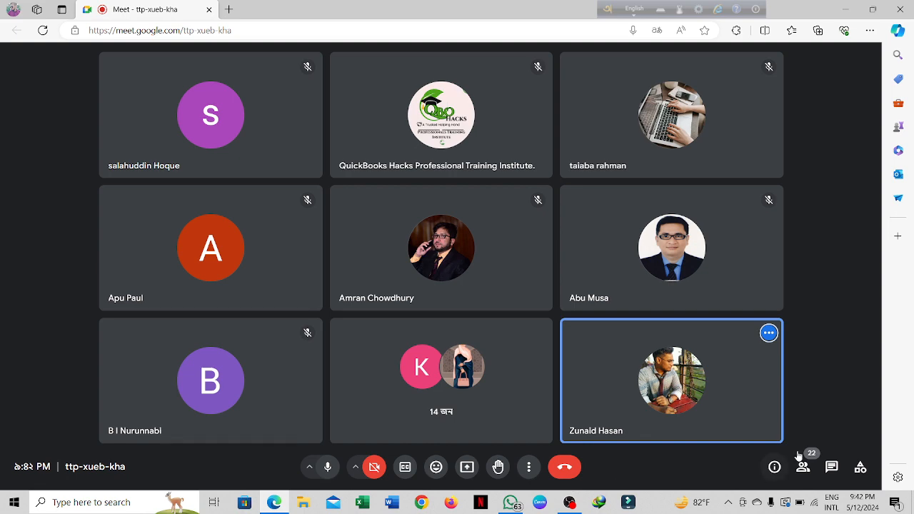
Show the meeting's participant list and look through everyone who has joined the call.
click(802, 466)
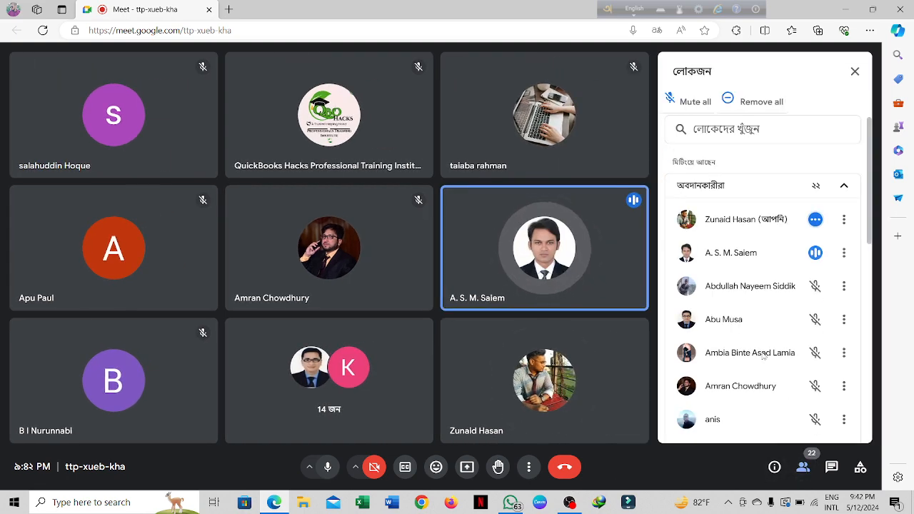
scroll(762, 359, down, 2)
scroll(763, 364, down, 4)
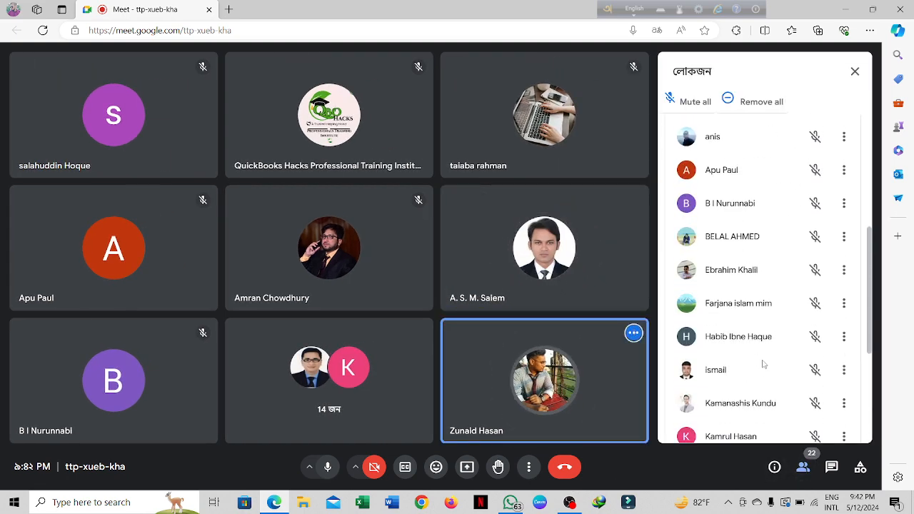
scroll(762, 364, down, 1)
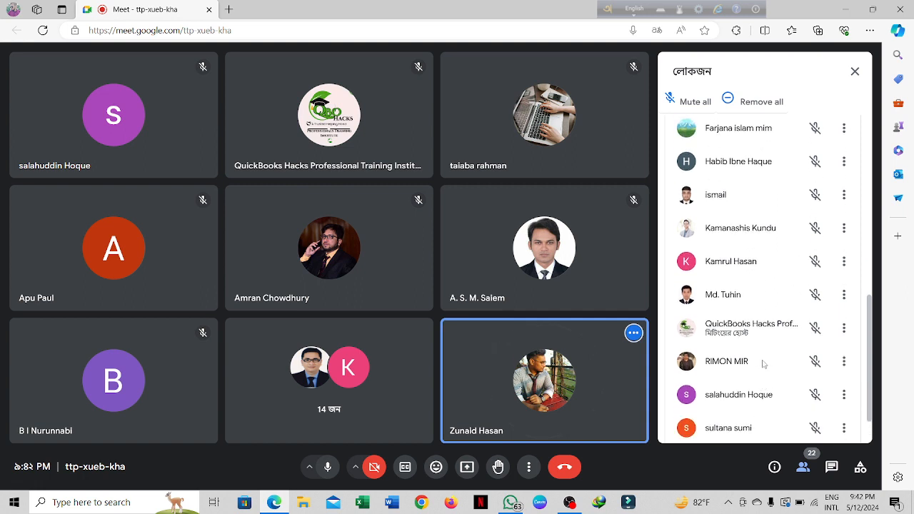
scroll(762, 364, up, 1)
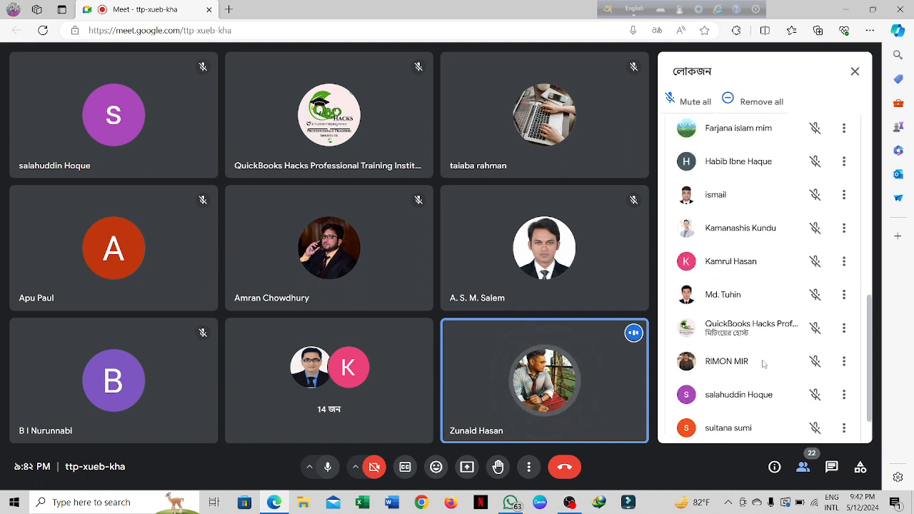
scroll(762, 364, up, 2)
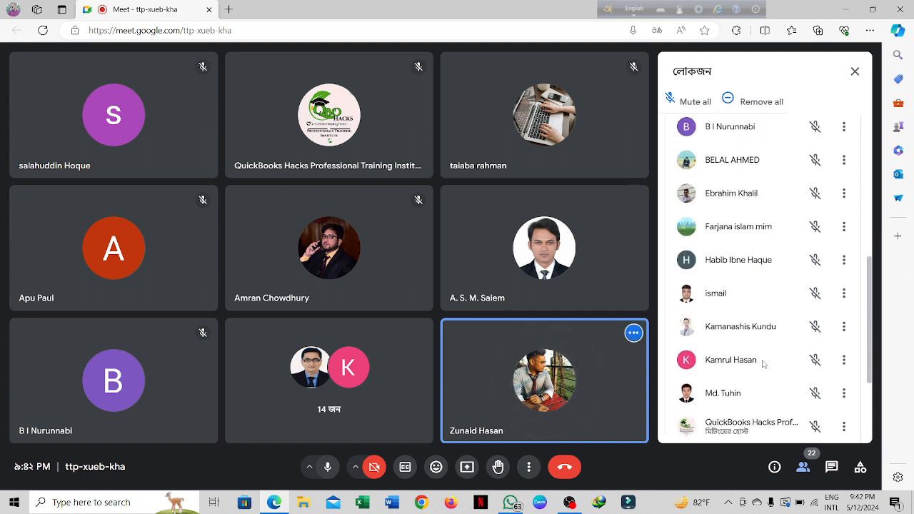
scroll(762, 364, up, 2)
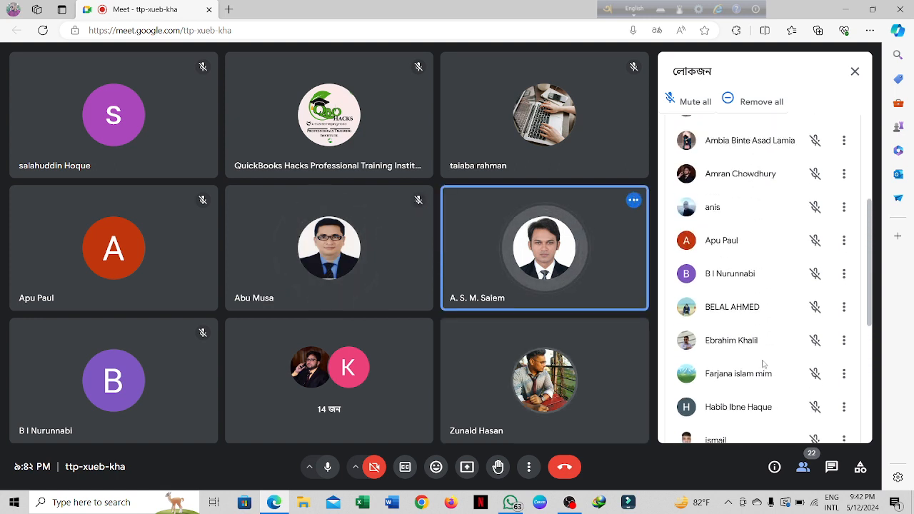
scroll(763, 364, up, 2)
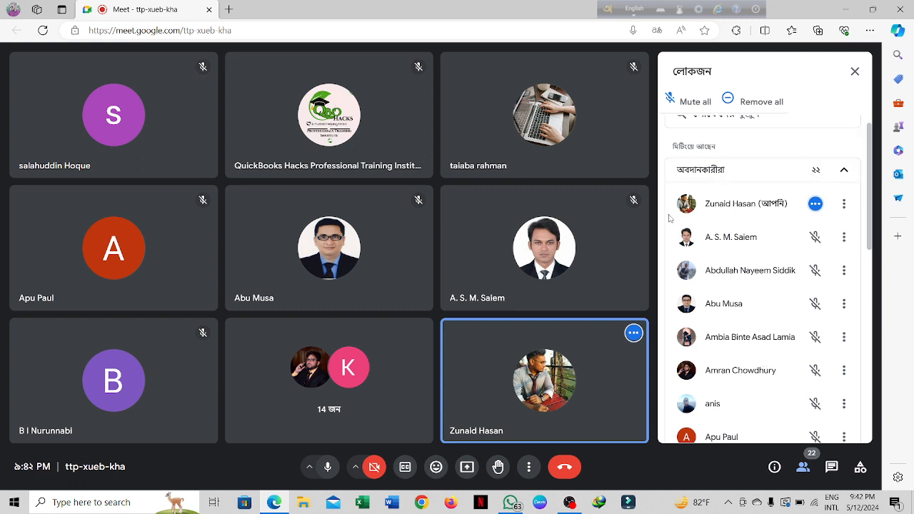
scroll(689, 233, down, 1)
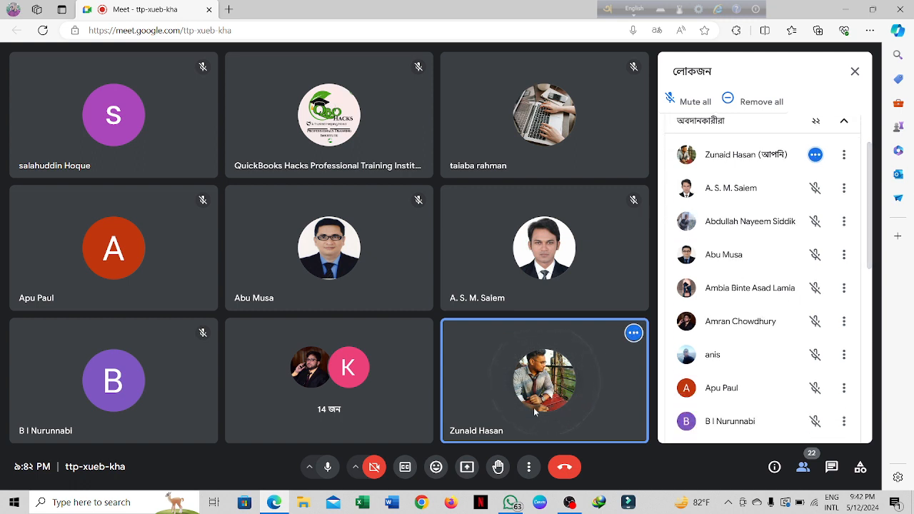
Present the entire screen to the meeting participants.
click(466, 468)
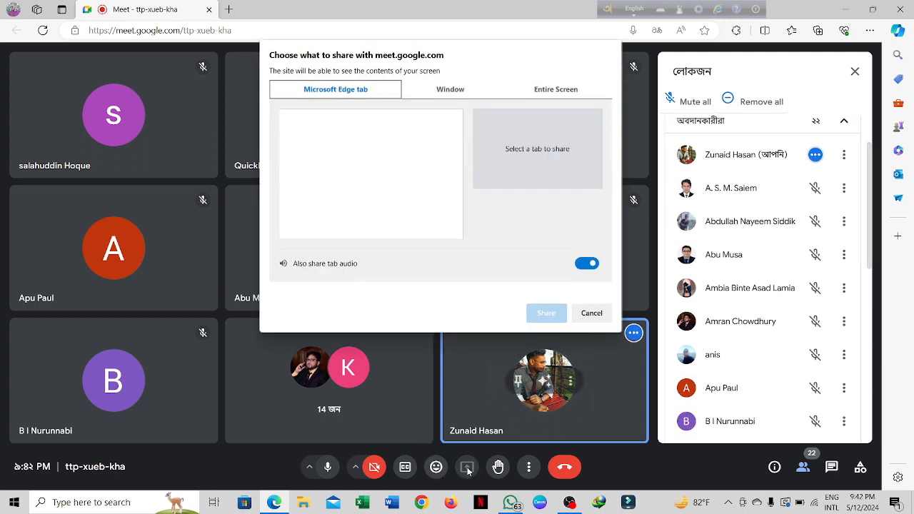
click(552, 94)
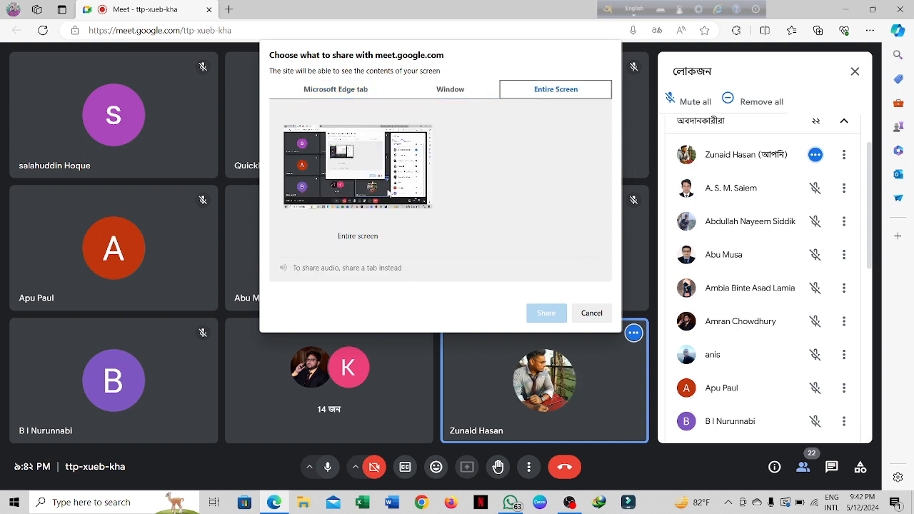
click(550, 317)
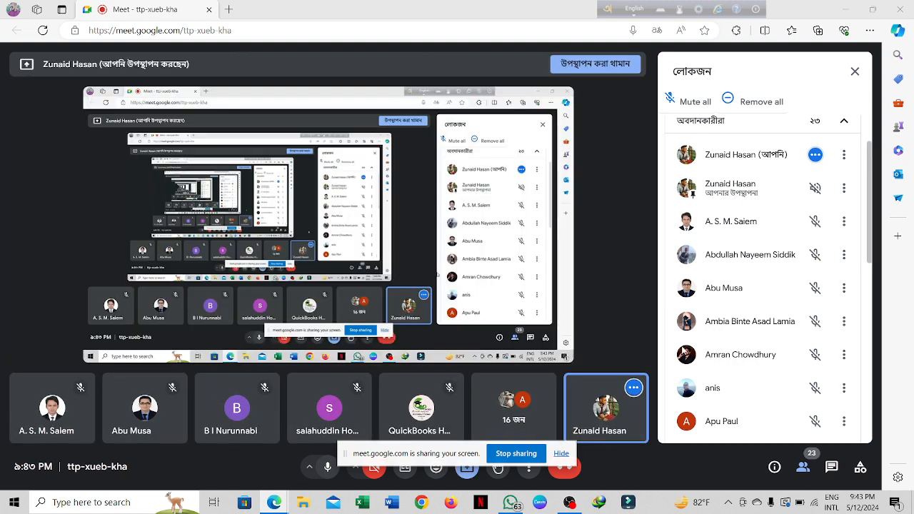
Check the full participant list for attendance, raised hands and microphone status during the screen share.
scroll(699, 345, down, 1)
scroll(700, 345, down, 4)
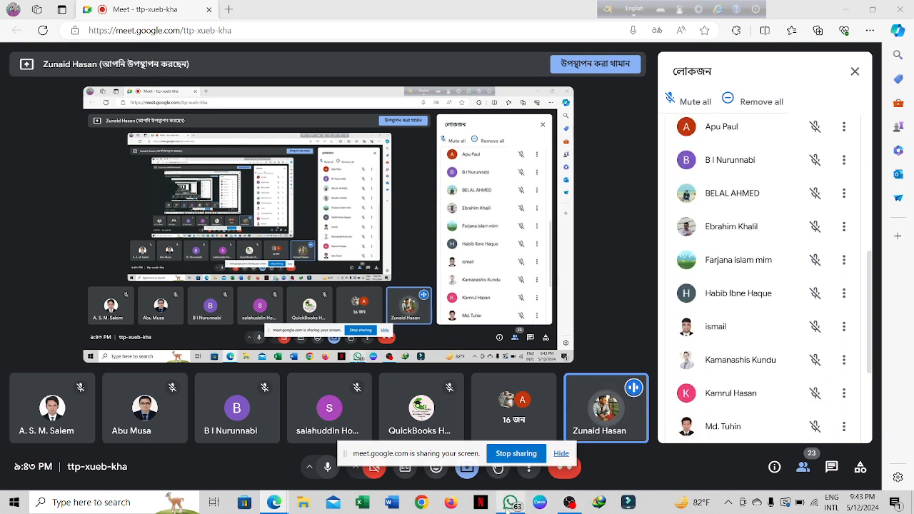
mouse_move(506, 509)
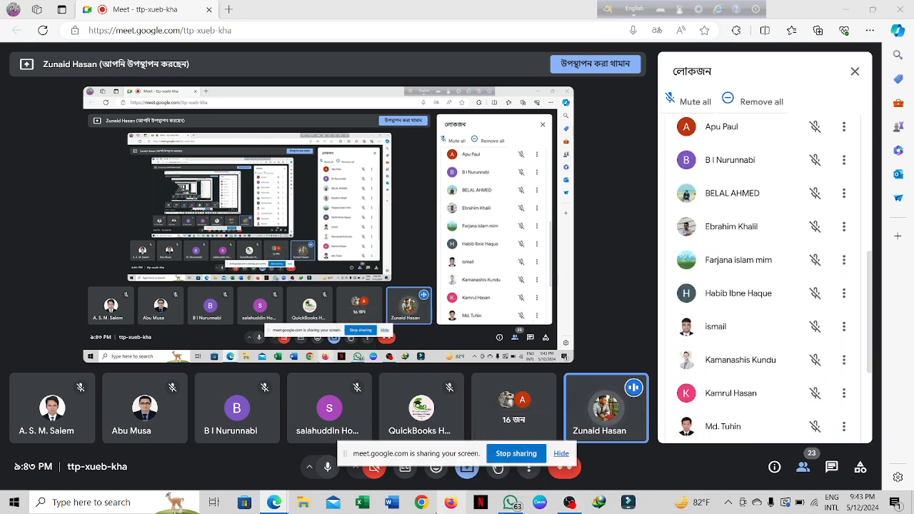
scroll(732, 341, up, 7)
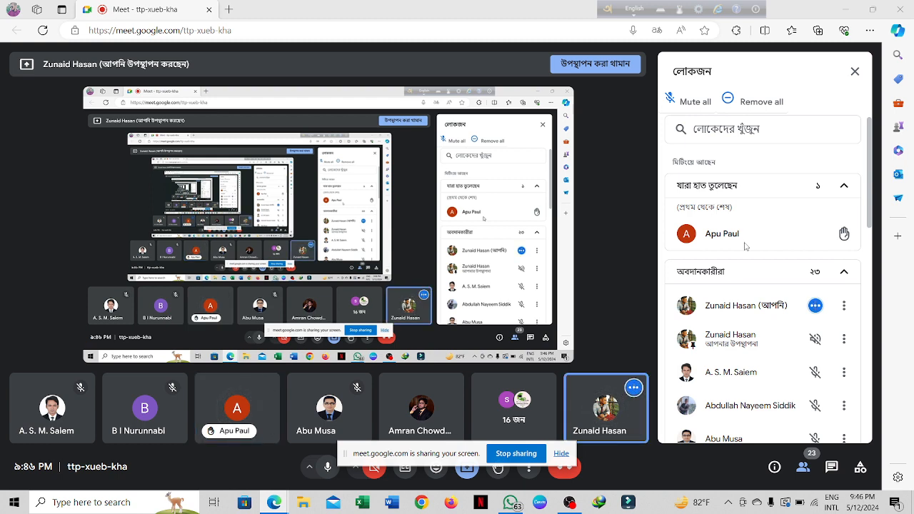
scroll(744, 250, down, 3)
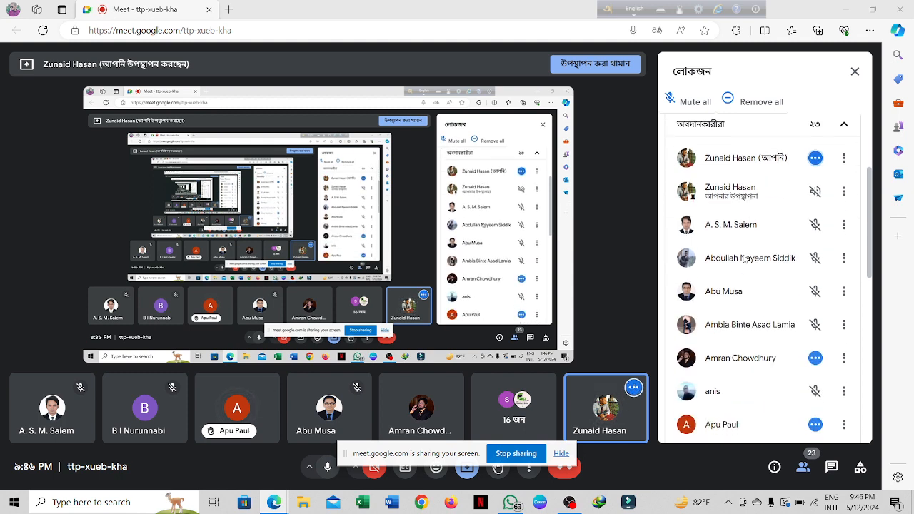
scroll(742, 259, down, 2)
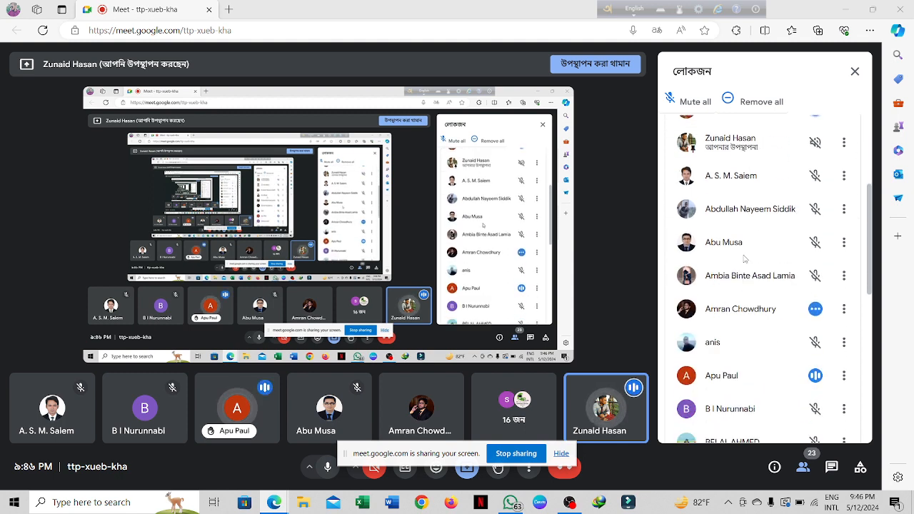
scroll(743, 258, down, 1)
scroll(744, 258, down, 1)
scroll(745, 258, up, 5)
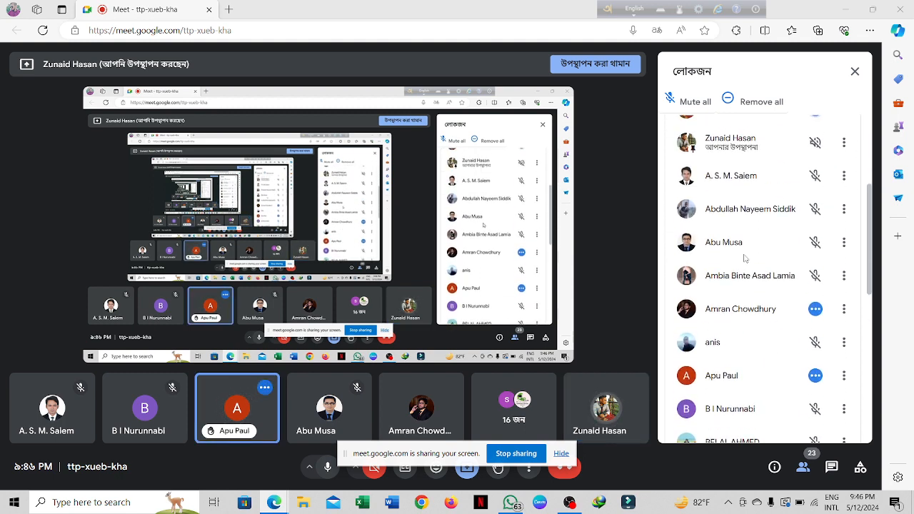
scroll(745, 258, down, 5)
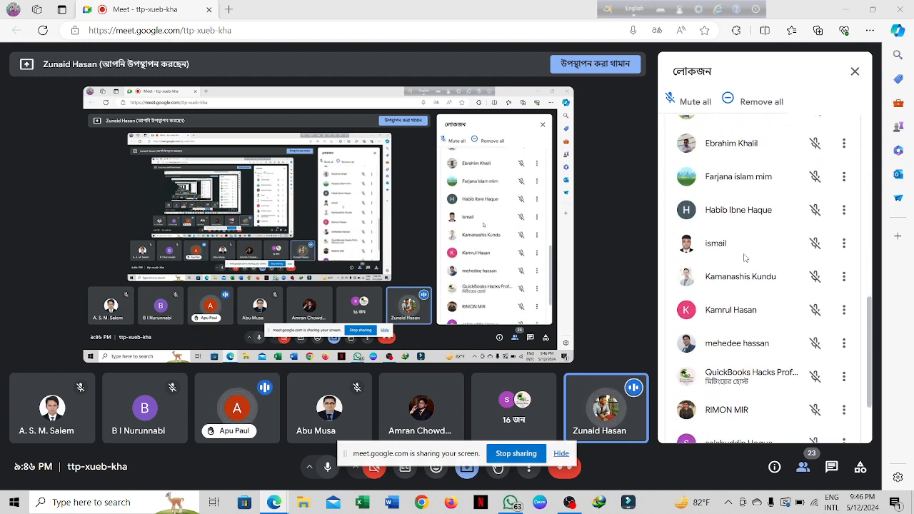
scroll(747, 257, down, 2)
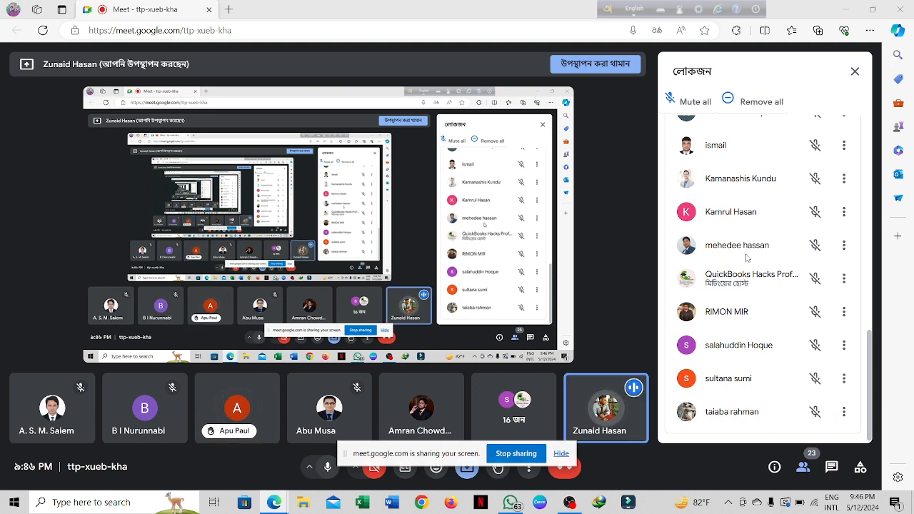
scroll(747, 257, up, 10)
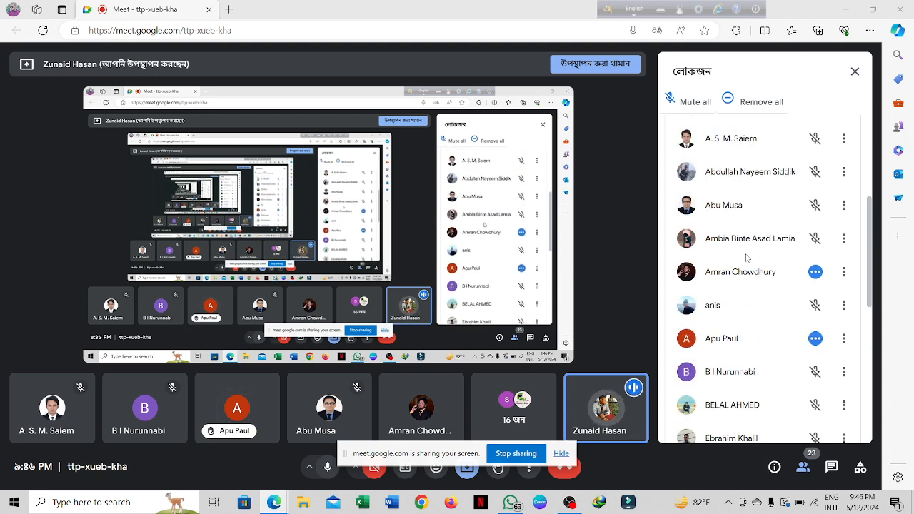
scroll(747, 258, down, 3)
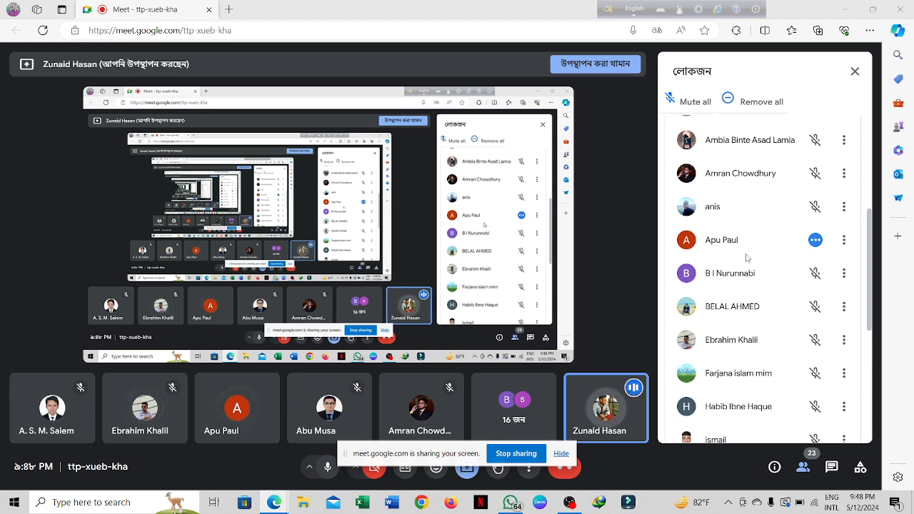
Switch to Google Chrome with the QBO Hacks Task profile and open its Gmail inbox.
click(427, 503)
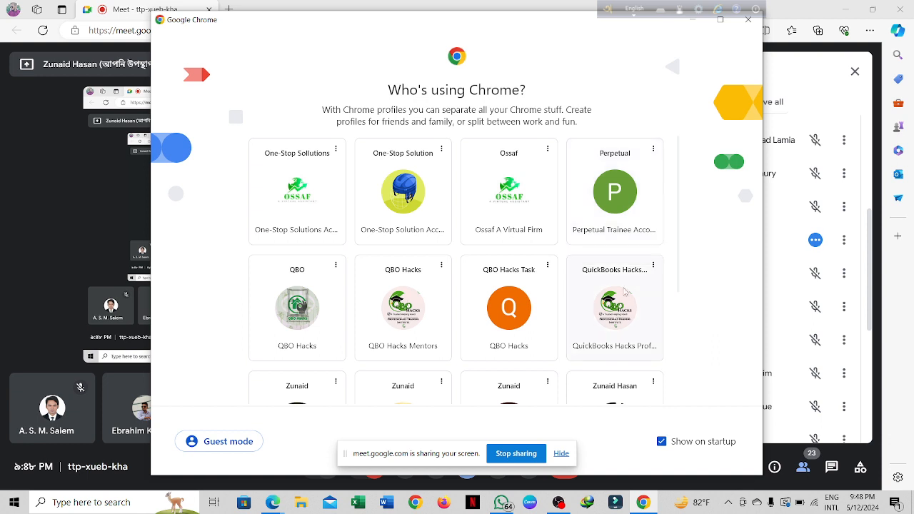
click(524, 320)
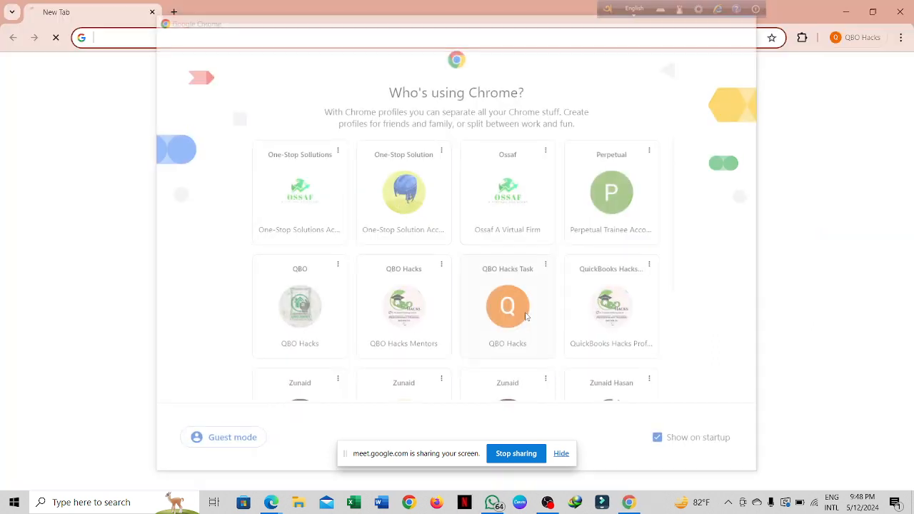
click(345, 243)
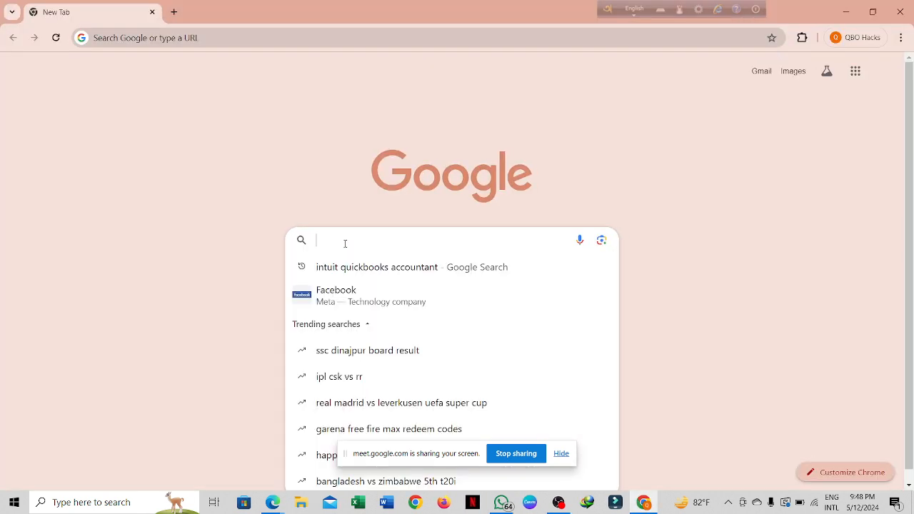
click(661, 160)
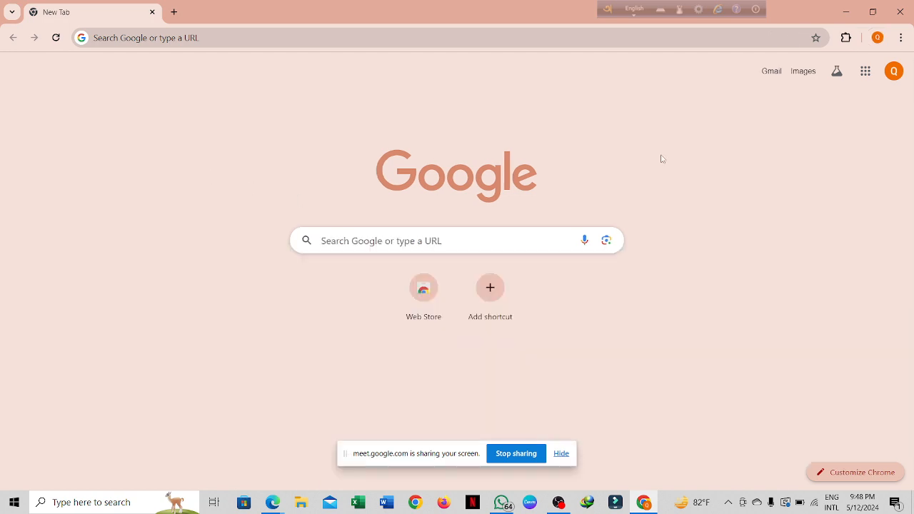
click(865, 71)
click(861, 187)
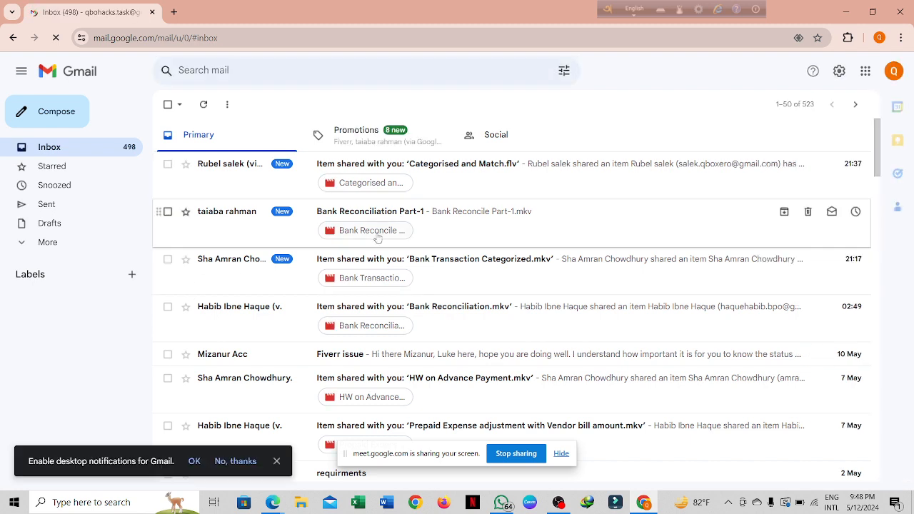
Open the attached video Bank Reconcile Part-1.mkv from the Bank Reconciliation Part-1 email, play it, and view it briefly in full screen.
click(378, 230)
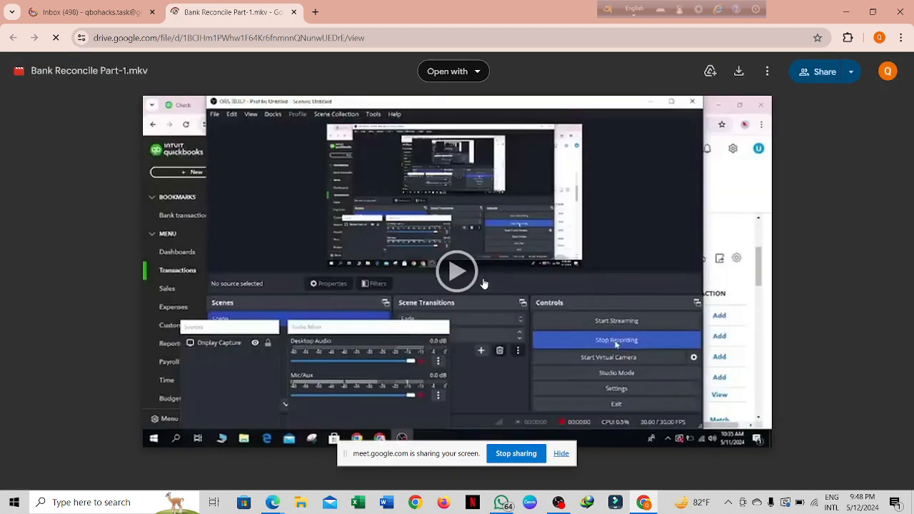
click(459, 277)
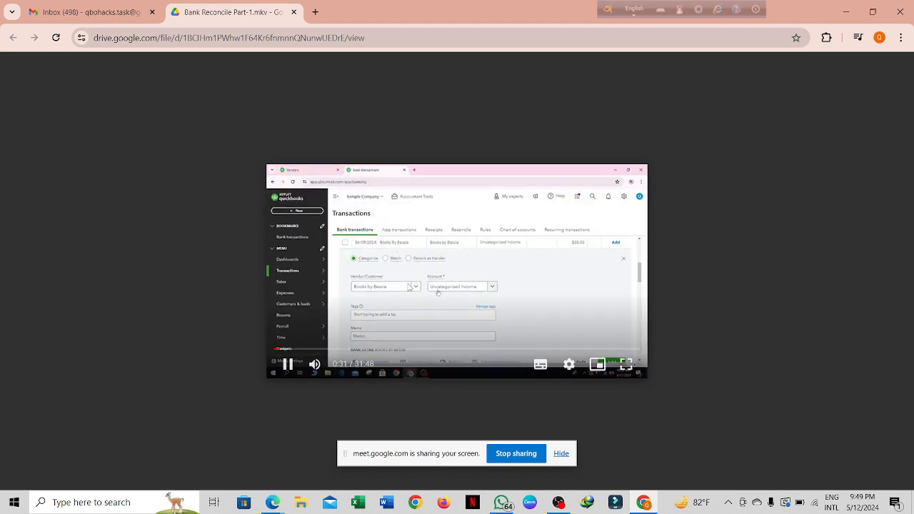
click(625, 366)
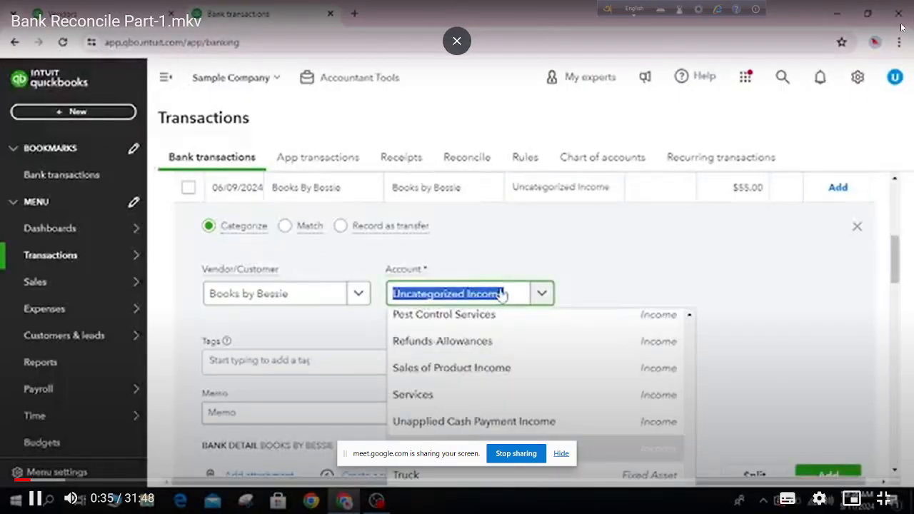
click(884, 498)
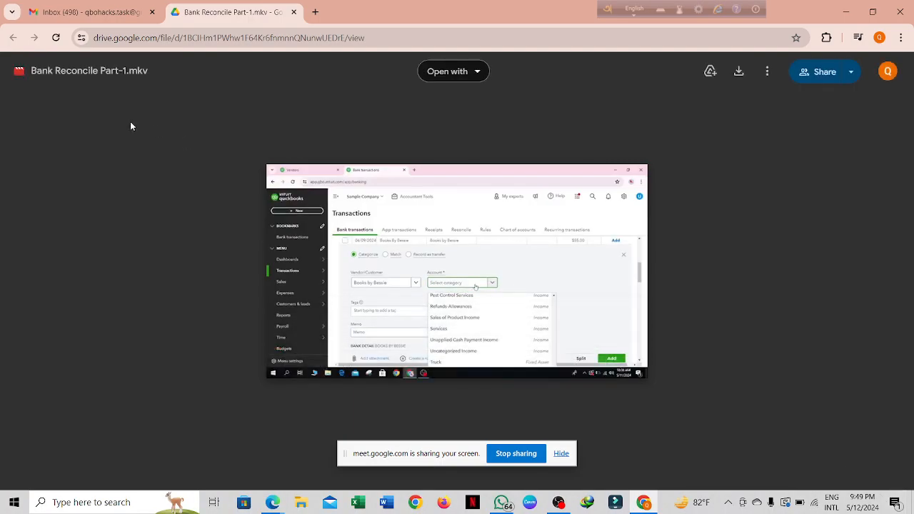
Return to the inbox, open the email sharing Categorised and Match.flv, and play that video in Google Drive.
click(80, 12)
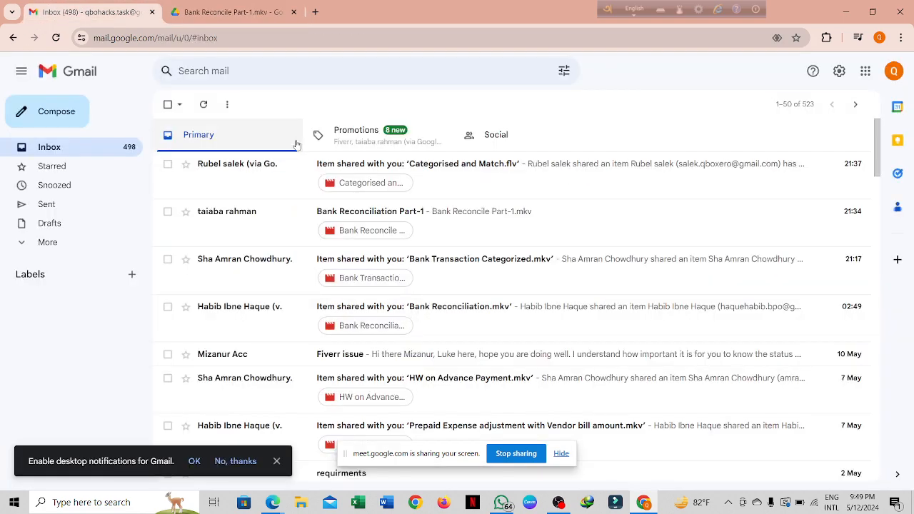
click(262, 177)
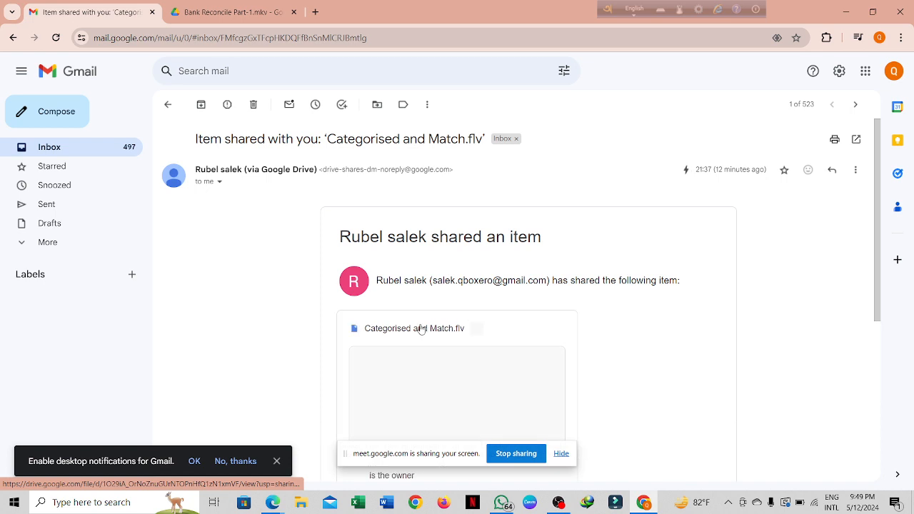
scroll(554, 336, down, 1)
click(457, 340)
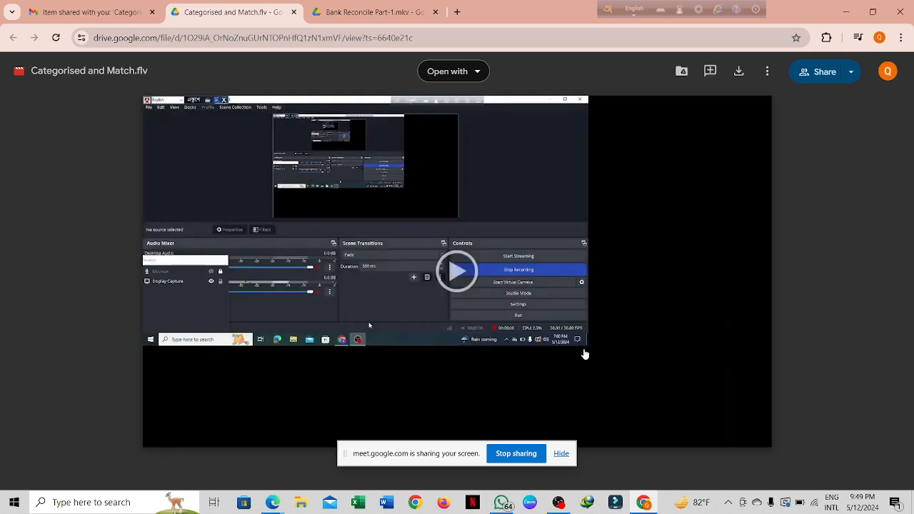
click(458, 275)
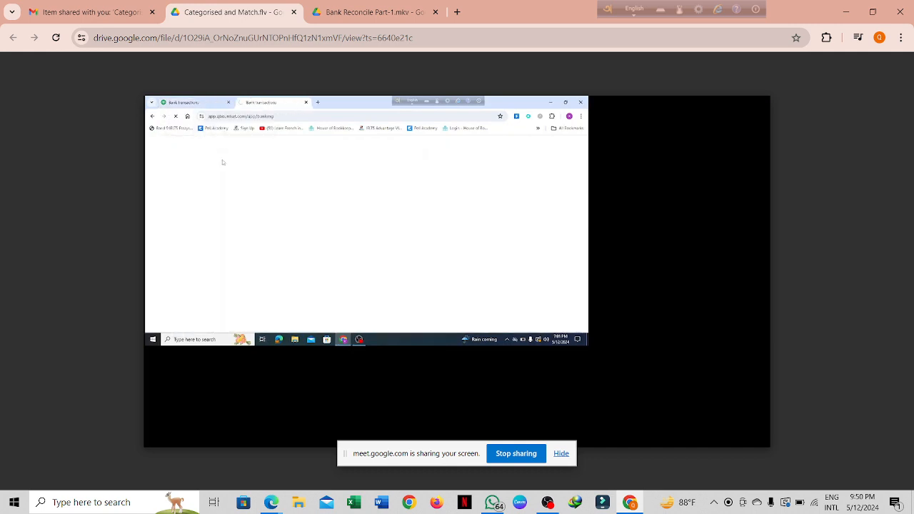
Check the open Google Meet windows while the homework video plays, and pause Categorised and Match.flv at 4:04.
click(271, 502)
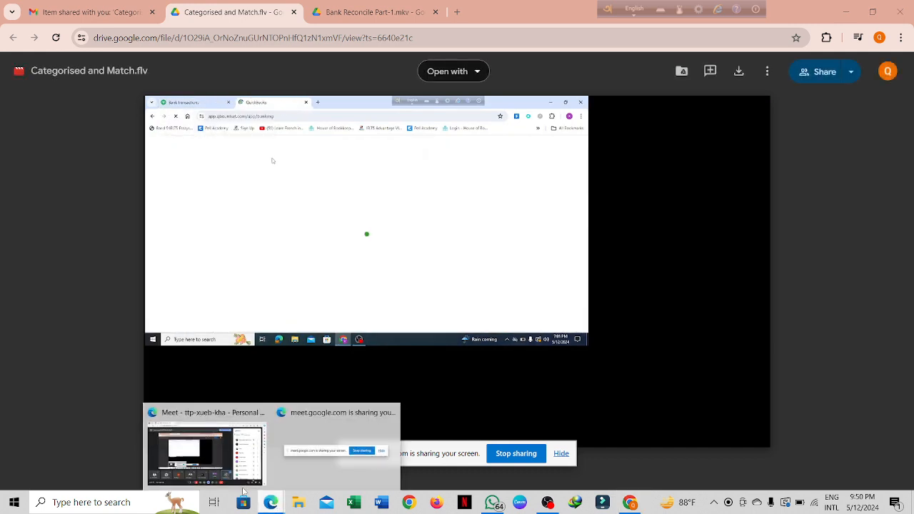
mouse_move(200, 465)
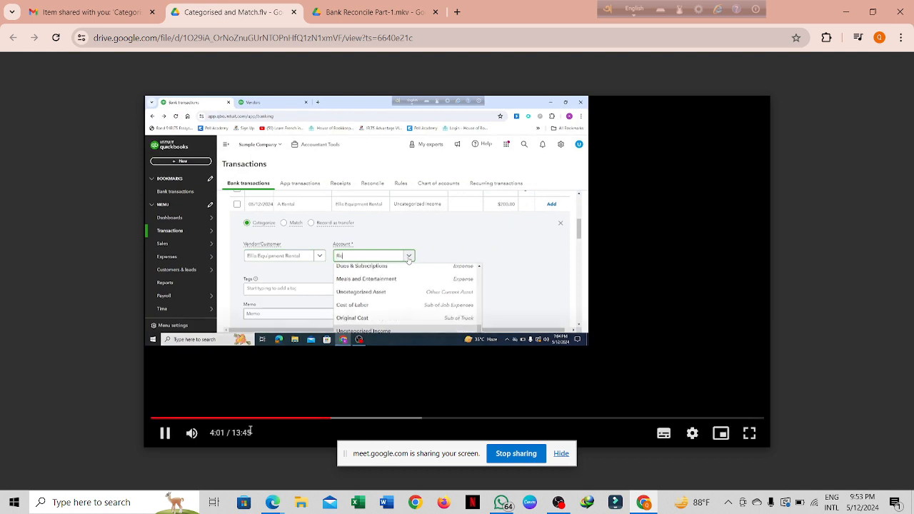
click(165, 434)
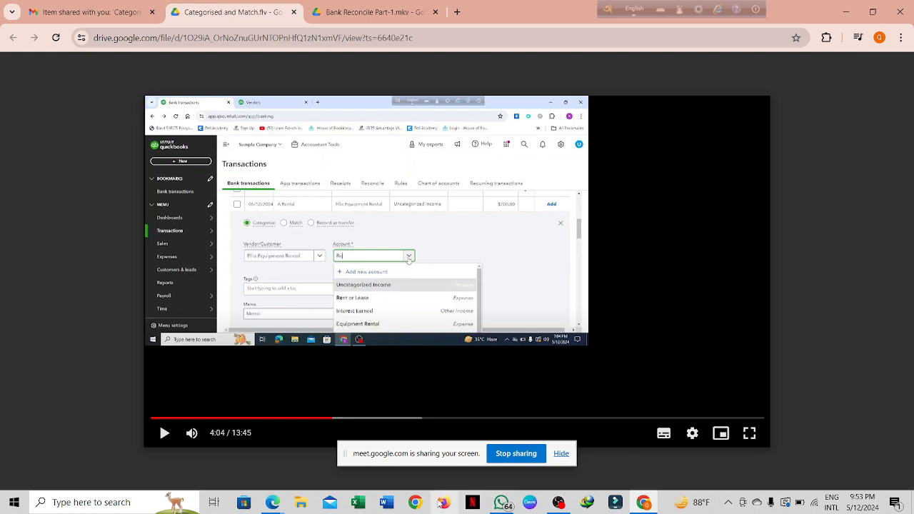
Open Chrome with the QBO profile, sign in to QuickBooks using the account password, and select QBO Hacks Professionals Training Institute.
click(415, 503)
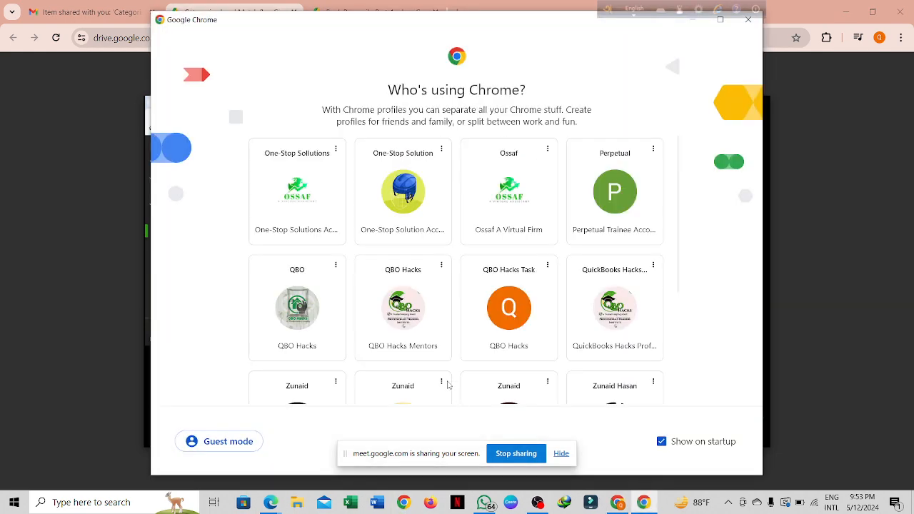
click(319, 325)
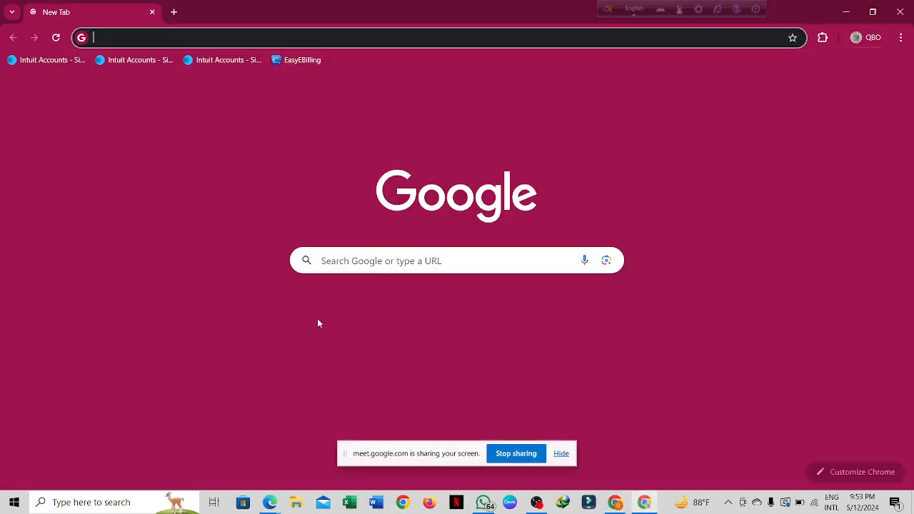
click(323, 313)
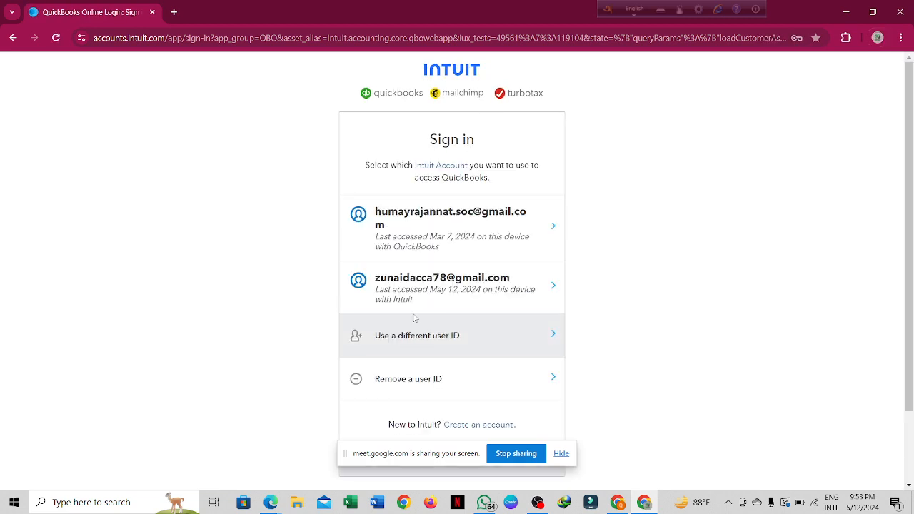
click(421, 293)
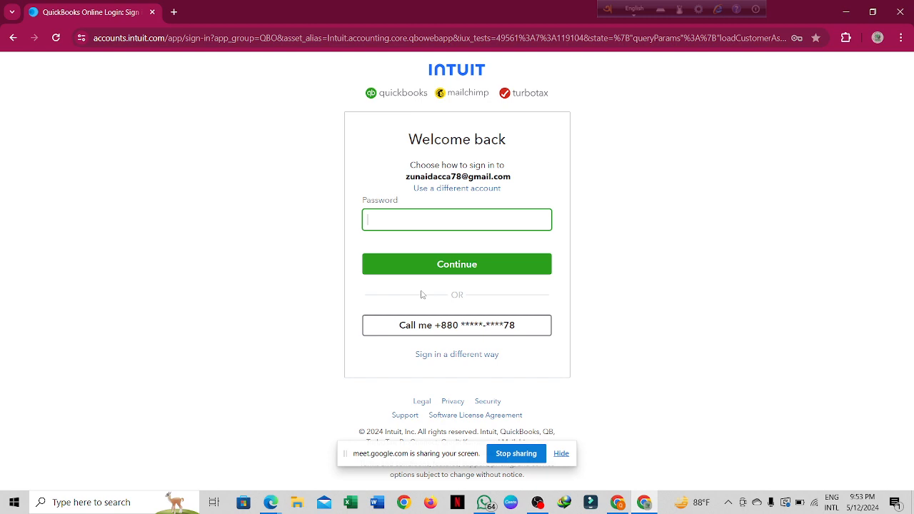
click(394, 219)
click(442, 254)
click(432, 261)
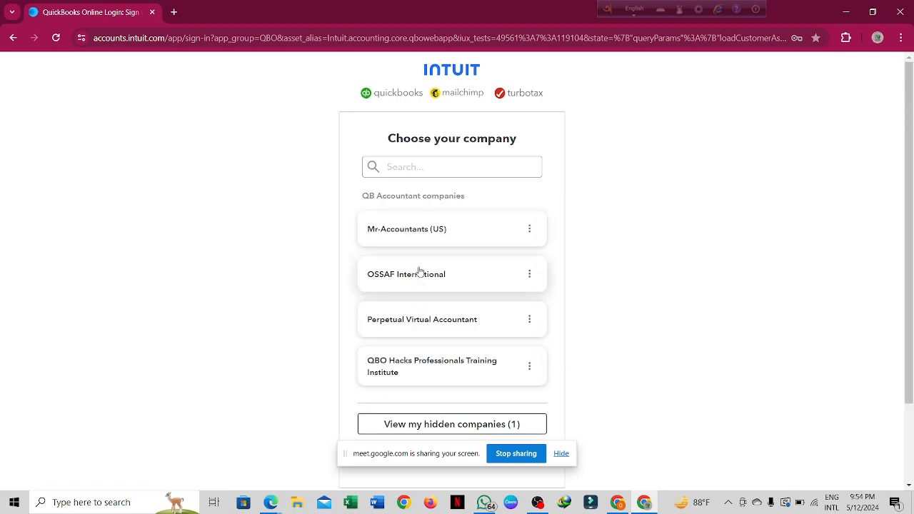
click(426, 374)
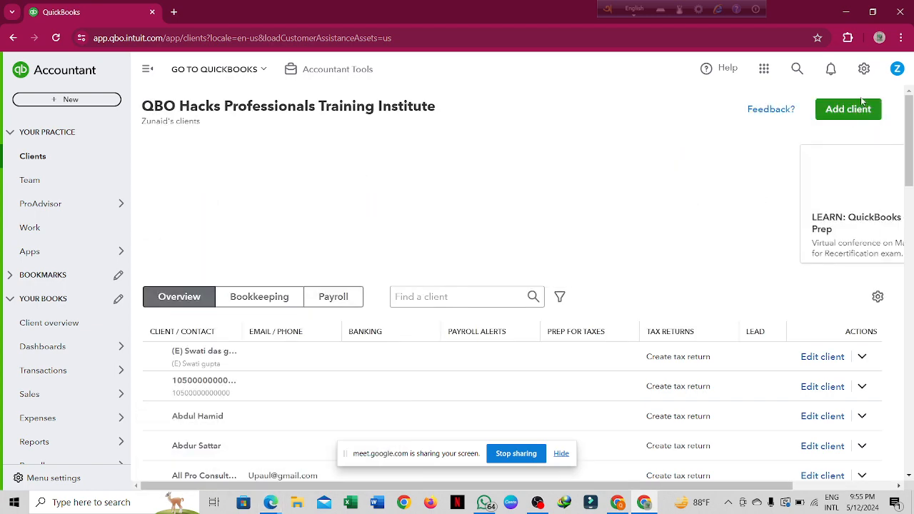
Try to switch from the accountant firm to the QuickBooks sample company and accept being signed out of the firm.
click(863, 70)
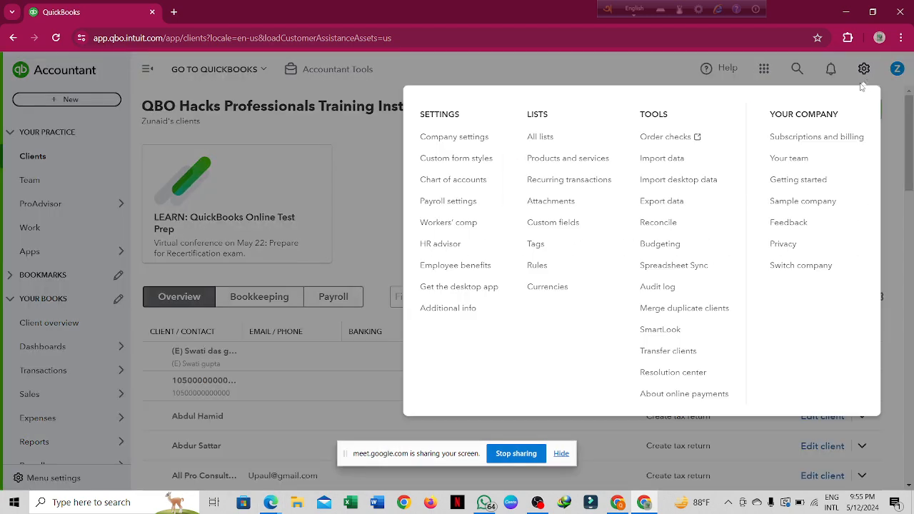
click(790, 203)
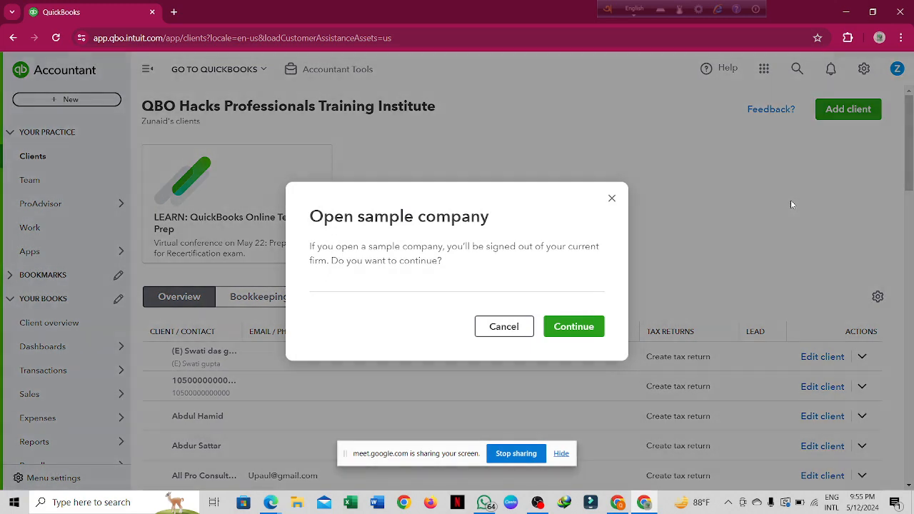
click(564, 325)
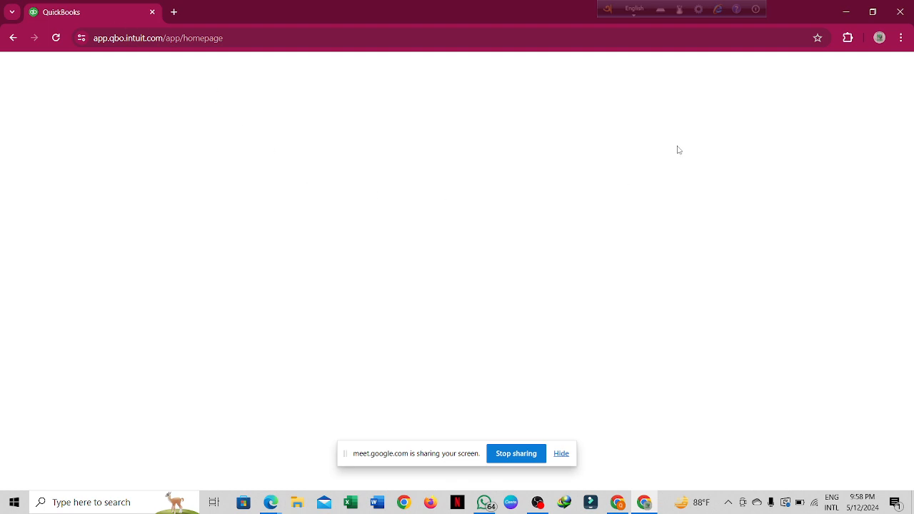
Leave the blank QuickBooks homepage, close its tab, and close the Chrome window holding the homework video.
click(10, 40)
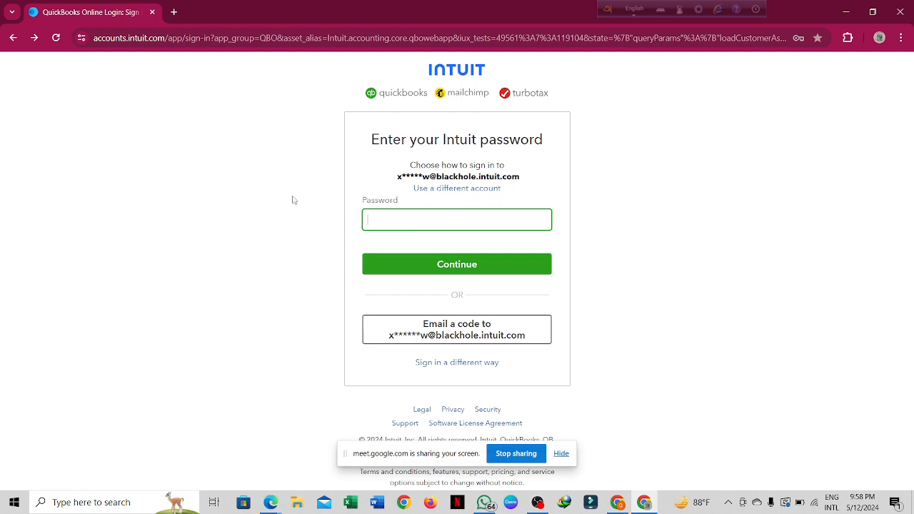
click(11, 37)
click(313, 309)
click(154, 13)
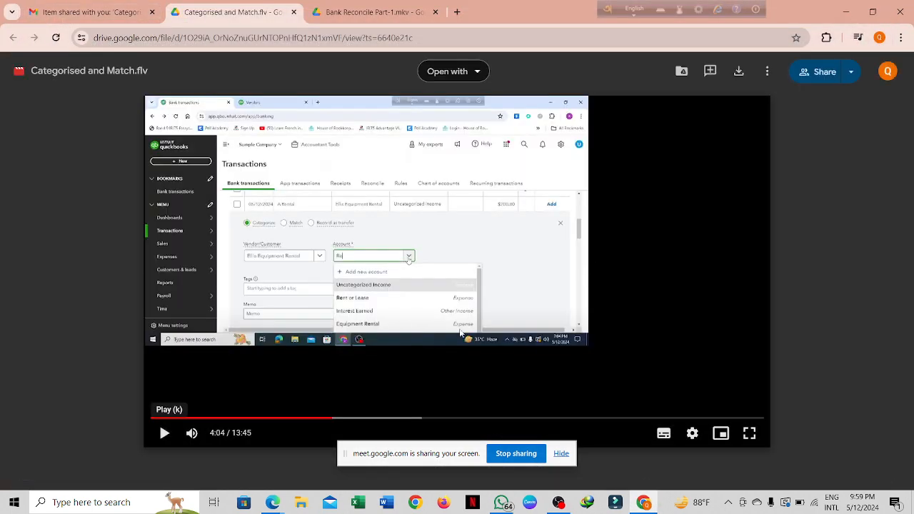
click(900, 12)
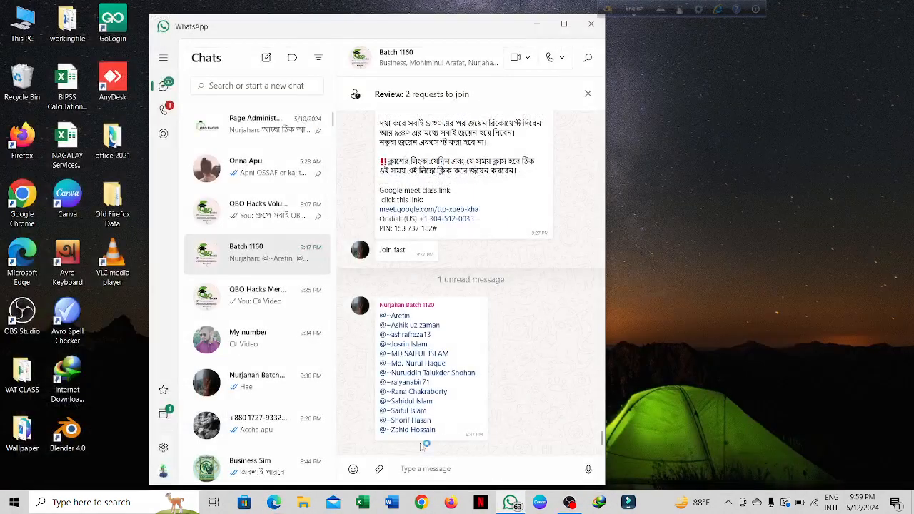
Reopen Chrome with the QBO profile, sign back in to QuickBooks with the account password, and choose QBO Hacks Professionals Training Institute.
click(421, 501)
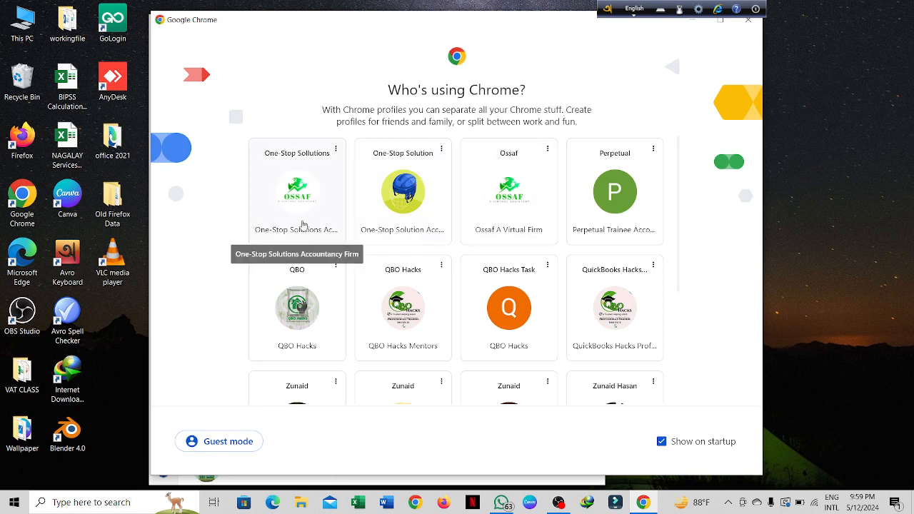
click(300, 307)
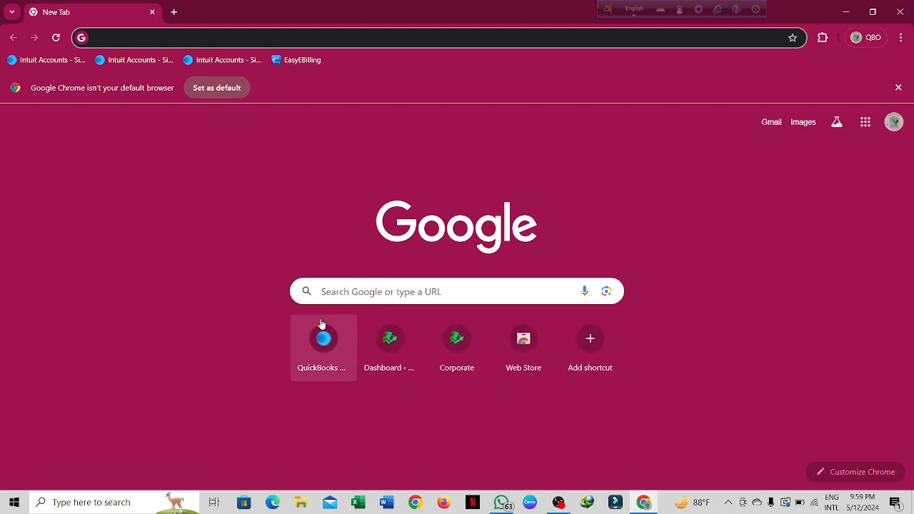
click(323, 339)
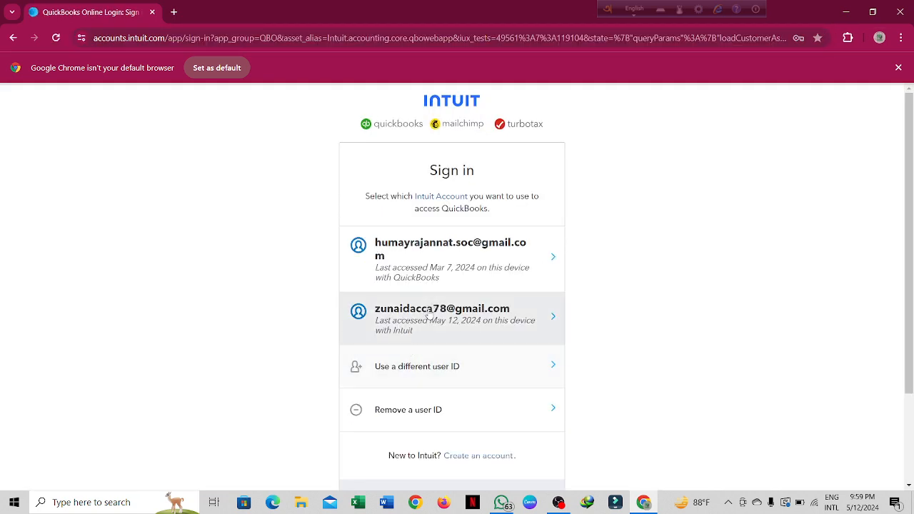
click(431, 309)
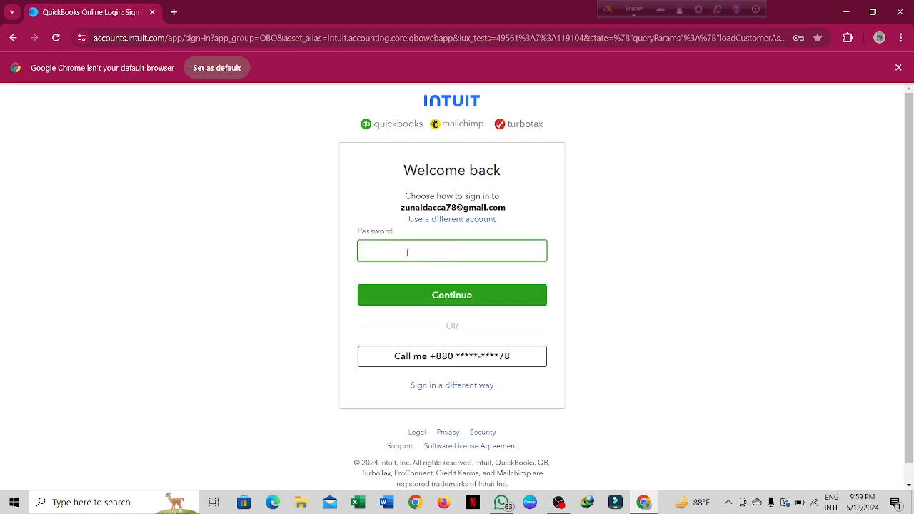
click(411, 253)
click(457, 284)
click(398, 293)
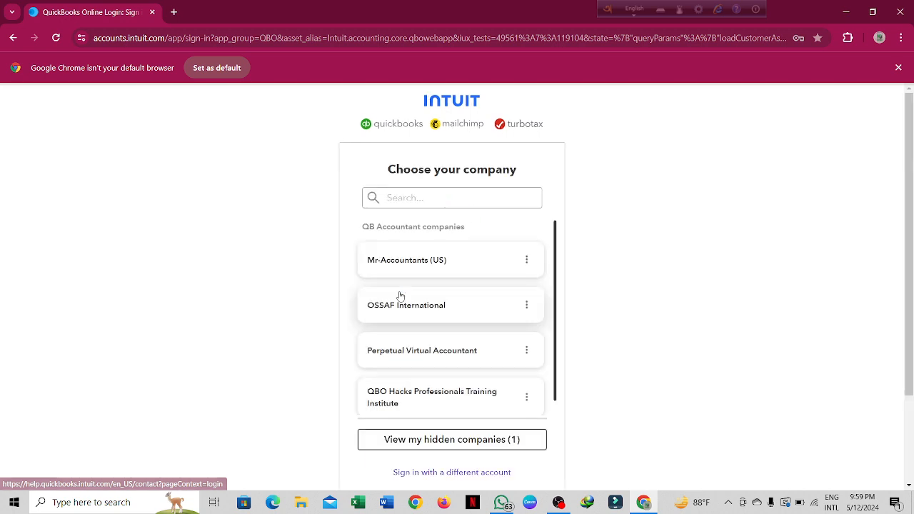
click(405, 402)
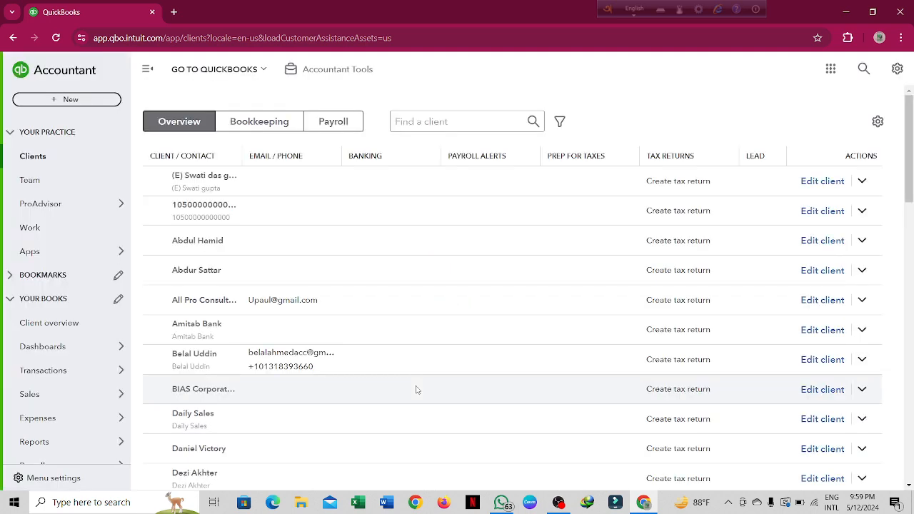
Open the QuickBooks sample company from the accountant firm and accept being signed out of the firm.
click(863, 68)
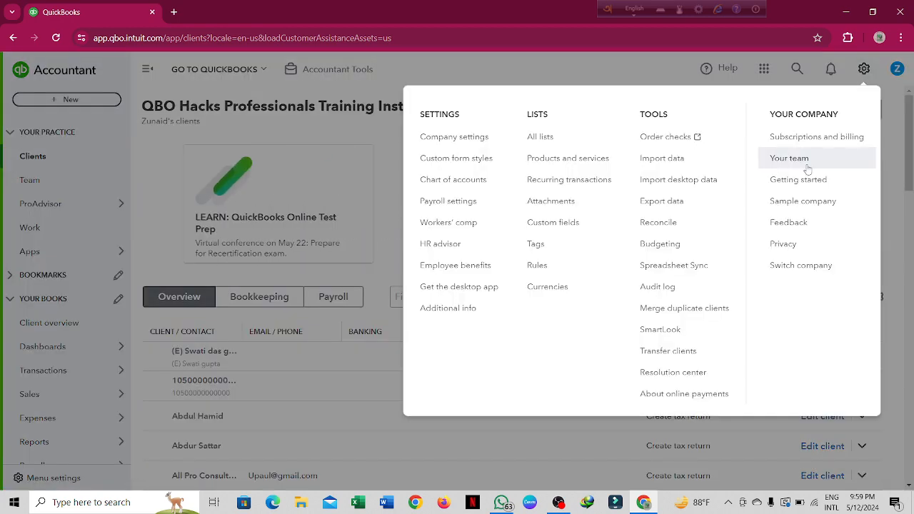
click(799, 201)
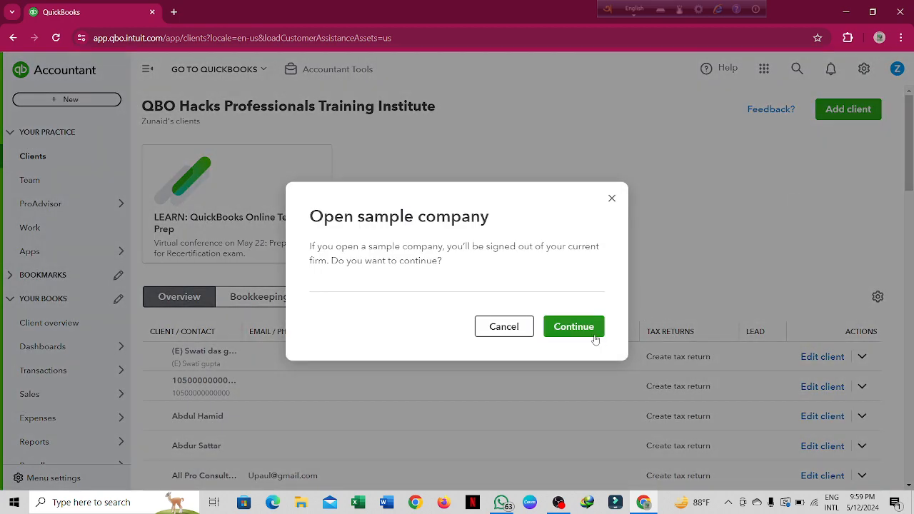
click(594, 335)
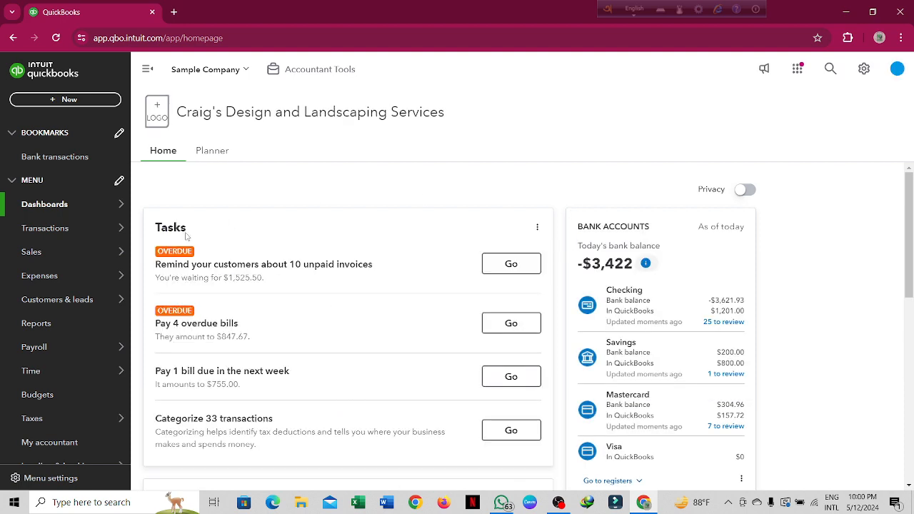
Open the sample company's Bank transactions page, dismiss the bank connection dialog, and view the Savings account before returning to Checking.
click(82, 227)
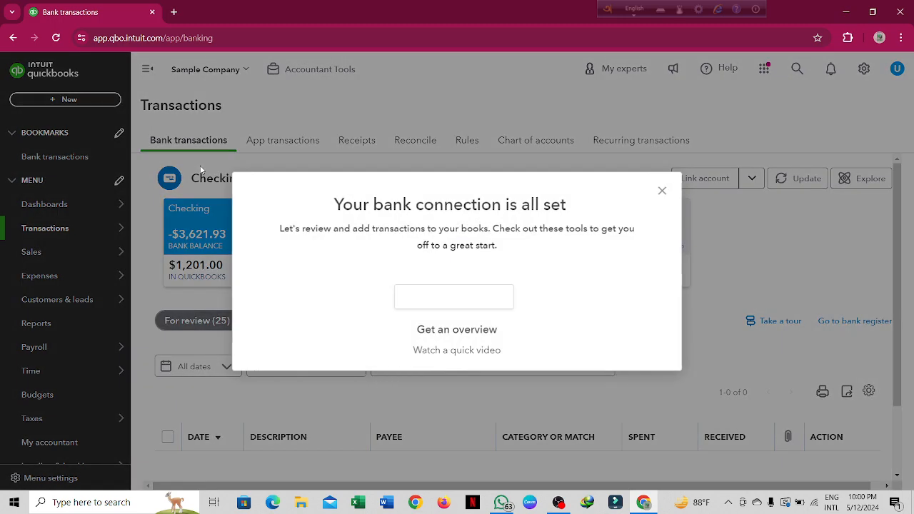
click(662, 163)
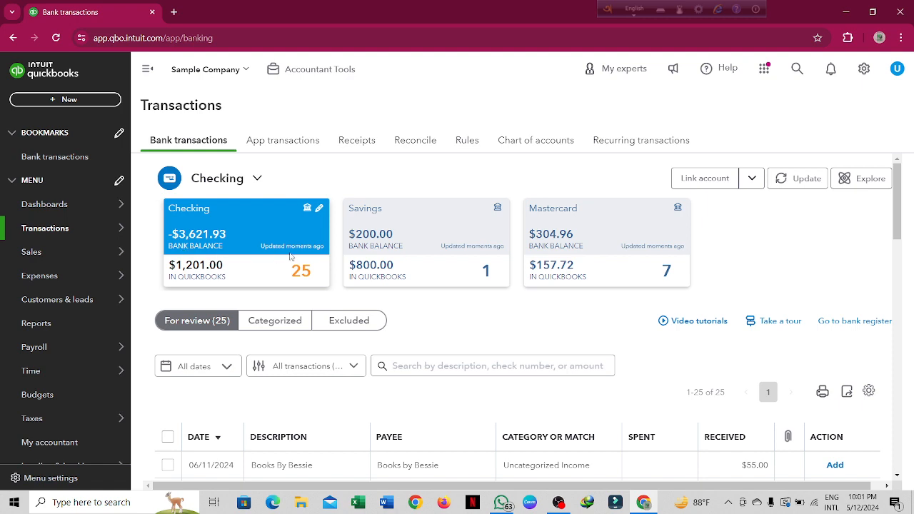
click(442, 233)
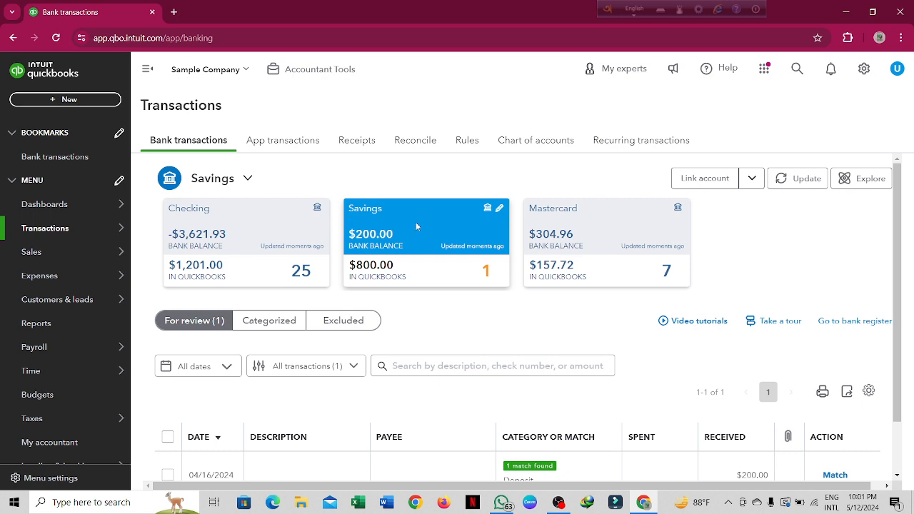
click(248, 227)
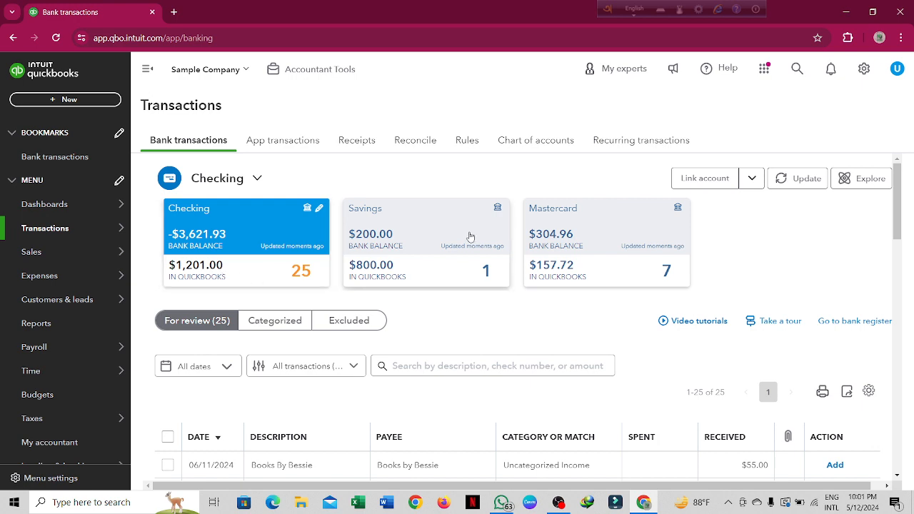
mouse_move(44, 228)
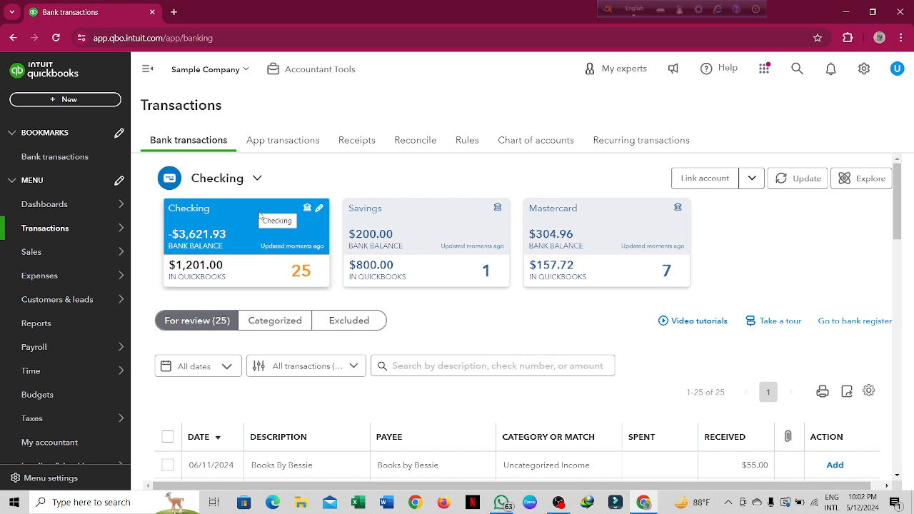
Start linking a bank account and look through the banks offered for connection.
click(692, 180)
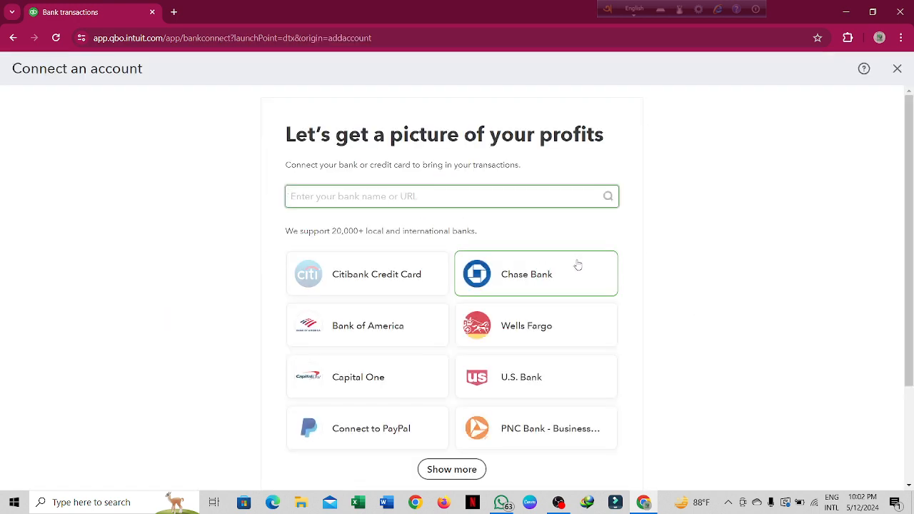
scroll(497, 291, down, 1)
scroll(498, 291, down, 1)
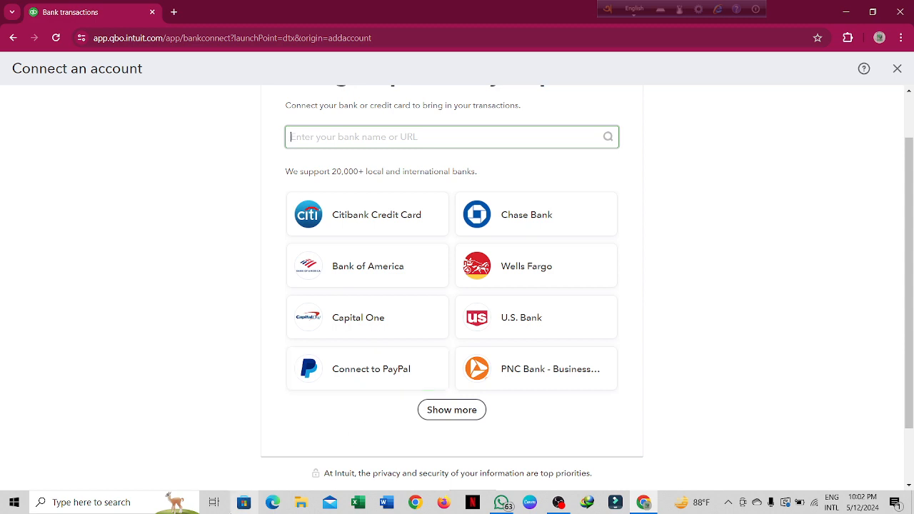
Open Microsoft Edge and the class's Google Meet link from the Batch 1160 WhatsApp chat, and turn the camera off before joining.
click(273, 502)
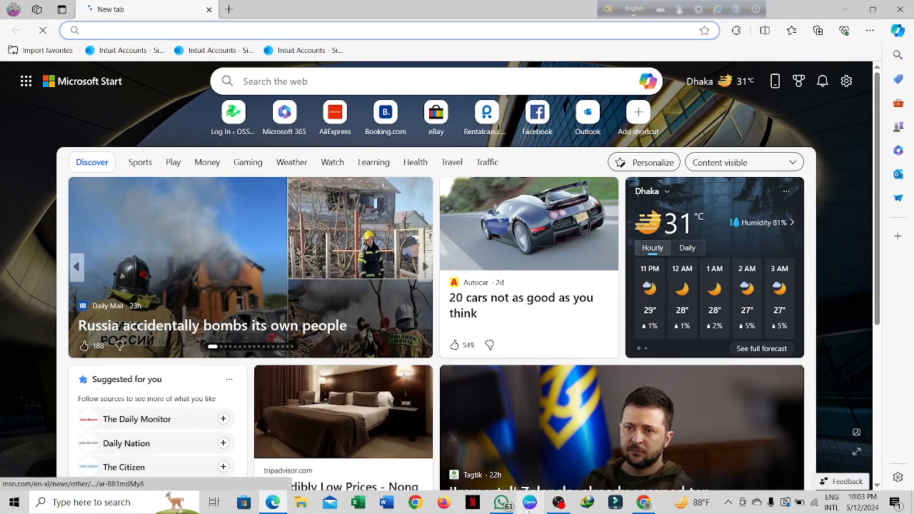
click(502, 503)
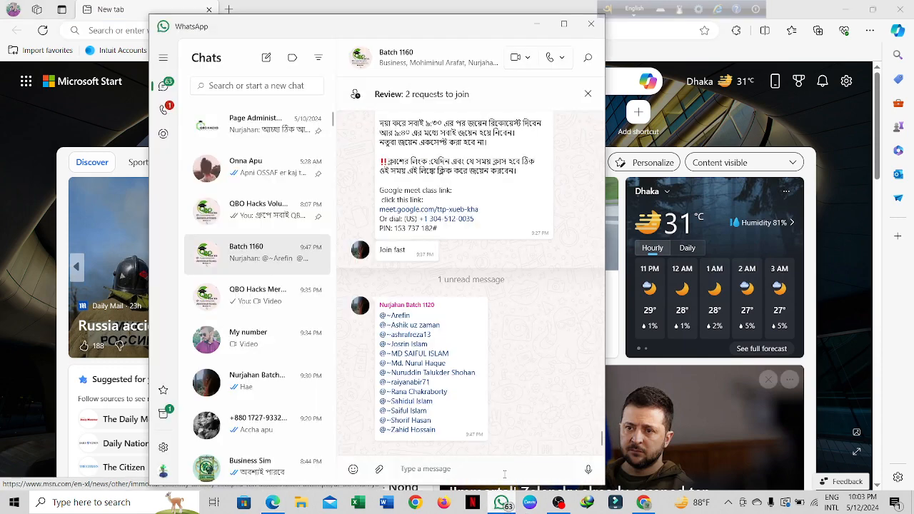
click(435, 209)
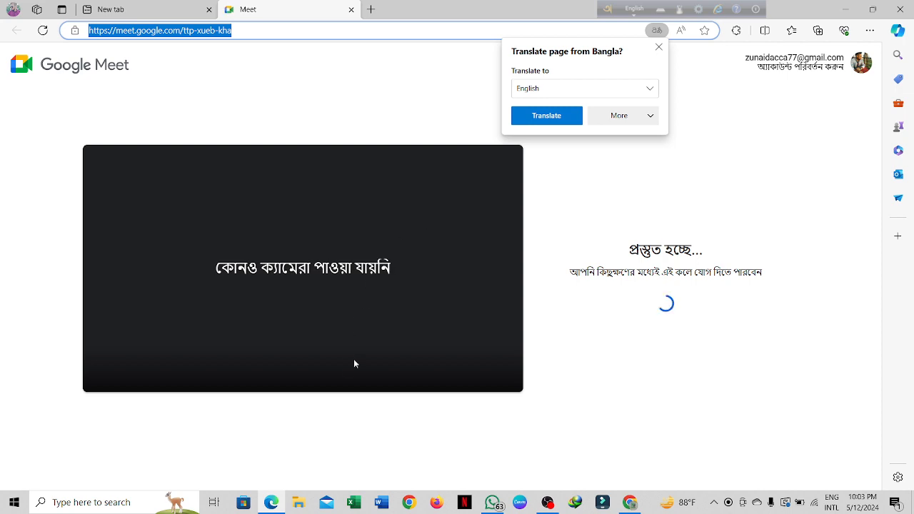
click(326, 366)
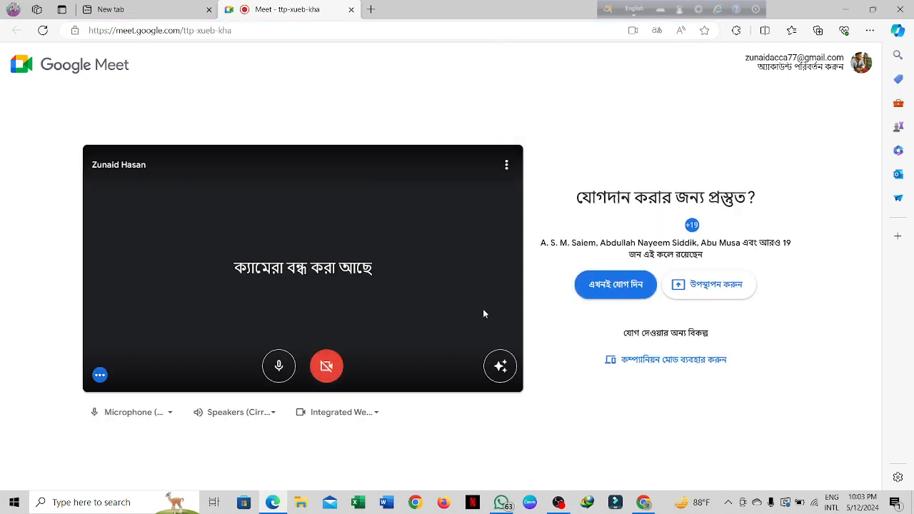
Join the Google Meet class with the microphone unmuted and present the entire screen.
click(599, 288)
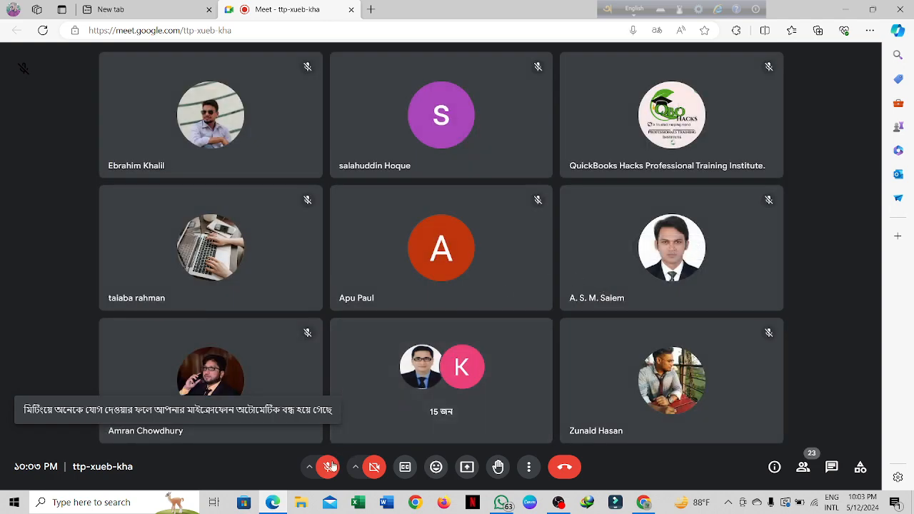
click(329, 466)
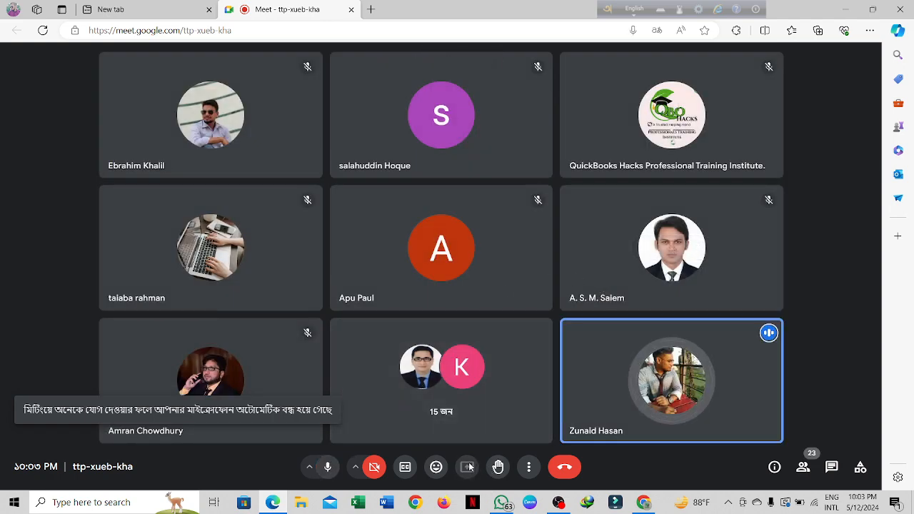
click(469, 467)
click(554, 90)
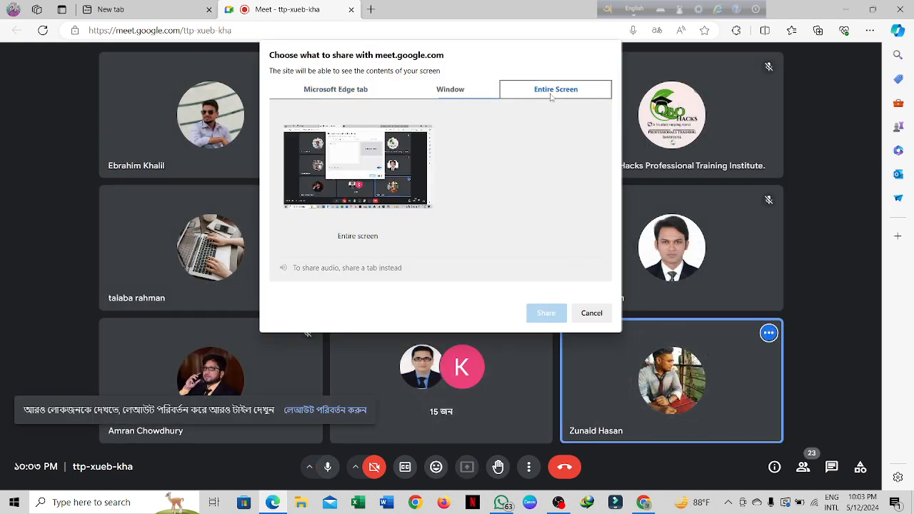
click(359, 165)
click(540, 316)
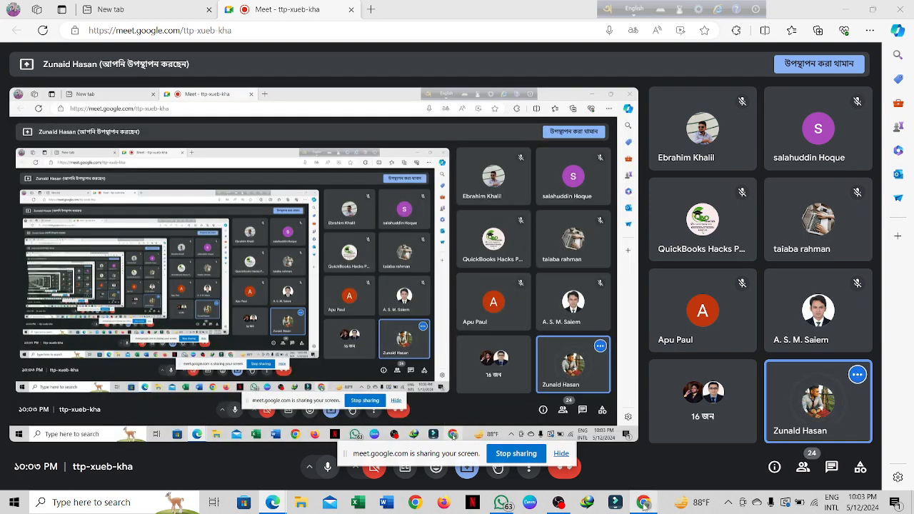
Return to QuickBooks' Bank transactions page in Chrome, checking the Meet call in Edge along the way, and hide the screen-sharing notice.
click(643, 502)
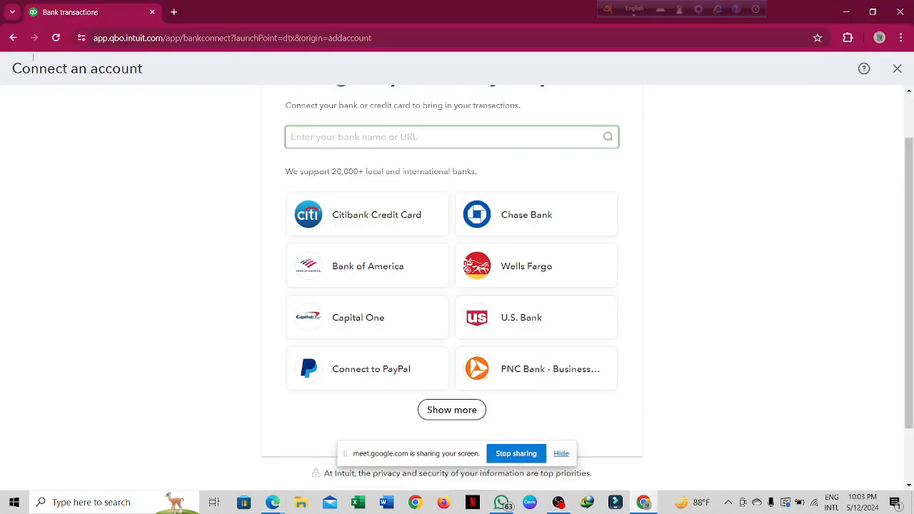
click(12, 38)
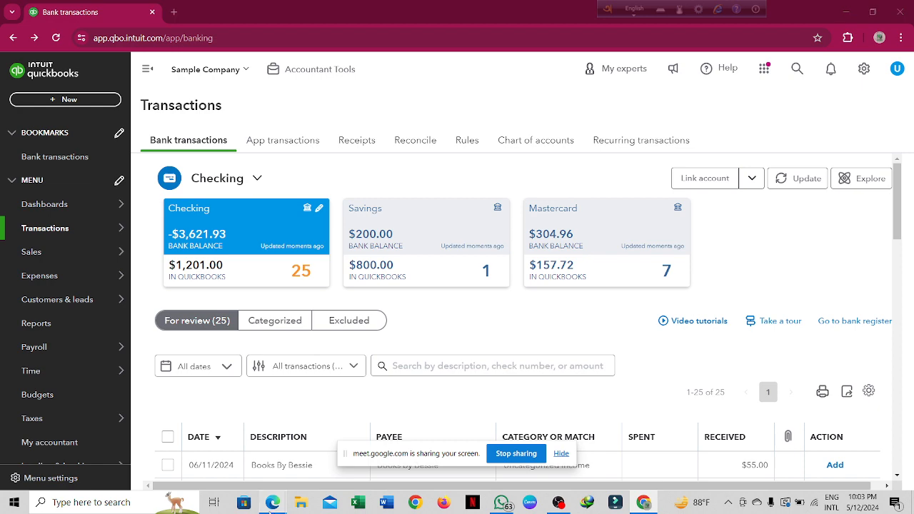
mouse_move(260, 491)
click(240, 458)
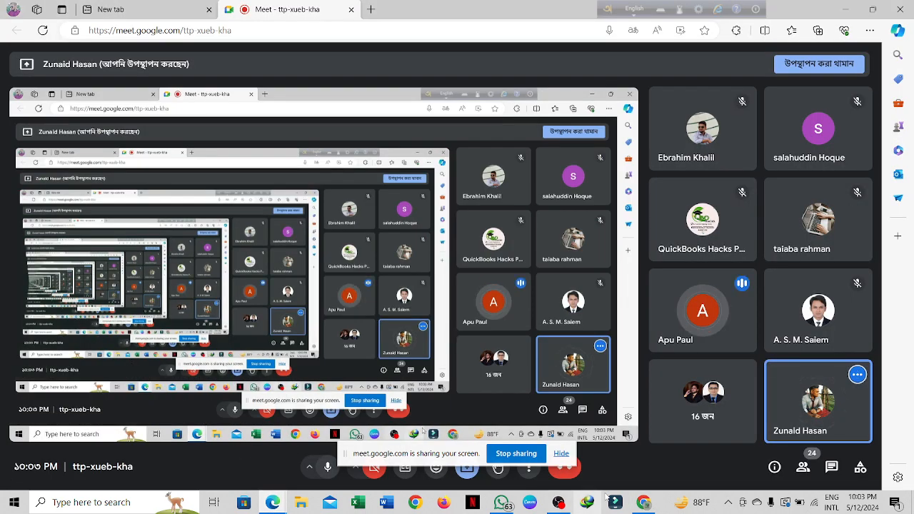
click(642, 503)
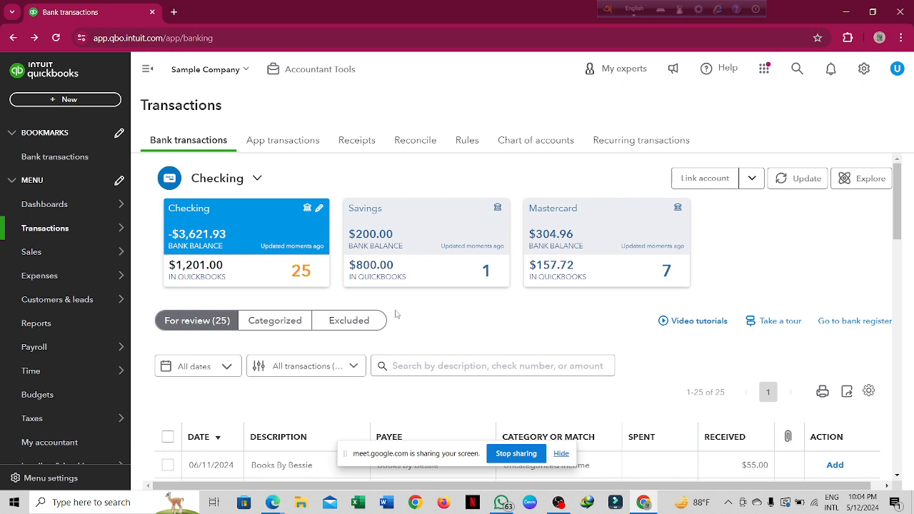
click(561, 454)
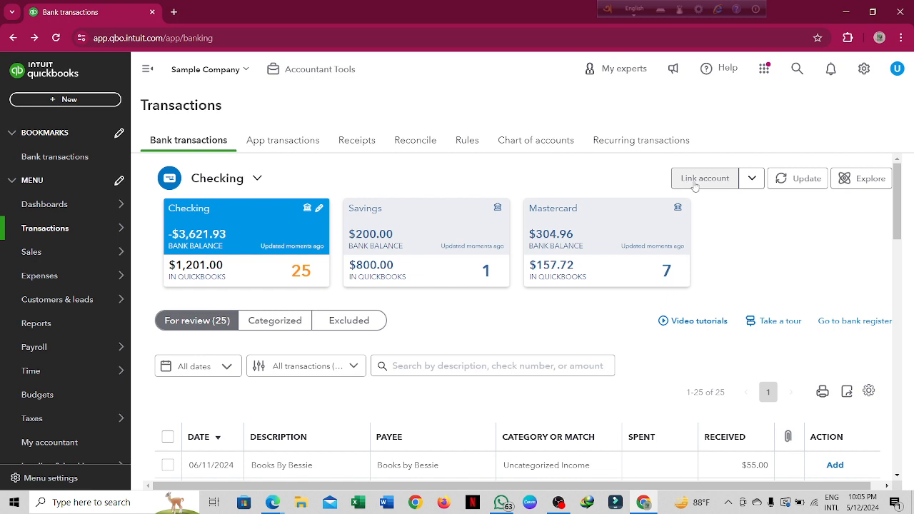
Show how to link an account by viewing the offered banks and trying the PayPal connection, and return to Bank transactions.
click(752, 182)
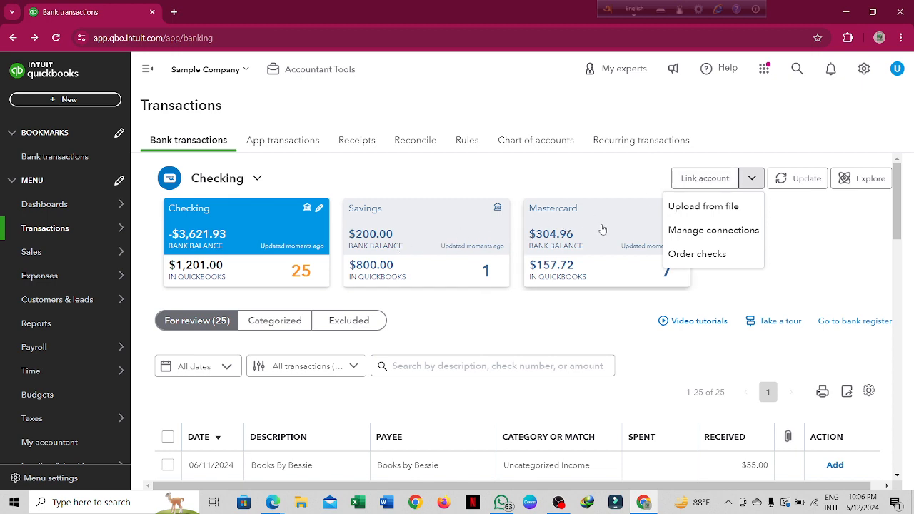
click(703, 179)
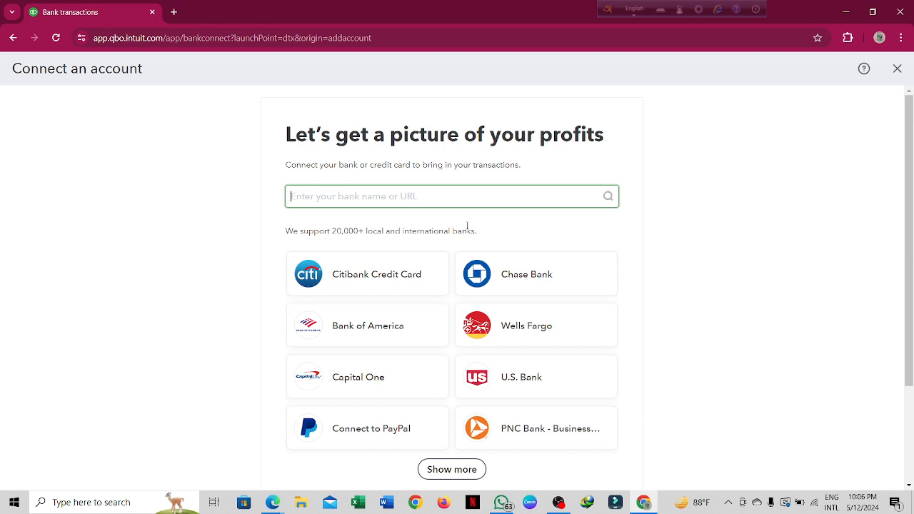
click(428, 439)
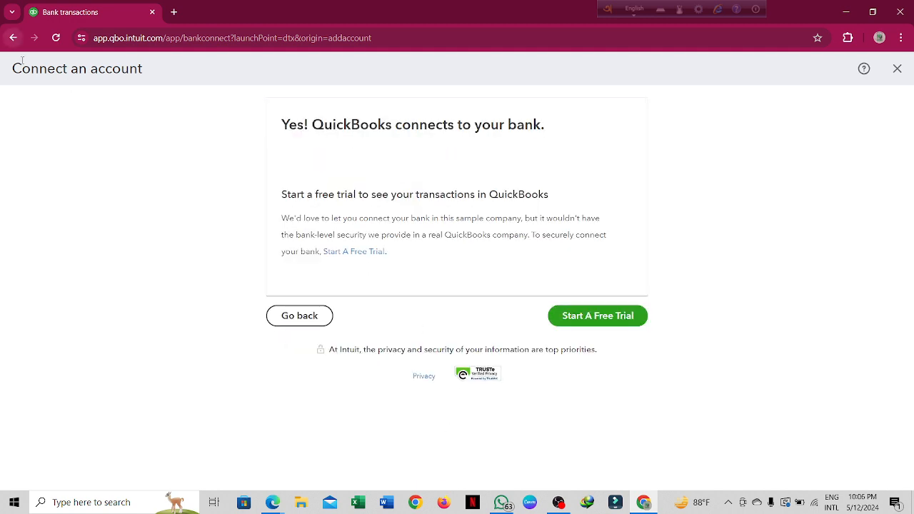
click(10, 38)
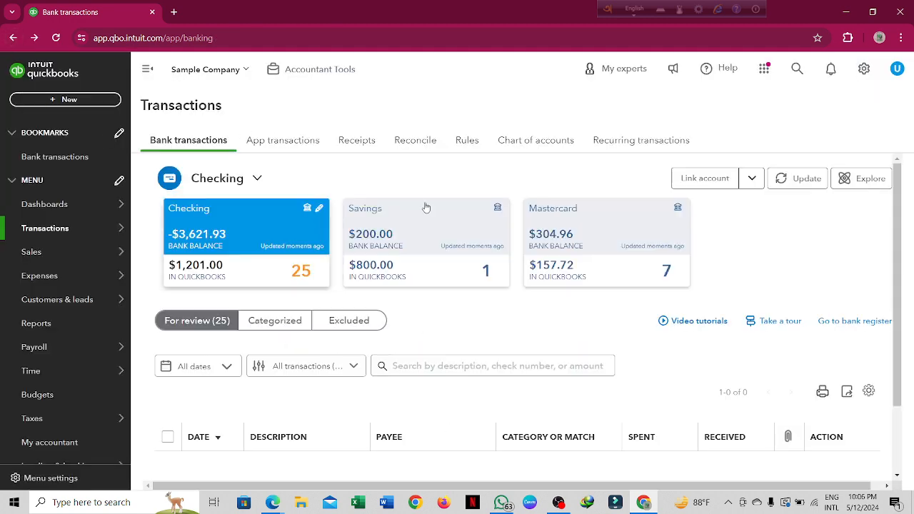
click(708, 179)
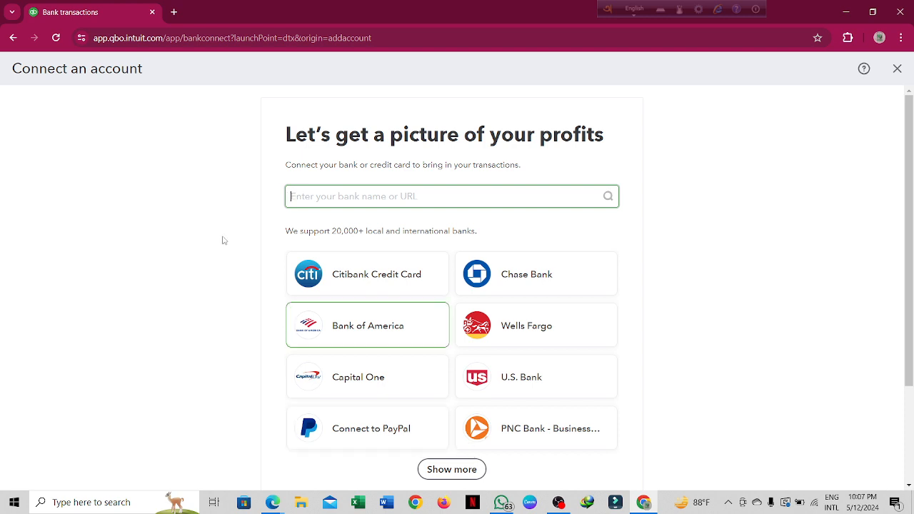
click(14, 38)
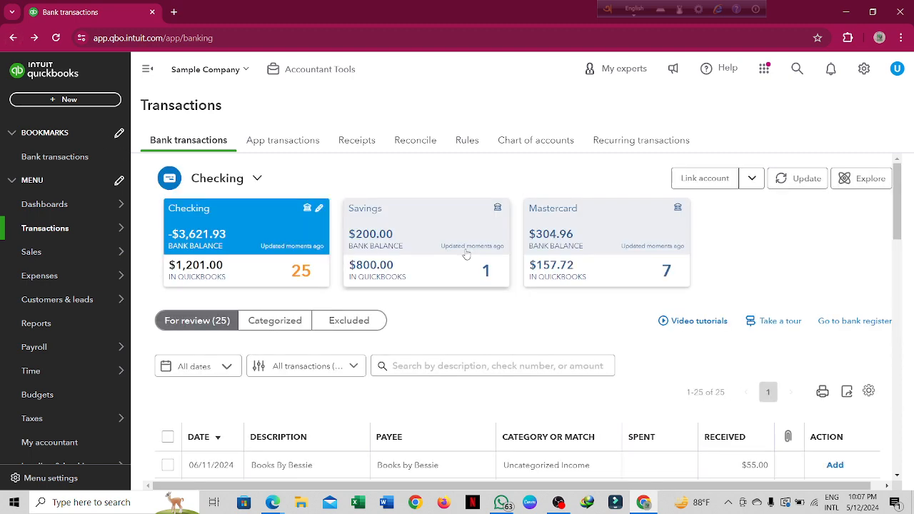
Show the alternatives to linking an account, such as uploading from a file, and dismiss them.
click(751, 180)
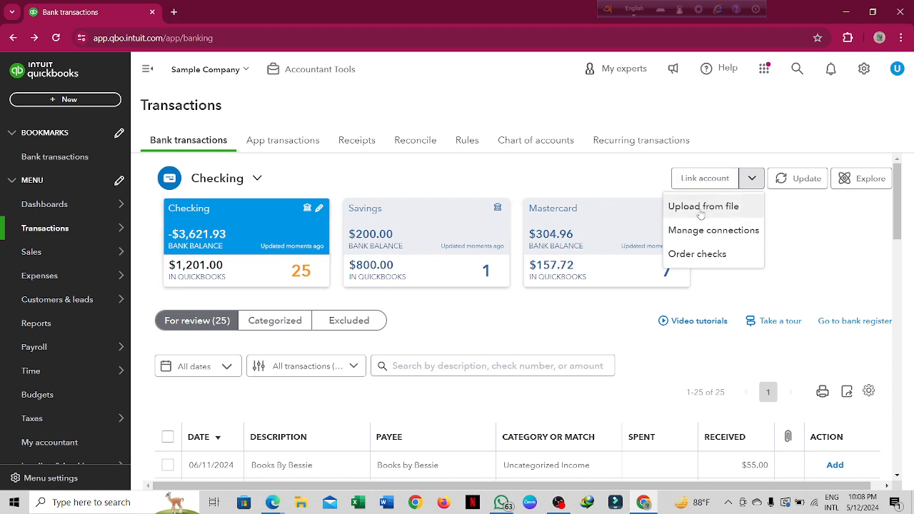
click(549, 169)
click(752, 179)
click(586, 175)
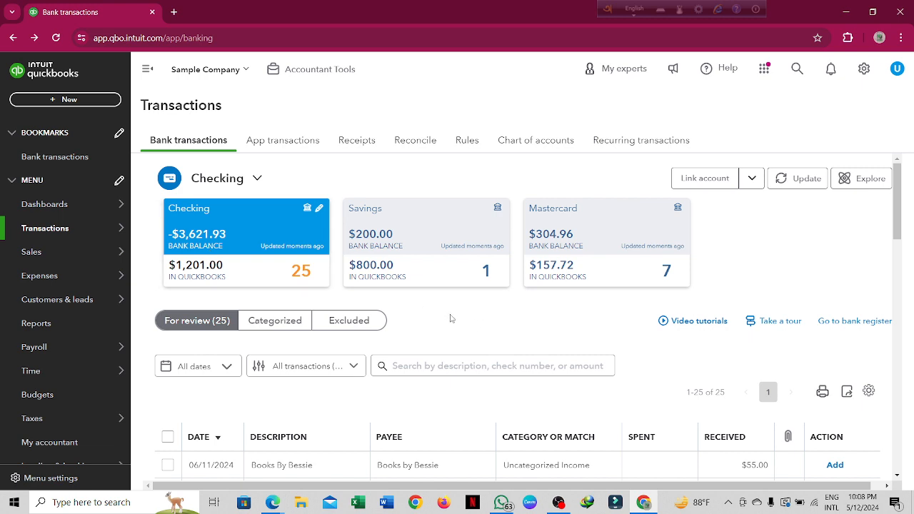
Exclude the 06/11/2024 Books By Bessie transaction from the Checking account's for-review list.
scroll(451, 319, down, 1)
scroll(450, 315, down, 1)
scroll(451, 315, up, 1)
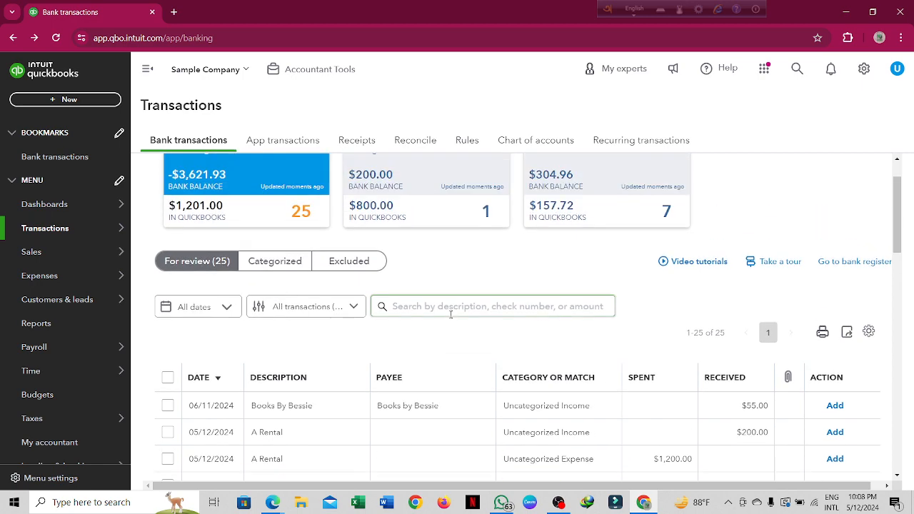
scroll(451, 315, down, 1)
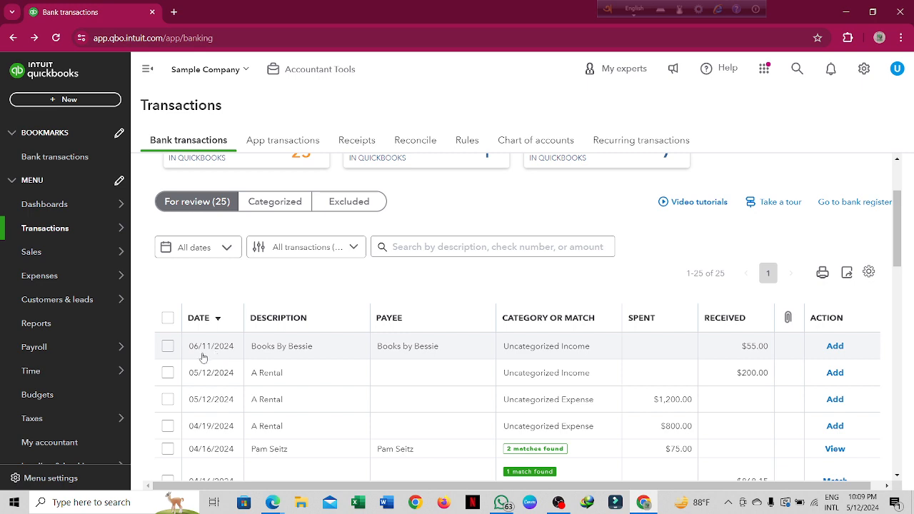
click(168, 346)
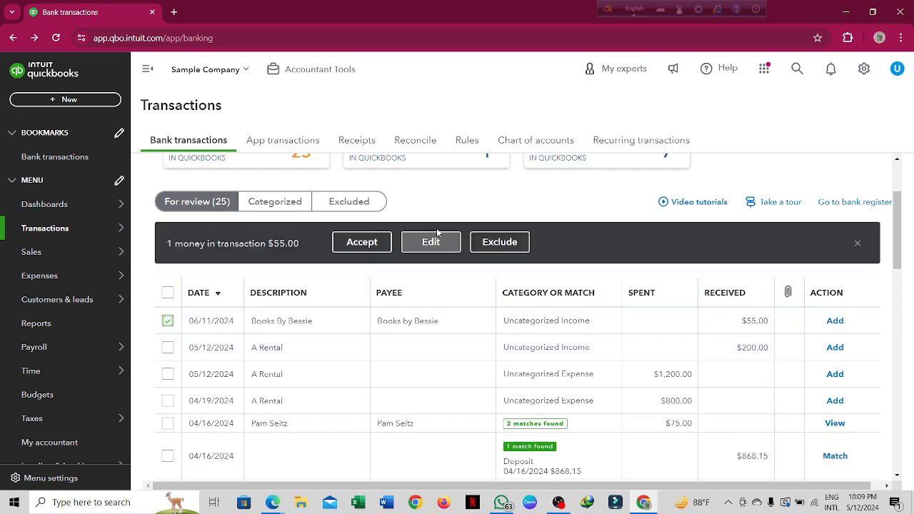
click(491, 241)
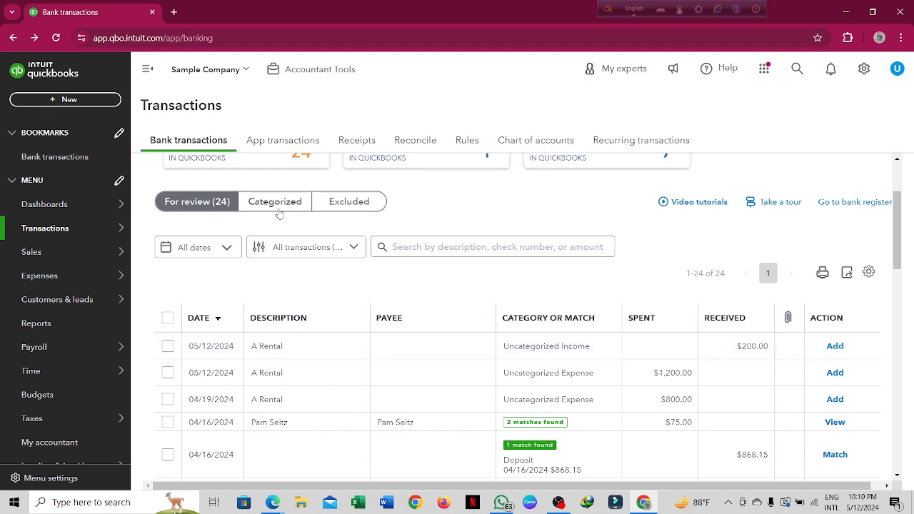
Delete the Books By Bessie transaction from the Checking account's excluded transactions.
click(353, 203)
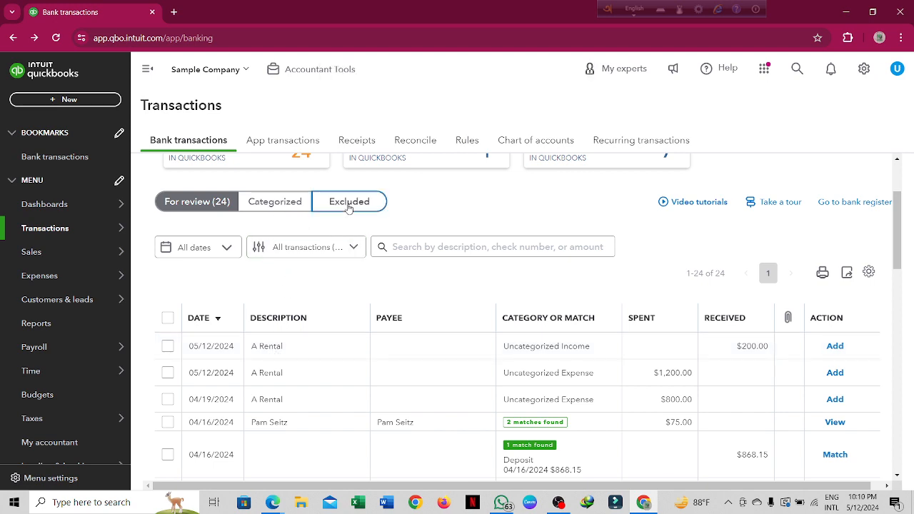
scroll(446, 361, down, 1)
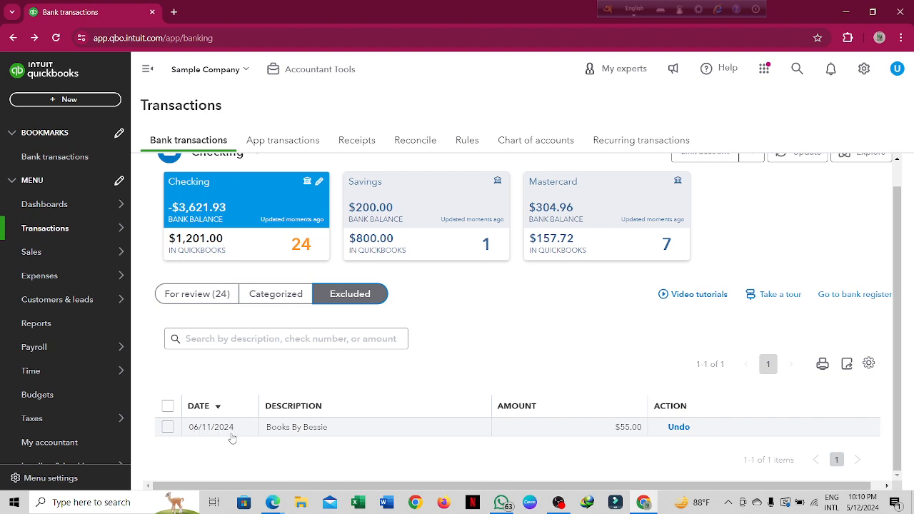
click(168, 427)
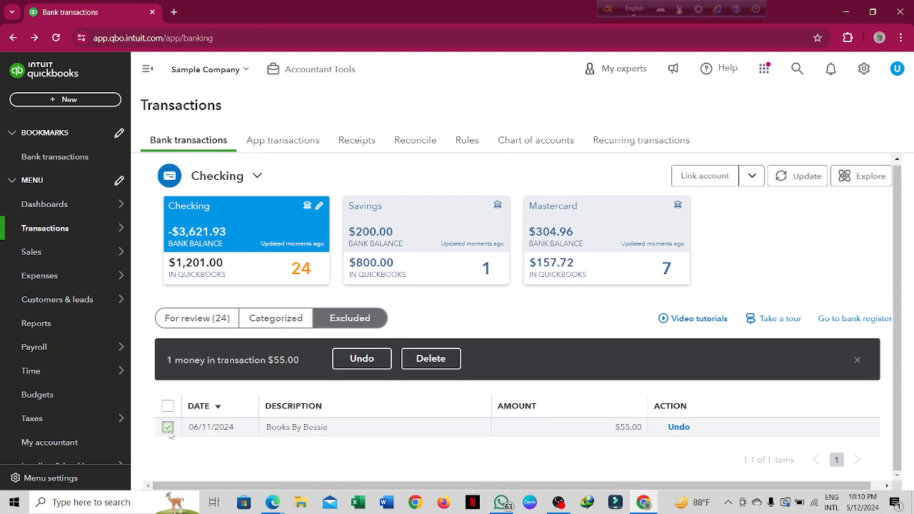
click(431, 359)
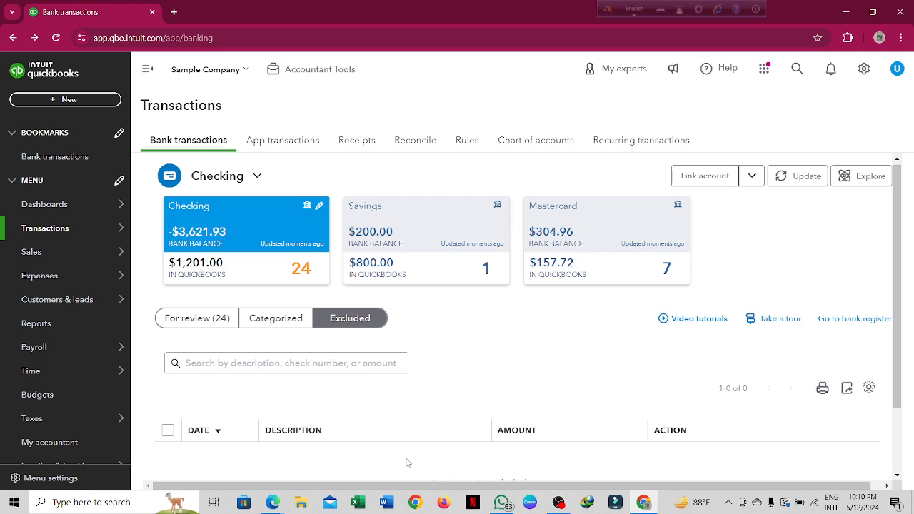
scroll(407, 462, down, 2)
scroll(407, 463, up, 2)
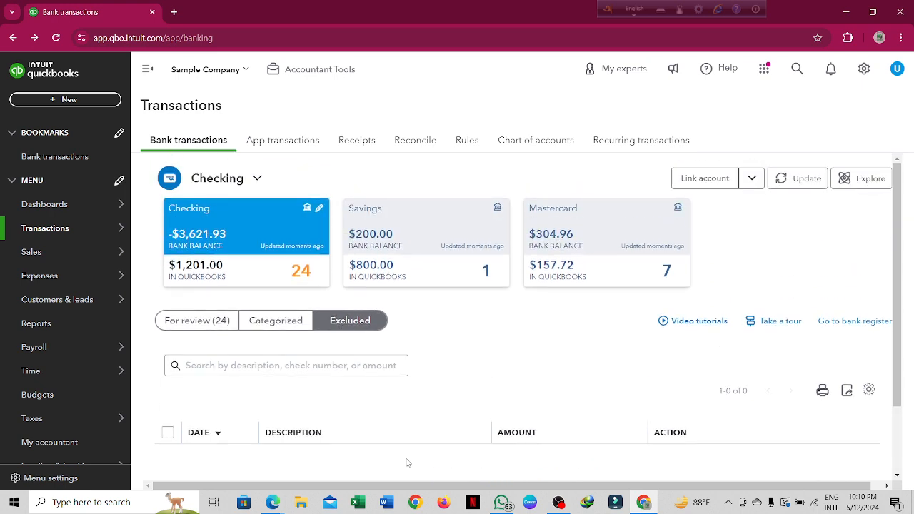
Return to the Checking account's for-review transactions and look through the remaining entries.
click(195, 321)
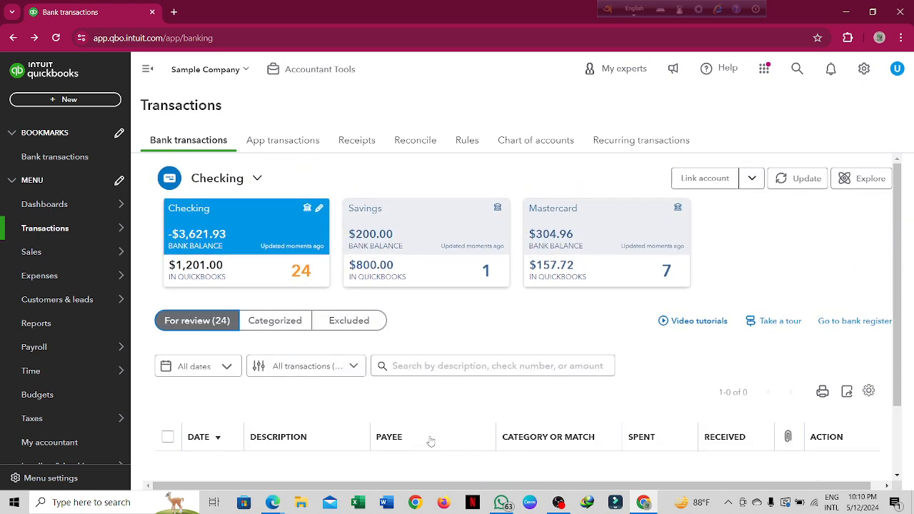
scroll(430, 437, down, 3)
scroll(429, 432, up, 1)
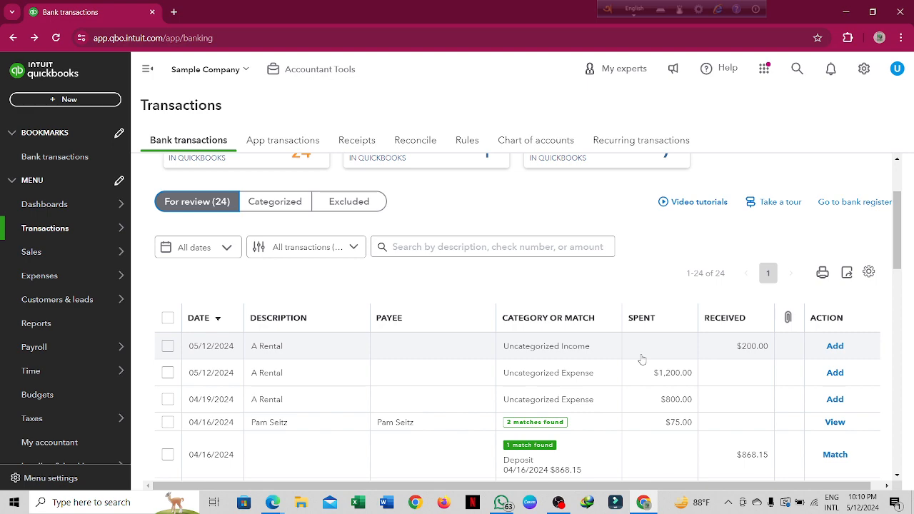
scroll(641, 359, down, 2)
scroll(642, 359, up, 2)
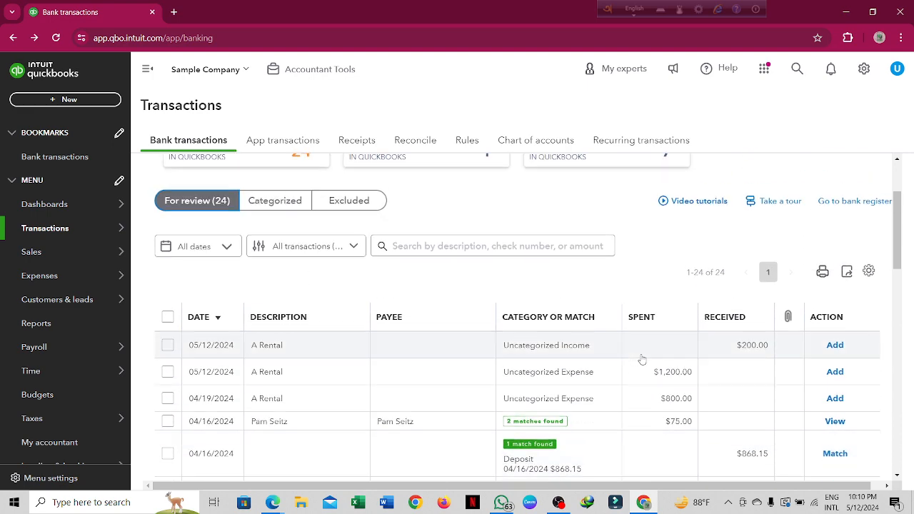
scroll(642, 359, down, 1)
scroll(641, 359, up, 2)
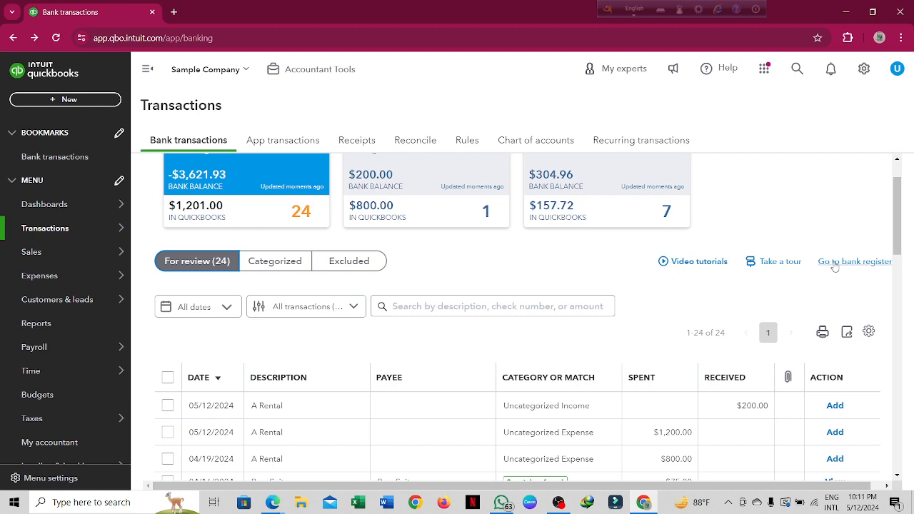
scroll(834, 265, up, 1)
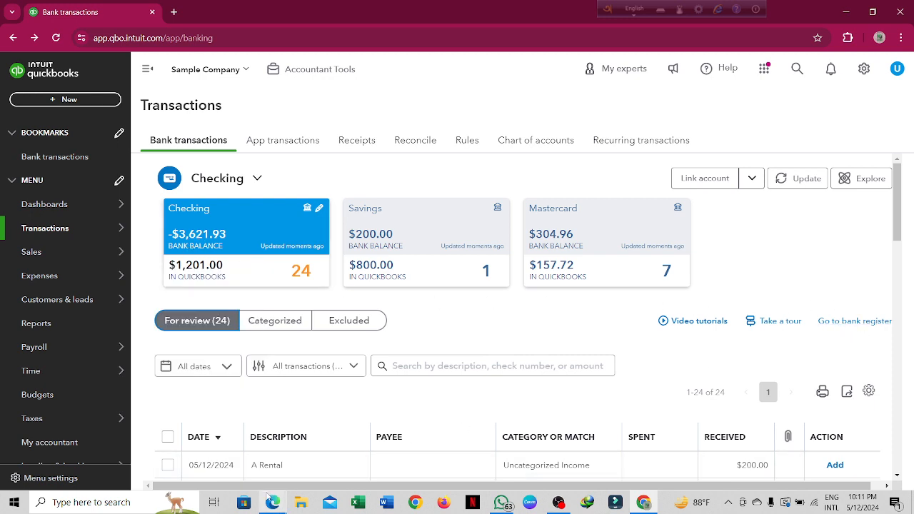
Check the Google Meet call in Edge, and return to Chrome to examine the matches and categories of Checking's for-review transactions.
mouse_move(272, 502)
click(236, 457)
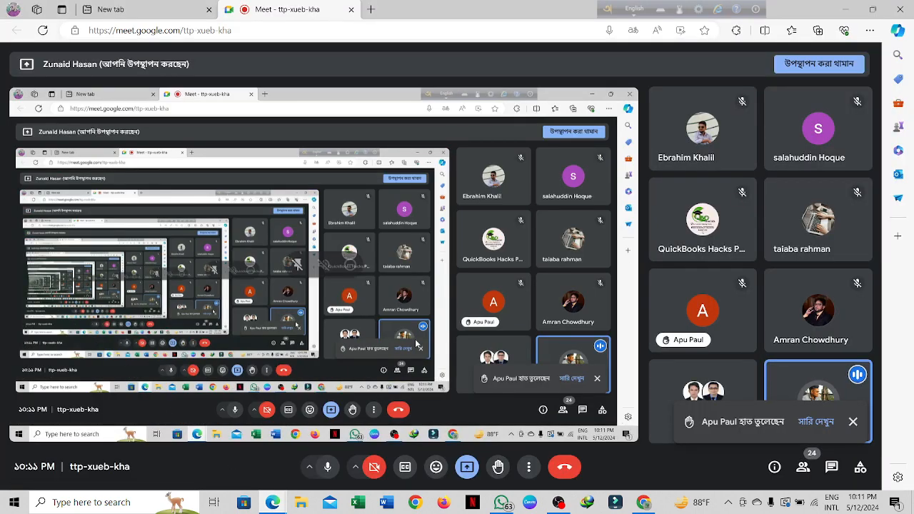
click(645, 503)
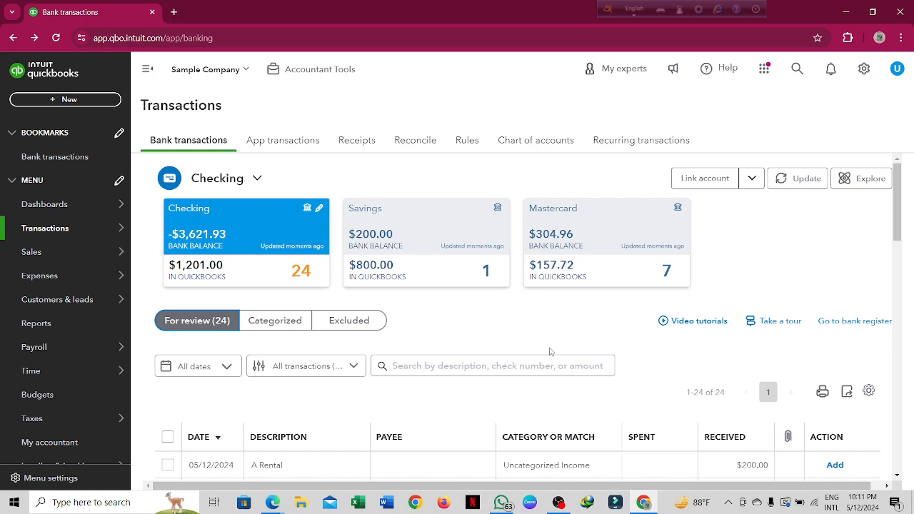
scroll(530, 381, down, 5)
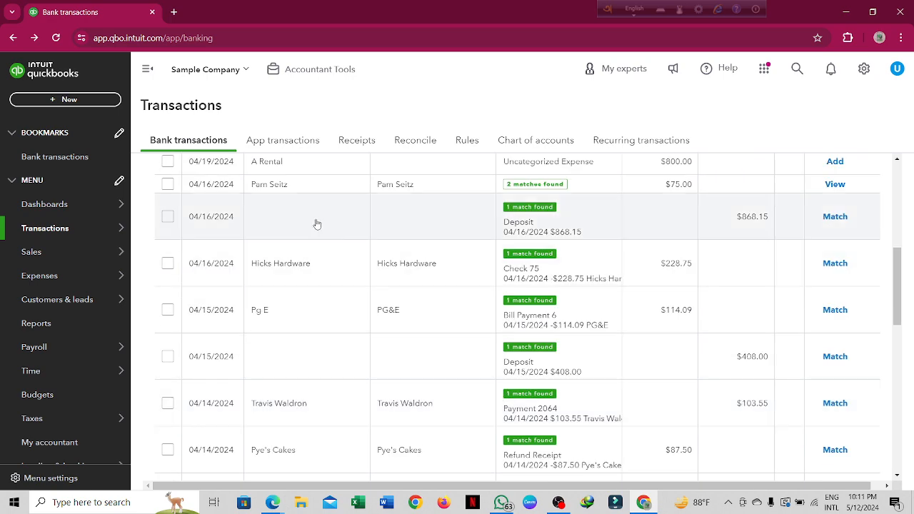
scroll(317, 224, down, 3)
scroll(316, 224, up, 3)
scroll(308, 220, down, 1)
scroll(308, 221, up, 3)
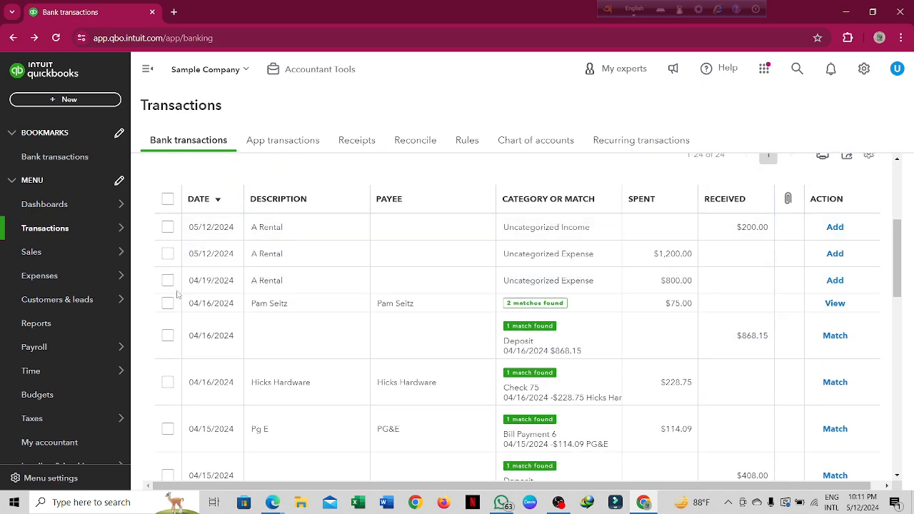
Try batch-selecting the first four for-review transactions and the whole Checking list, clearing each selection.
click(167, 227)
click(167, 254)
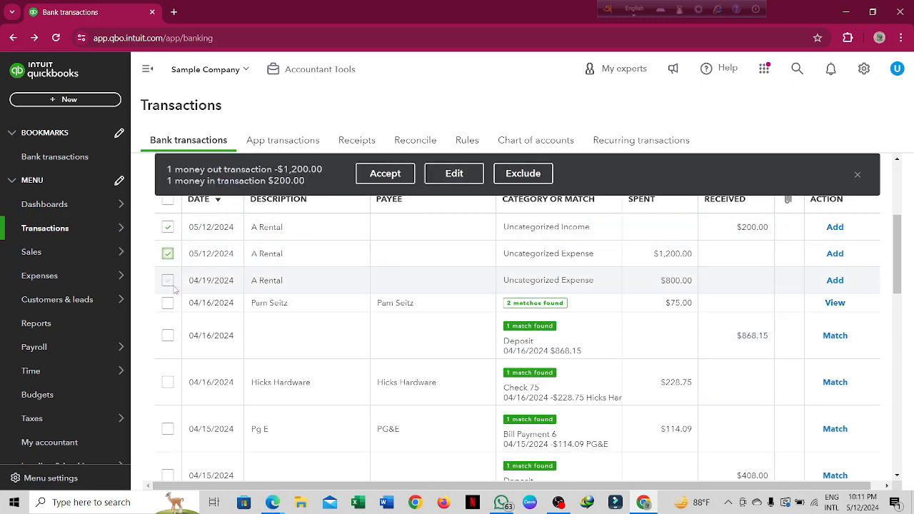
click(167, 280)
click(168, 303)
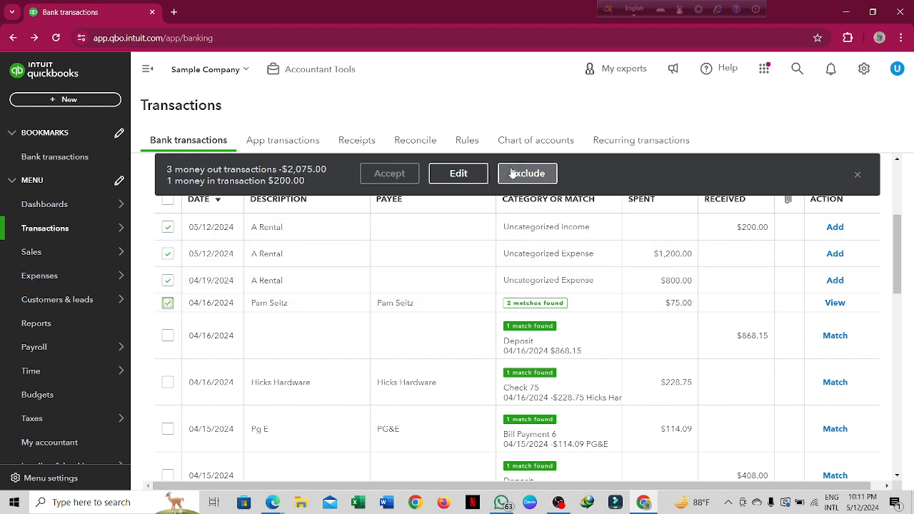
click(168, 303)
click(168, 280)
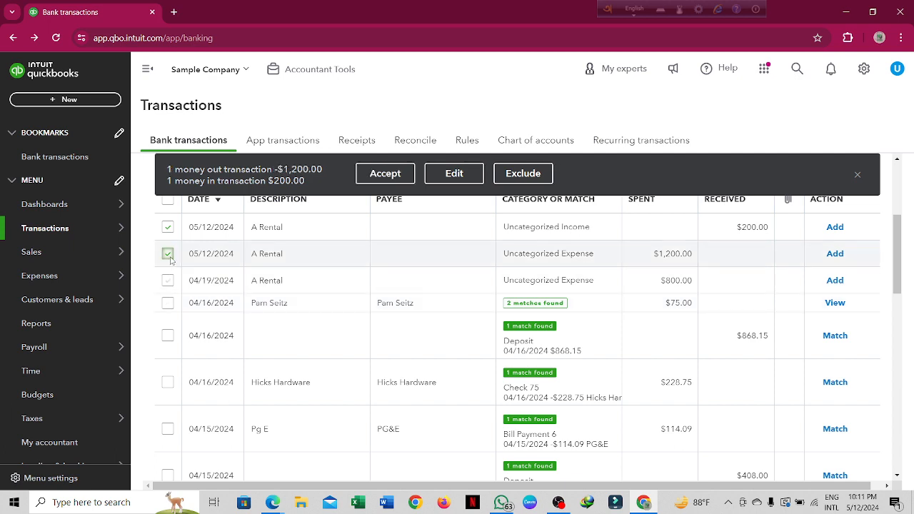
click(167, 253)
click(168, 226)
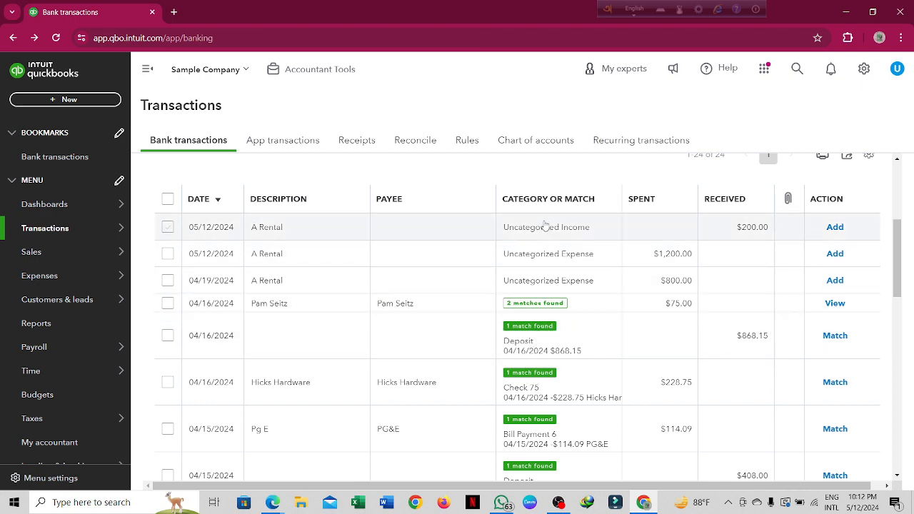
click(167, 200)
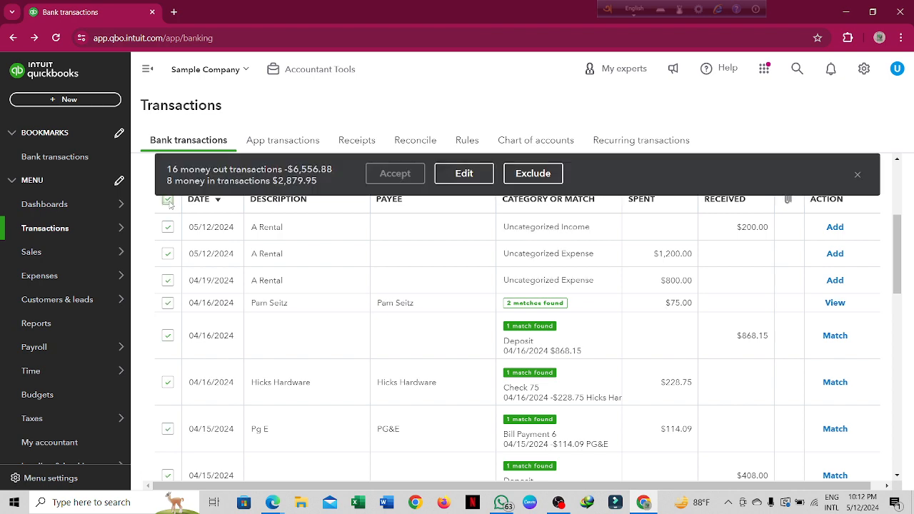
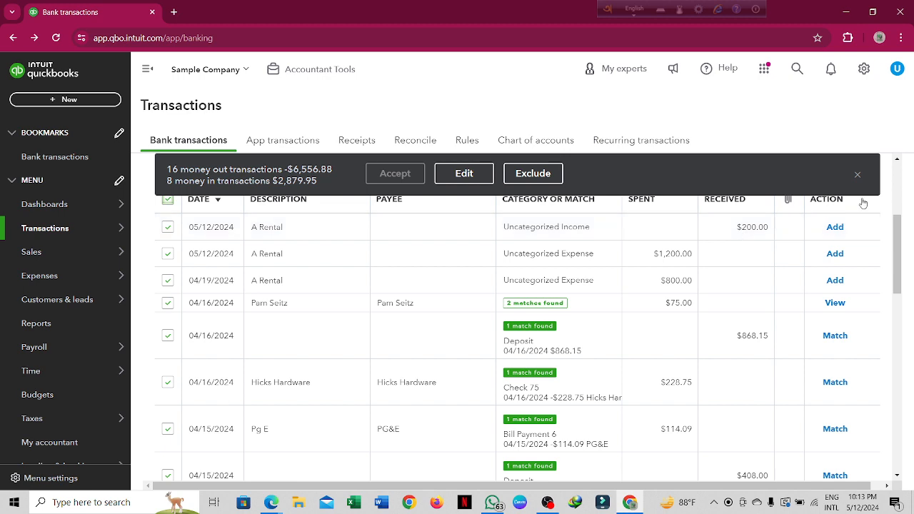
click(857, 174)
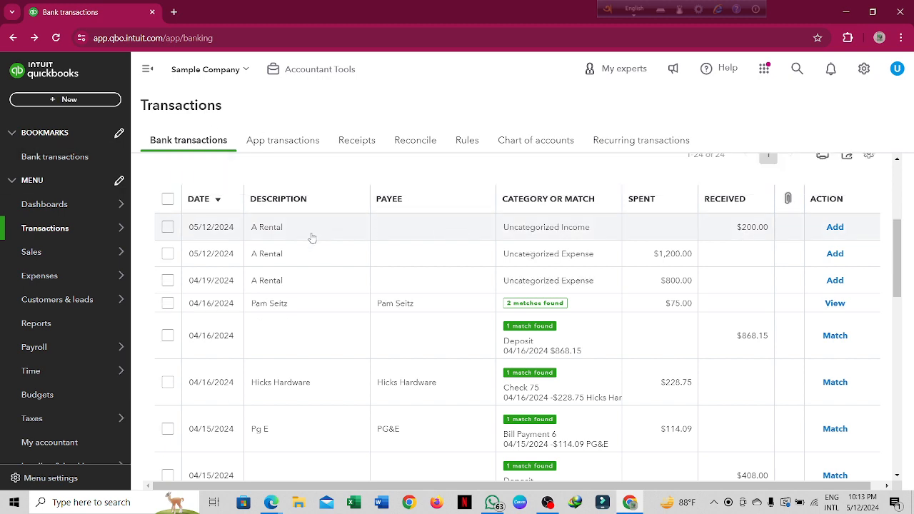
Open QuickBooks in a second window, bring up the Checking account's bank register there, and dismiss the register tips.
scroll(312, 237, up, 1)
click(293, 69)
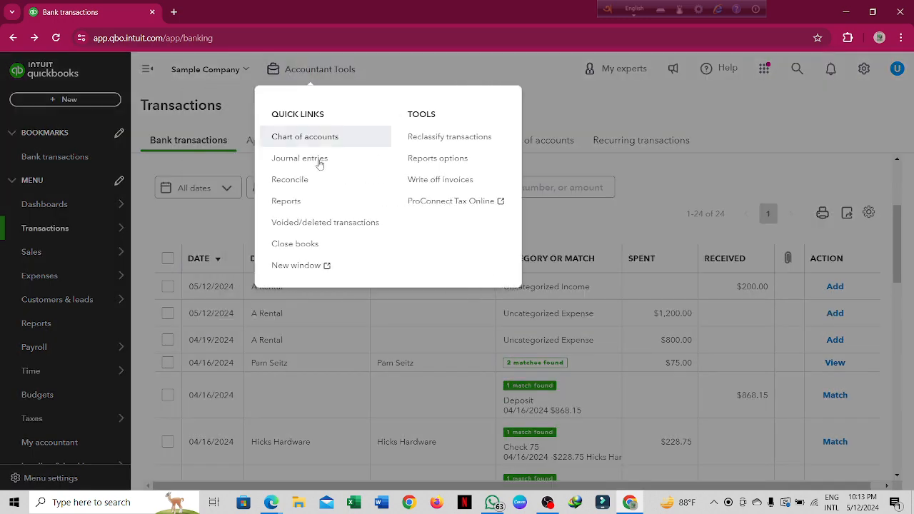
click(315, 262)
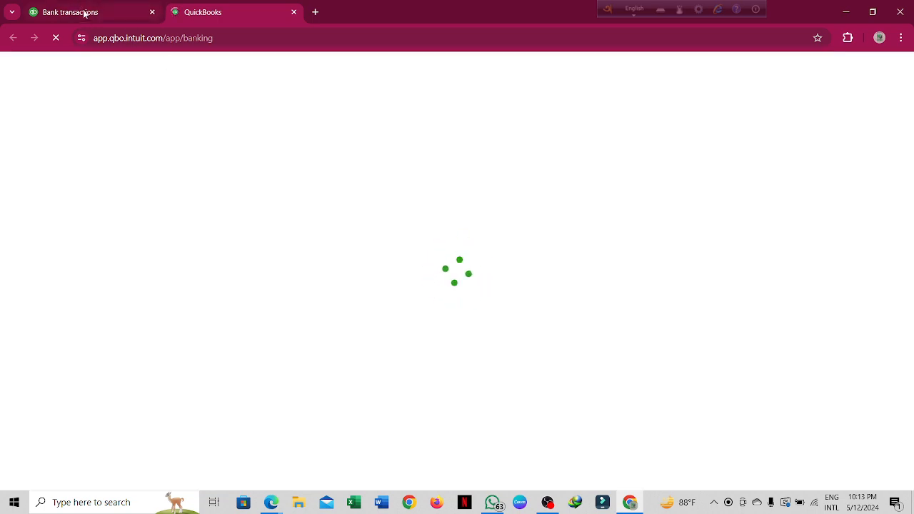
click(84, 14)
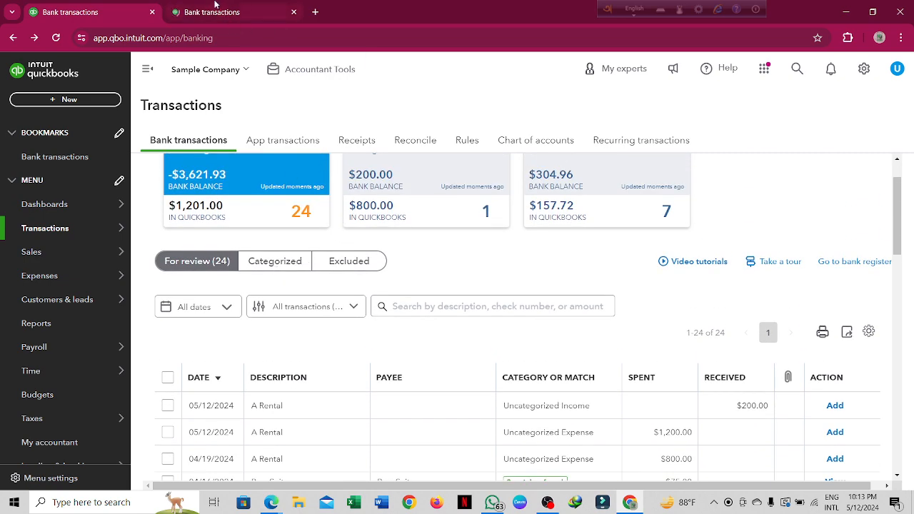
click(215, 5)
click(847, 324)
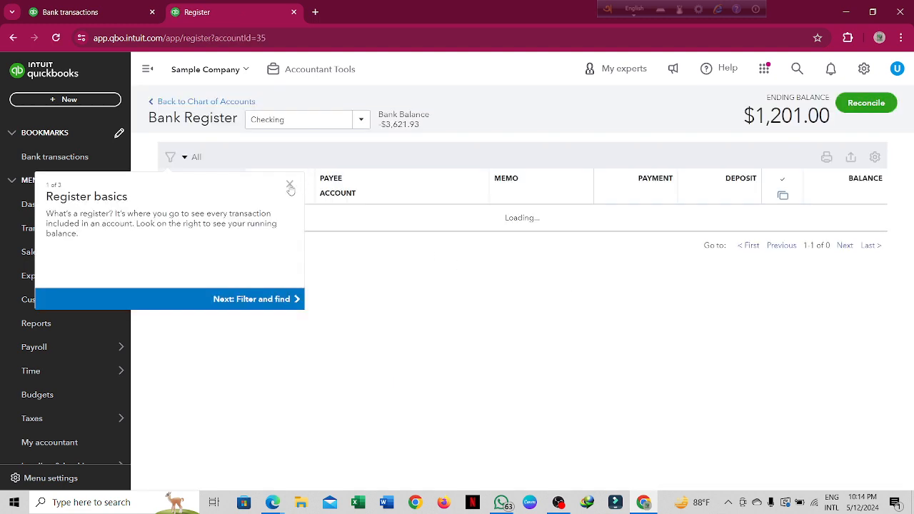
click(290, 187)
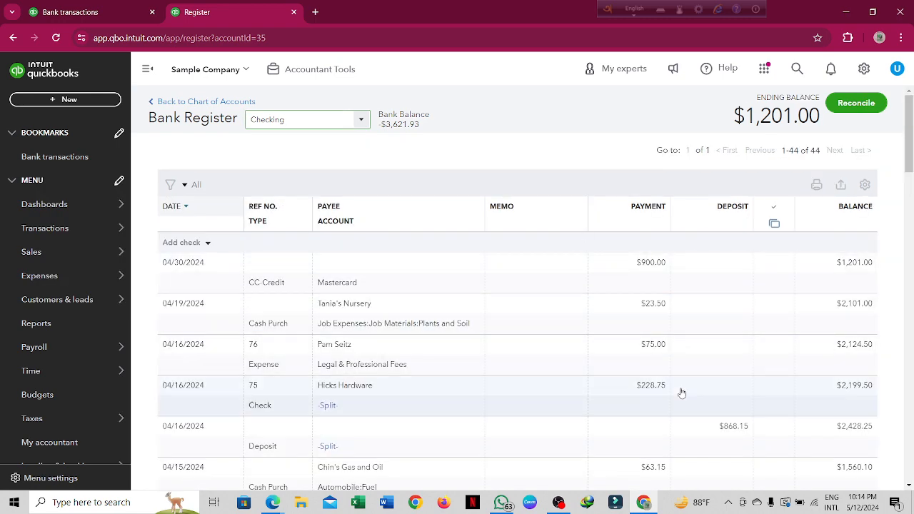
Look through the Checking bank register's entries down to the opening balance and back up.
scroll(681, 393, down, 3)
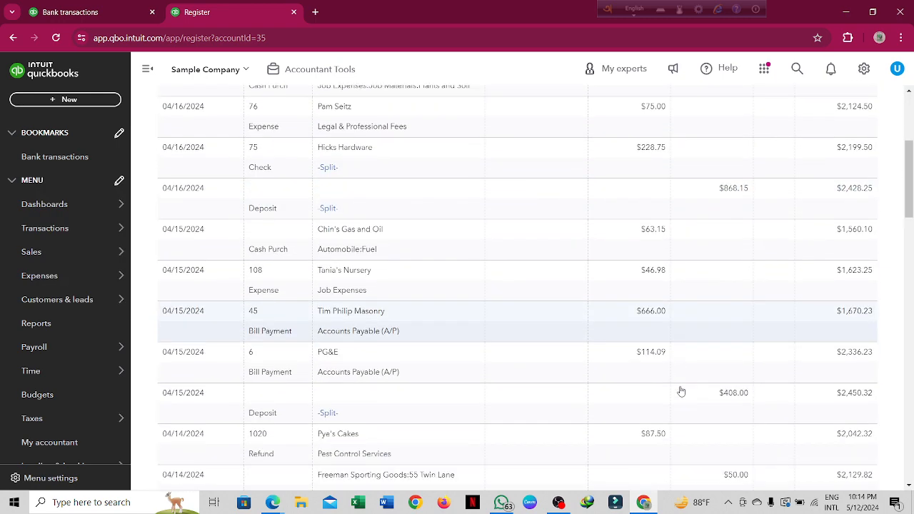
scroll(681, 392, down, 4)
scroll(682, 392, up, 4)
scroll(682, 391, down, 3)
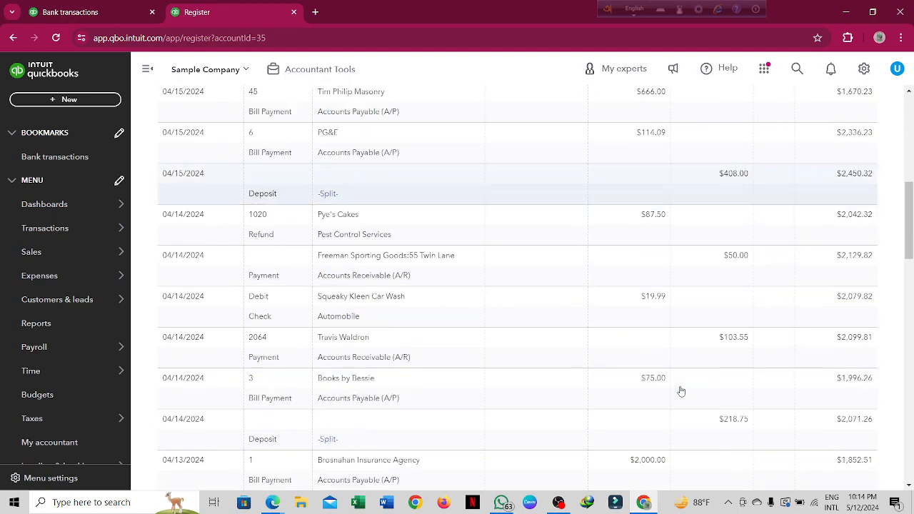
scroll(681, 391, down, 6)
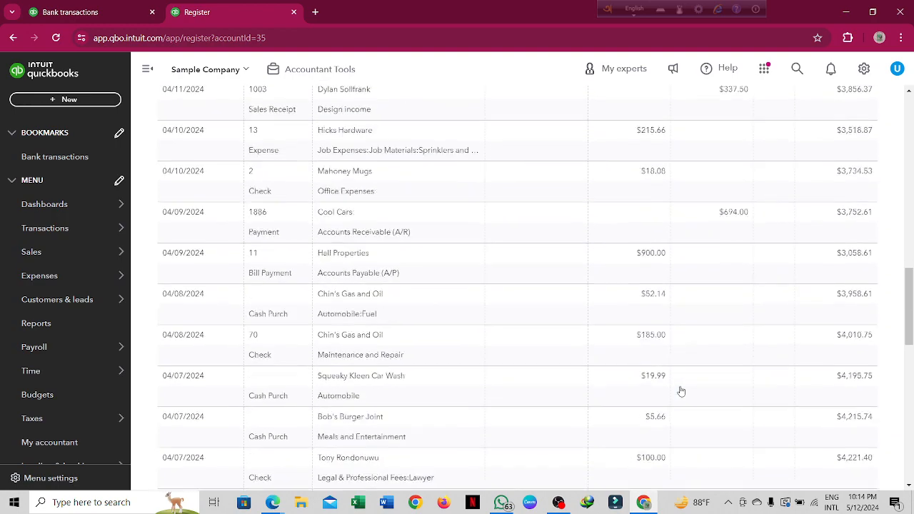
scroll(681, 391, down, 12)
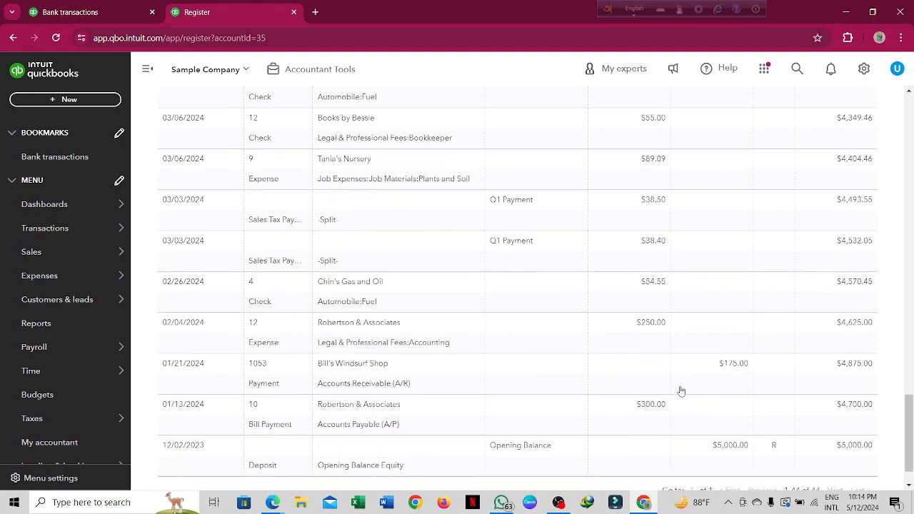
scroll(681, 391, down, 1)
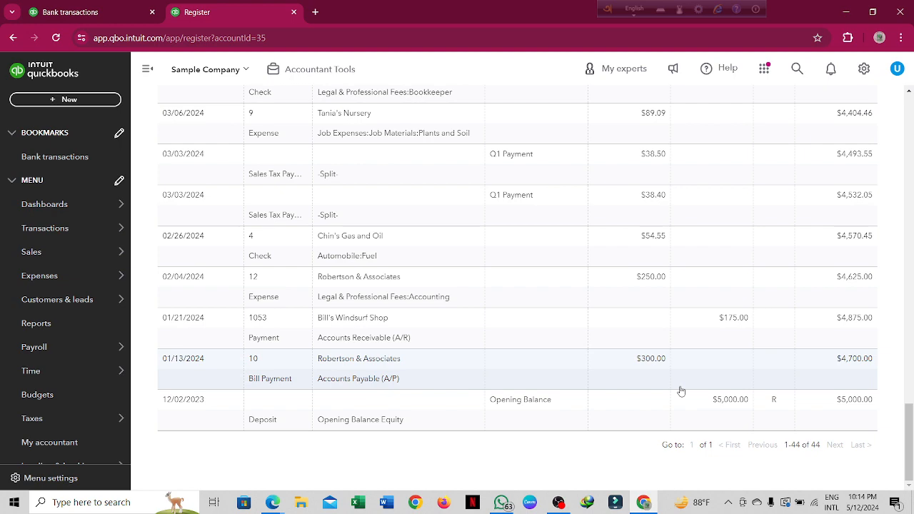
scroll(681, 392, up, 2)
scroll(681, 391, up, 5)
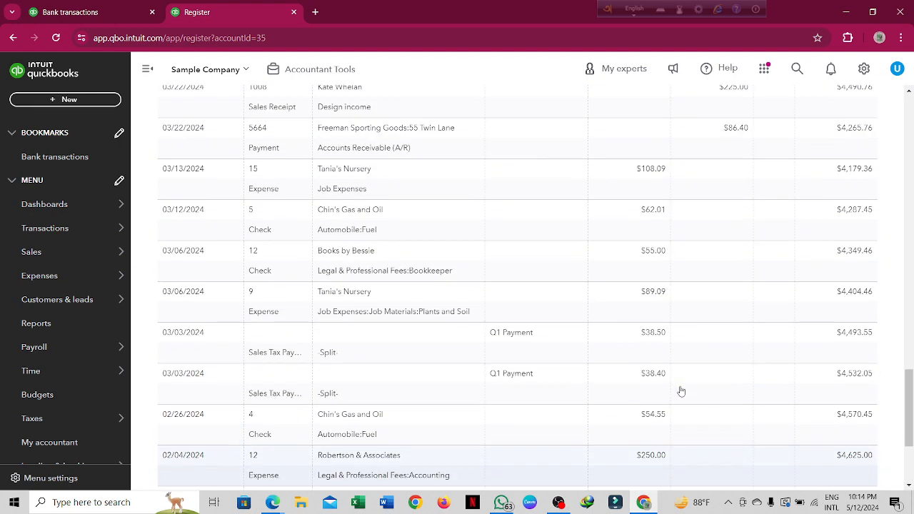
scroll(681, 391, up, 3)
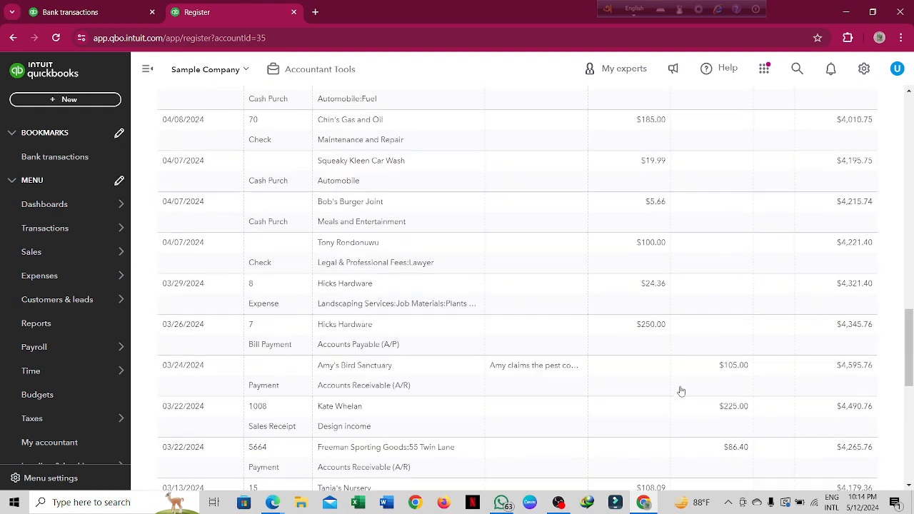
scroll(681, 392, down, 3)
scroll(681, 391, up, 3)
scroll(681, 392, up, 9)
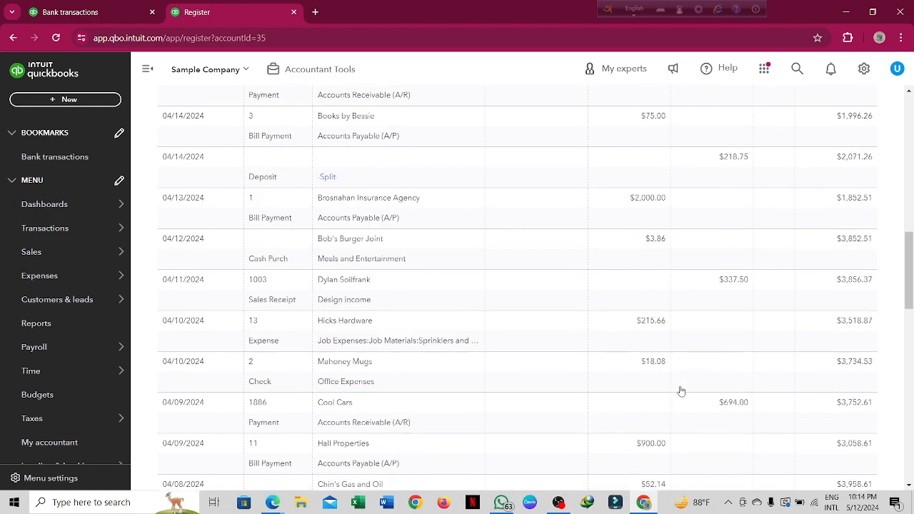
Return to the for-review transactions and set the payee of the 05/12/2024 $200.00 A Rental deposit to Ellis Equipment Rental.
click(84, 11)
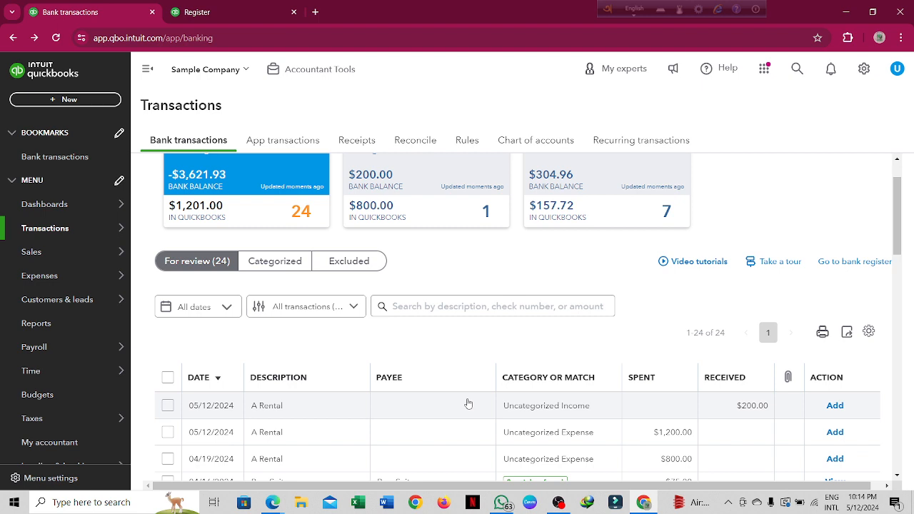
scroll(467, 404, down, 1)
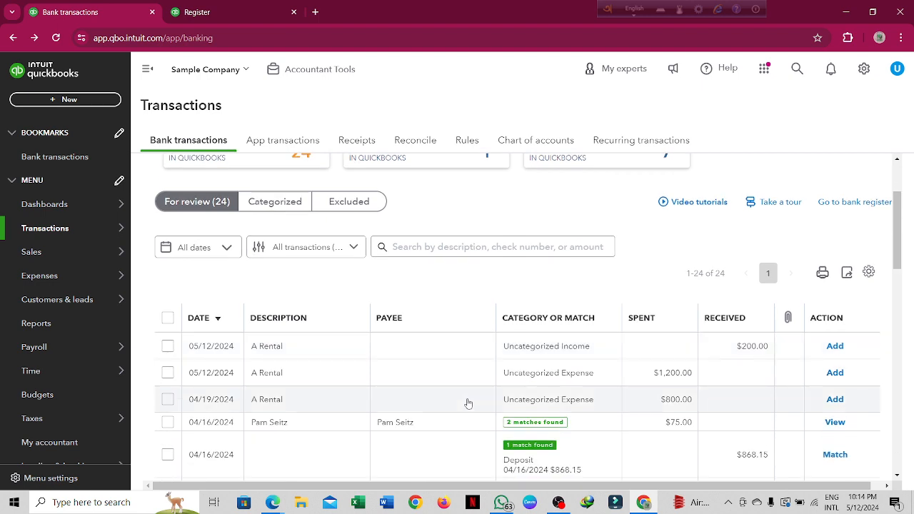
click(412, 354)
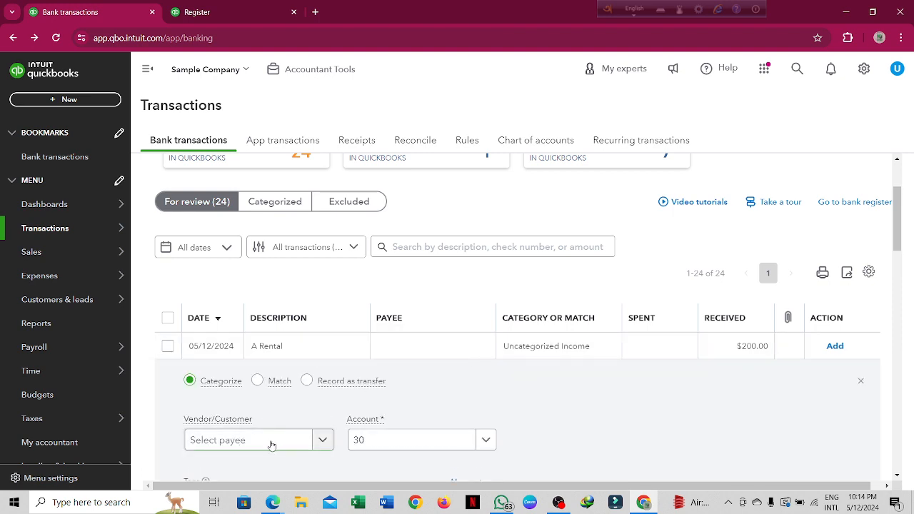
click(272, 442)
text(Ellis)
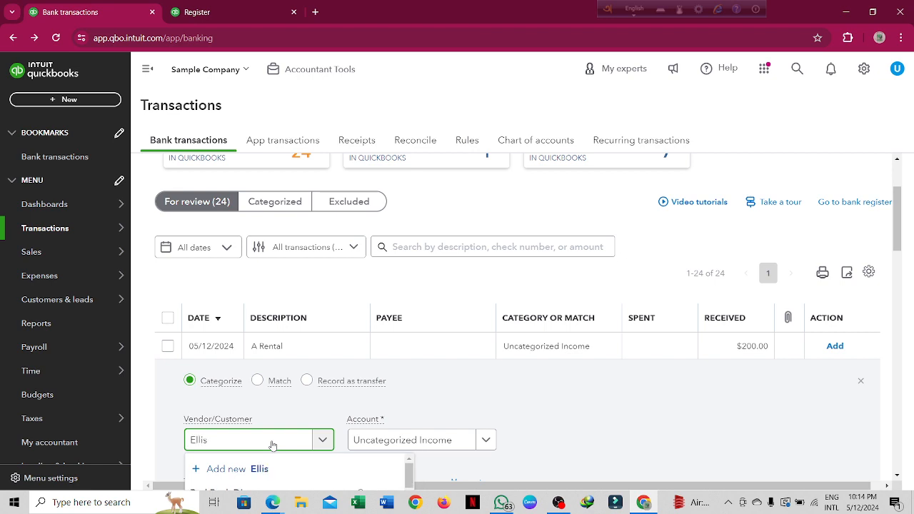
scroll(273, 433, down, 1)
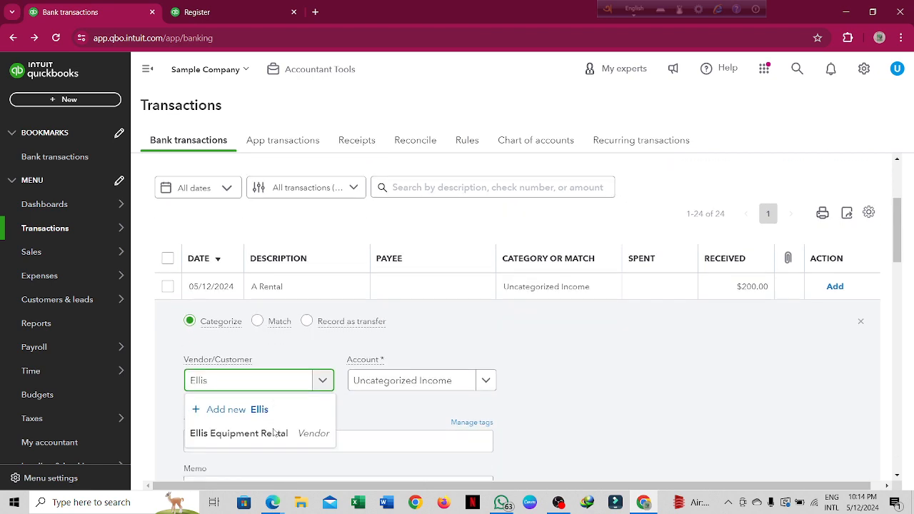
click(257, 432)
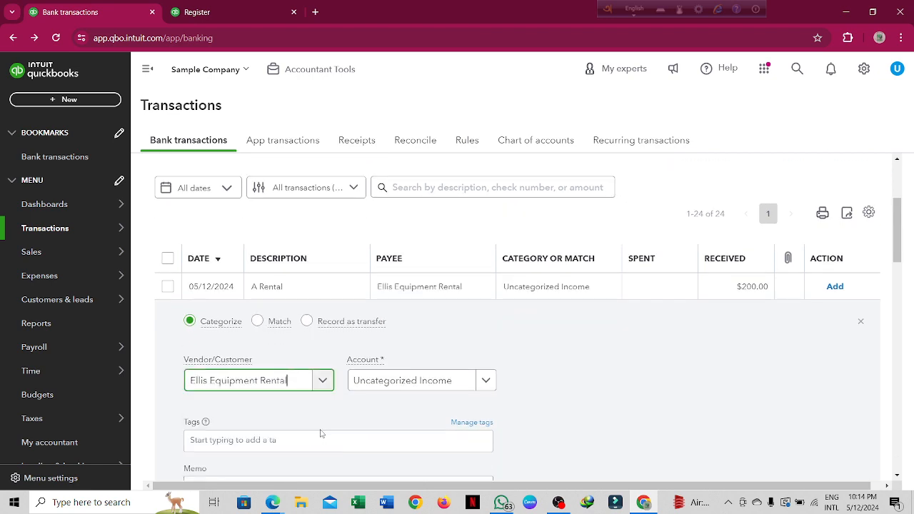
Categorize the $200.00 A Rental deposit under the Equipment Rental account and add it to the books.
click(484, 381)
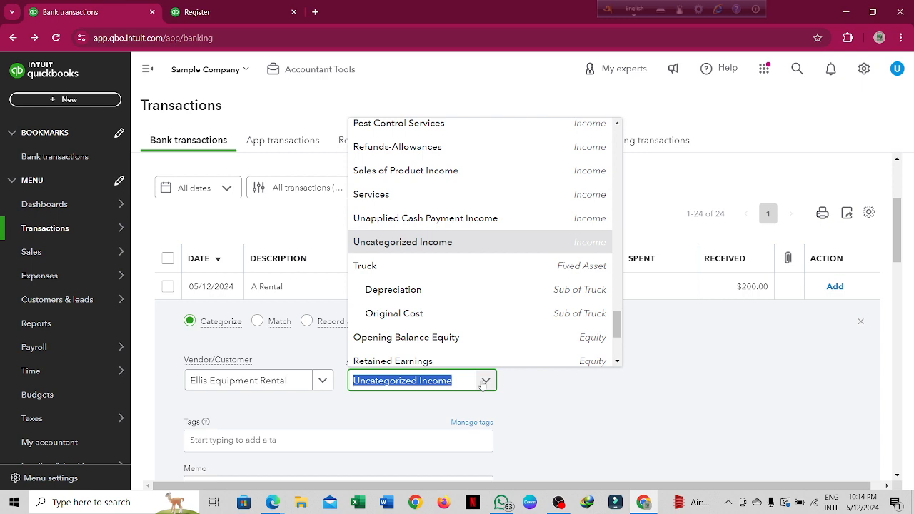
text(E)
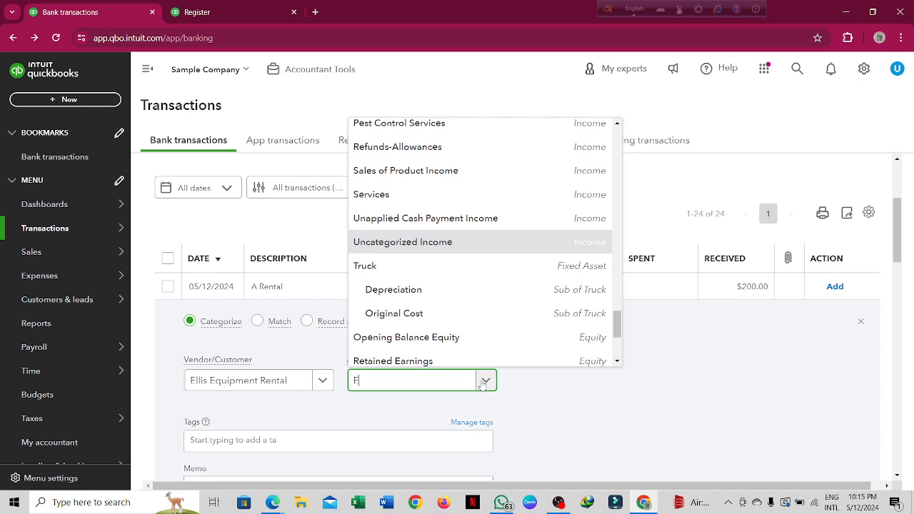
text(quipmenta)
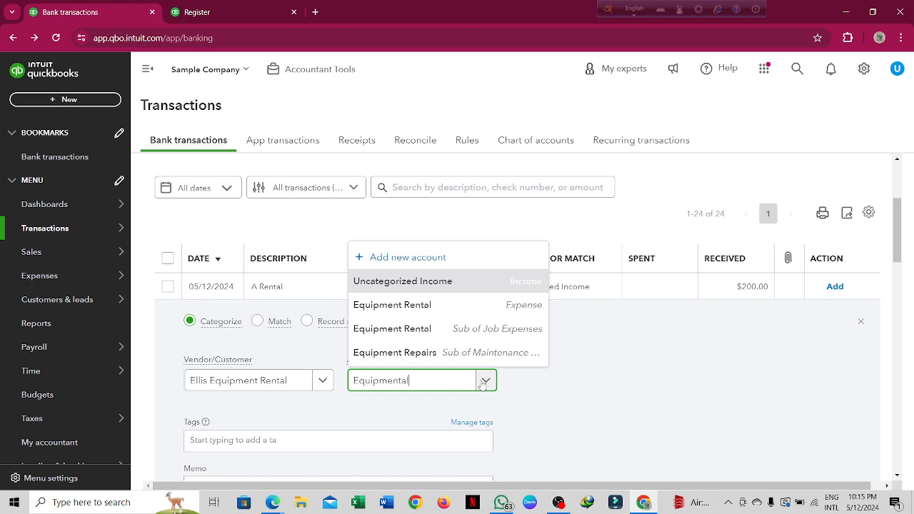
text(l)
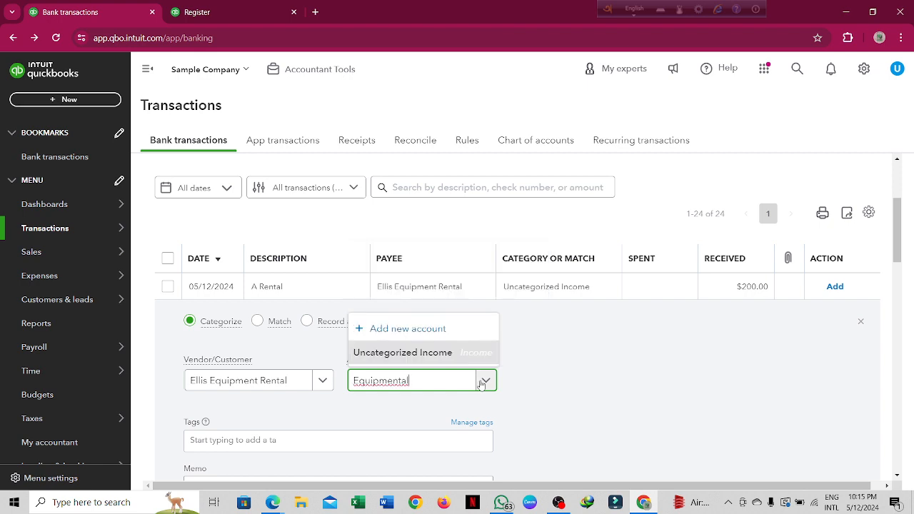
key(BackSpace)
key(BackSpace)
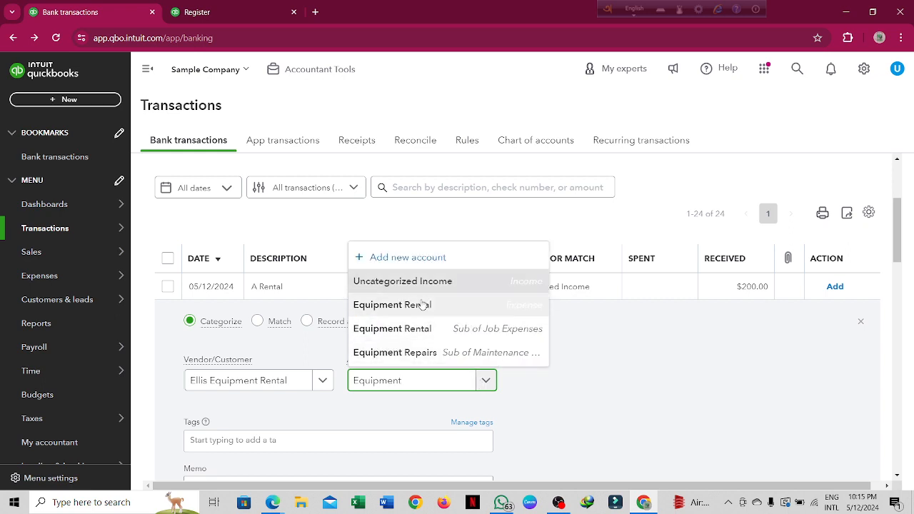
click(577, 402)
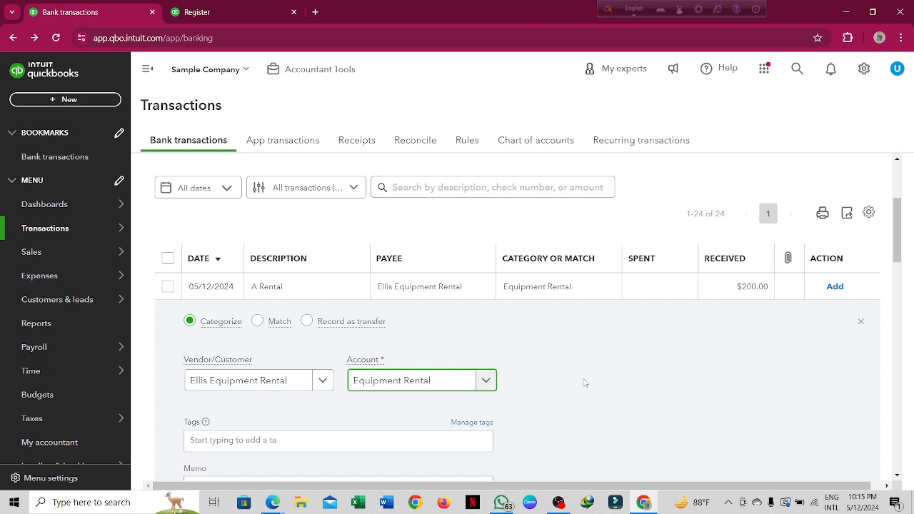
scroll(584, 385, down, 2)
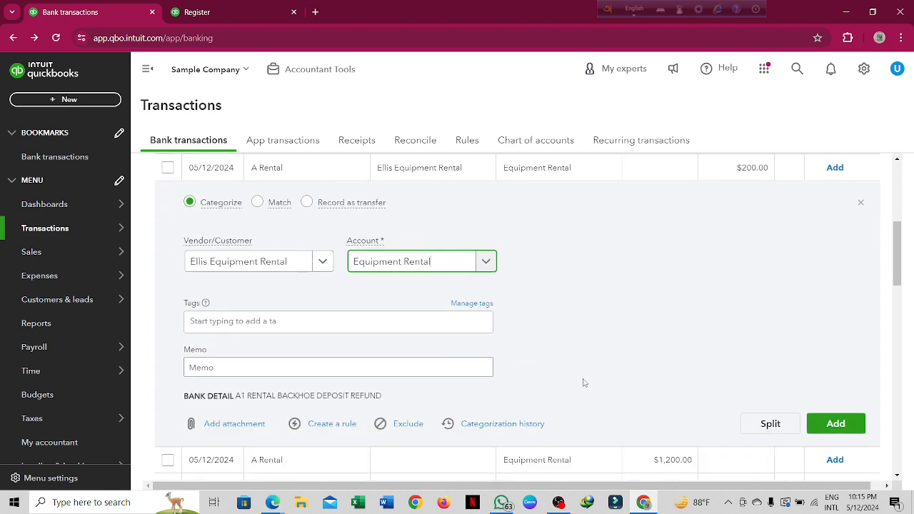
click(830, 424)
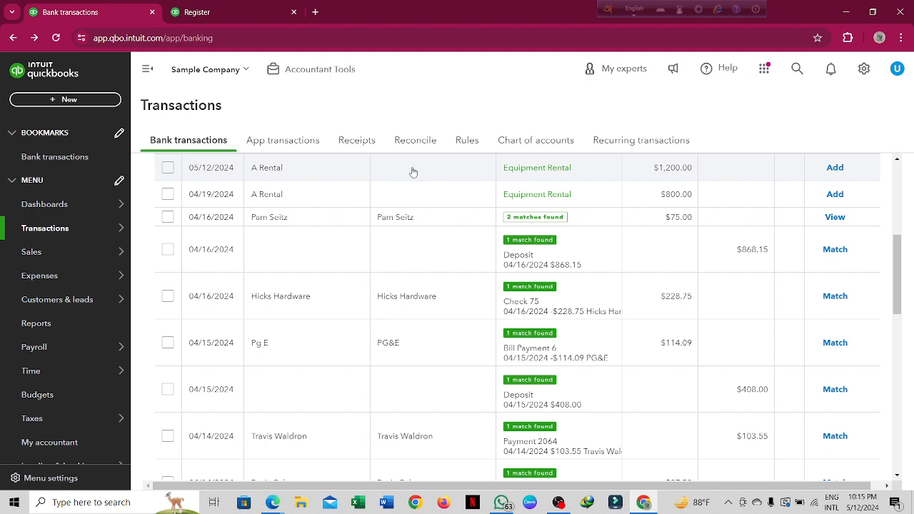
click(413, 171)
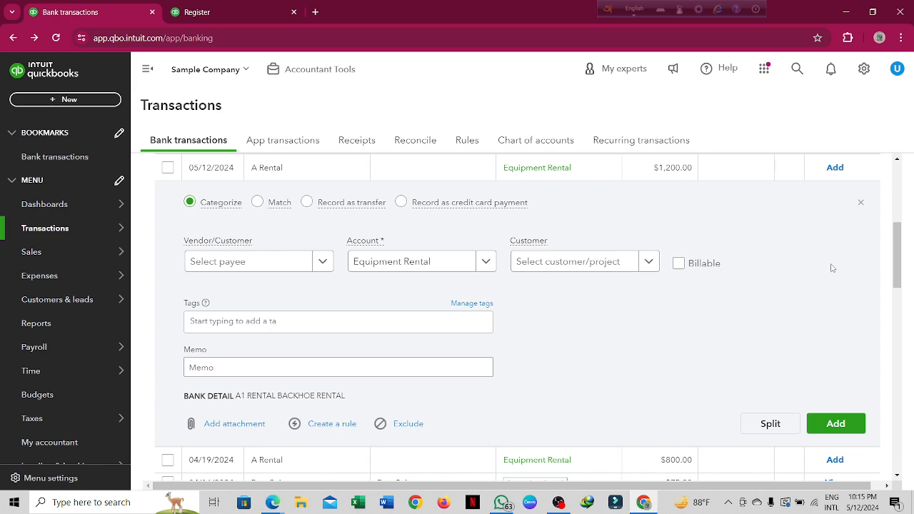
click(860, 203)
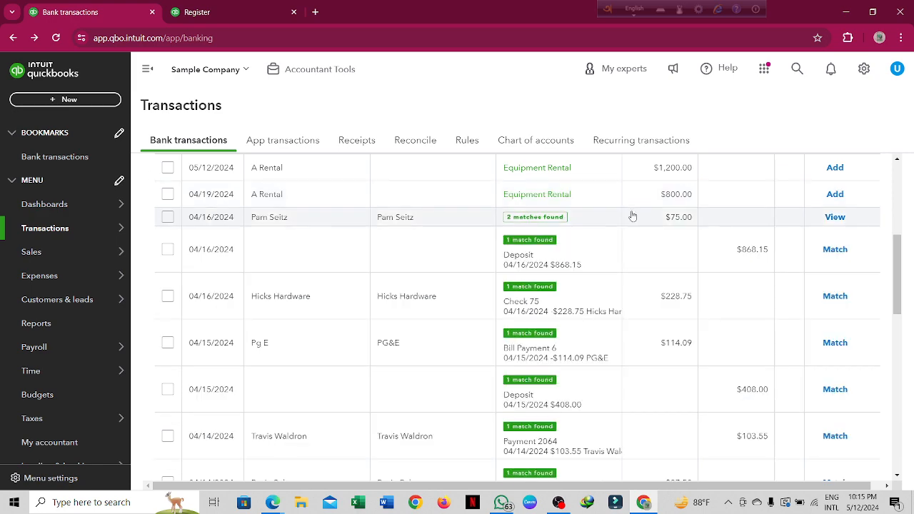
scroll(476, 208, up, 1)
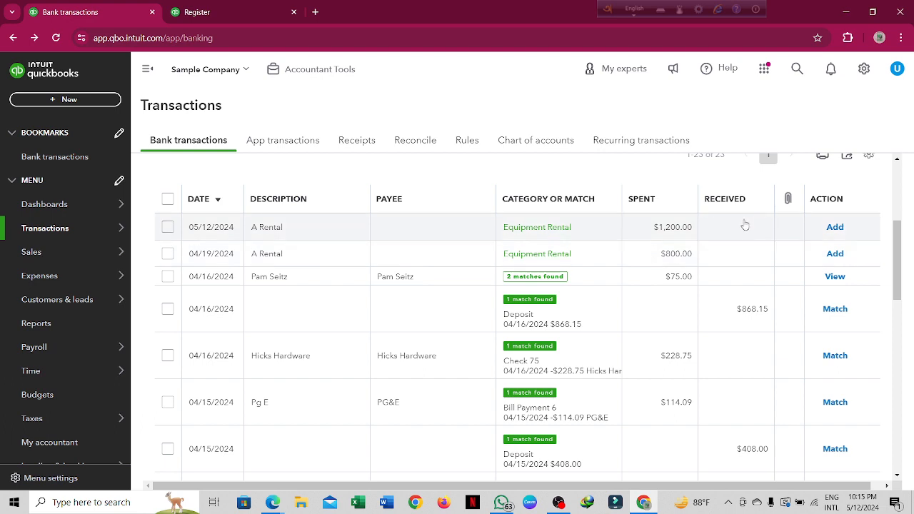
Set the payee of the 05/12/2024 $1,200.00 A Rental payment to Ellis Equipment Rental and add it to the books under Equipment Rental.
click(440, 239)
scroll(414, 275, down, 10)
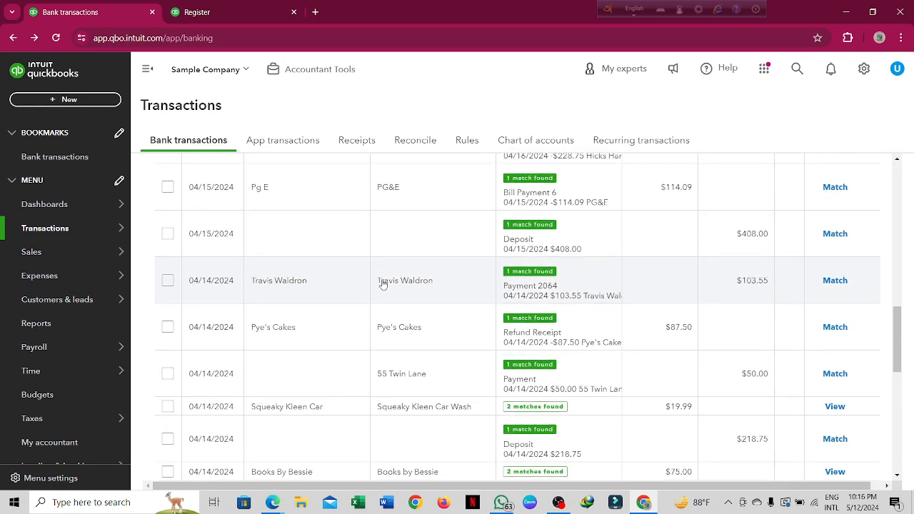
scroll(385, 280, up, 4)
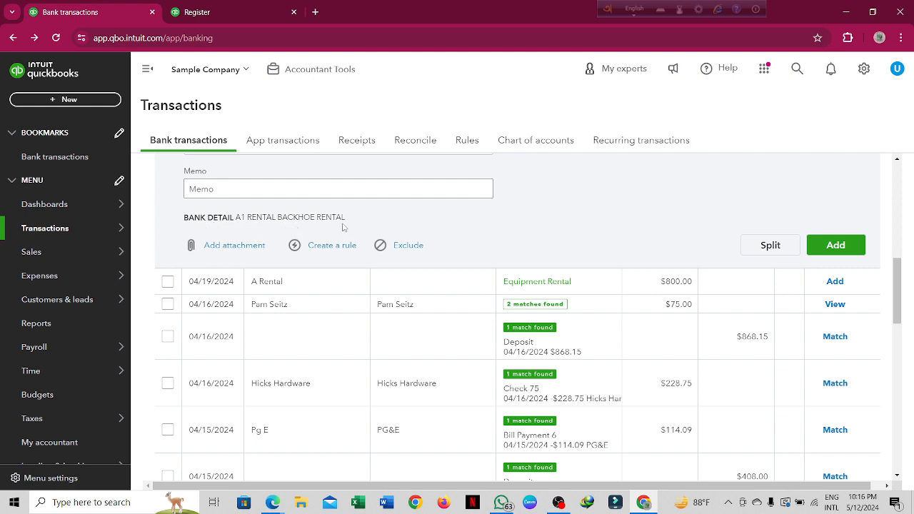
scroll(342, 227, up, 1)
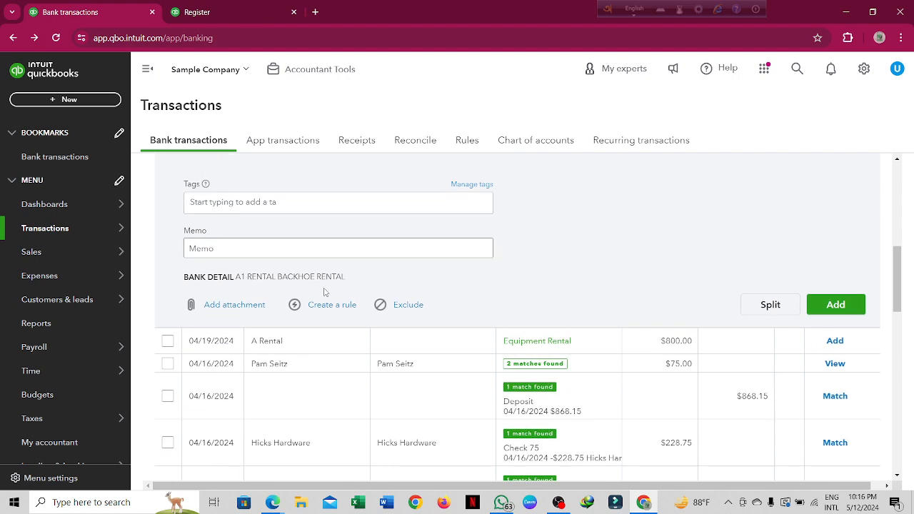
scroll(334, 292, up, 1)
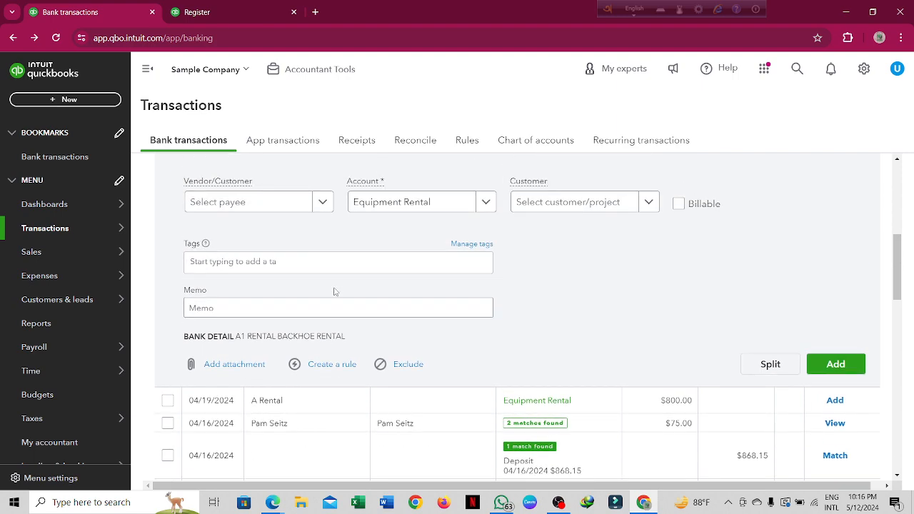
scroll(334, 288, down, 5)
scroll(335, 289, up, 6)
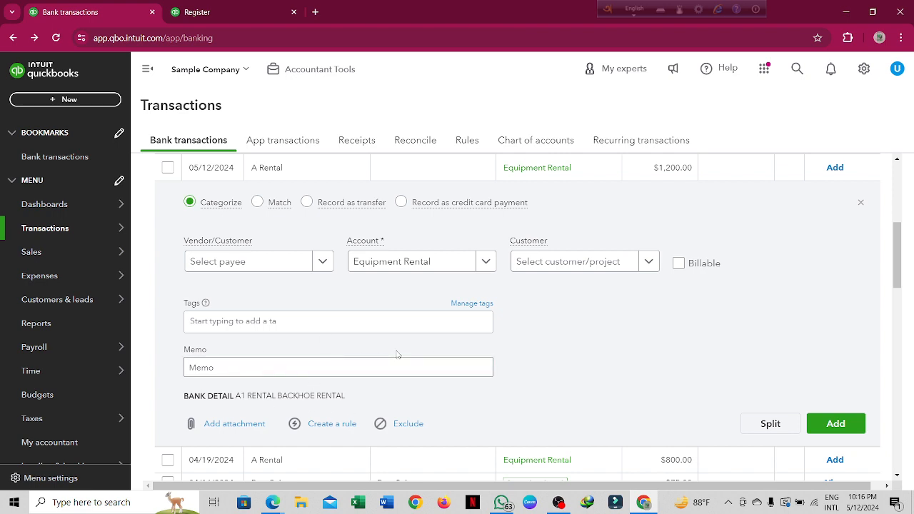
click(279, 266)
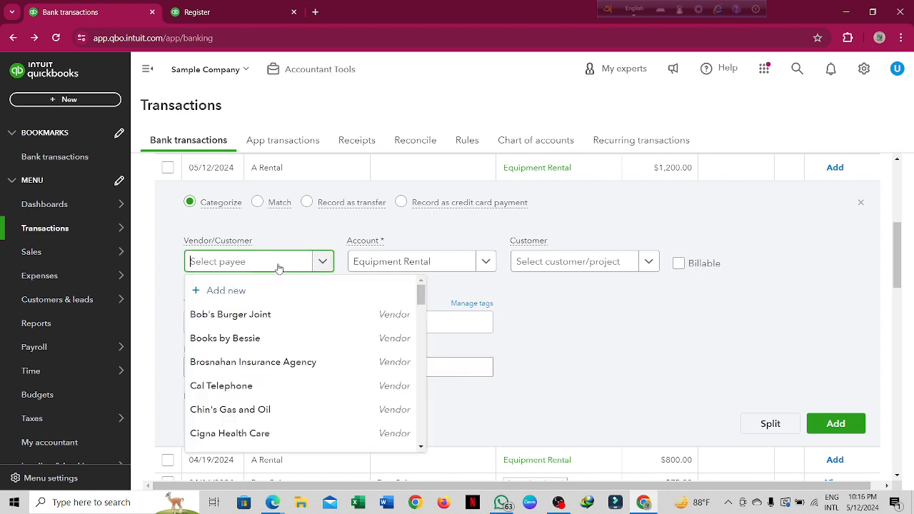
text(Ellis)
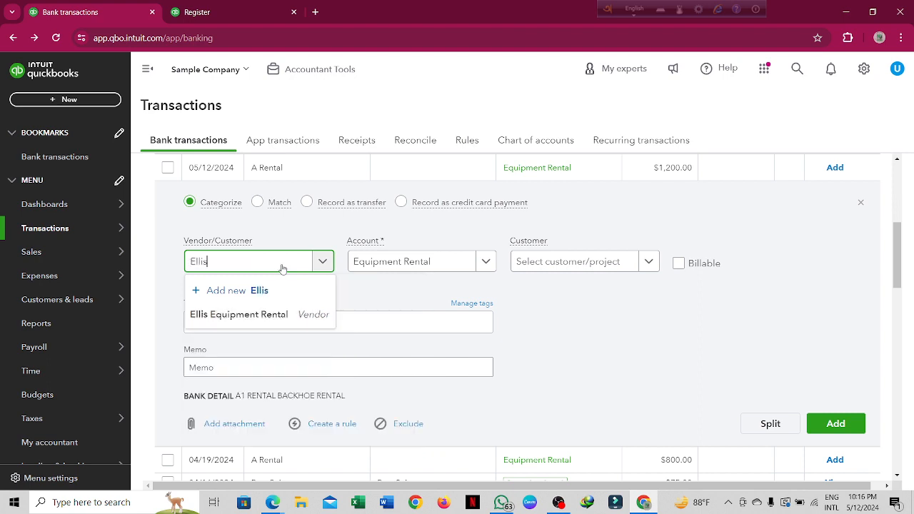
click(255, 315)
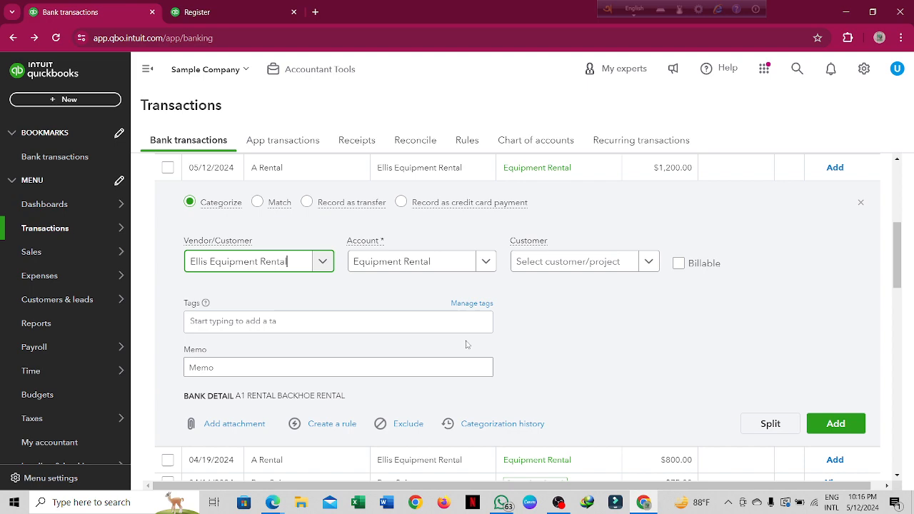
click(834, 429)
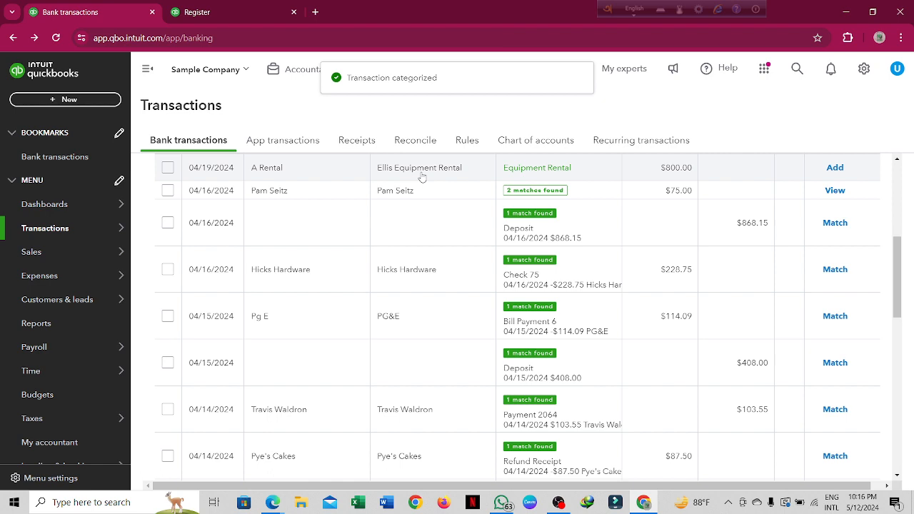
Add the 04/19/2024 $800.00 A Rental payment to the books and review the Checking account's categorized transactions.
scroll(459, 190, up, 1)
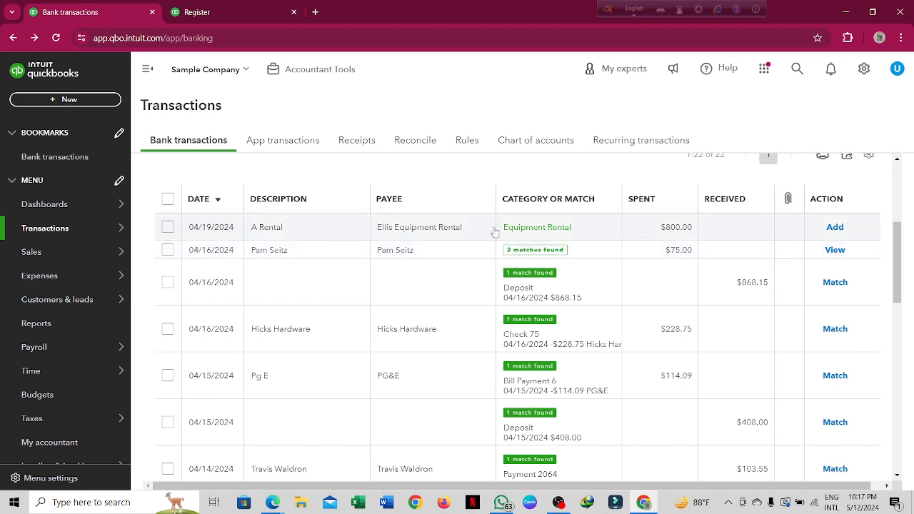
click(835, 227)
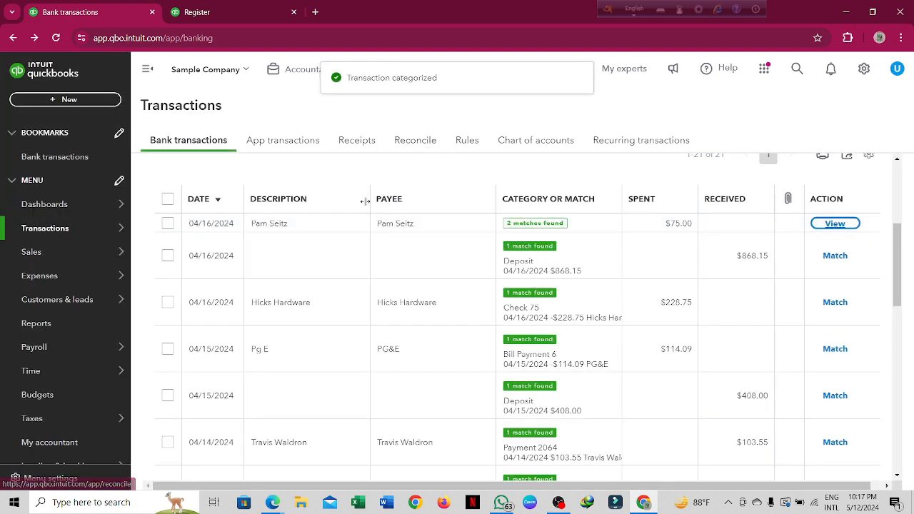
scroll(362, 200, up, 5)
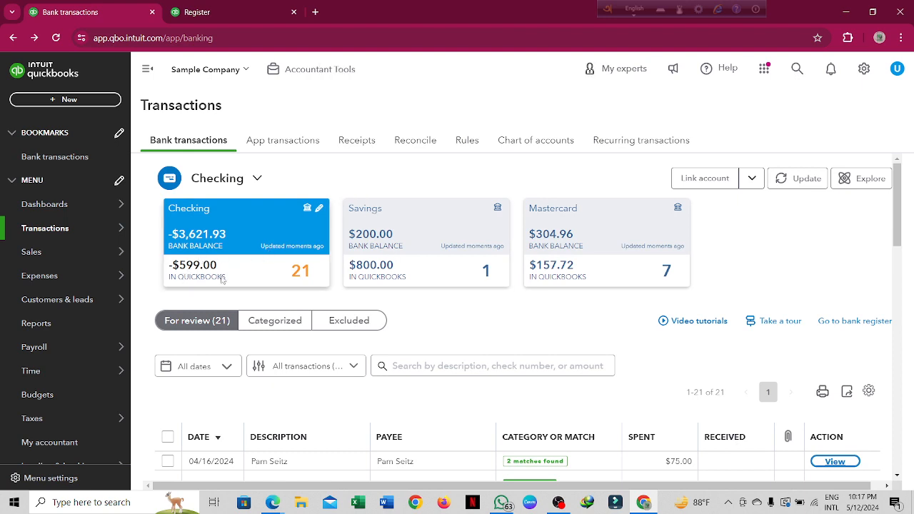
click(288, 321)
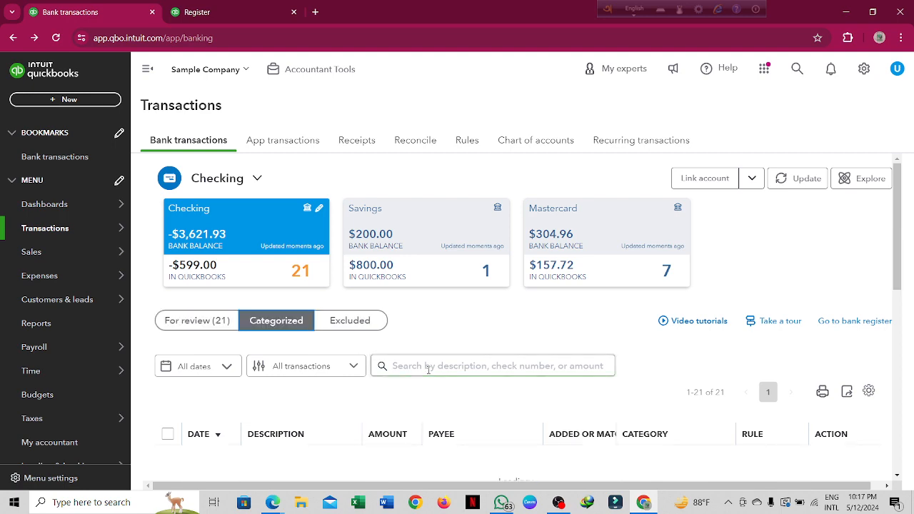
scroll(448, 398, down, 3)
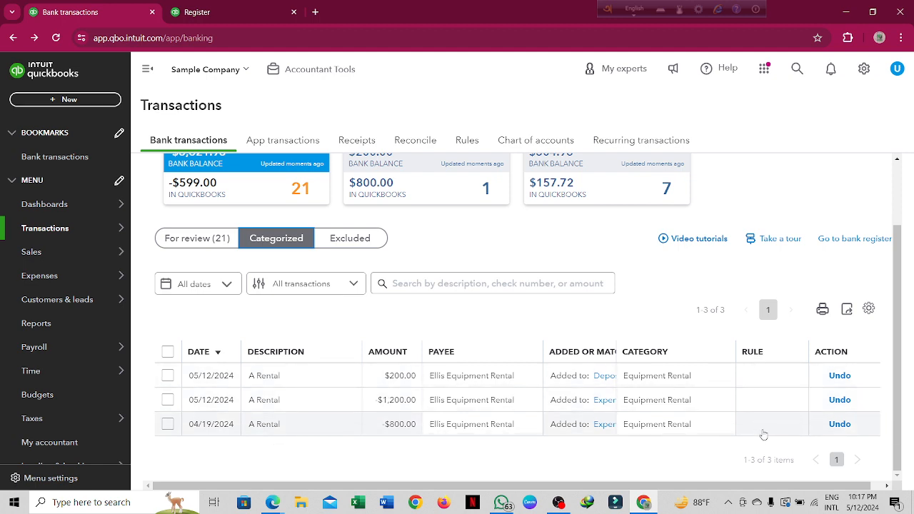
scroll(482, 334, up, 1)
scroll(482, 334, up, 2)
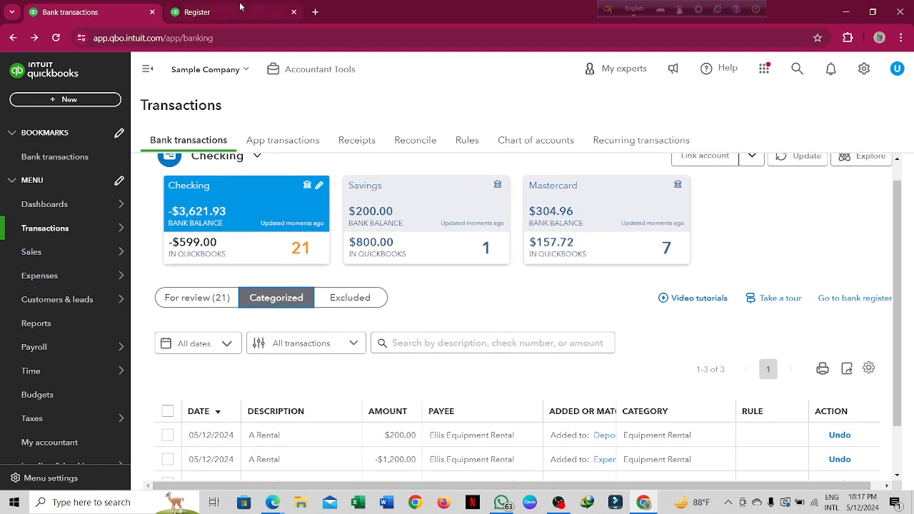
Return to the Checking bank register, reload it to bring in the newly added transactions, and dismiss the register tips.
click(235, 7)
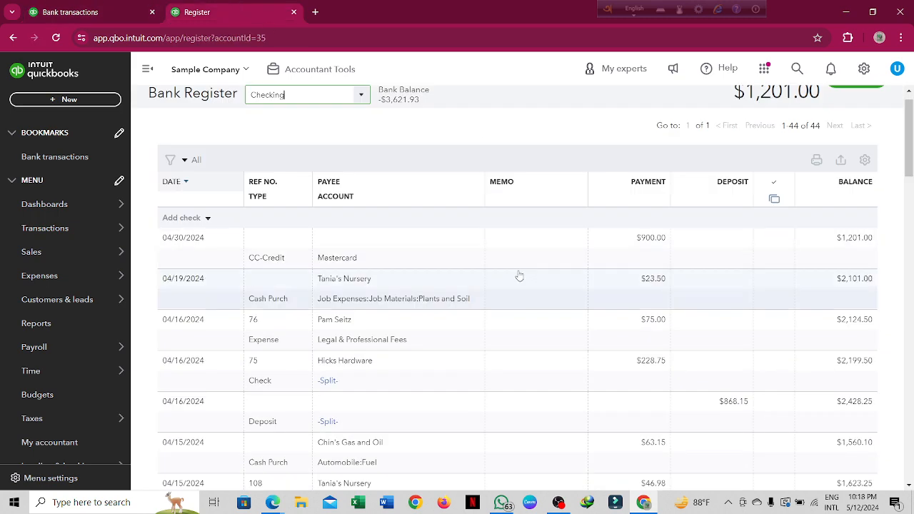
click(56, 37)
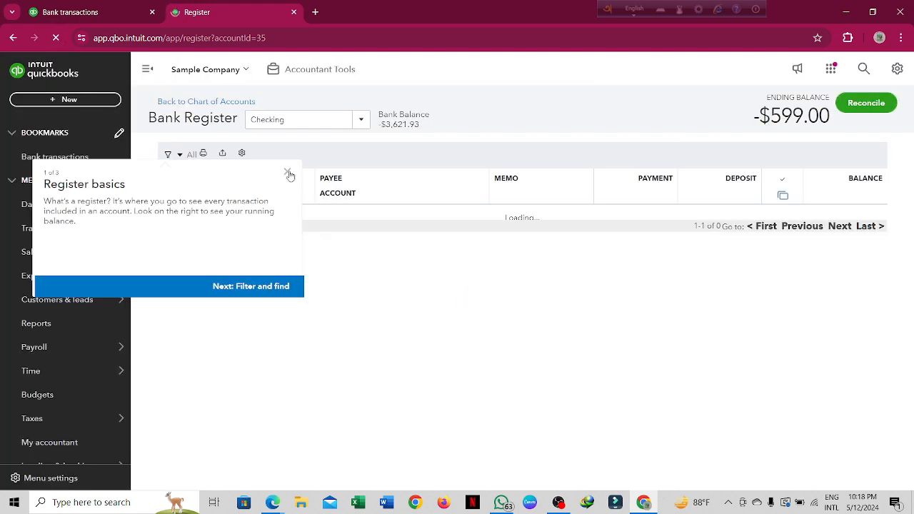
click(287, 172)
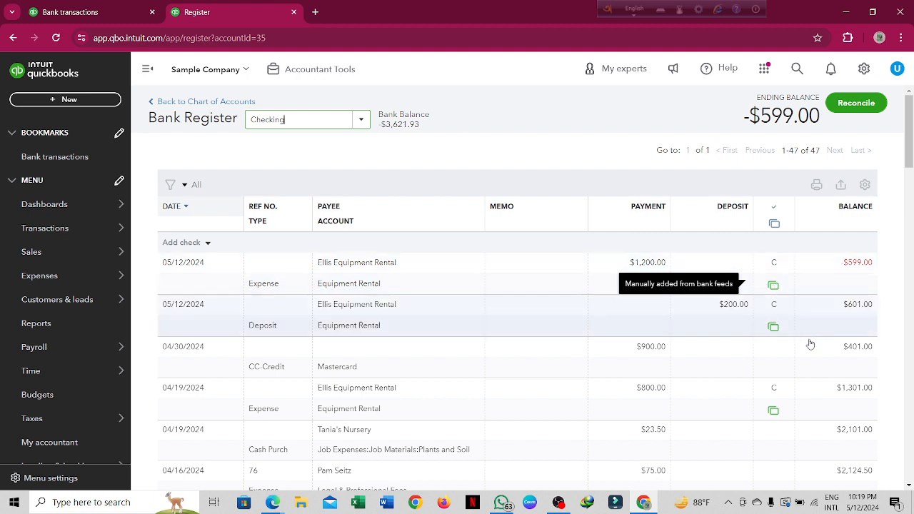
Cycle the cleared status of the 04/30/2024 $900.00 Mastercard payment through C and R back to blank and save the entry.
click(778, 352)
click(776, 355)
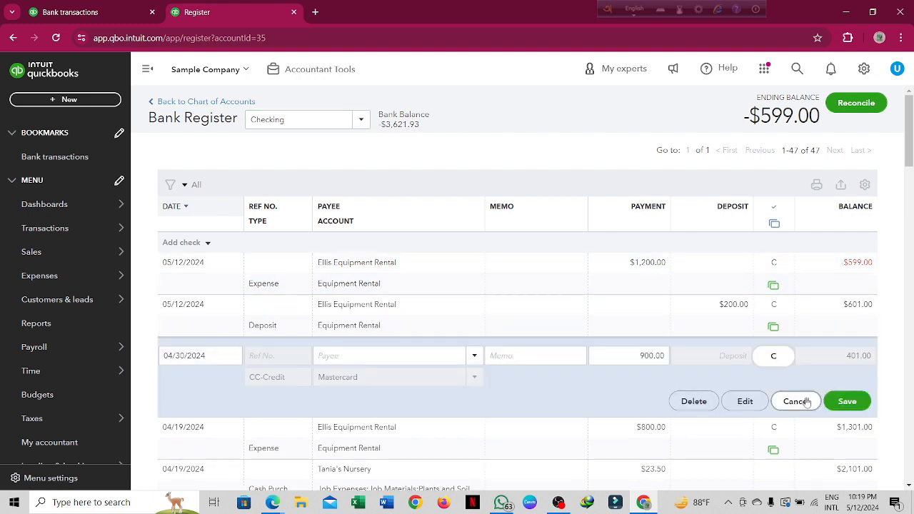
click(781, 361)
mouse_move(774, 332)
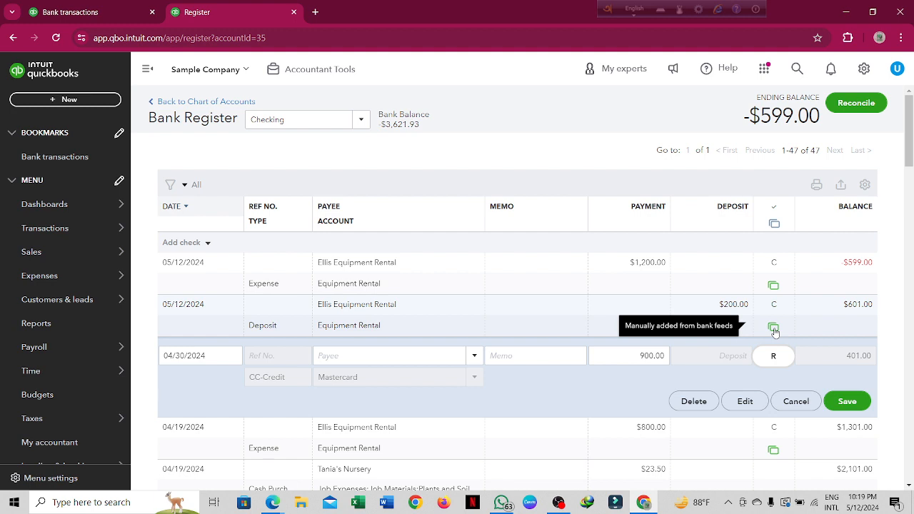
click(775, 355)
click(850, 403)
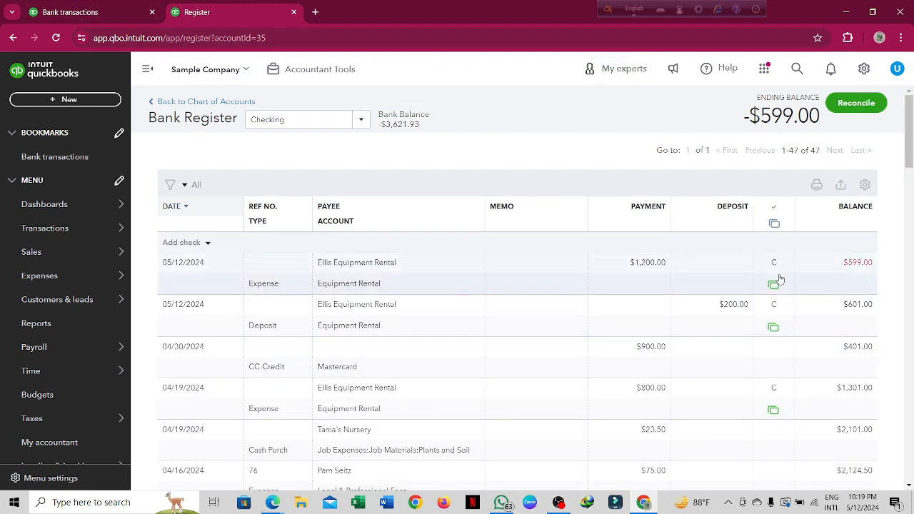
Mark the 04/30/2024 $900.00 Mastercard payment as cleared (C) in the Checking register and save it.
mouse_move(775, 293)
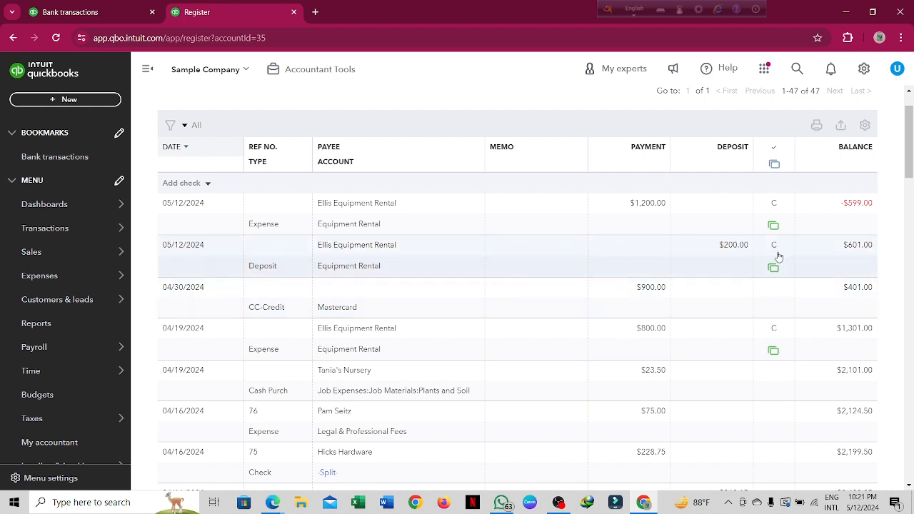
mouse_move(778, 256)
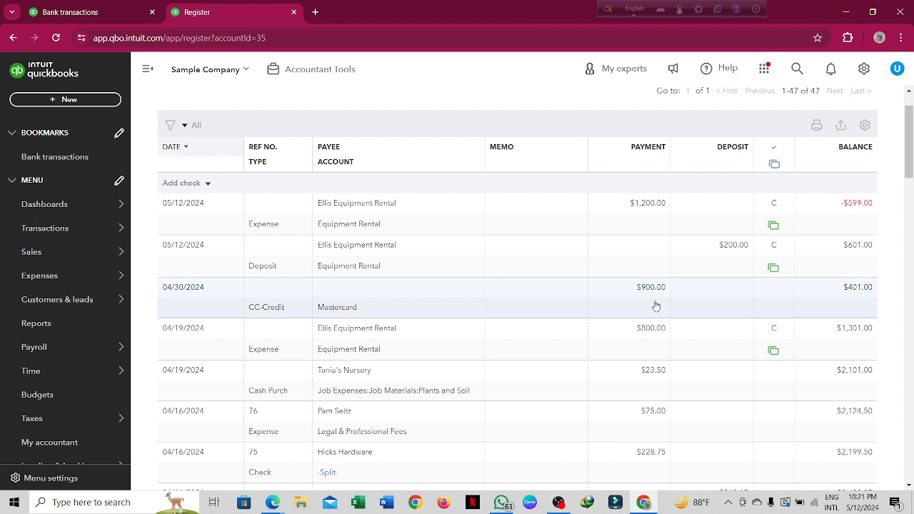
click(780, 296)
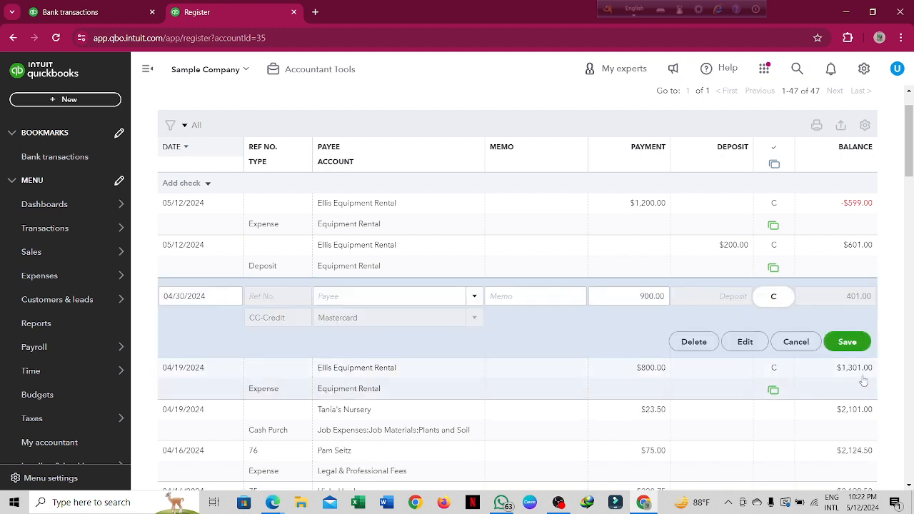
key(Return)
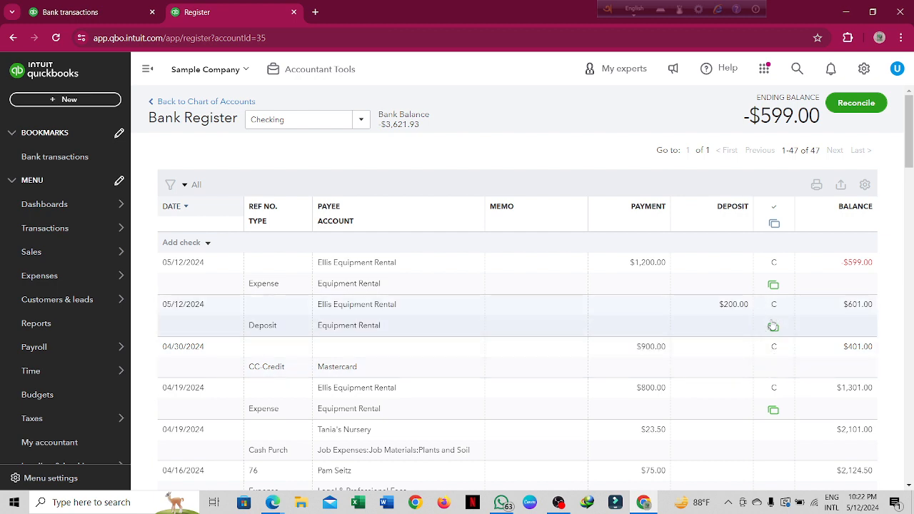
Delete the 04/30/2024 $900.00 Mastercard payment from the Checking register.
mouse_move(775, 327)
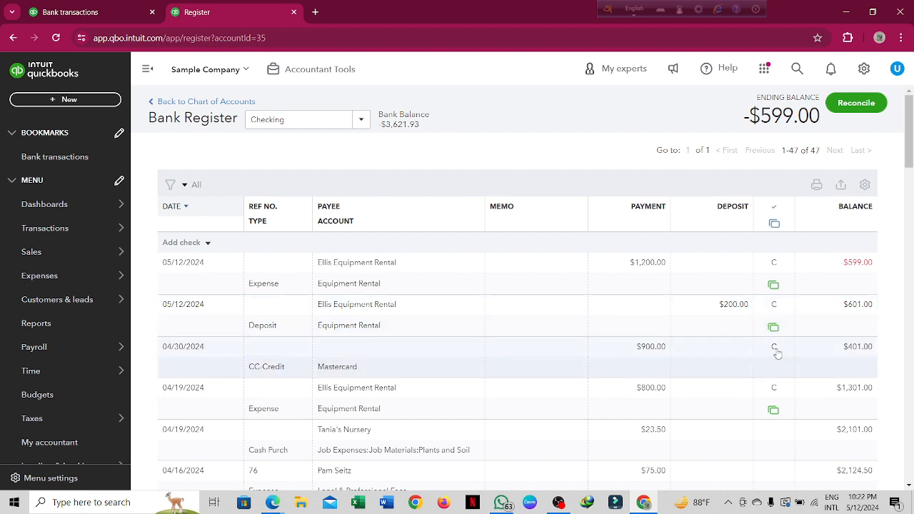
mouse_move(775, 351)
click(729, 355)
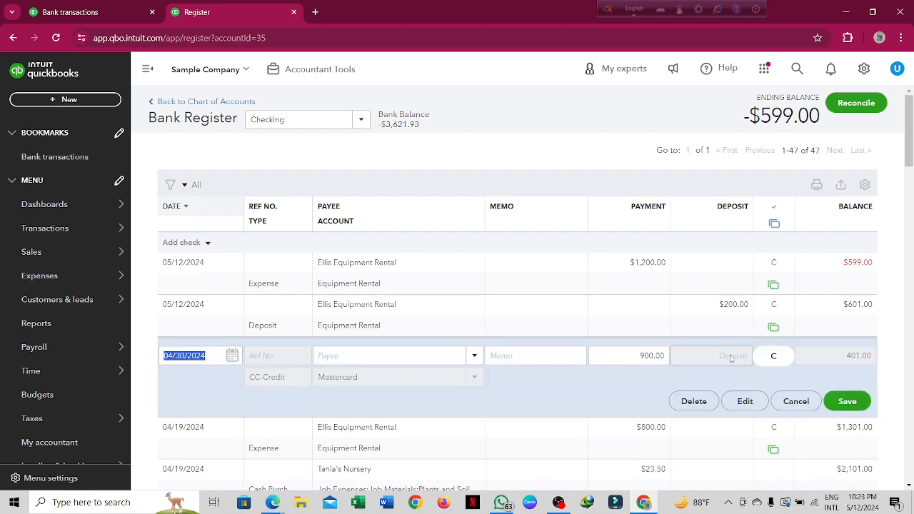
click(694, 401)
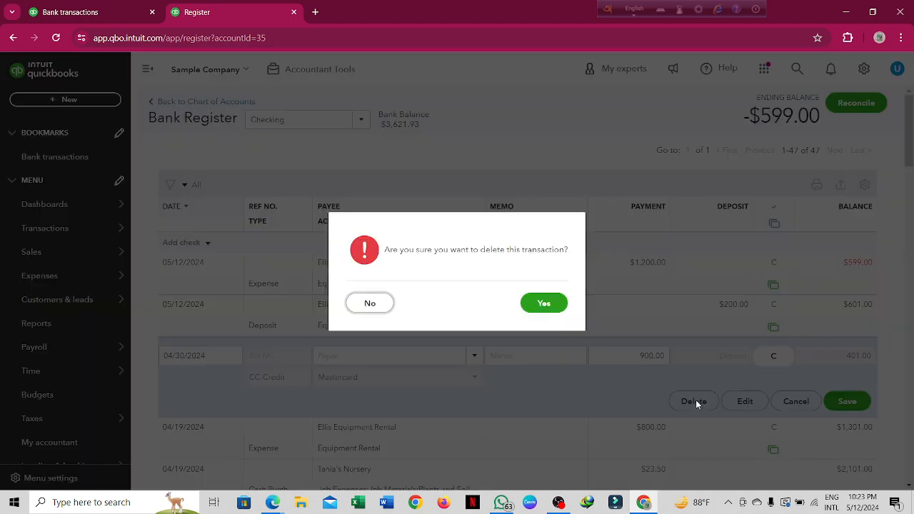
click(542, 303)
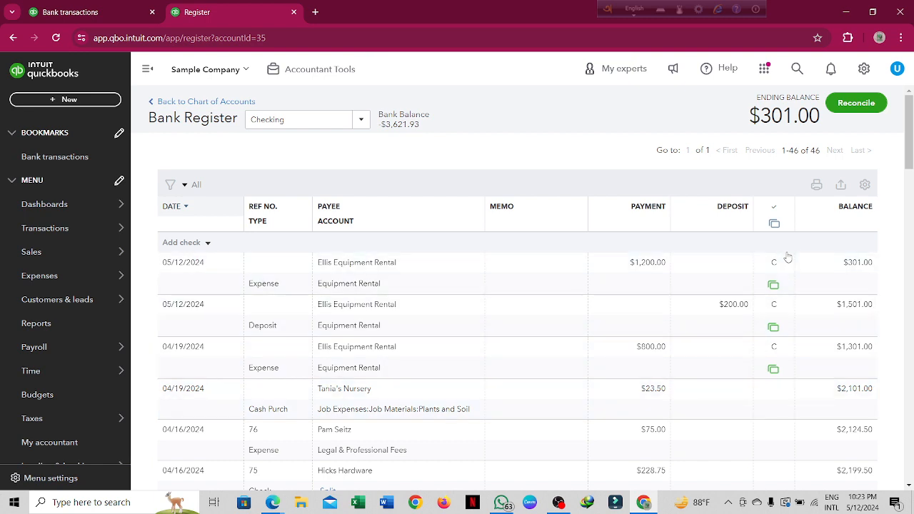
Check the bank-feed status indicators and look through the older entries of the Checking register.
mouse_move(783, 379)
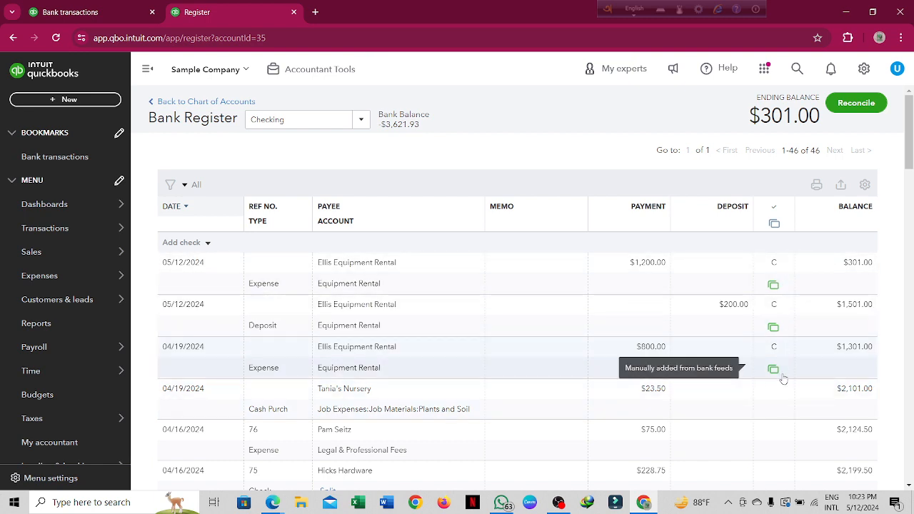
scroll(783, 380, down, 10)
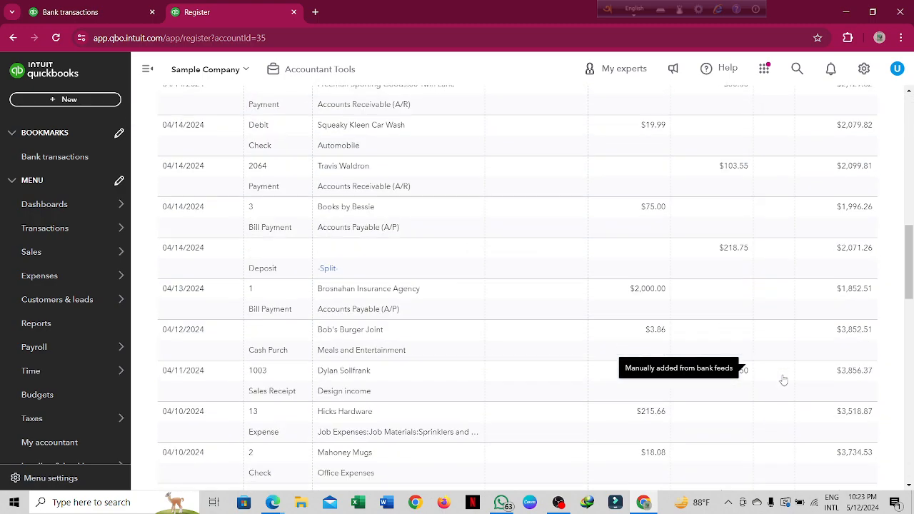
scroll(783, 379, down, 2)
scroll(783, 380, up, 4)
scroll(783, 379, down, 2)
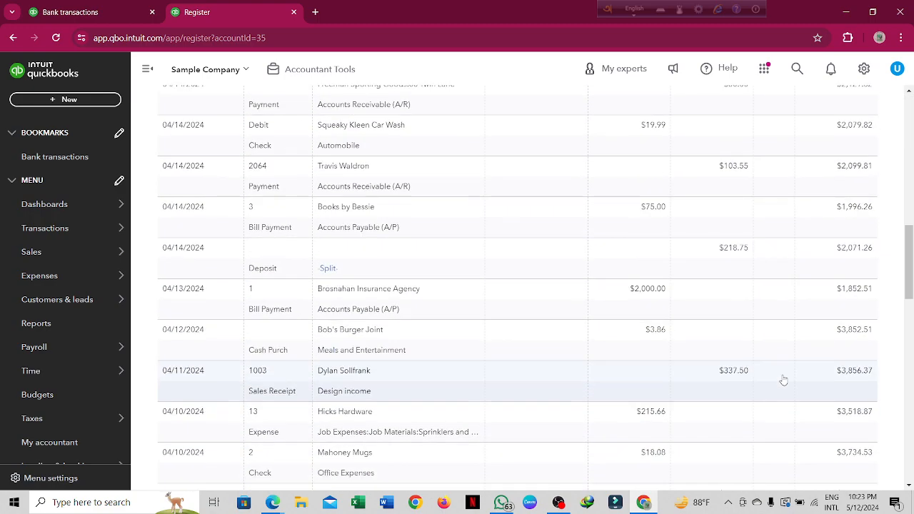
Look through the April 2024 entries of the Checking register and open the 04/14/2024 $218.75 split deposit to inspect its account.
scroll(783, 380, down, 3)
scroll(784, 380, up, 2)
scroll(784, 379, down, 1)
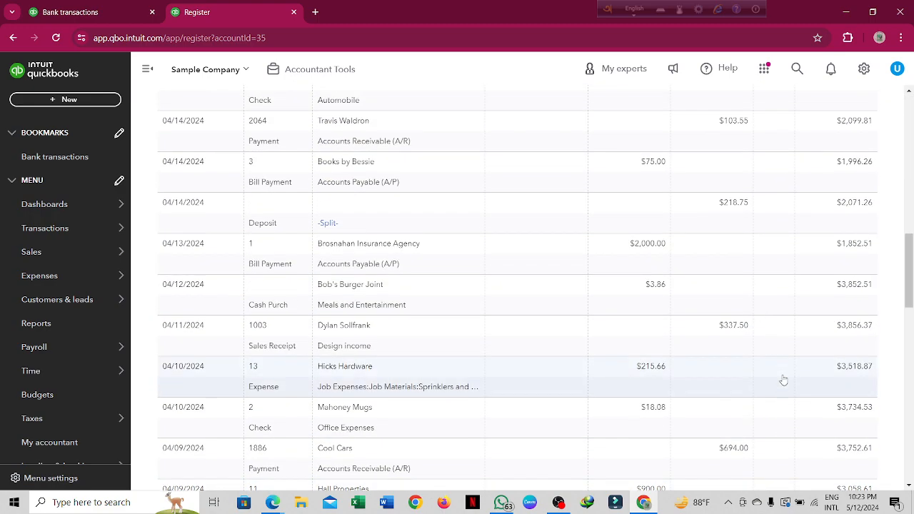
scroll(783, 380, up, 1)
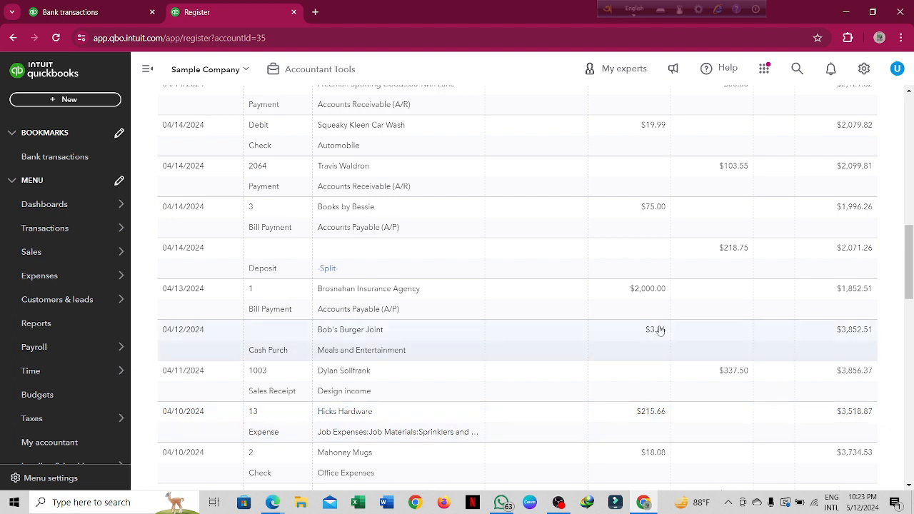
click(330, 269)
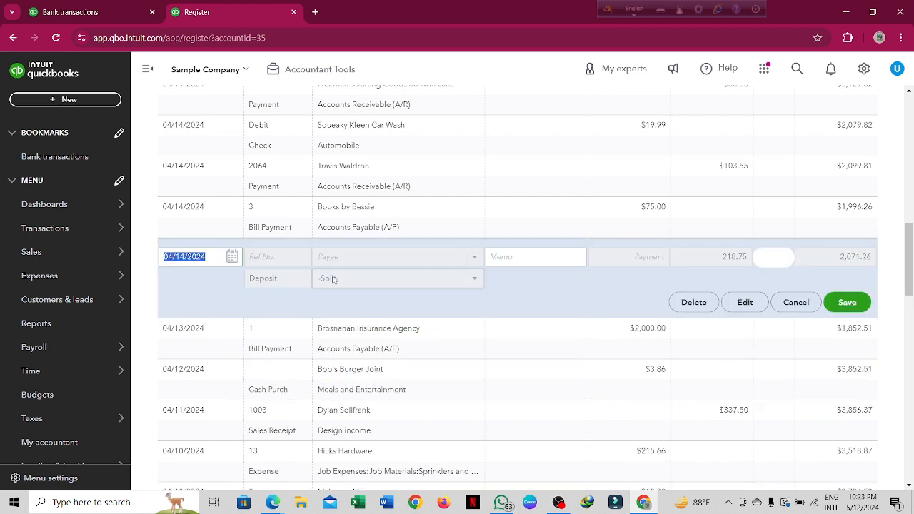
click(473, 280)
mouse_move(472, 281)
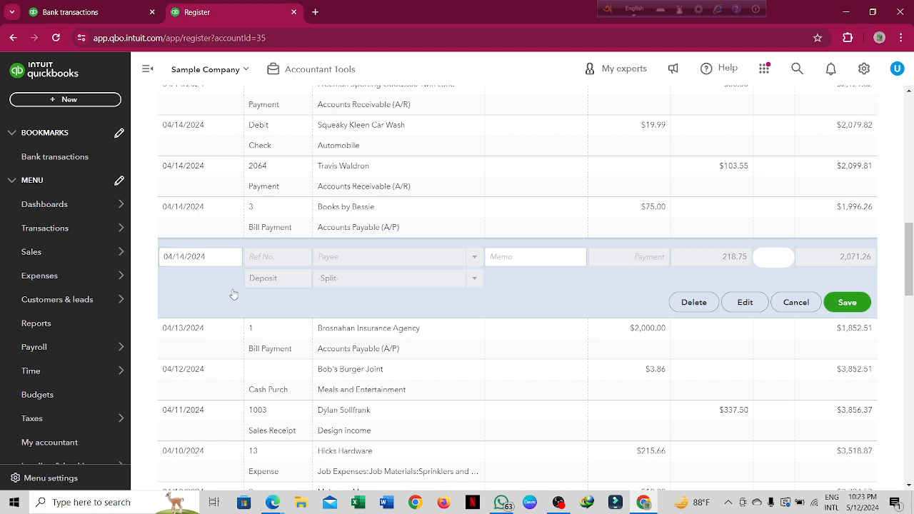
Open the Expenses page and examine the transaction types offered for creating a new entry.
click(142, 273)
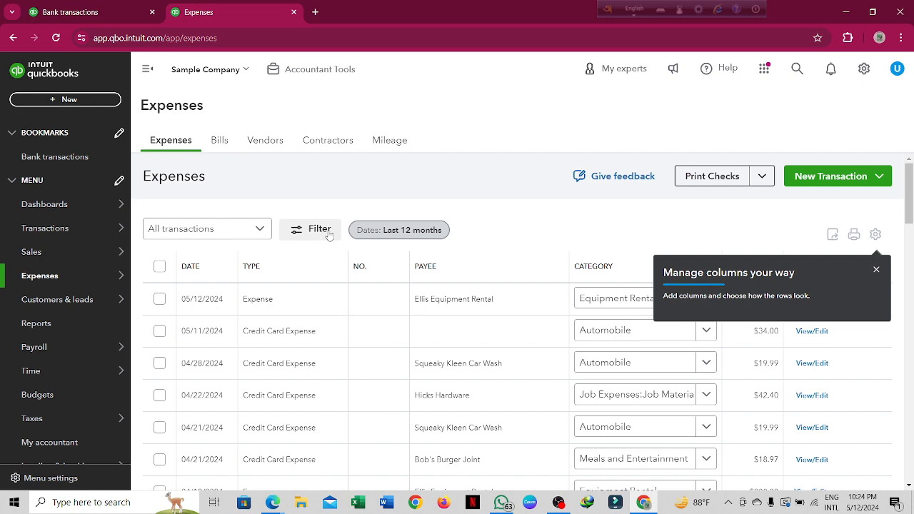
click(58, 105)
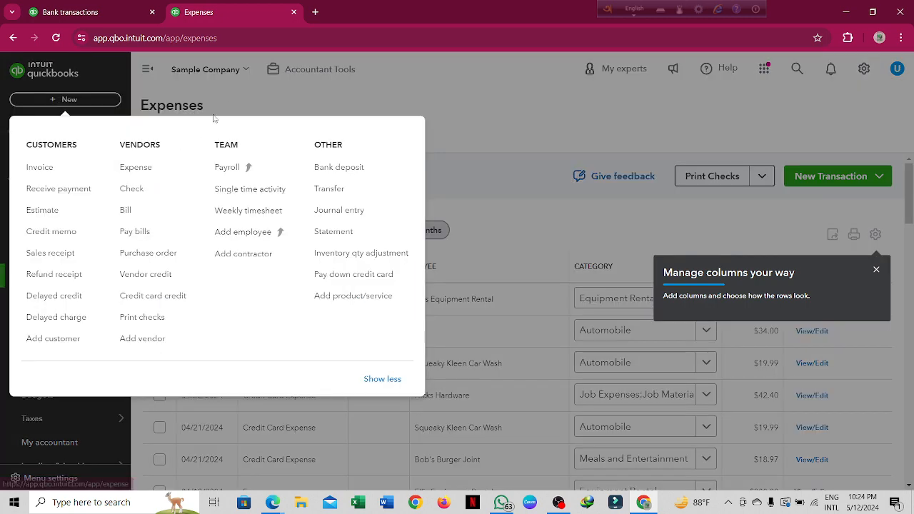
click(260, 87)
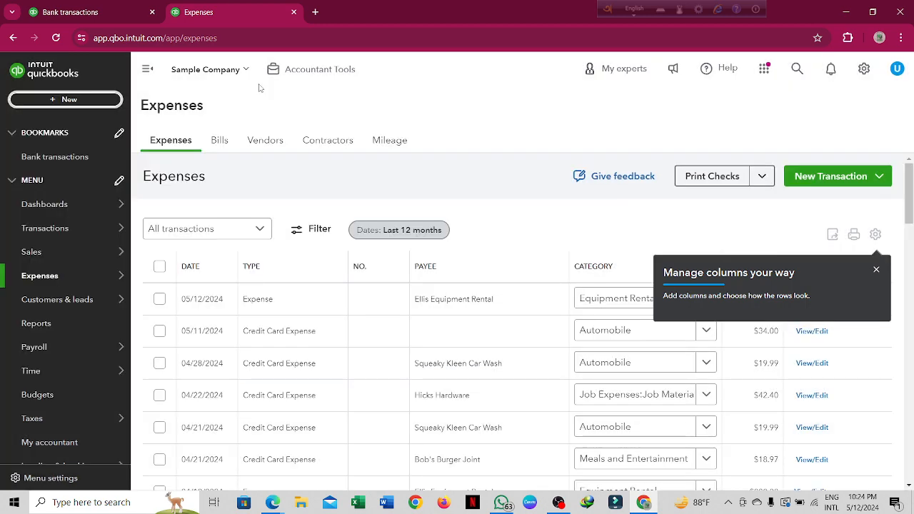
click(91, 101)
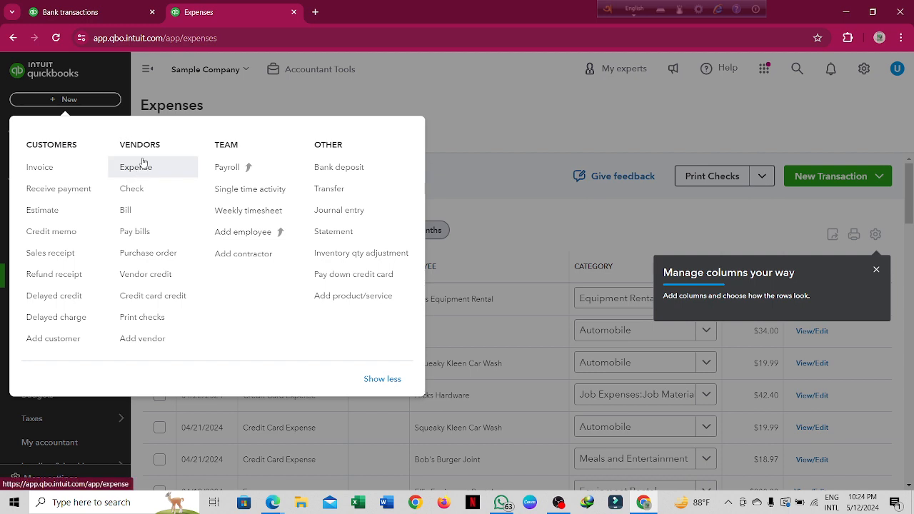
click(255, 99)
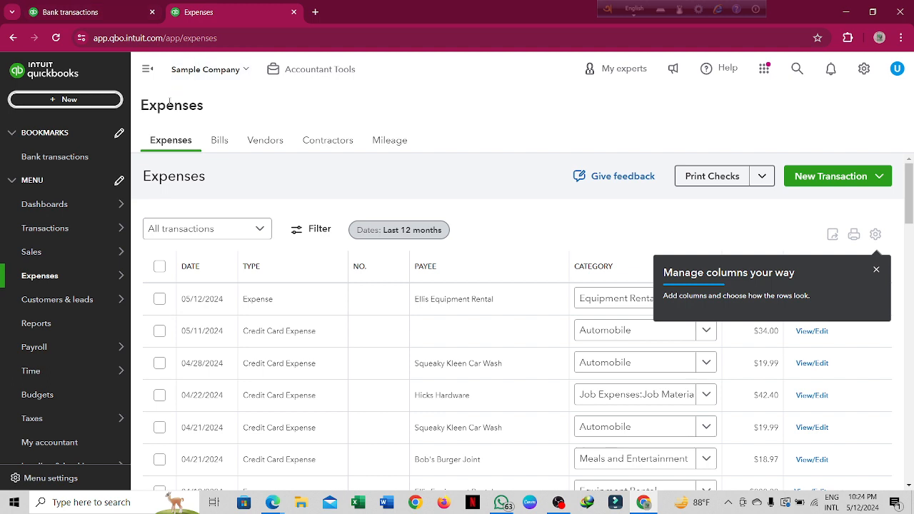
Return to the Checking bank register by way of the bank transactions and examine the entries' bank-feed and cleared status indicators.
click(65, 227)
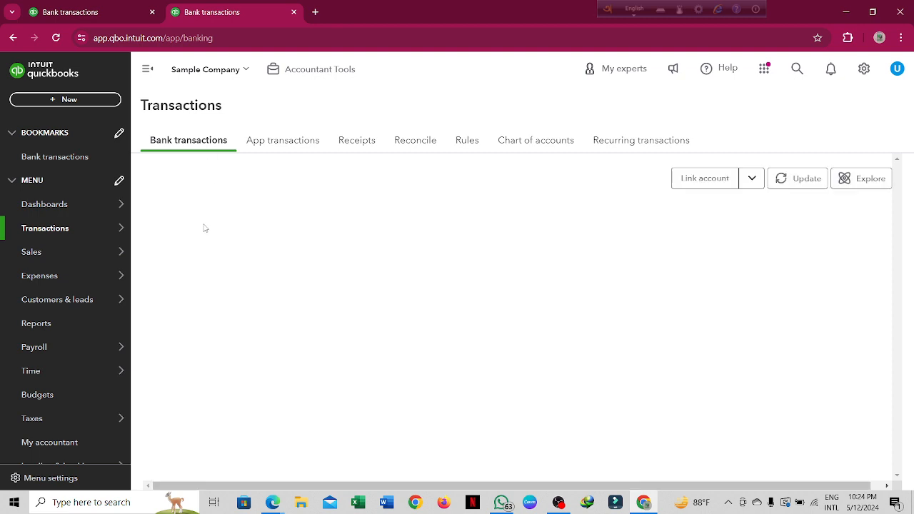
scroll(364, 371, down, 2)
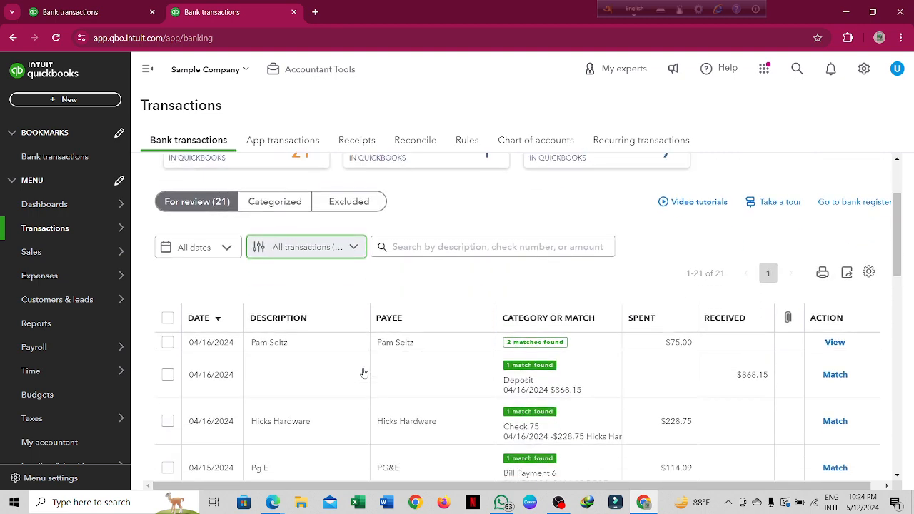
click(844, 204)
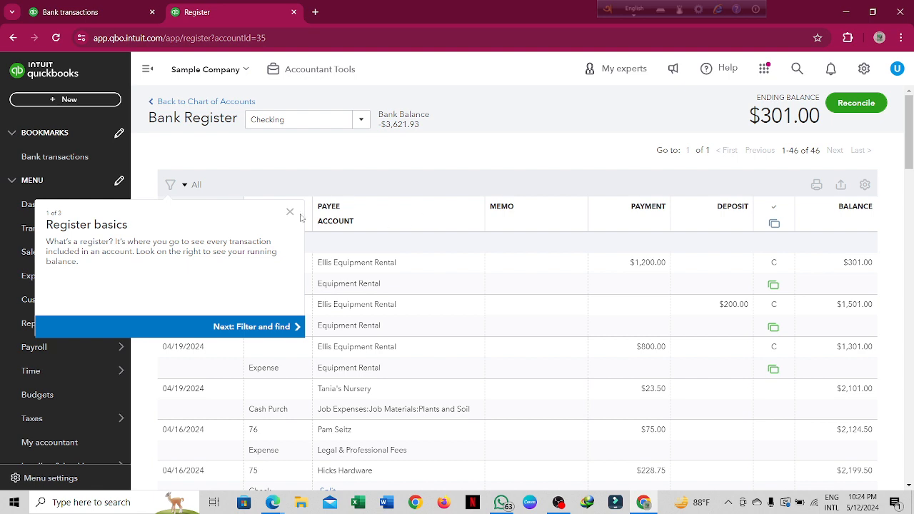
click(290, 212)
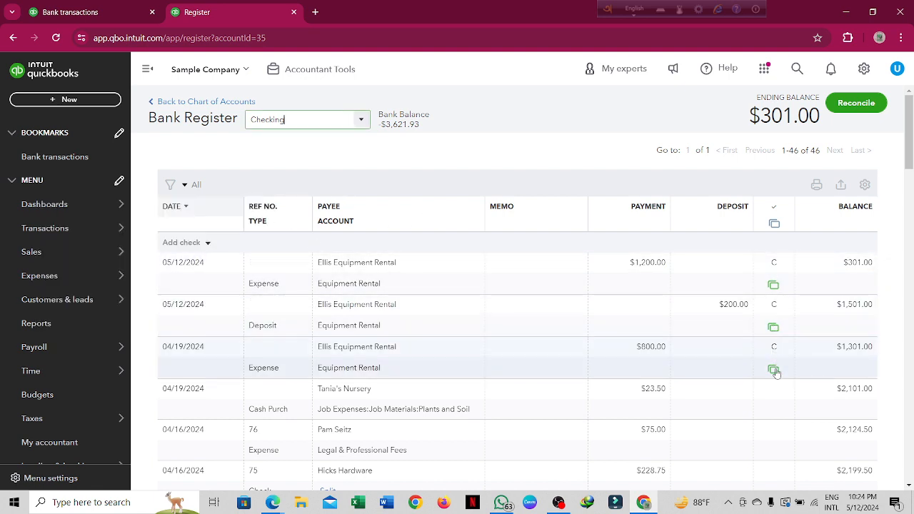
mouse_move(774, 371)
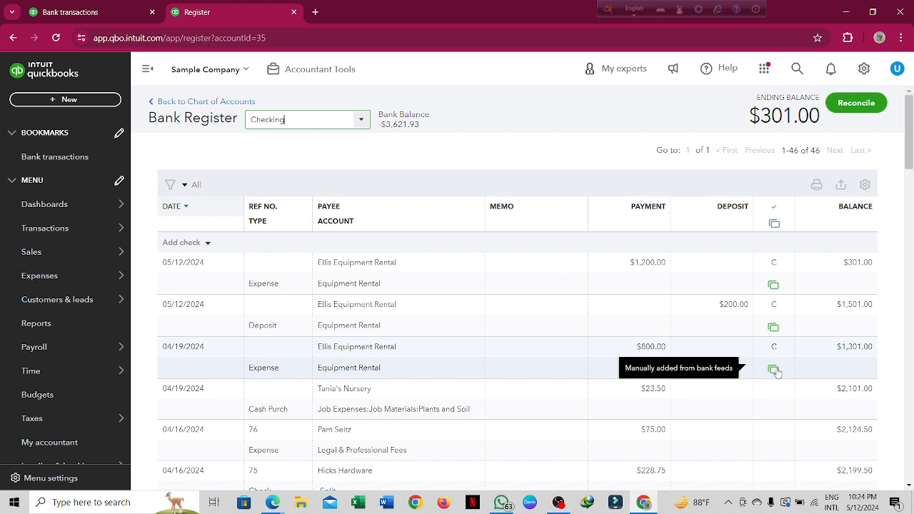
mouse_move(771, 264)
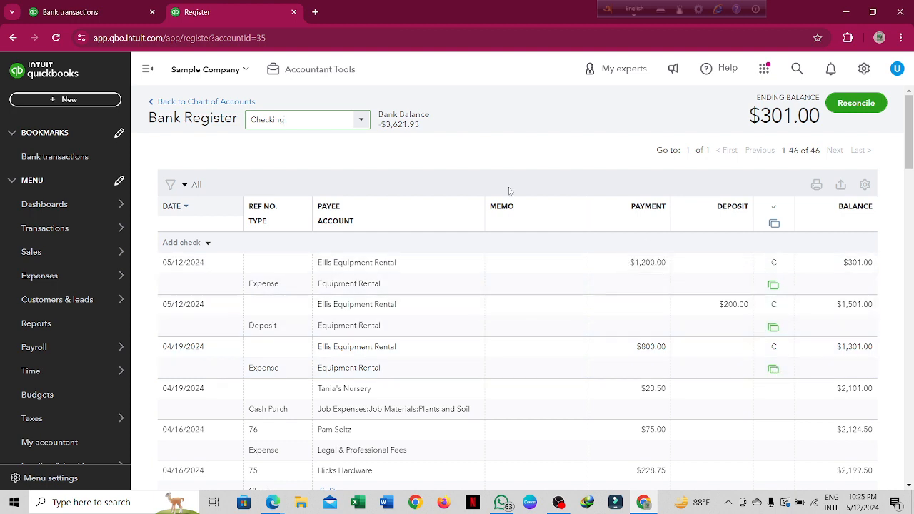
Review the Checking account's categorized bank transactions and the list of those still for review.
click(49, 14)
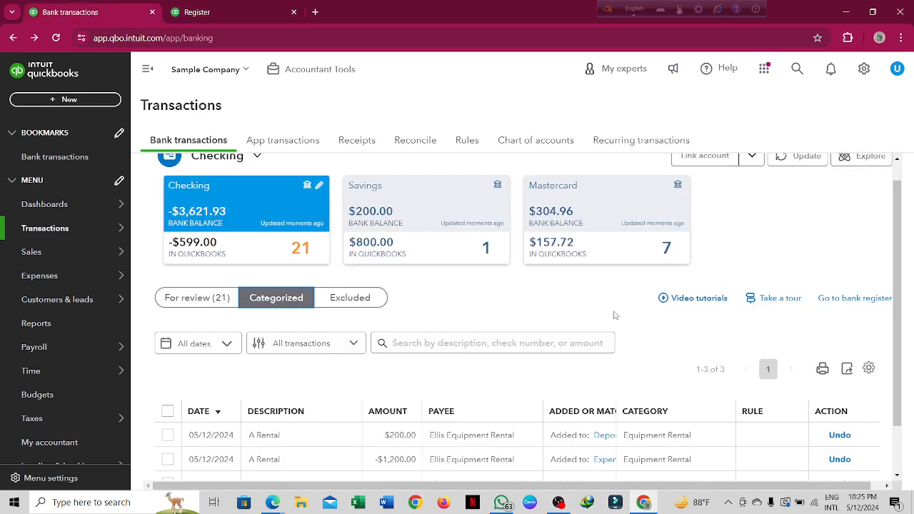
scroll(616, 313, down, 2)
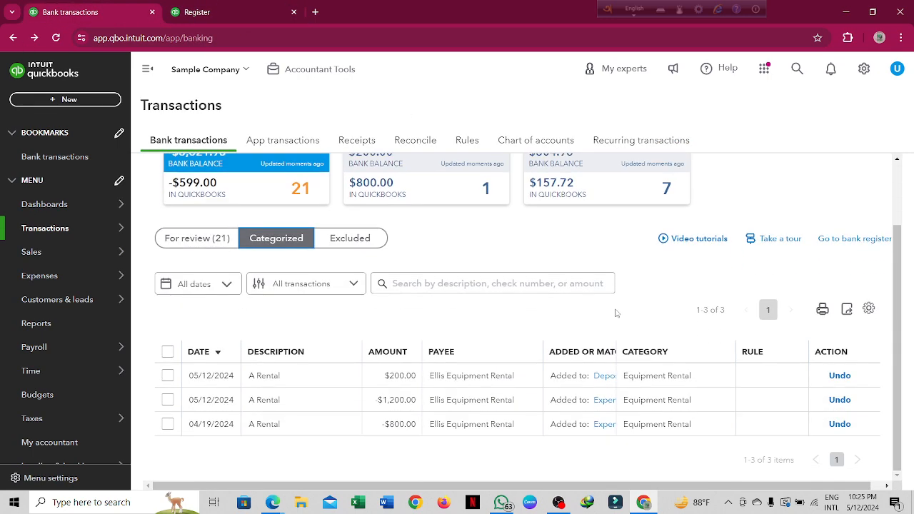
click(185, 239)
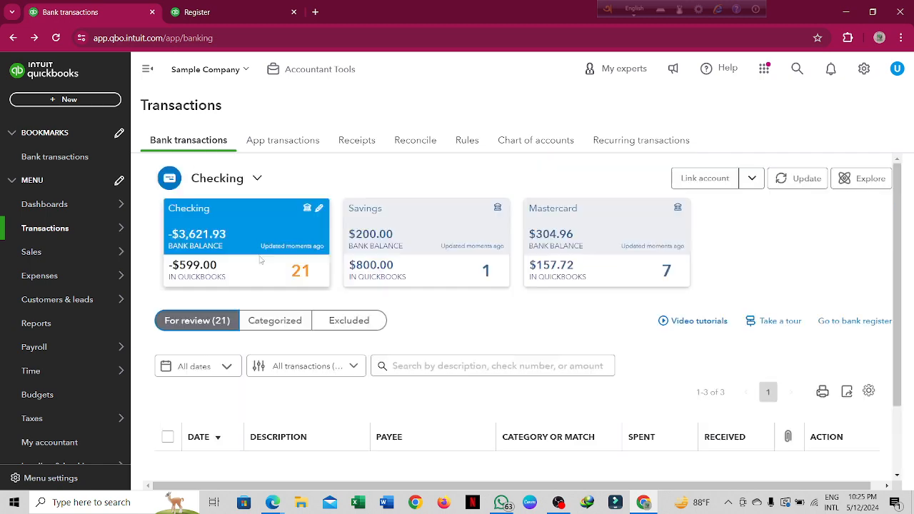
scroll(697, 363, down, 2)
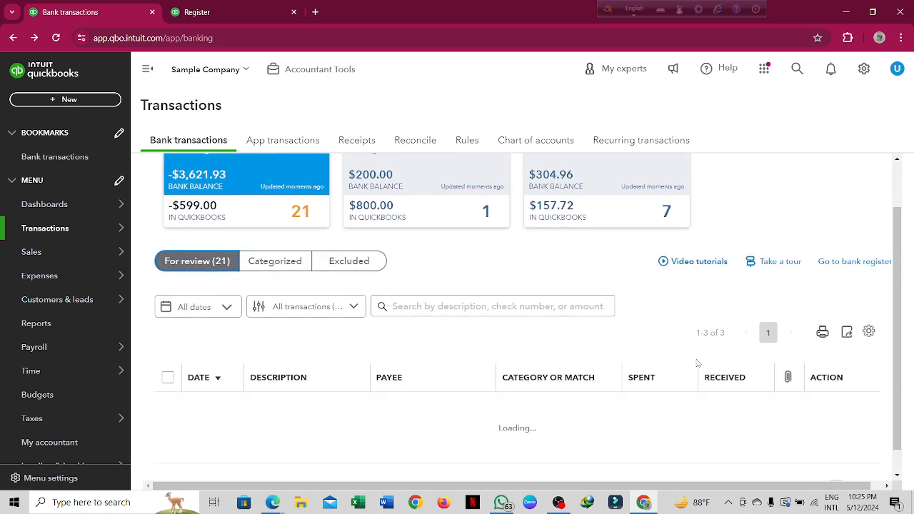
scroll(698, 363, up, 2)
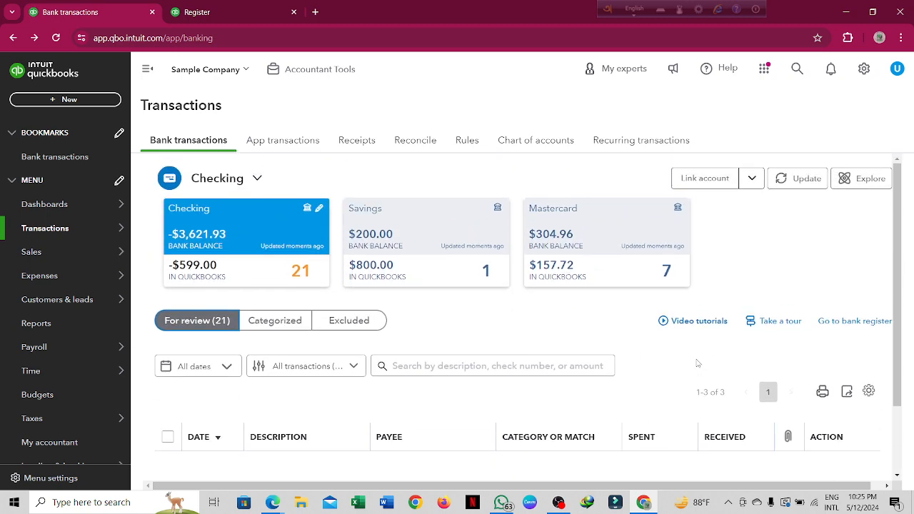
scroll(698, 363, down, 4)
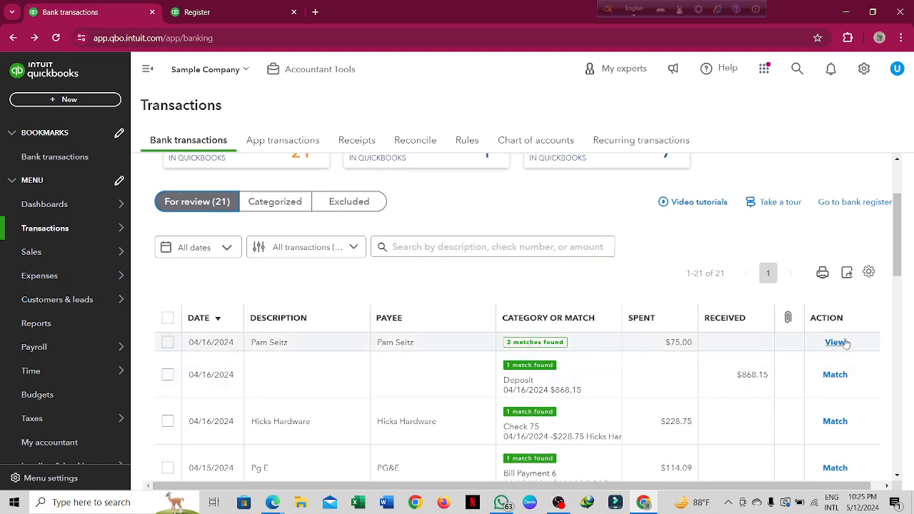
Open Expense 76 from the suggested matches of the 04/16/2024 $75.00 transaction, examine its details, and save and close it.
click(836, 342)
scroll(453, 350, down, 2)
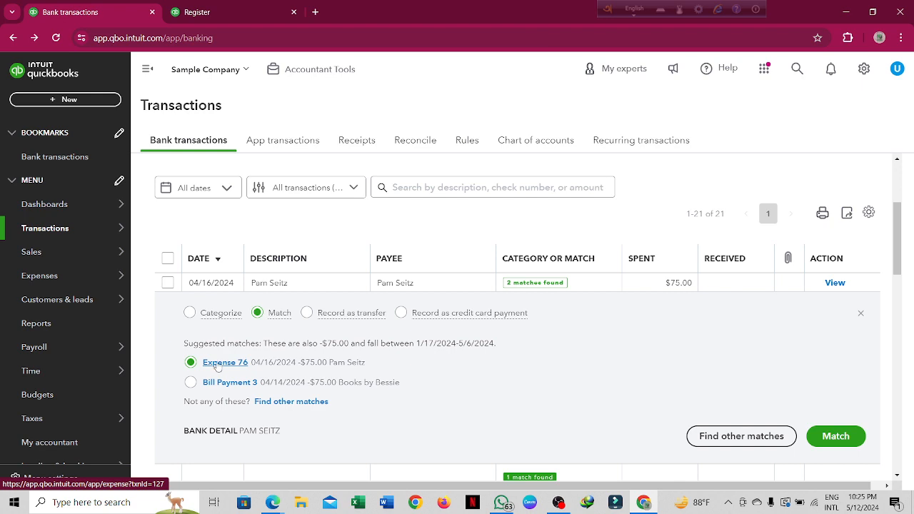
click(218, 362)
scroll(218, 364, down, 1)
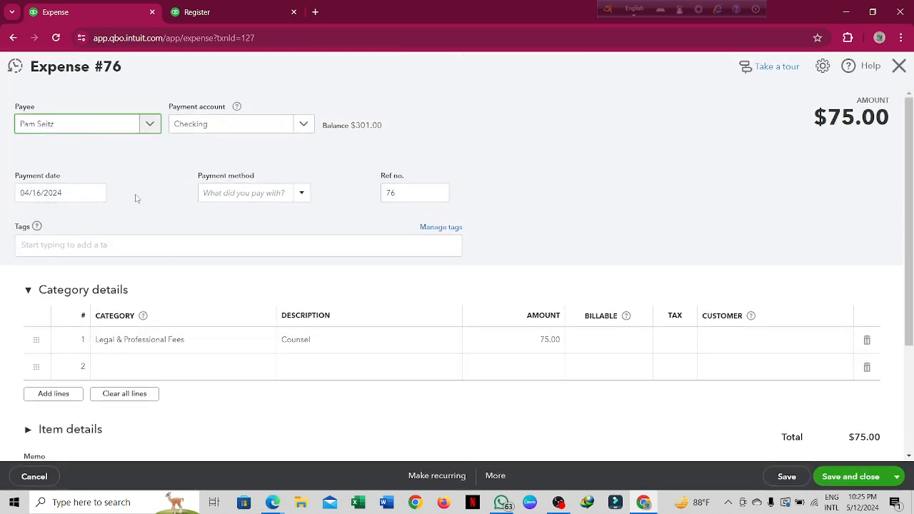
scroll(223, 148, down, 2)
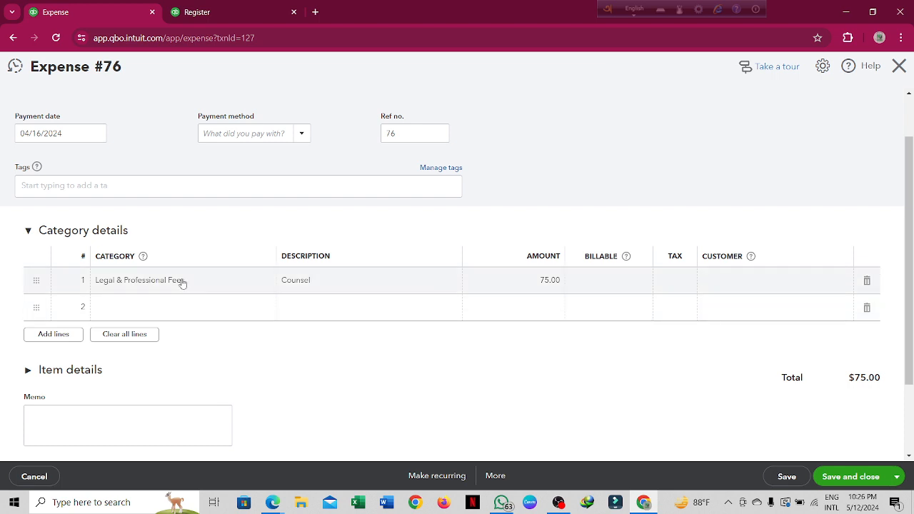
scroll(378, 280, up, 1)
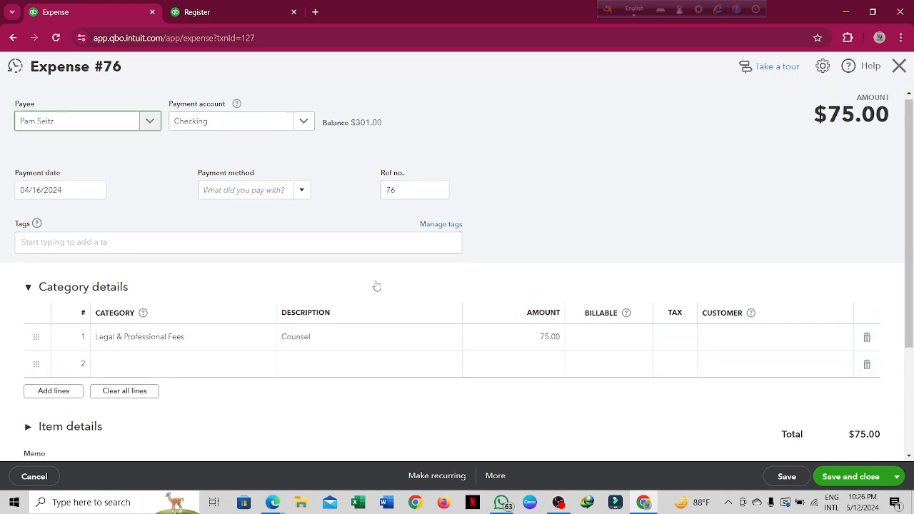
scroll(375, 285, down, 2)
scroll(369, 290, up, 2)
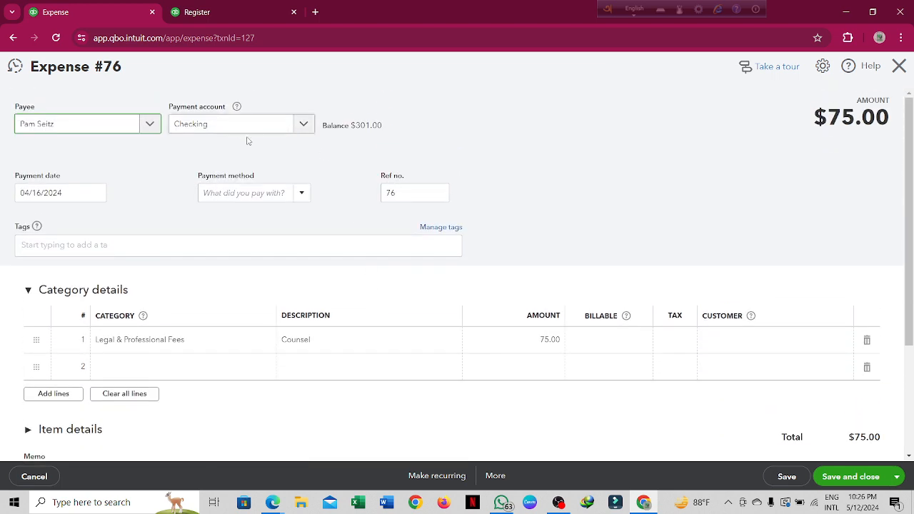
click(848, 476)
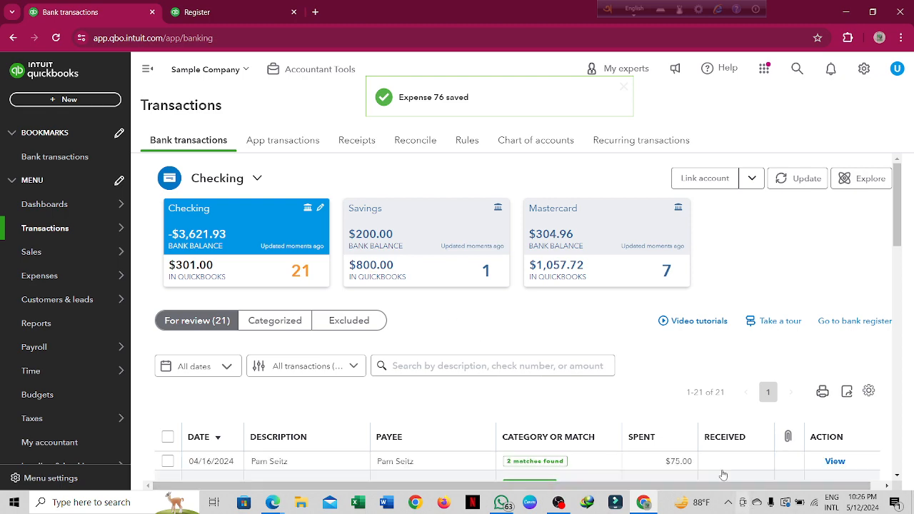
Match the 04/16/2024 $75.00 bank transaction with the suggested Expense 76.
click(564, 461)
scroll(542, 414, down, 3)
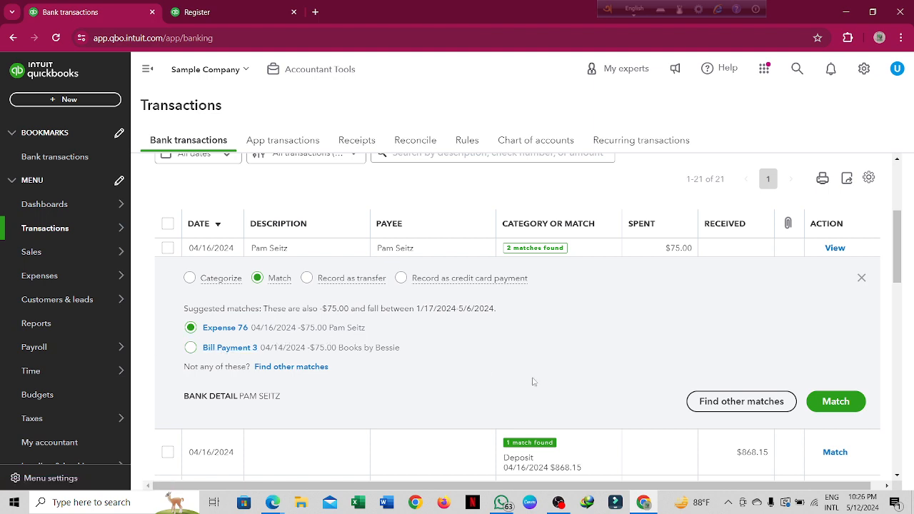
click(830, 402)
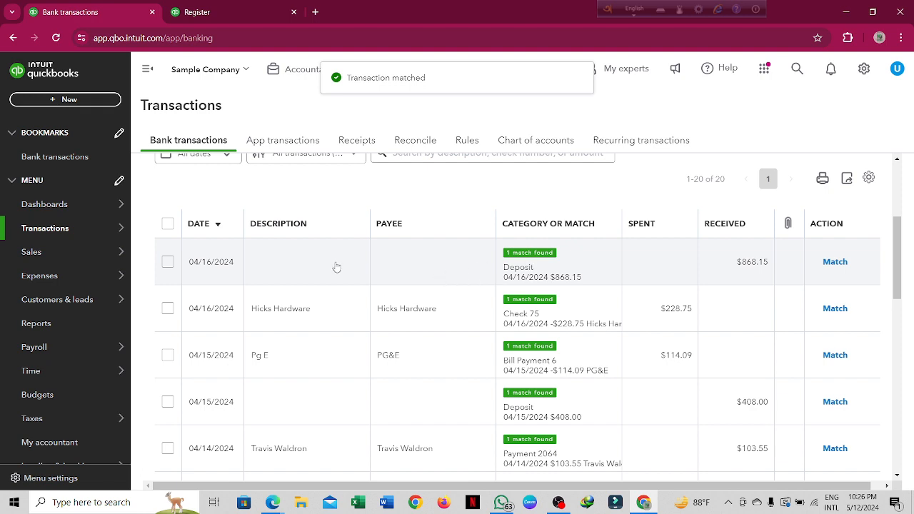
Examine the new-transaction types and the undeposited payments offered in a new bank deposit, leaving the form without recording anything.
click(55, 102)
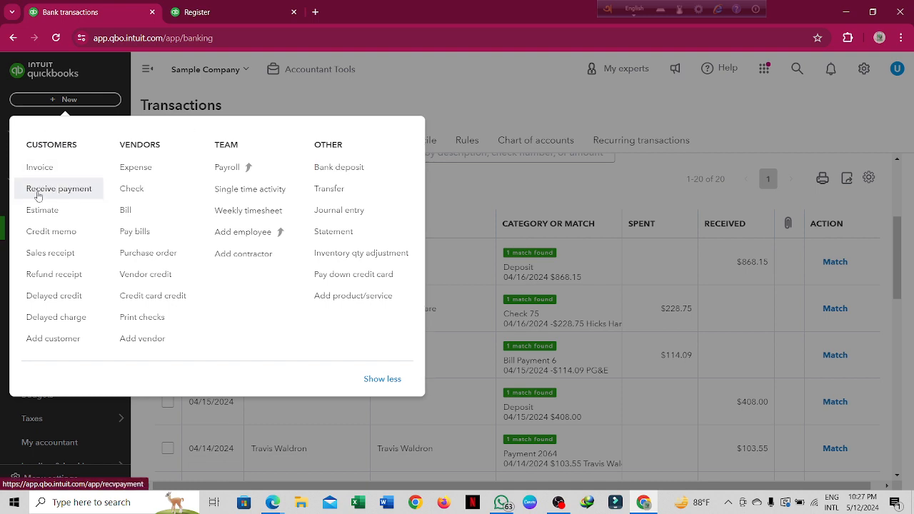
click(339, 168)
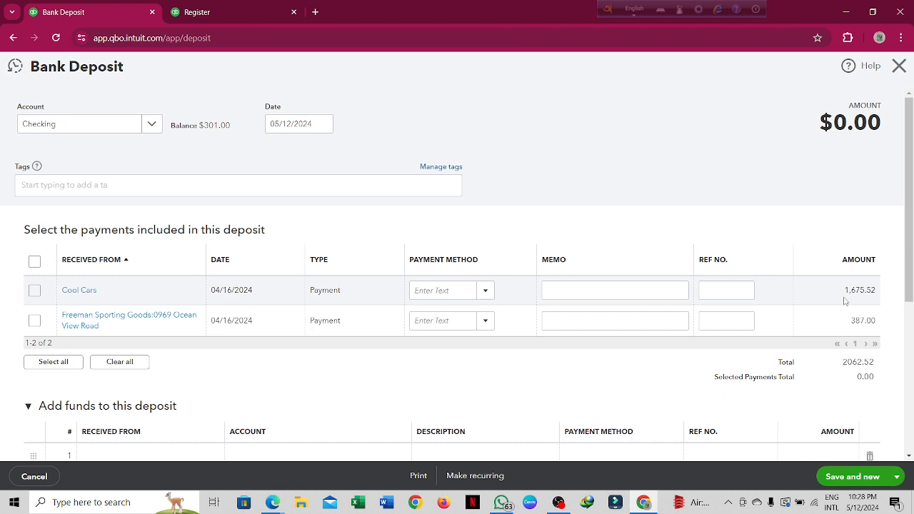
click(12, 38)
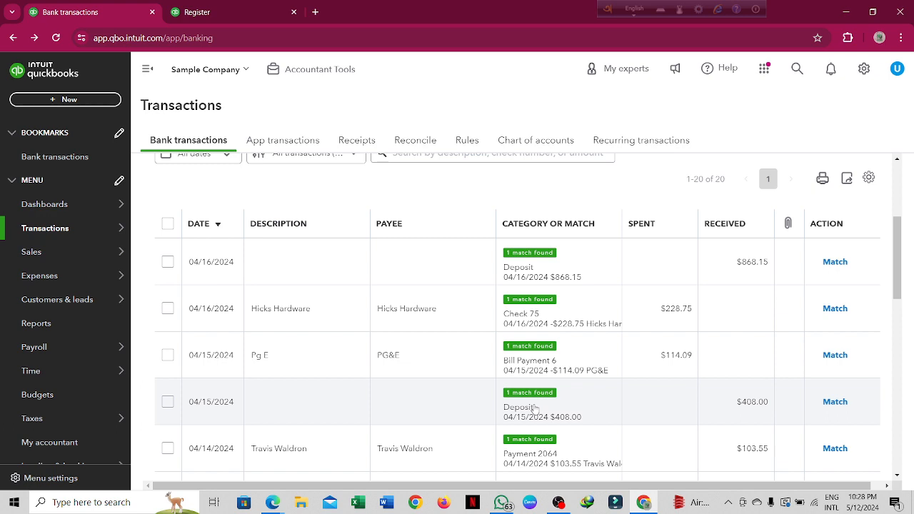
click(90, 100)
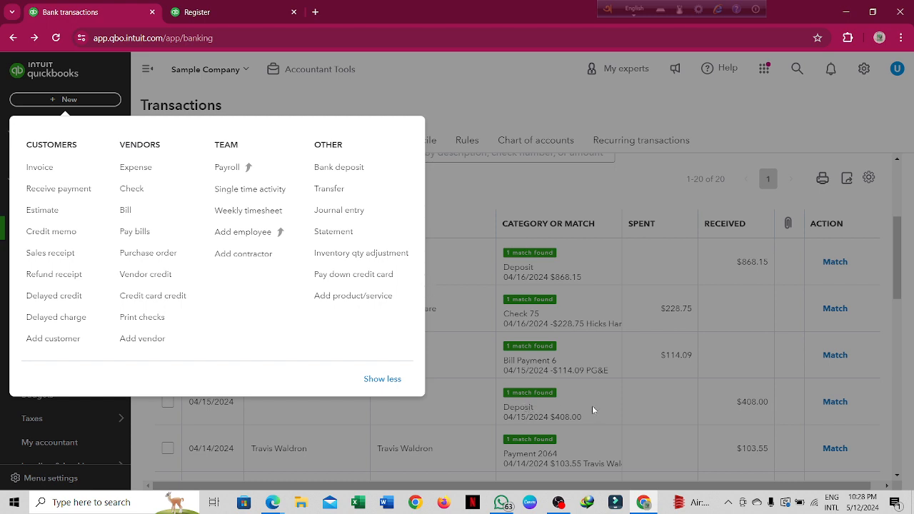
click(475, 88)
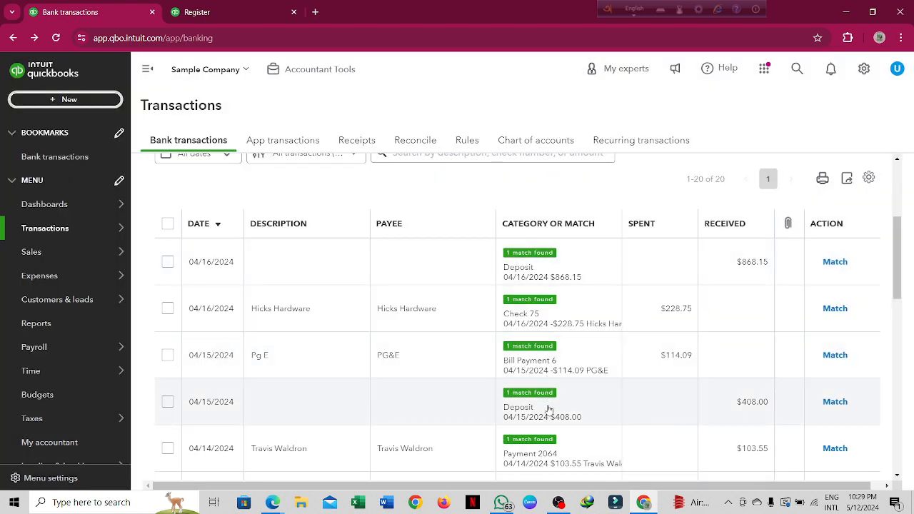
Match the 04/15/2024 $408.00 received bank transaction with its suggested deposit.
click(833, 401)
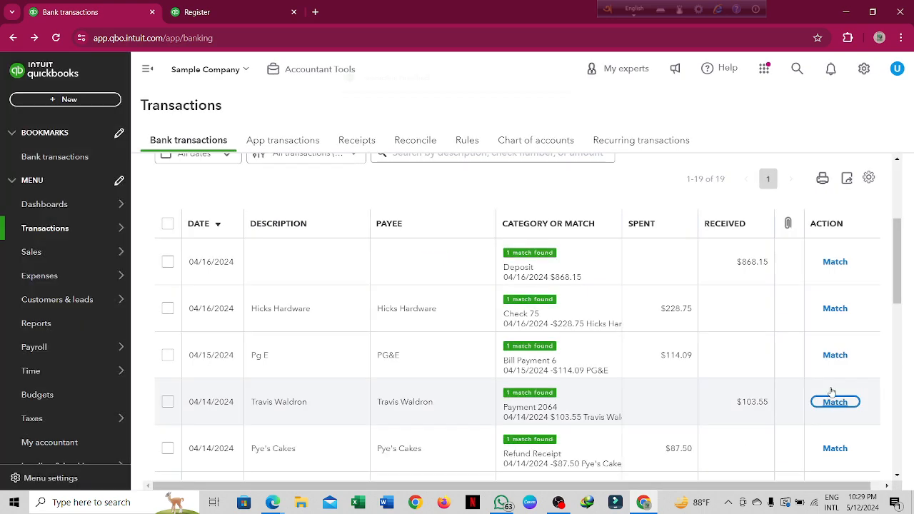
Match the 04/16/2024 $868.15 transaction with its suggested deposit, and review, save and close Check 75 from the $228.75 Hicks Hardware suggestion.
click(834, 262)
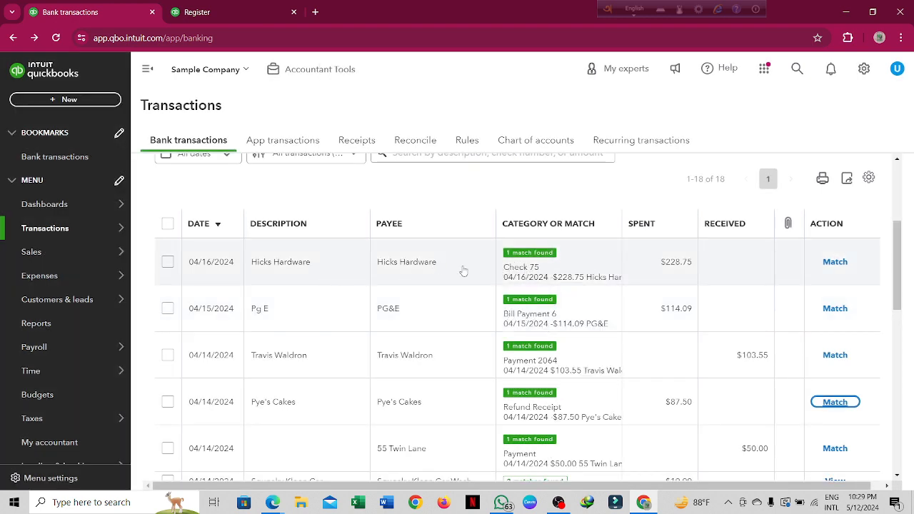
click(724, 262)
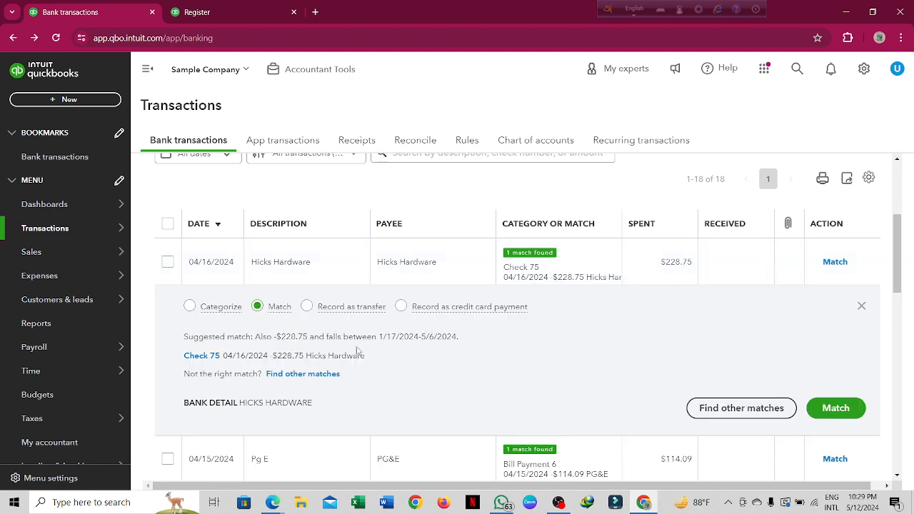
click(200, 354)
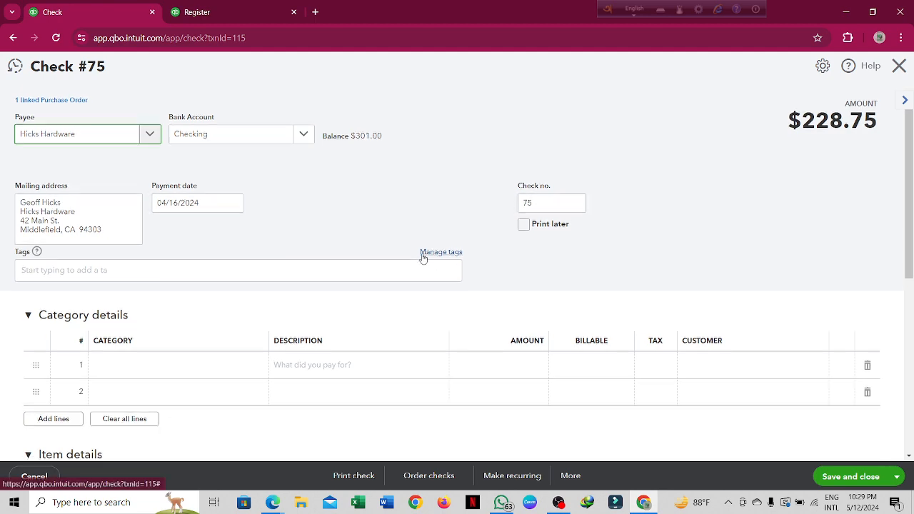
scroll(423, 257, down, 3)
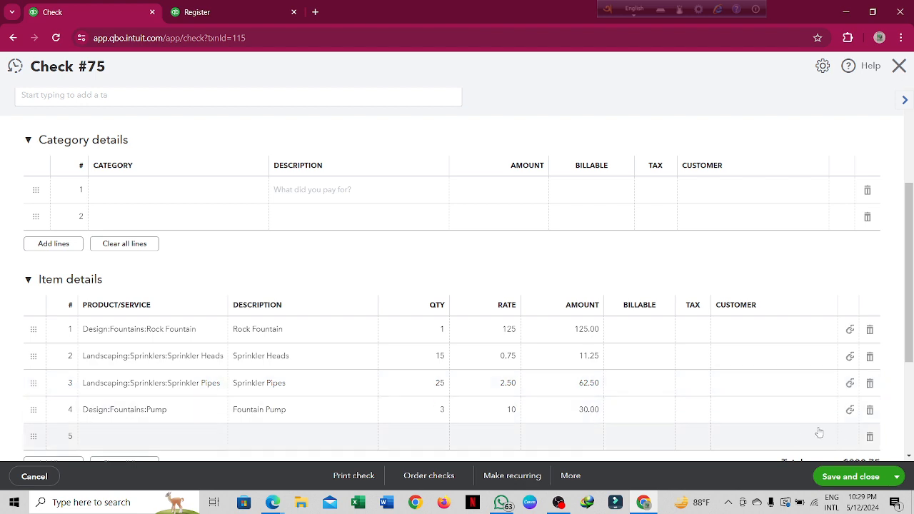
click(829, 479)
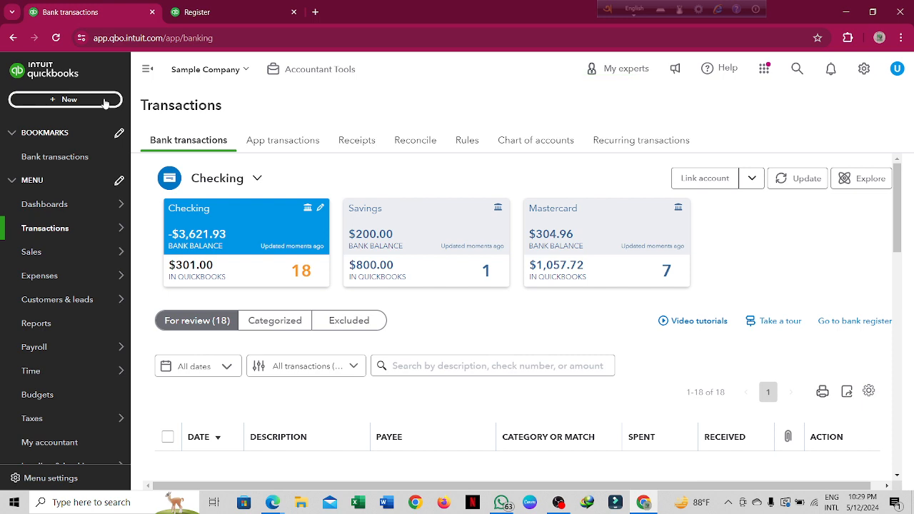
Look over the new-transaction types, and match the 04/16/2024 $228.75 Hicks Hardware bank transaction with Check 75.
click(104, 102)
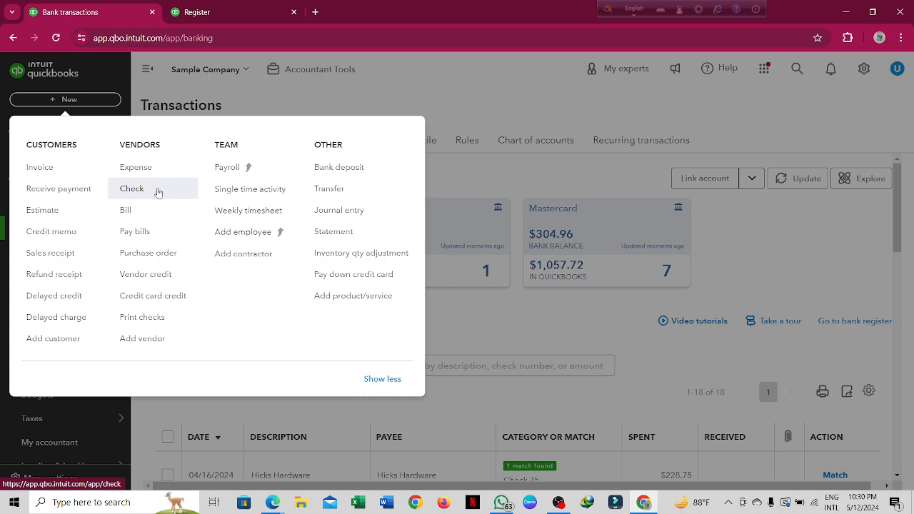
click(468, 84)
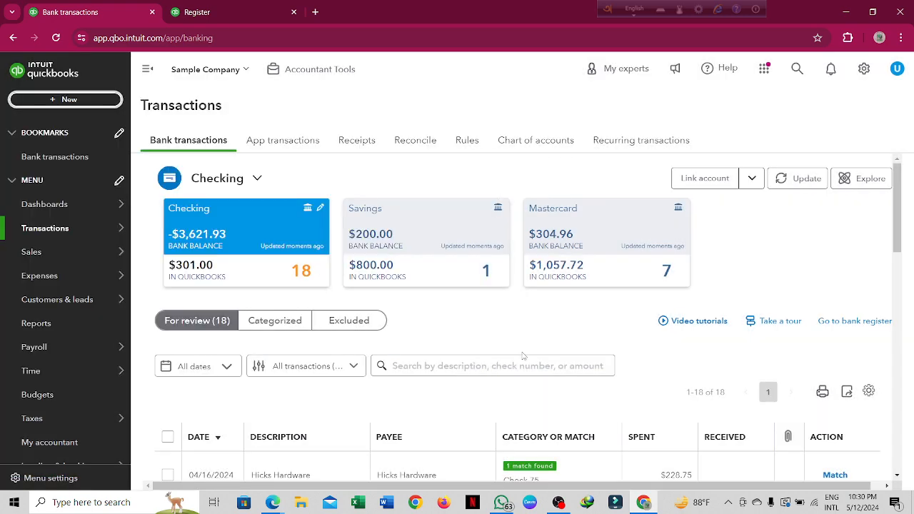
scroll(533, 381, down, 1)
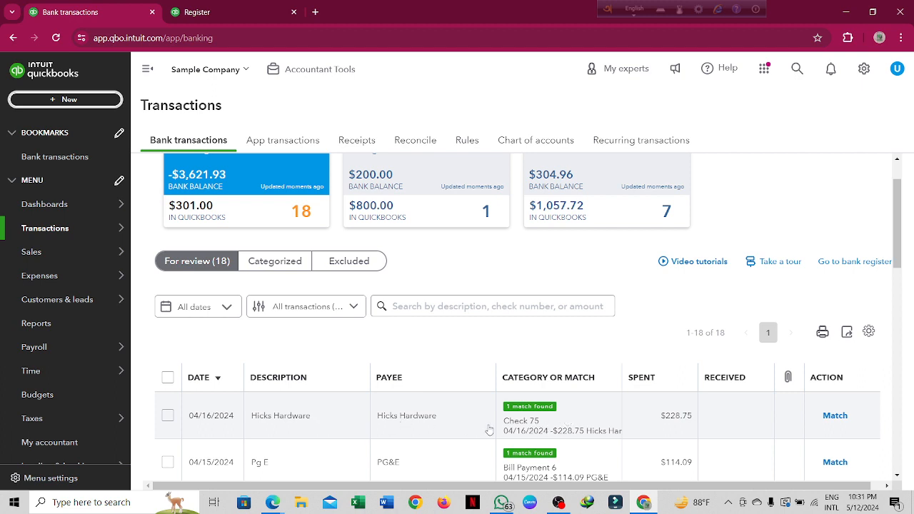
click(834, 416)
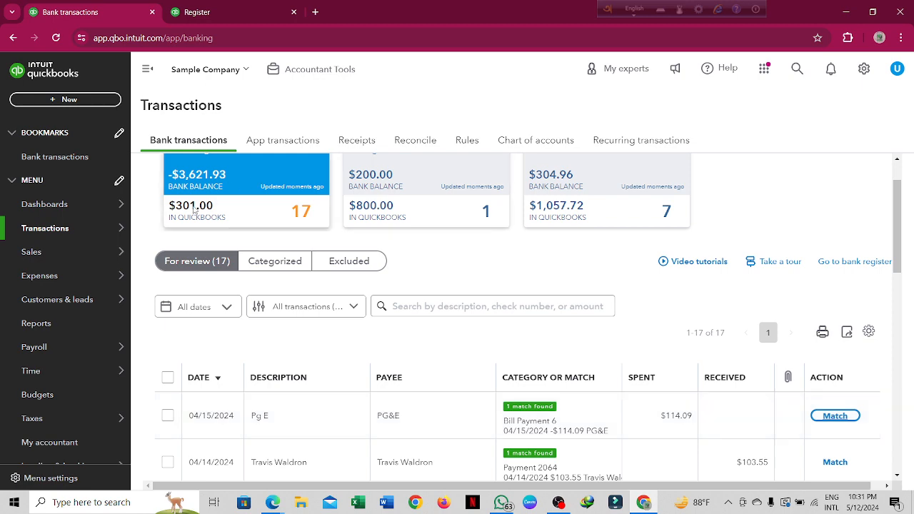
Match the 04/15/2024 $114.09 PG&E transaction and the 04/14/2024 $103.55 and $87.50 transactions with their suggested records.
scroll(587, 310, down, 2)
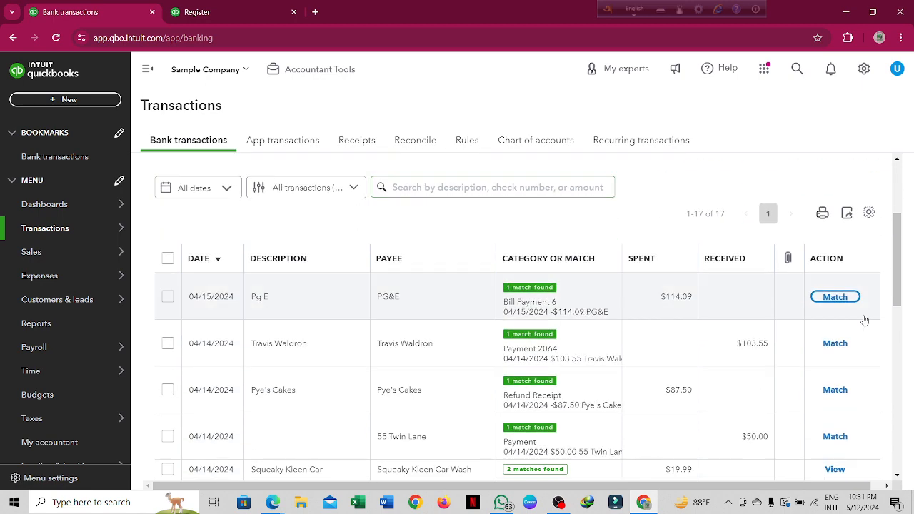
click(835, 297)
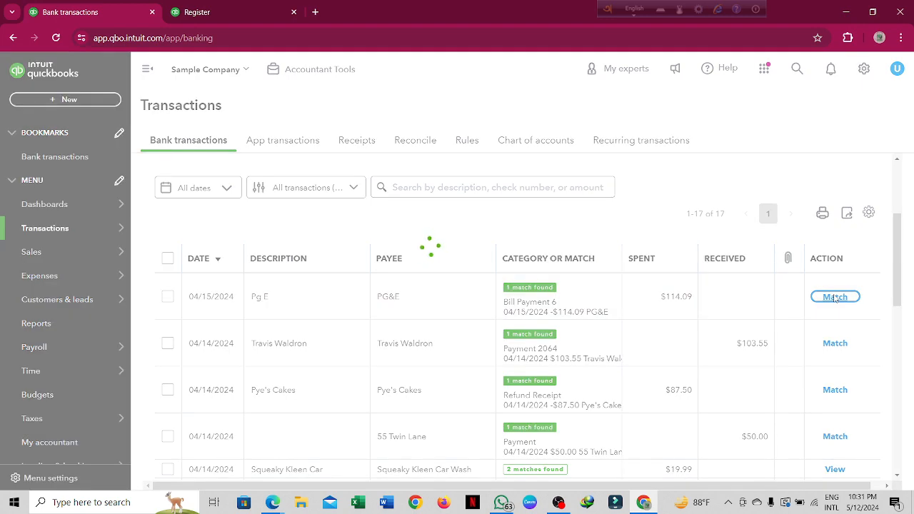
click(837, 298)
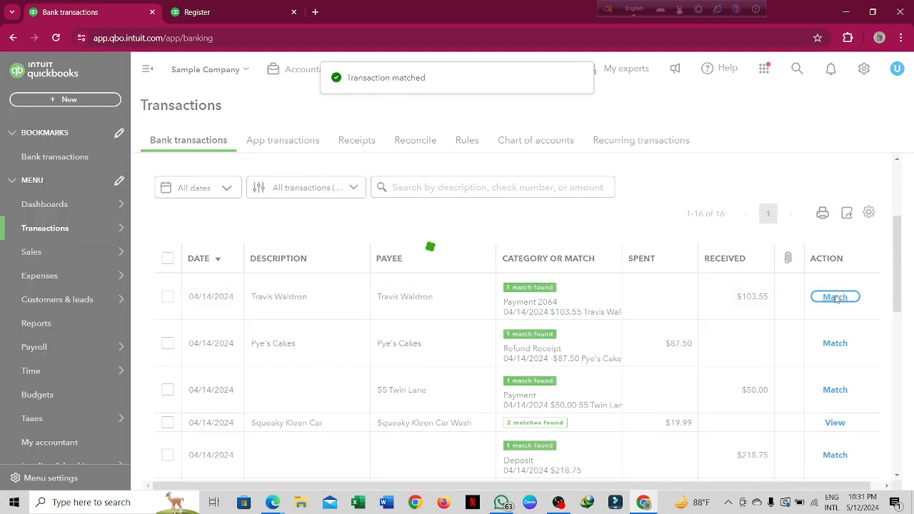
click(836, 298)
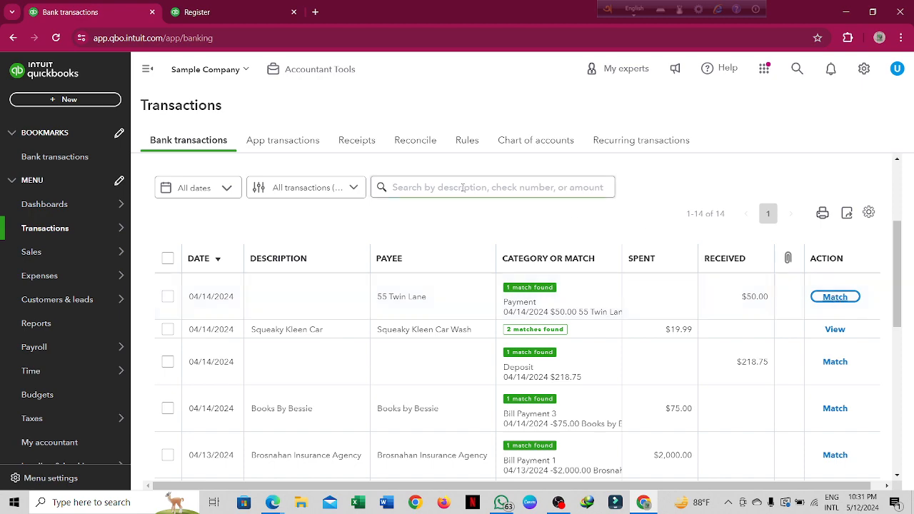
Compare the balances and transactions for review of the Savings and Mastercard accounts, and return to the Checking account.
scroll(402, 214, up, 3)
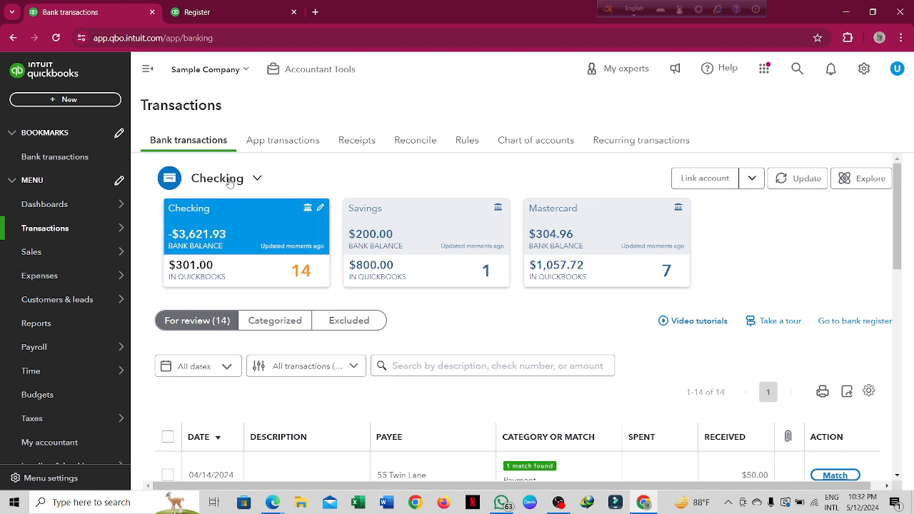
click(395, 227)
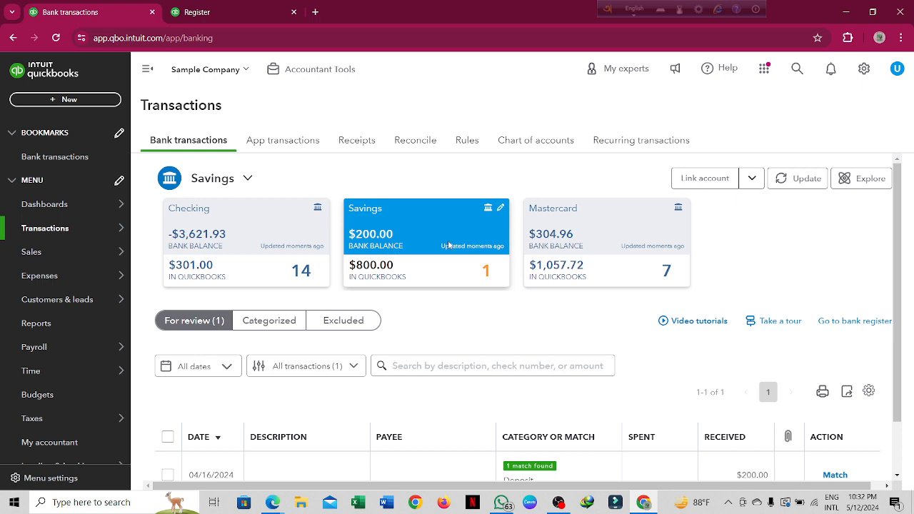
click(583, 229)
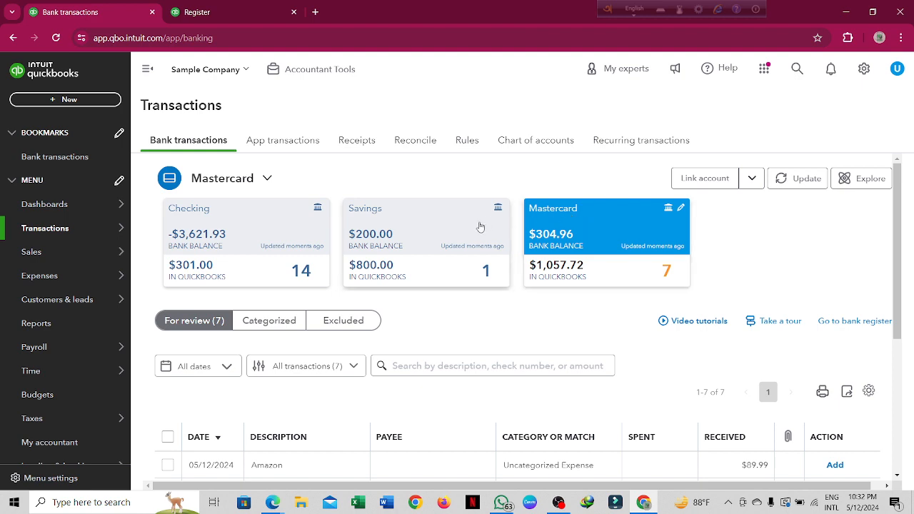
click(453, 218)
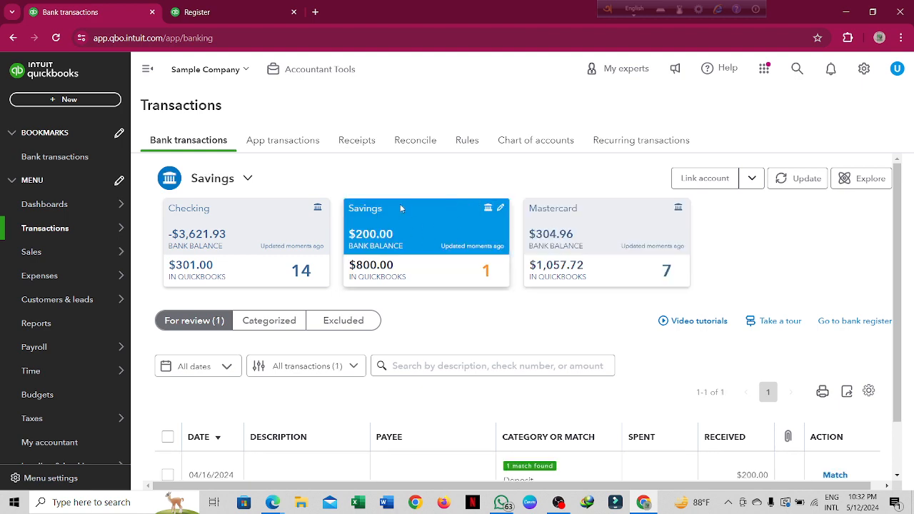
click(286, 214)
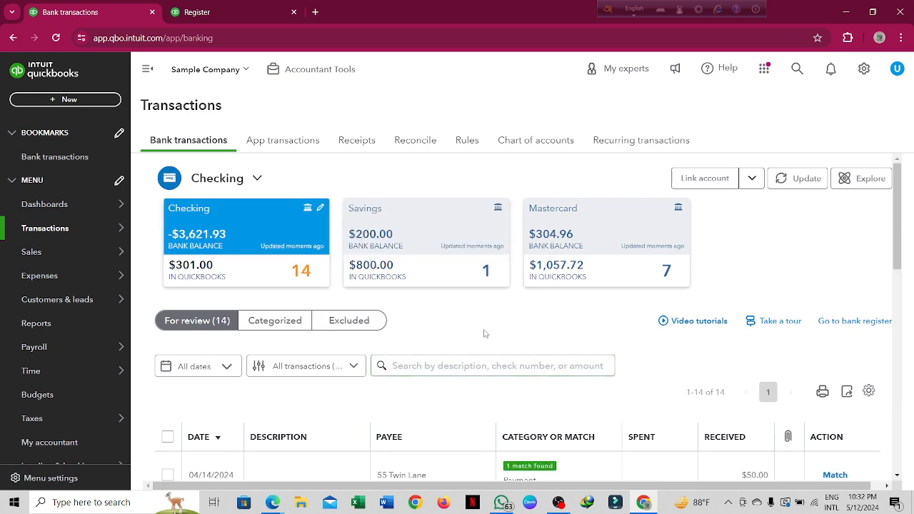
Match the 04/14/2024 $50.00 received transaction with its suggested payment and the $19.99 Squeaky Kleen Car Wash transaction with the 04/14/2024 Check Debit.
scroll(484, 334, down, 3)
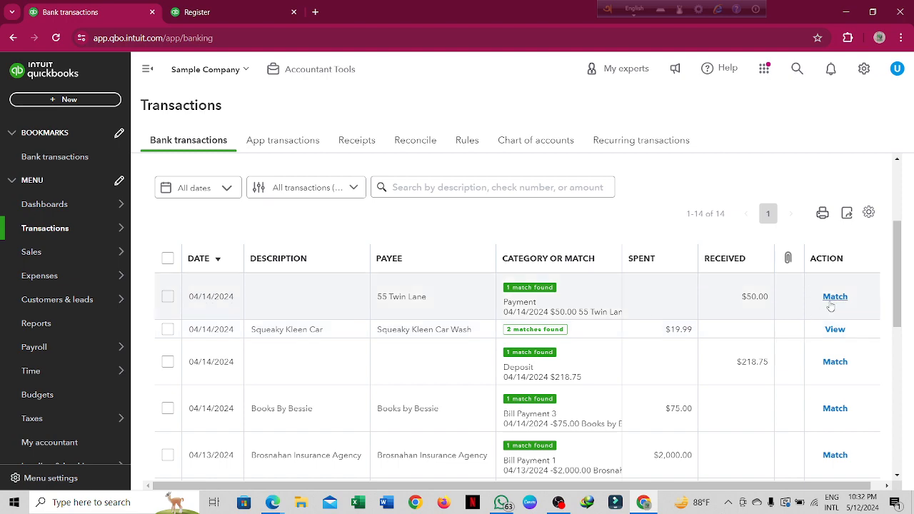
click(833, 298)
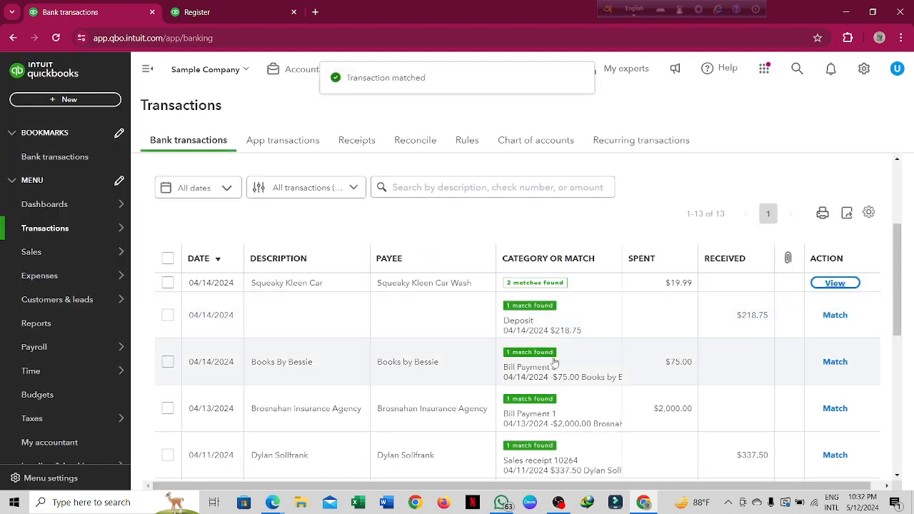
click(835, 283)
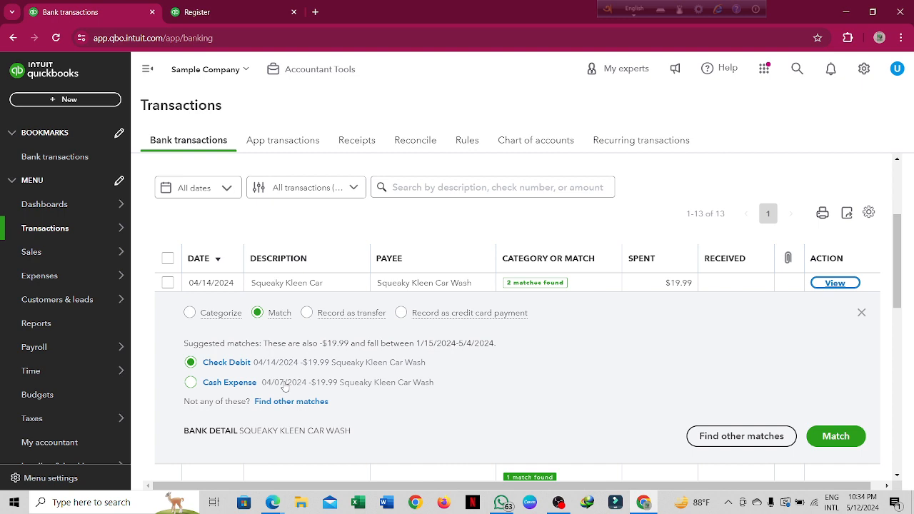
mouse_move(205, 289)
click(837, 439)
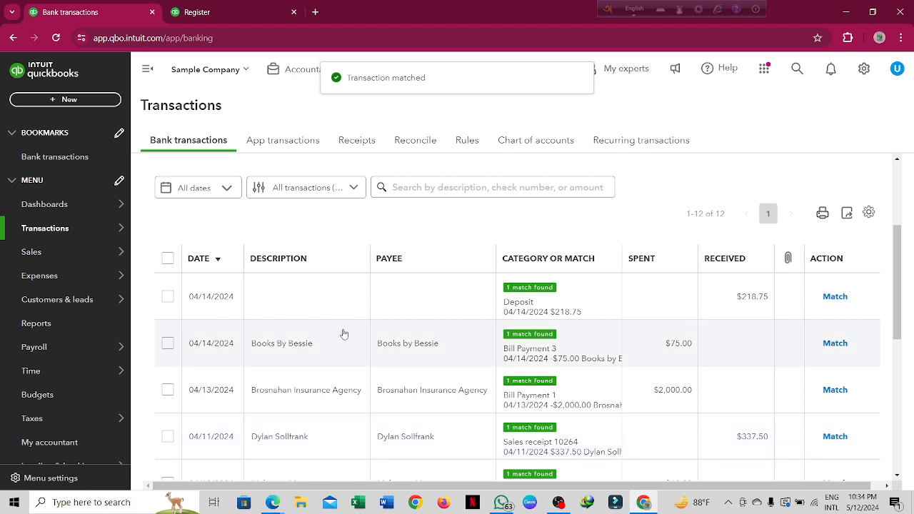
Match the seven Checking transactions from the 04/14/2024 $218.75 deposit down to the 04/09/2024 $900.00 Hall Properties payment with their suggested records.
click(841, 297)
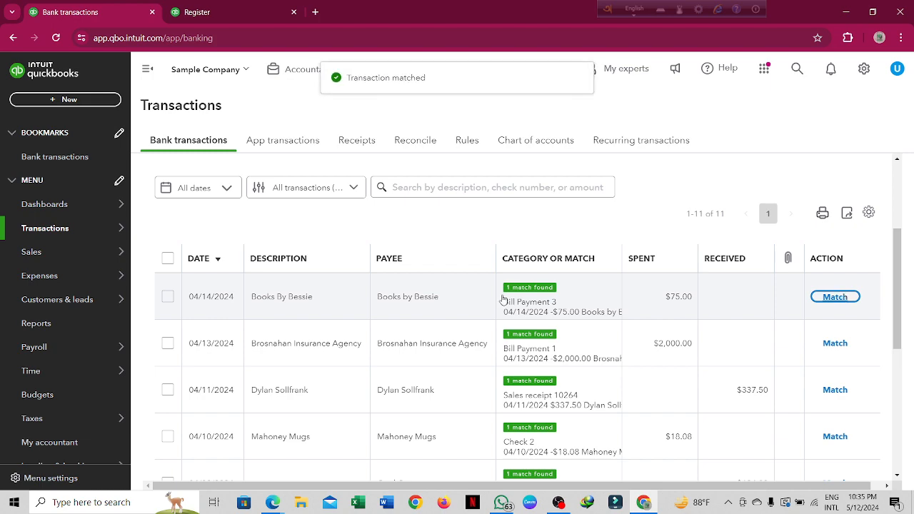
click(835, 298)
click(835, 297)
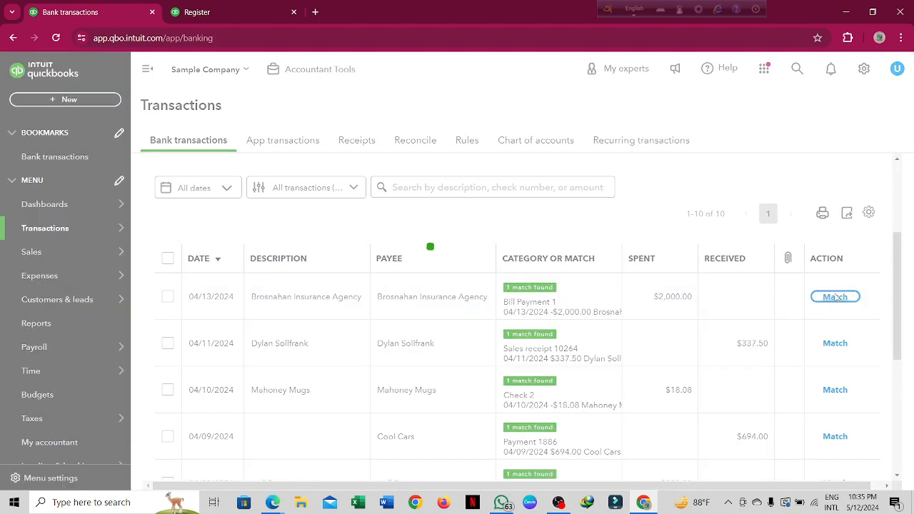
click(835, 297)
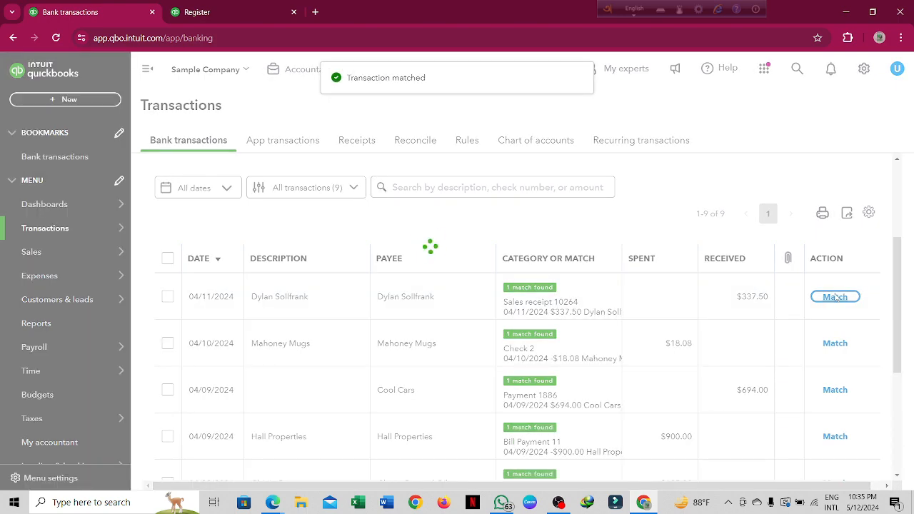
click(835, 297)
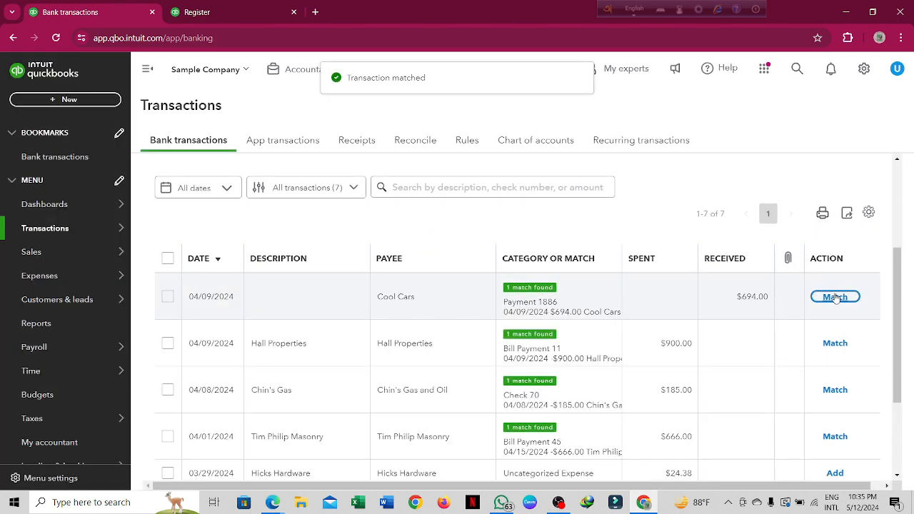
click(835, 297)
click(835, 297)
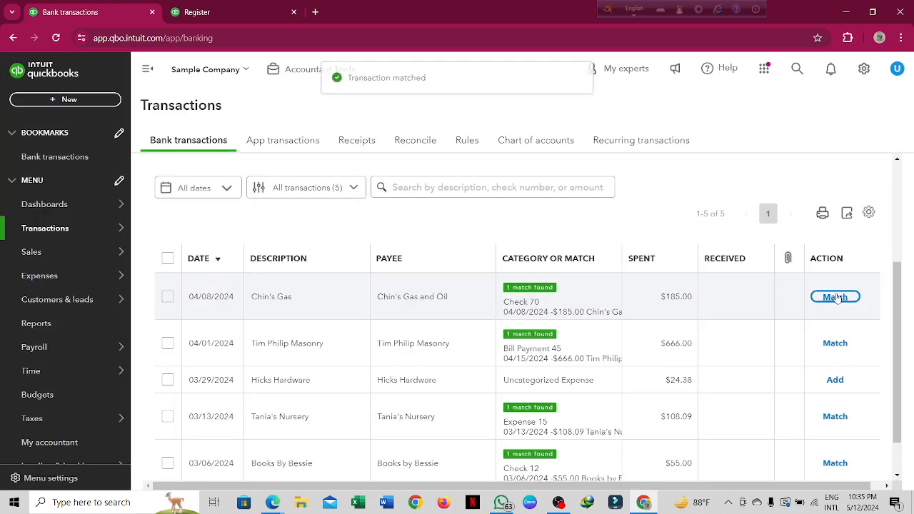
Match the 04/08/2024 $185.00 Chin's Gas and Oil transaction with Check 70 and the 04/01/2024 $666.00 transaction with Bill Payment 45.
click(728, 298)
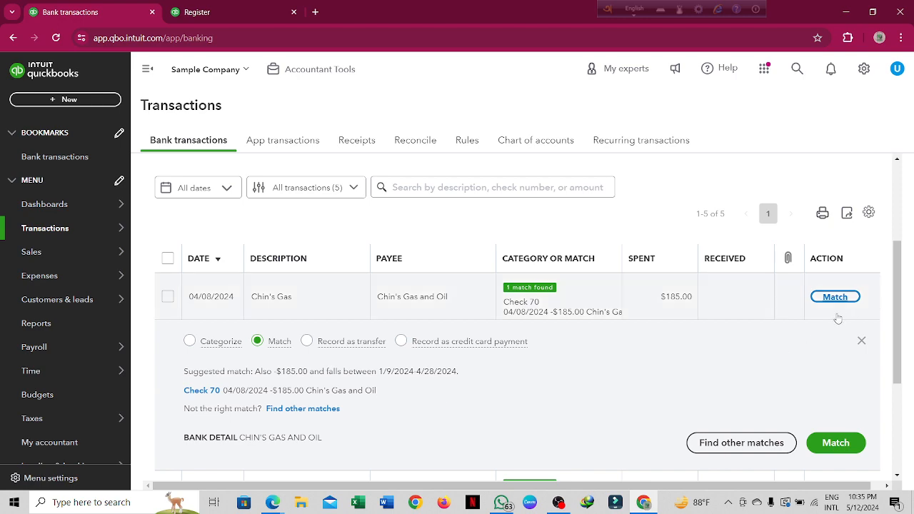
click(835, 443)
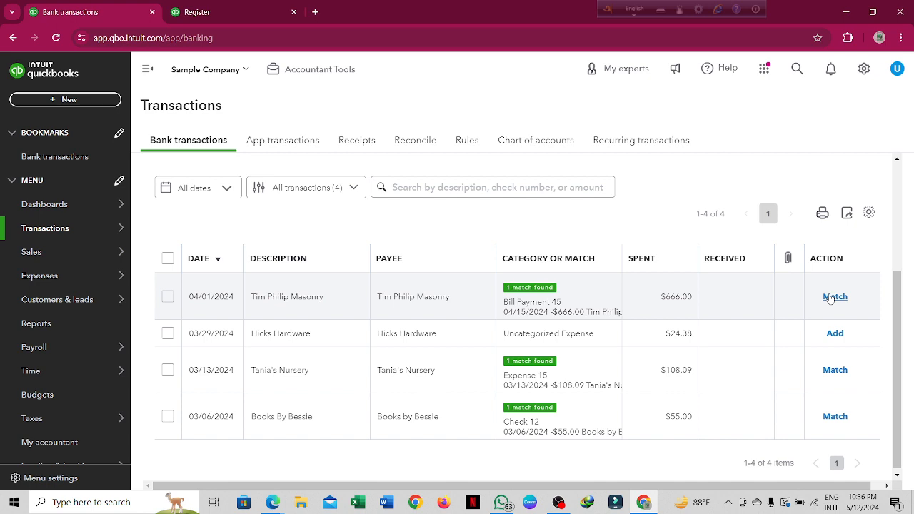
click(746, 298)
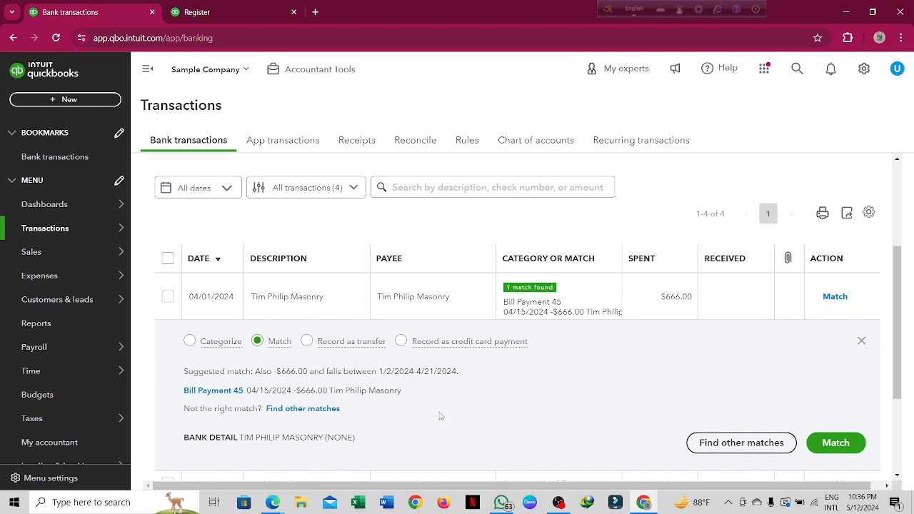
click(836, 443)
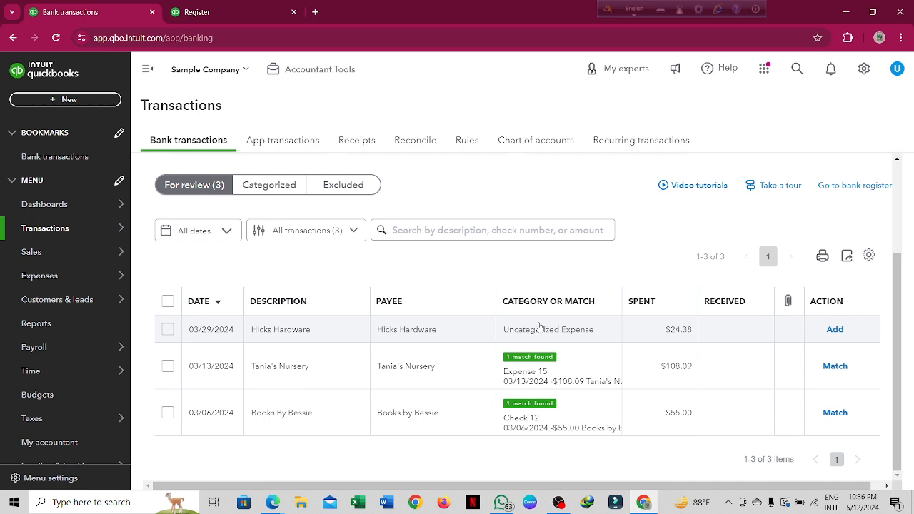
Examine the Checking account's categorized transactions and the records they were added or matched to.
click(275, 187)
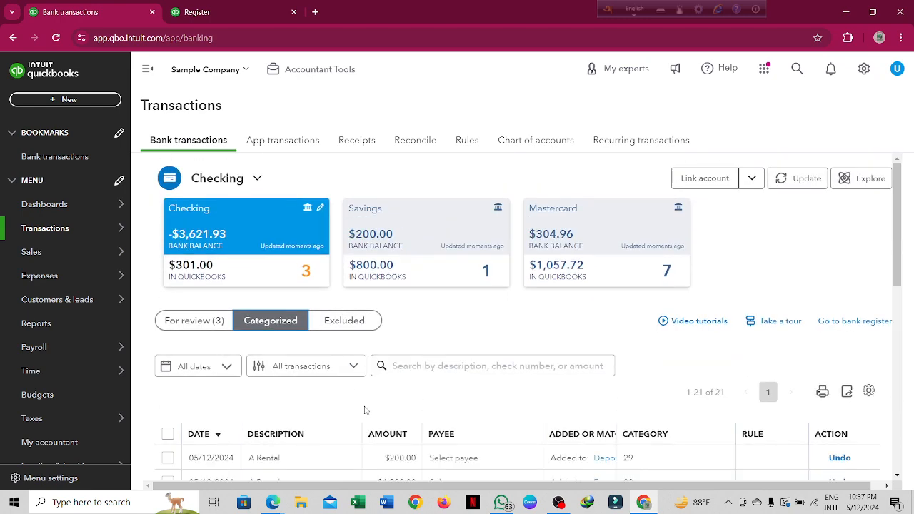
scroll(366, 414, down, 3)
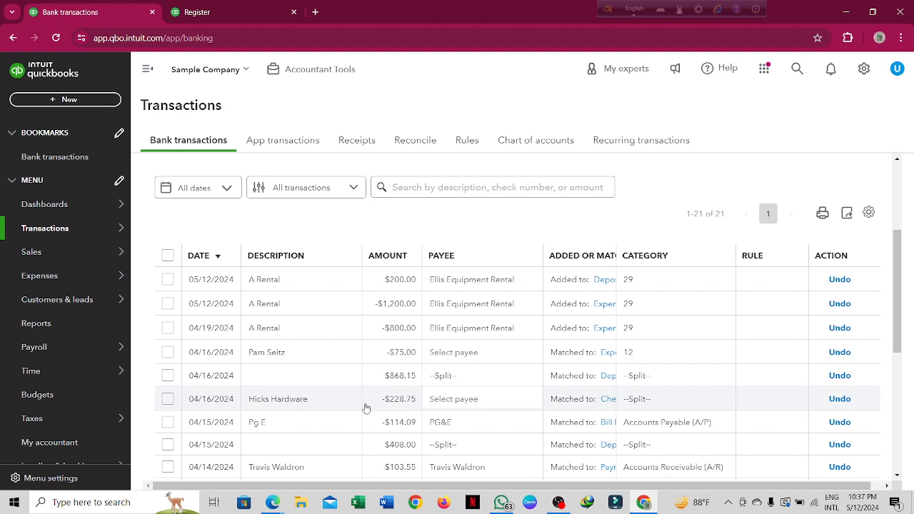
scroll(366, 407, down, 5)
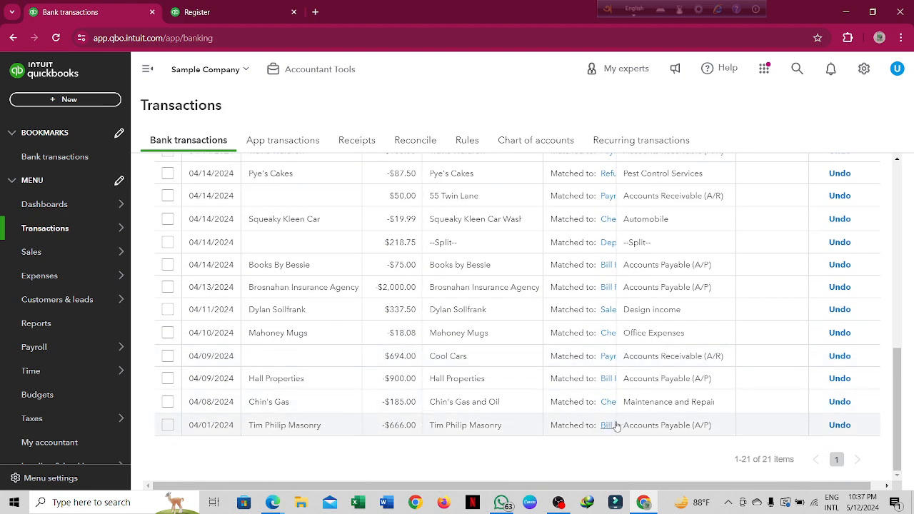
scroll(615, 243, up, 1)
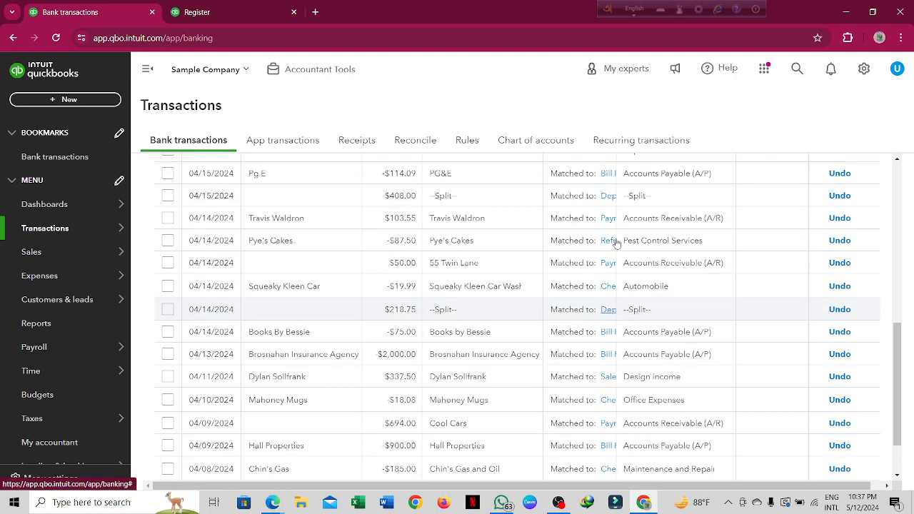
Widen the Added or Matched column of the categorized transactions table so that the linked record names fit.
scroll(615, 243, up, 4)
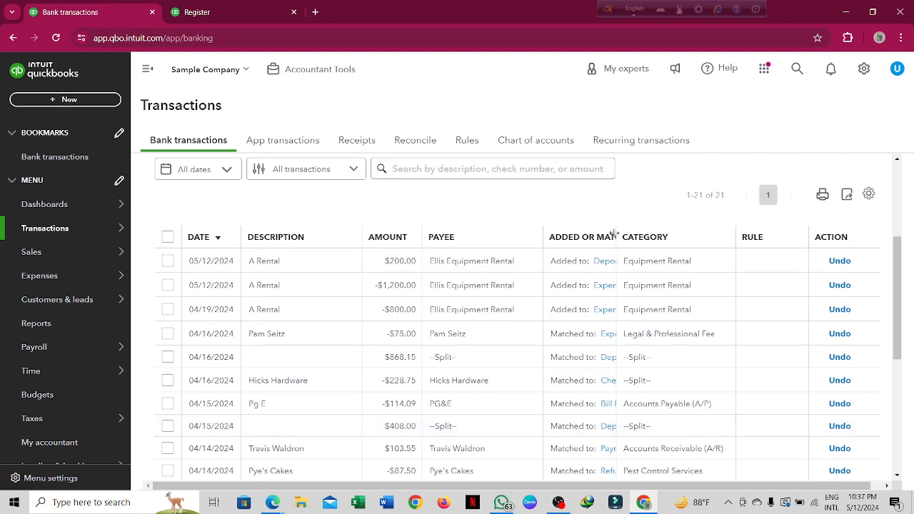
drag(614, 234, 674, 234)
scroll(603, 359, down, 1)
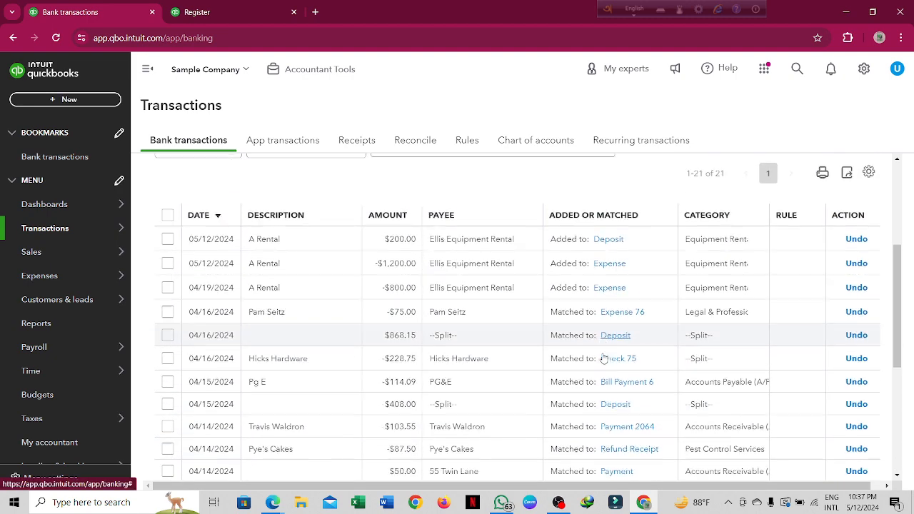
Open Bill Payment 45 from the 04/01/2024 $666.00 transaction, review its linked 04/01/2024 bill's category details, and return to the payment.
scroll(603, 359, down, 4)
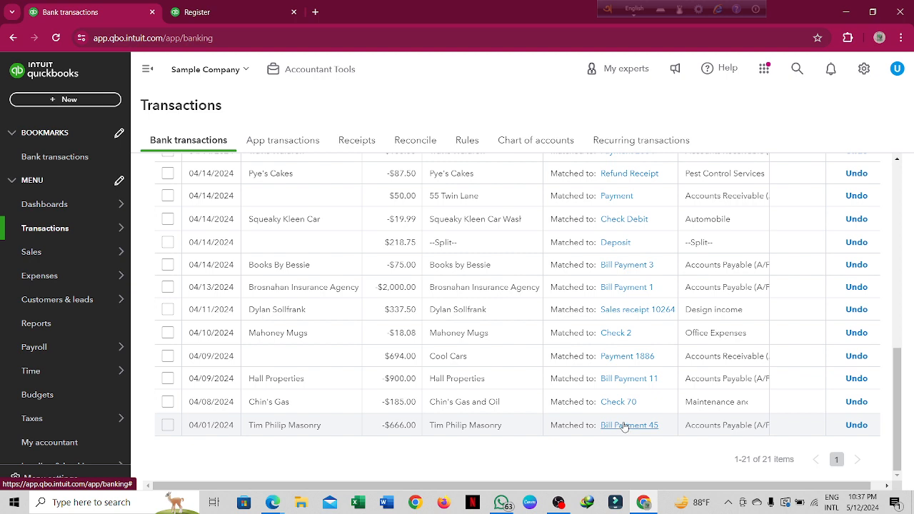
click(624, 426)
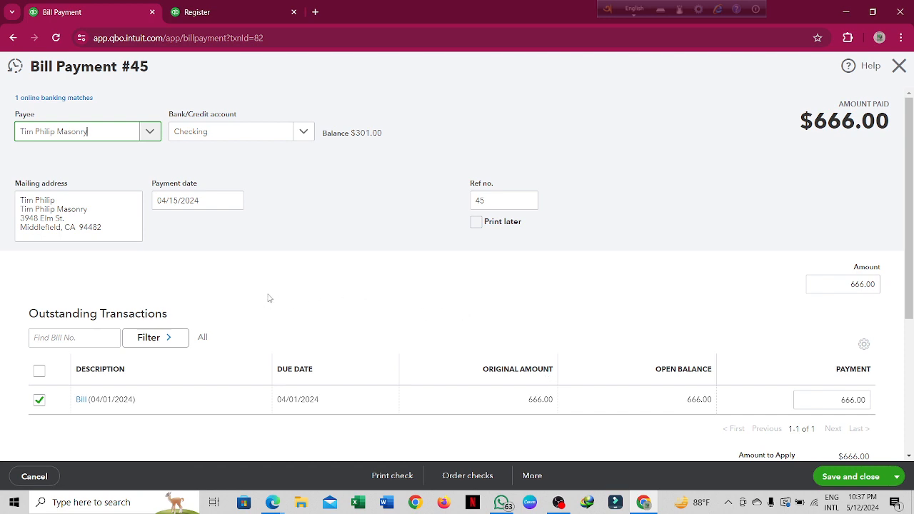
click(81, 401)
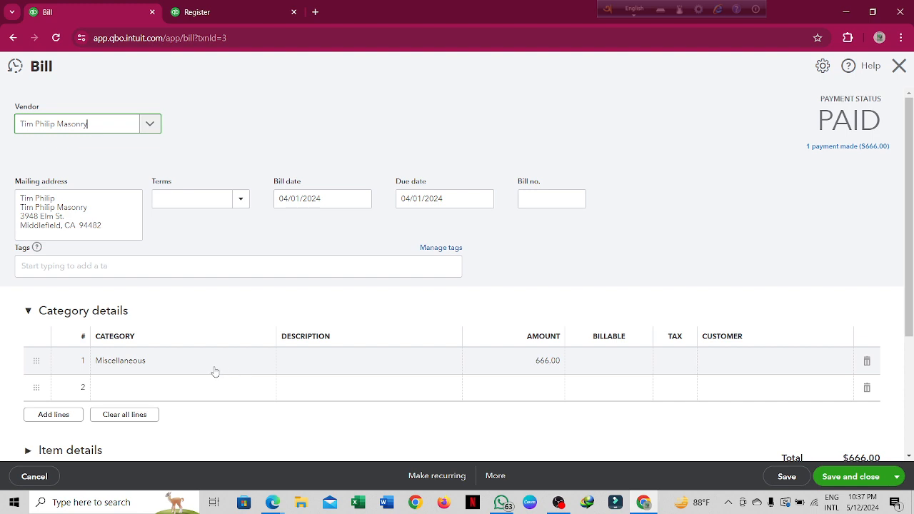
scroll(215, 371, down, 1)
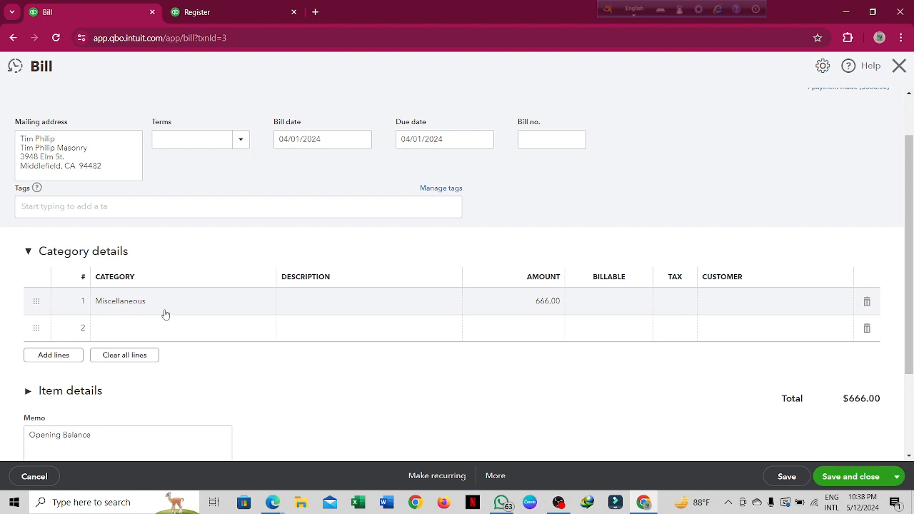
click(7, 40)
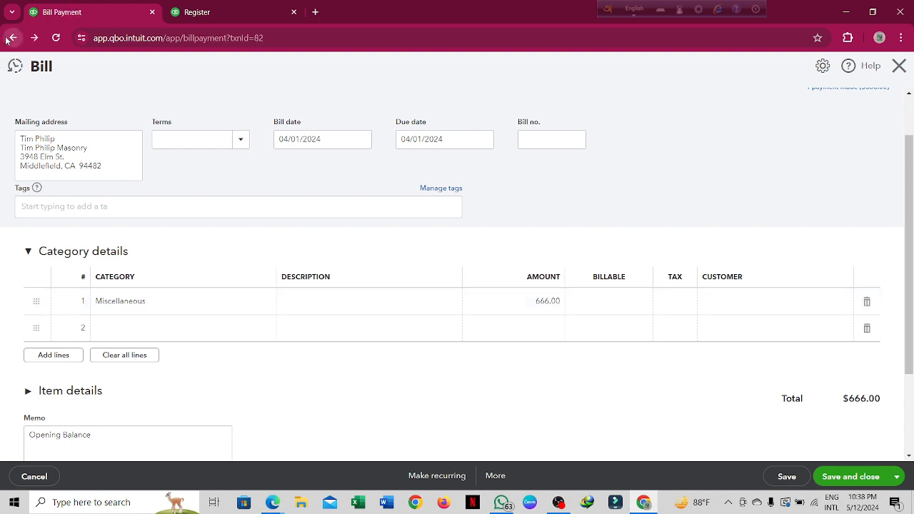
Return from the bill to the bank transactions and show the Checking transactions that are still for review.
click(11, 38)
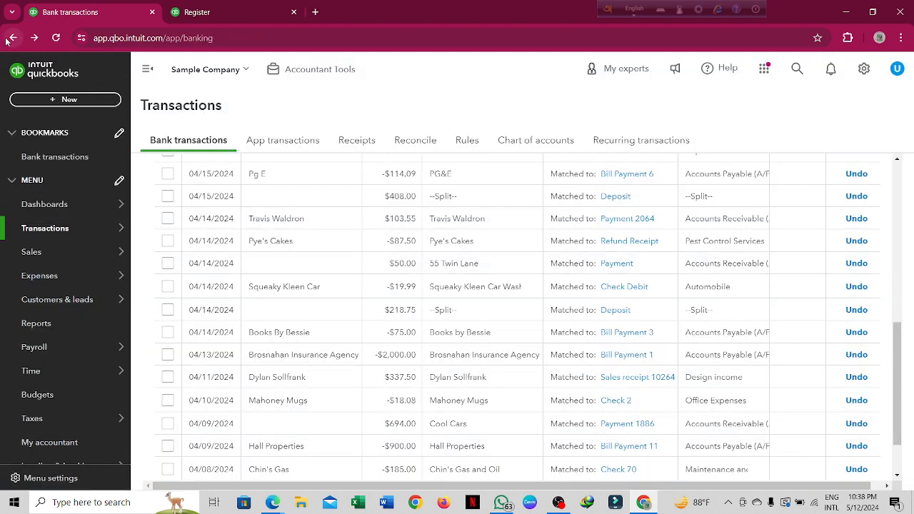
scroll(332, 211, down, 1)
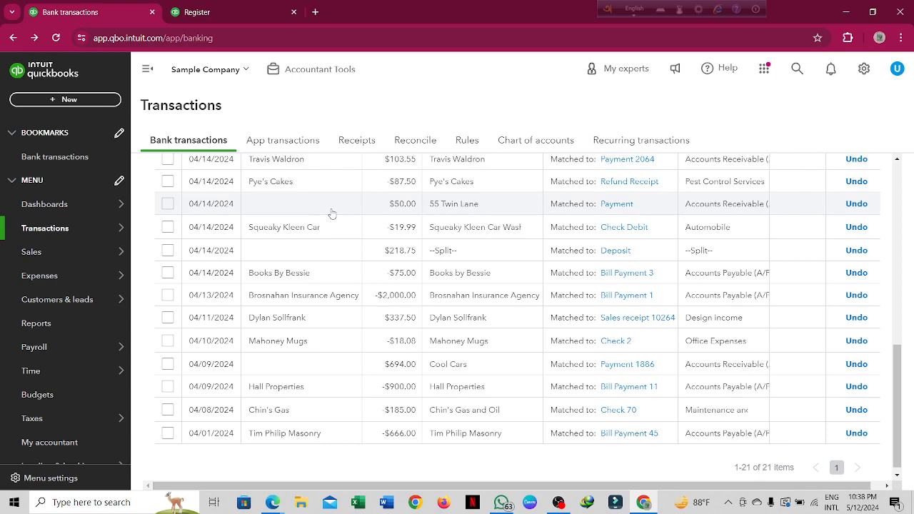
scroll(332, 212, up, 5)
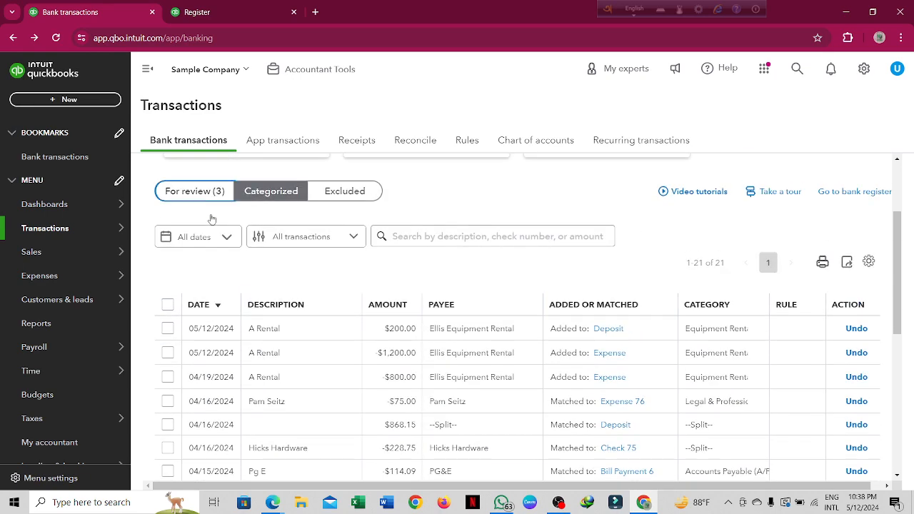
click(207, 194)
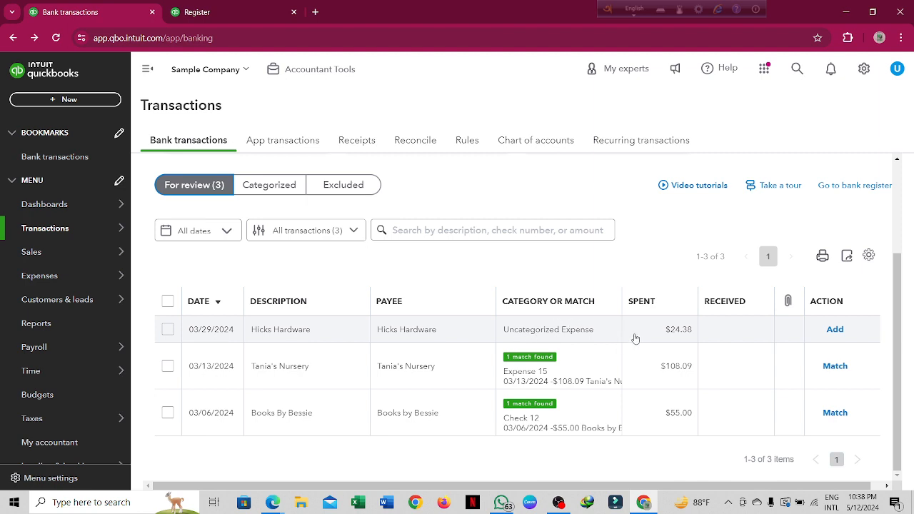
Categorize the 03/29/2024 Hicks Hardware transaction under the Miscellaneous account and add it to the books.
click(721, 334)
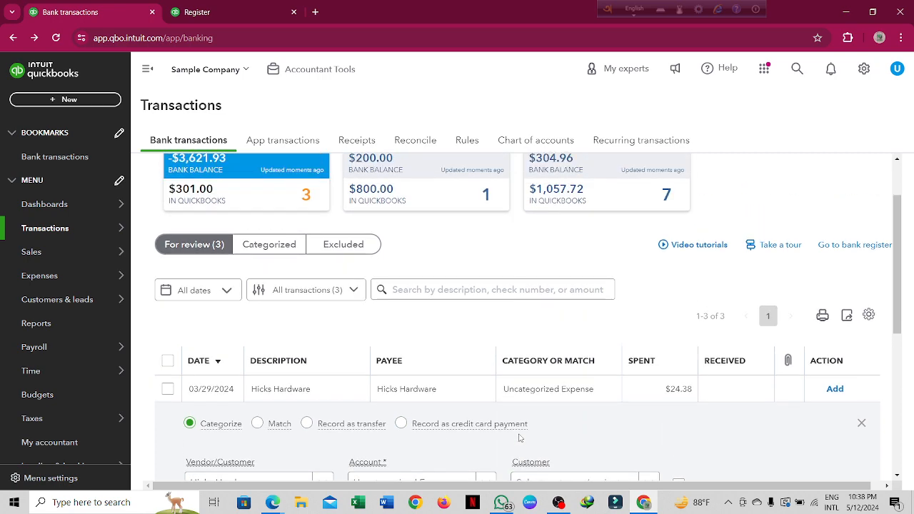
click(447, 429)
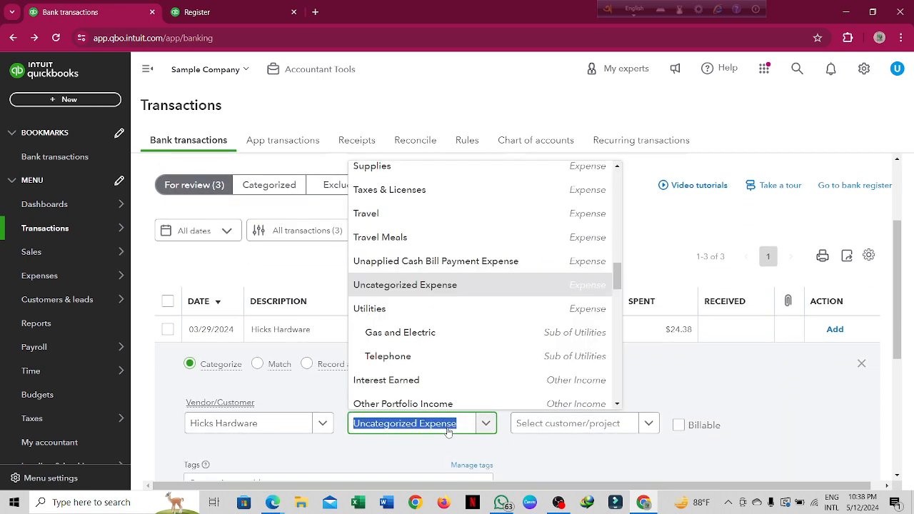
text(mis)
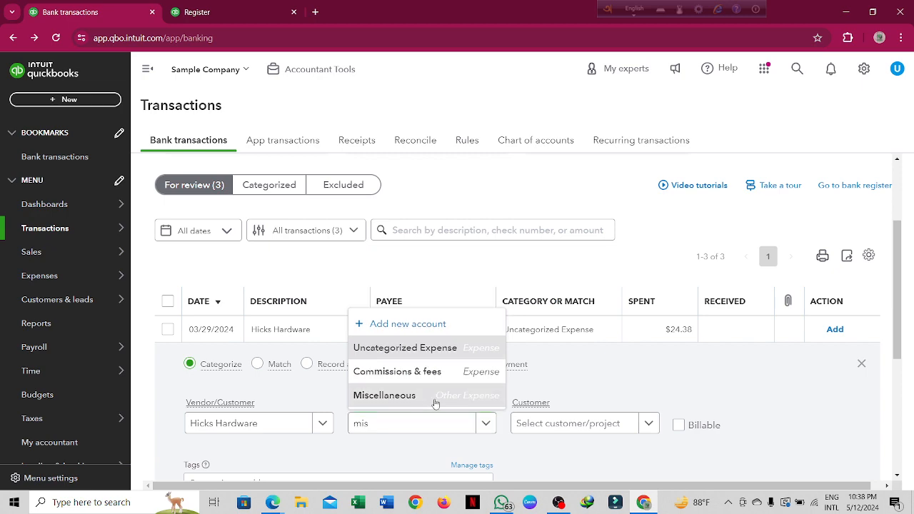
click(434, 398)
scroll(671, 370, down, 3)
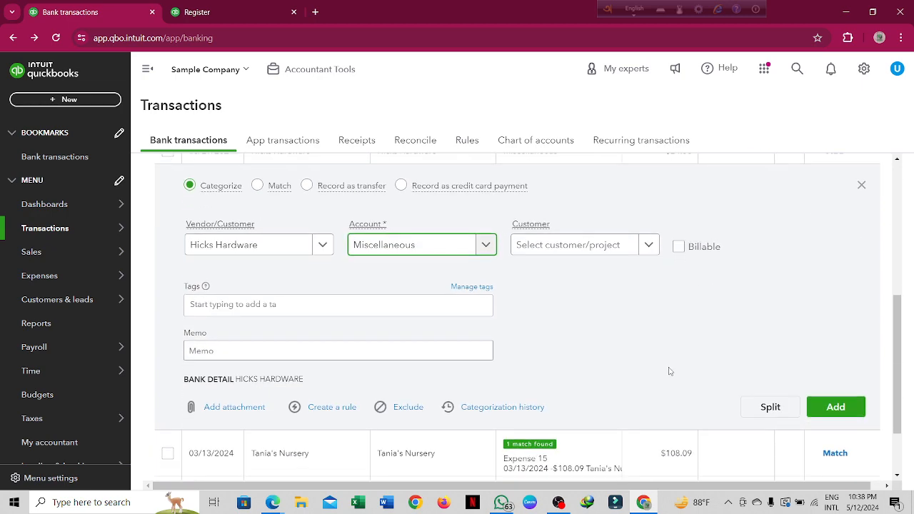
click(829, 412)
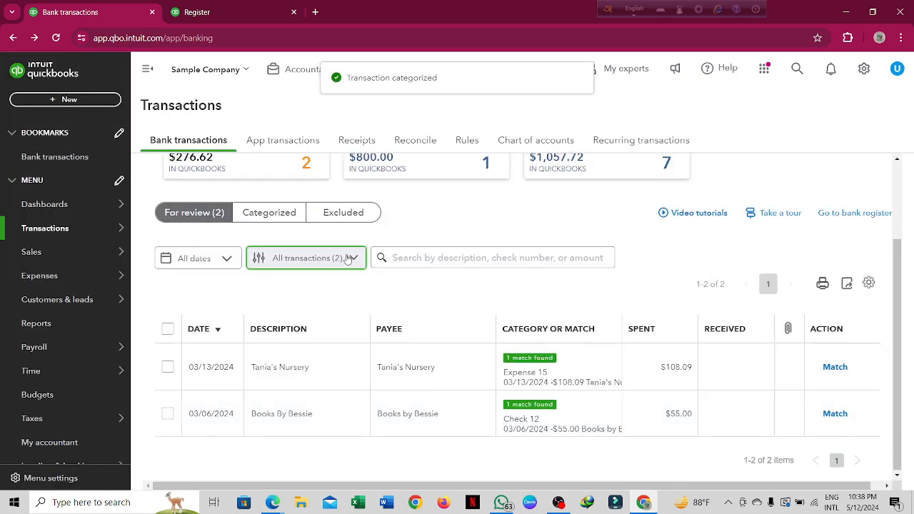
Accept the suggested matches for the Tania's Nursery and Books By Bessie transactions.
scroll(335, 253, up, 1)
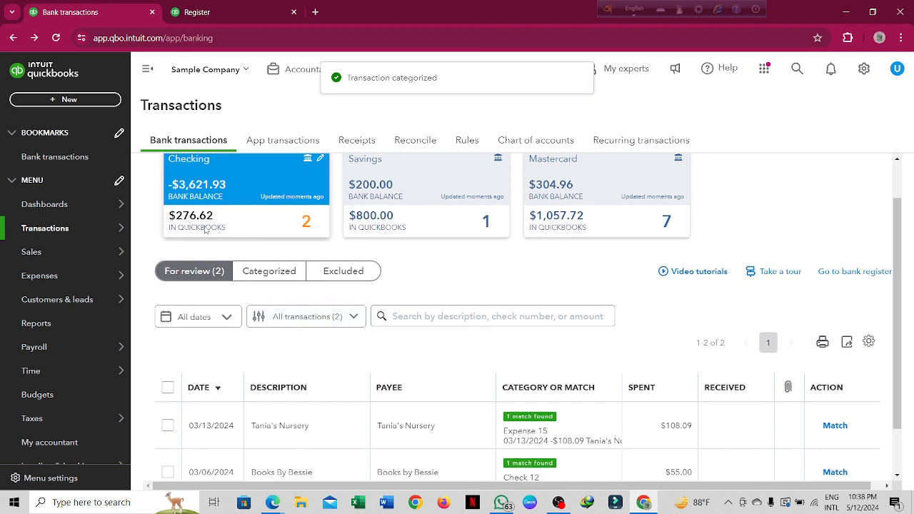
scroll(442, 275, down, 1)
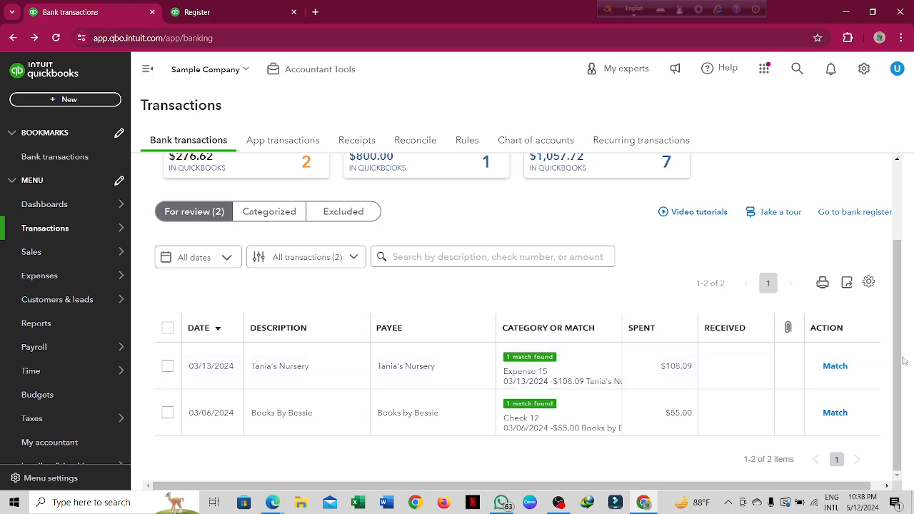
click(835, 366)
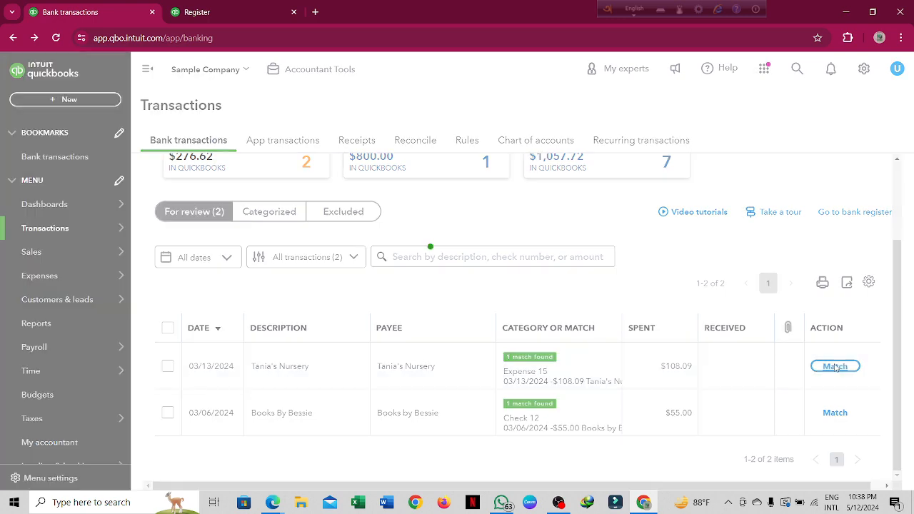
click(838, 419)
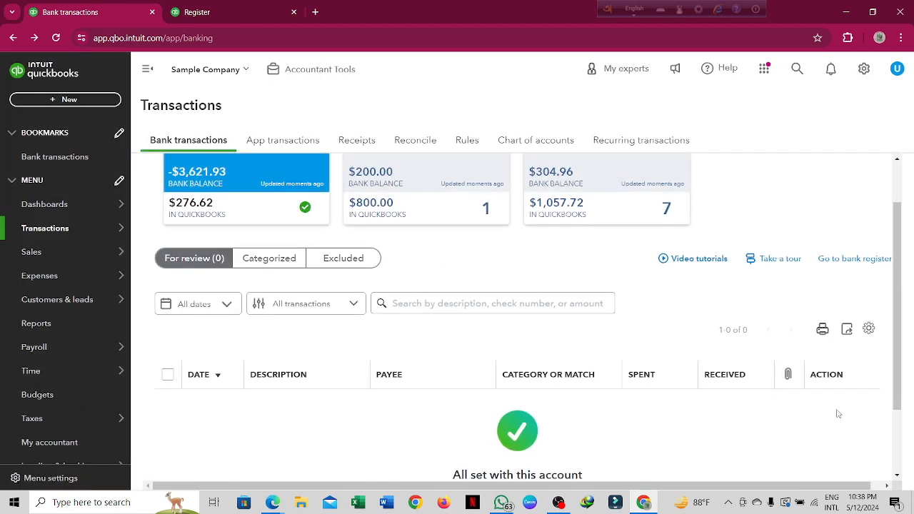
Review the categorized Checking transactions with their matches and categories, then return to the for-review list.
scroll(840, 413, up, 2)
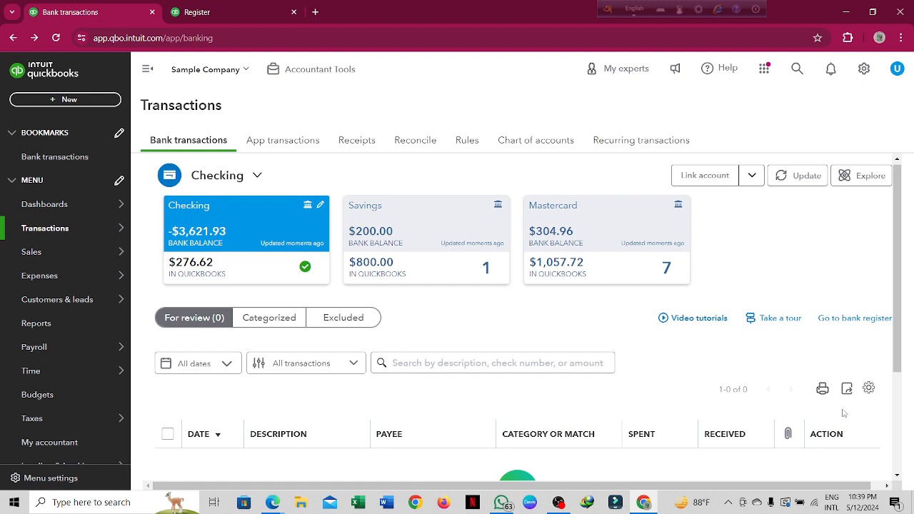
click(293, 319)
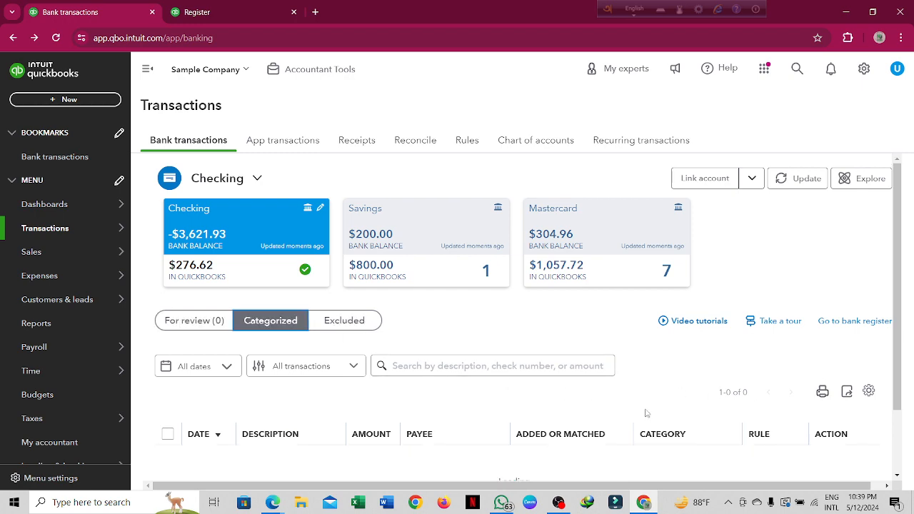
scroll(670, 415, down, 1)
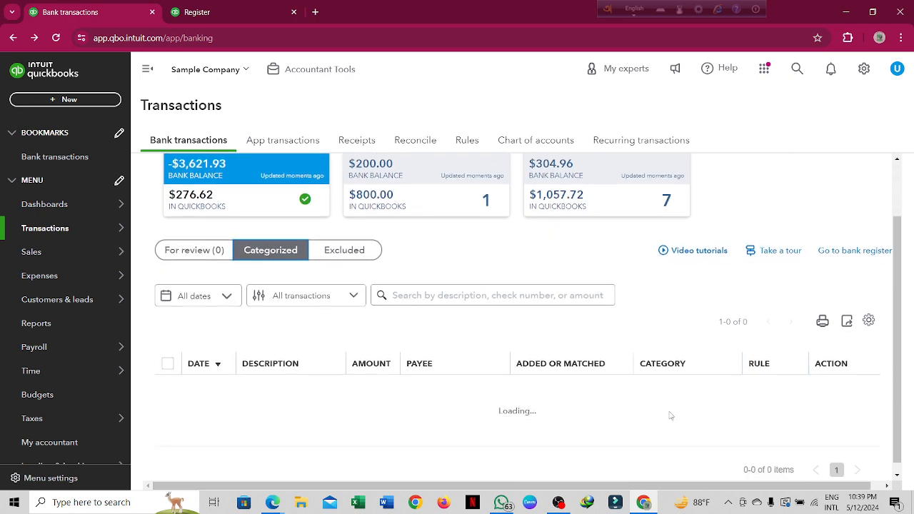
scroll(670, 415, down, 1)
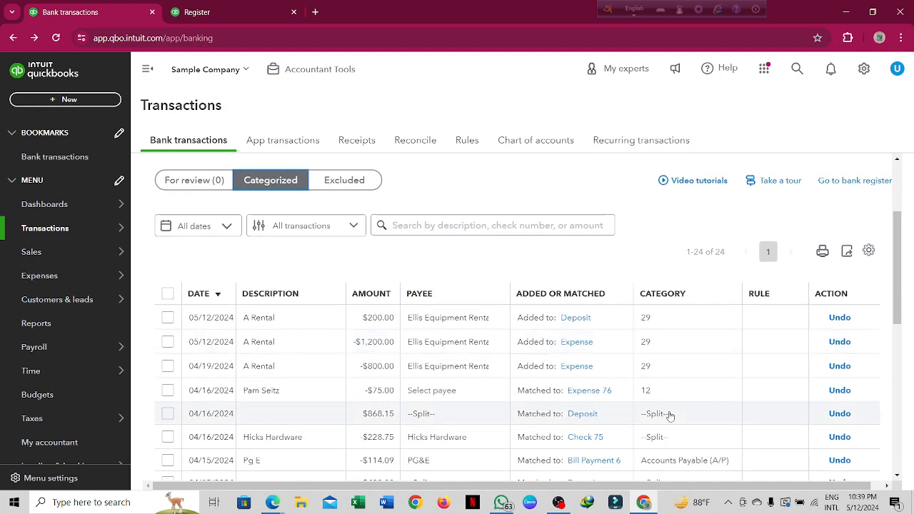
scroll(670, 416, down, 3)
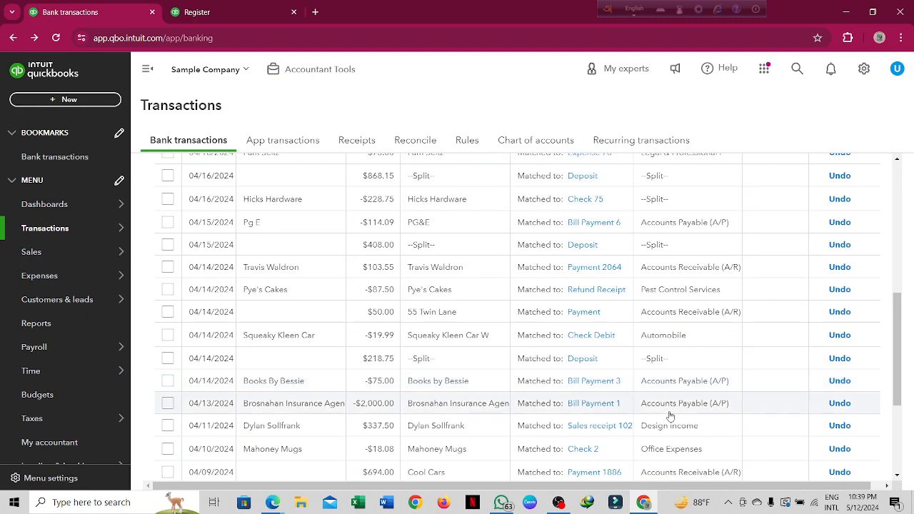
scroll(670, 416, up, 5)
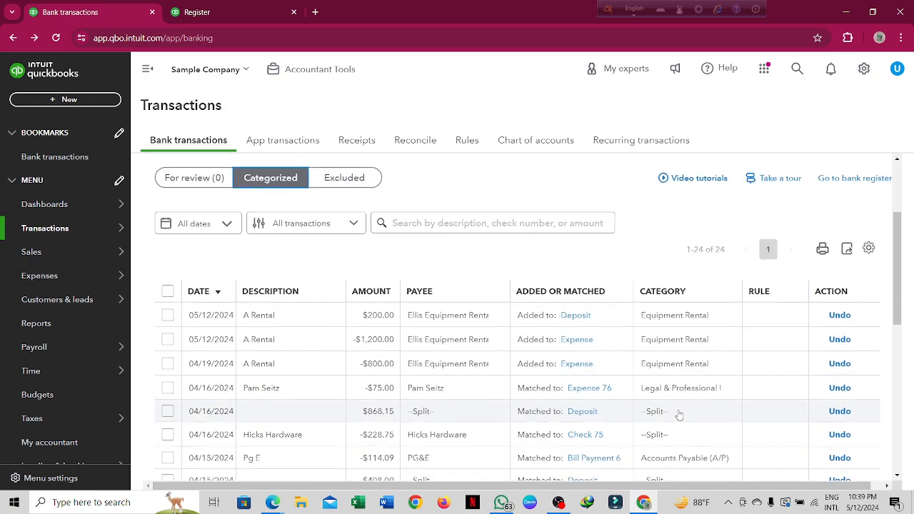
scroll(289, 248, up, 1)
click(184, 299)
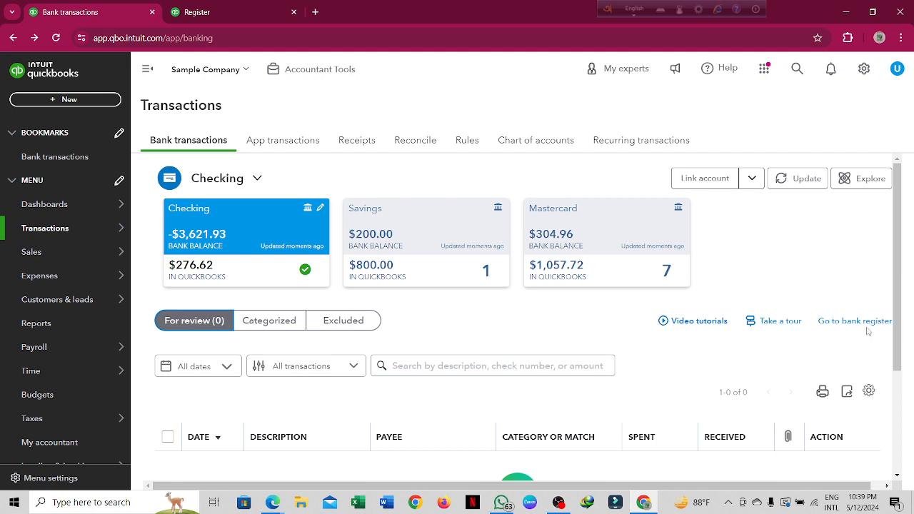
Open the Checking account's bank register and examine which entries carry the cleared status and the bank-feed mark.
click(844, 321)
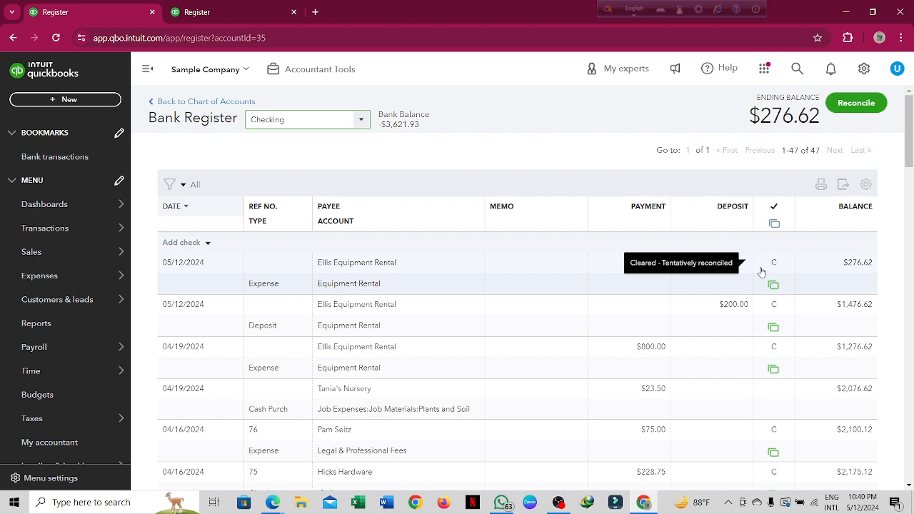
scroll(761, 272, down, 1)
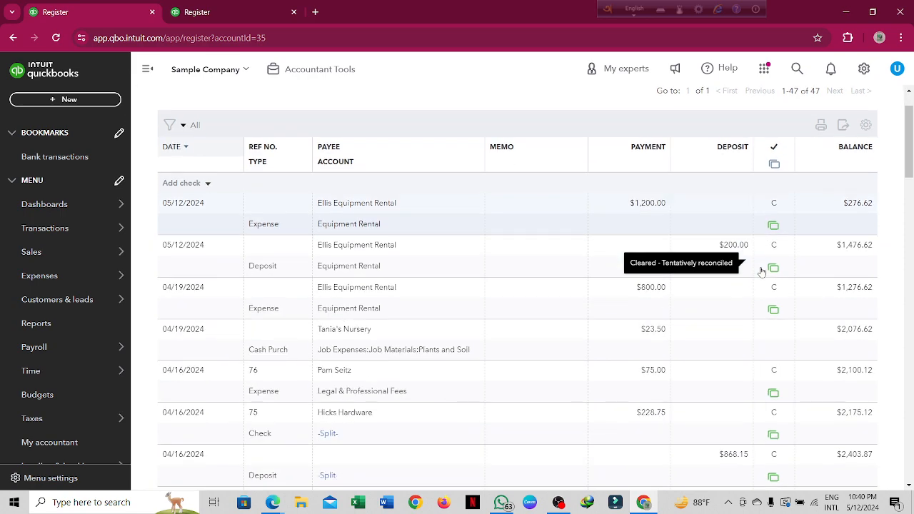
scroll(762, 272, down, 4)
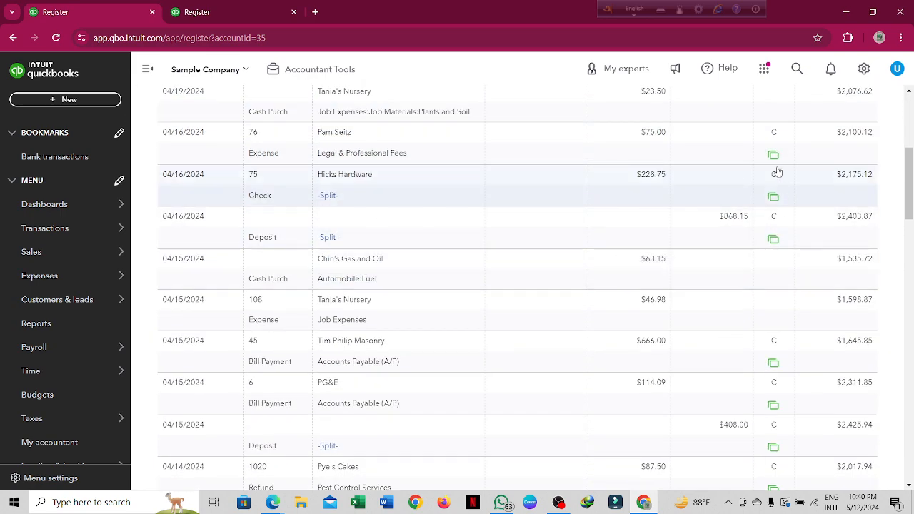
scroll(774, 225, down, 2)
scroll(775, 236, down, 1)
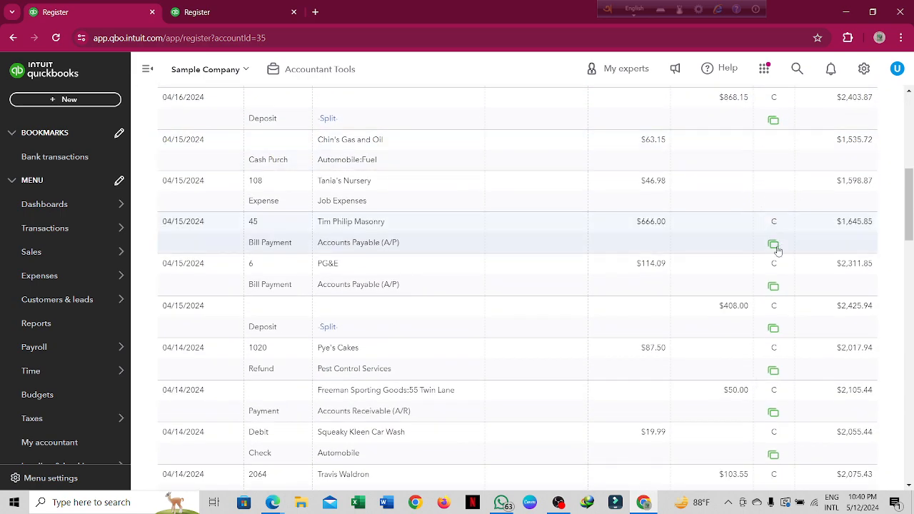
scroll(785, 336, down, 1)
scroll(786, 344, down, 1)
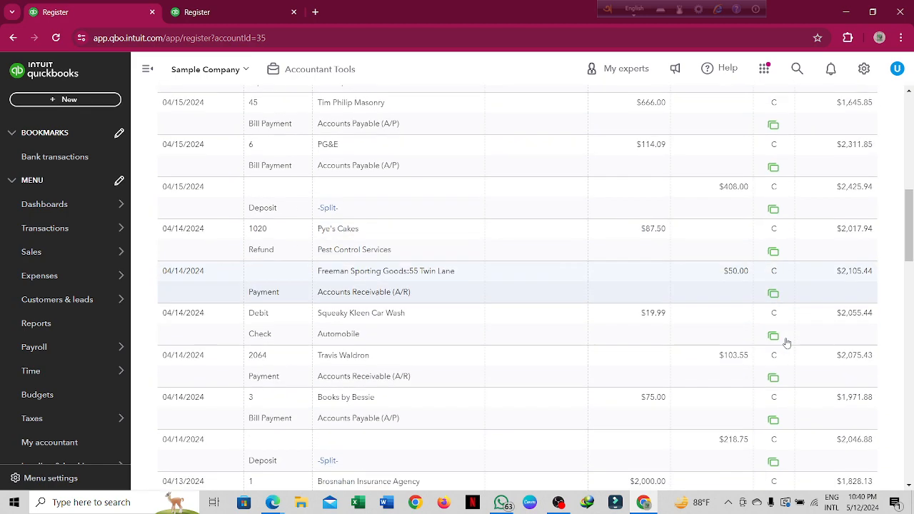
scroll(786, 343, down, 1)
scroll(786, 343, down, 3)
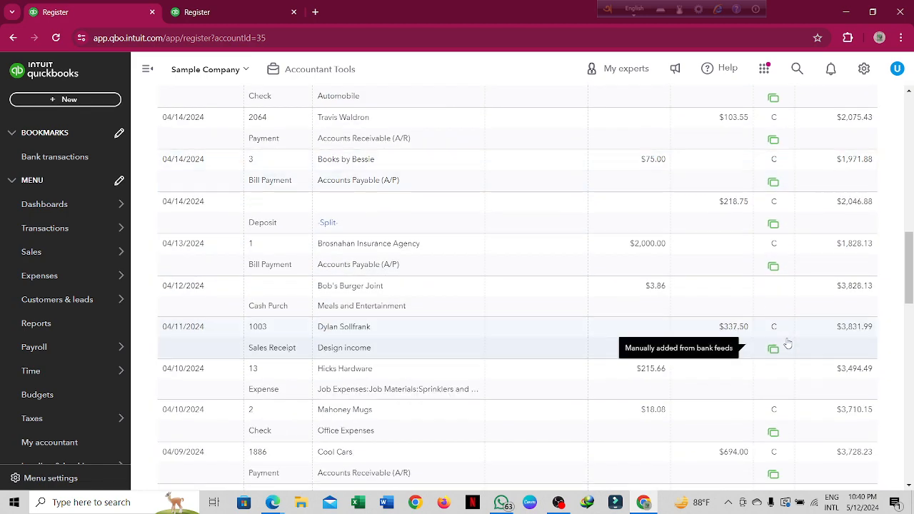
scroll(788, 343, down, 2)
scroll(787, 344, down, 1)
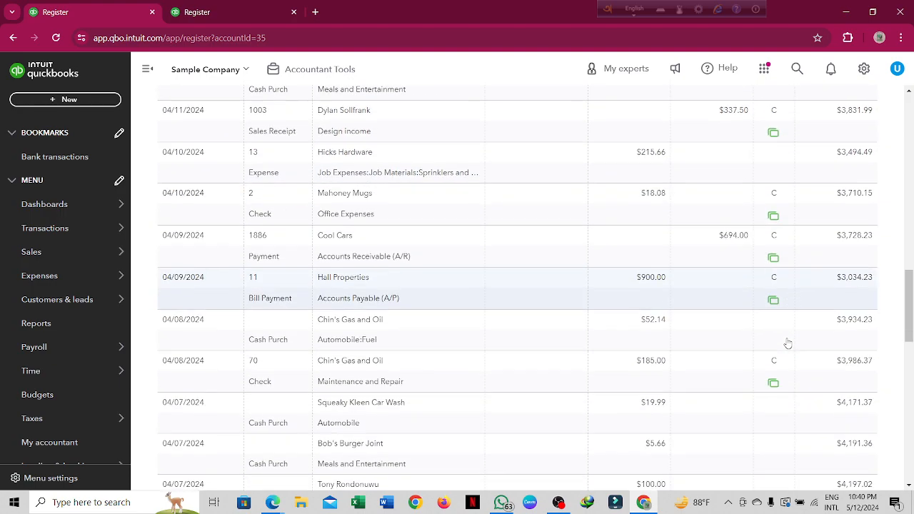
scroll(787, 343, down, 1)
scroll(787, 343, up, 7)
scroll(787, 344, down, 3)
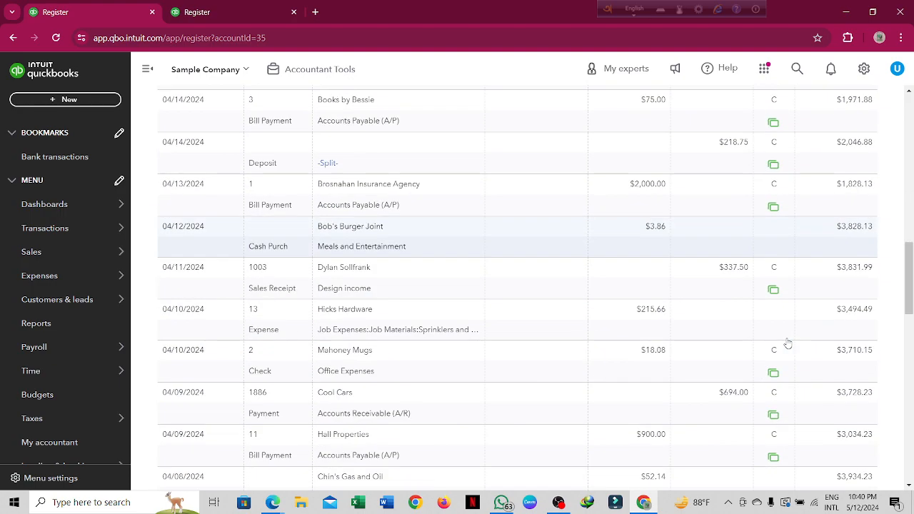
scroll(787, 343, down, 5)
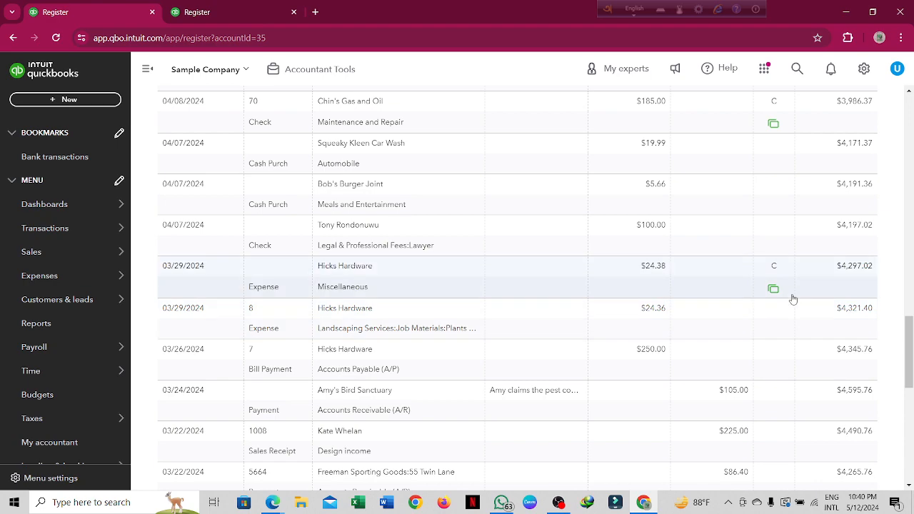
scroll(793, 299, up, 2)
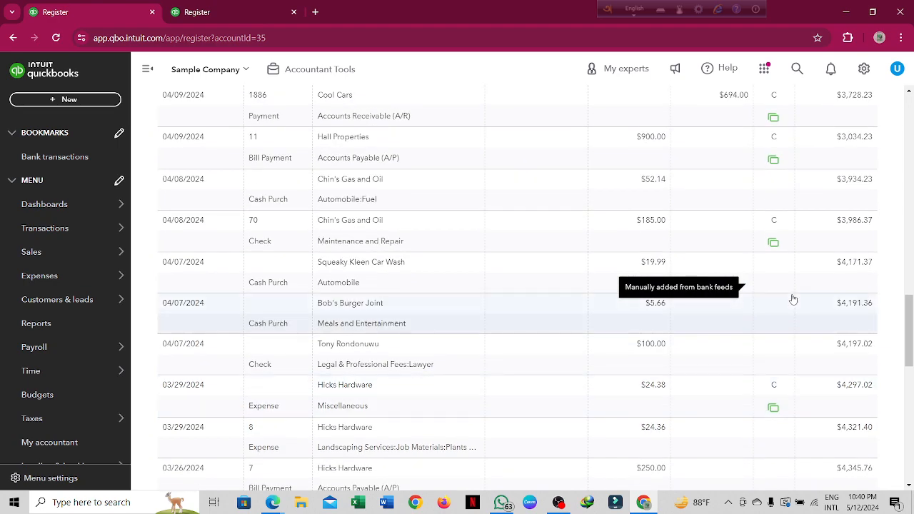
scroll(793, 299, up, 15)
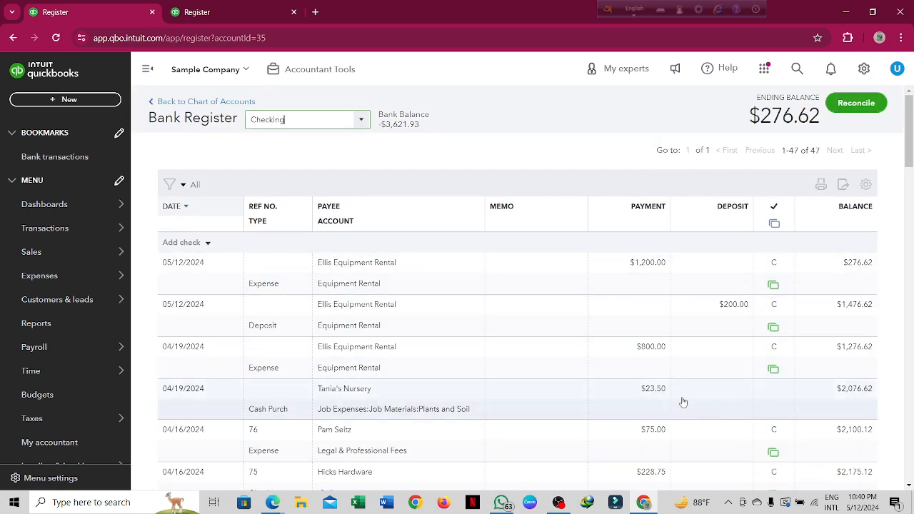
Go through the register again from the newest entry, comparing cleared entries with those lacking a cleared status.
scroll(682, 391, down, 1)
scroll(682, 393, down, 1)
scroll(683, 390, up, 1)
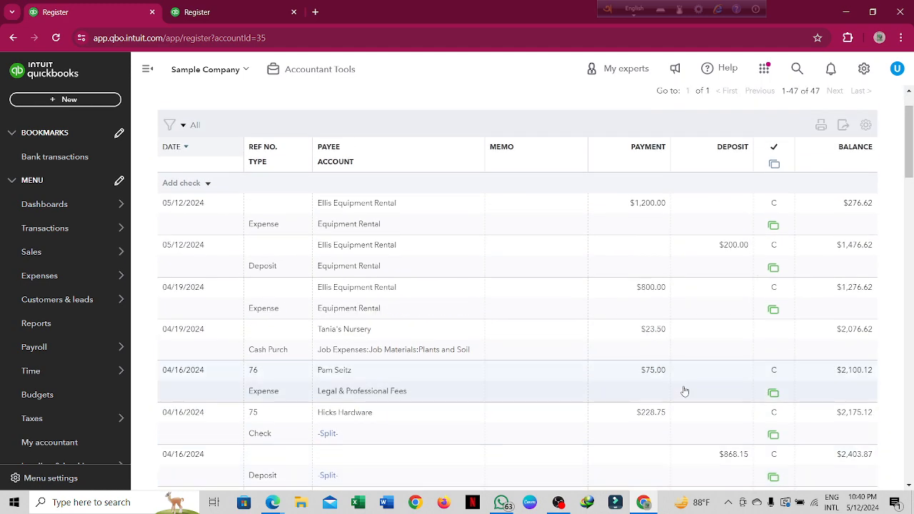
scroll(683, 389, down, 1)
scroll(780, 440, down, 1)
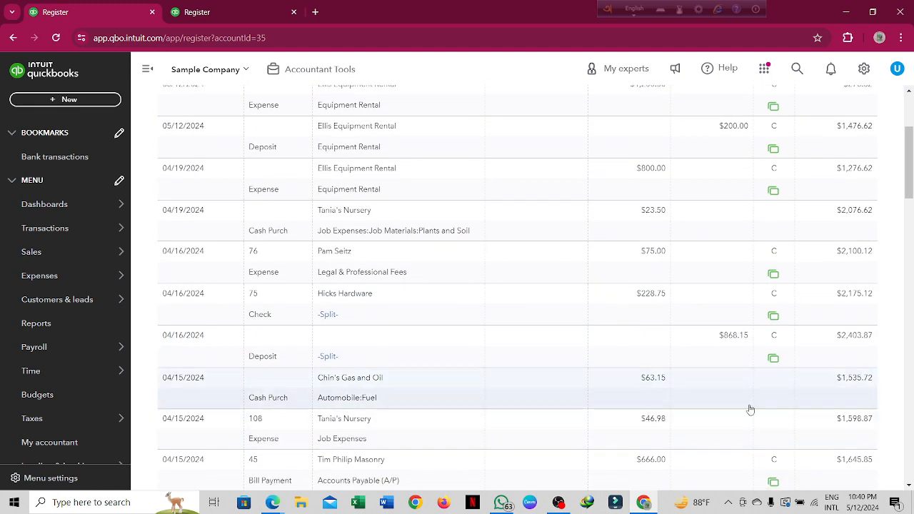
scroll(757, 447, down, 1)
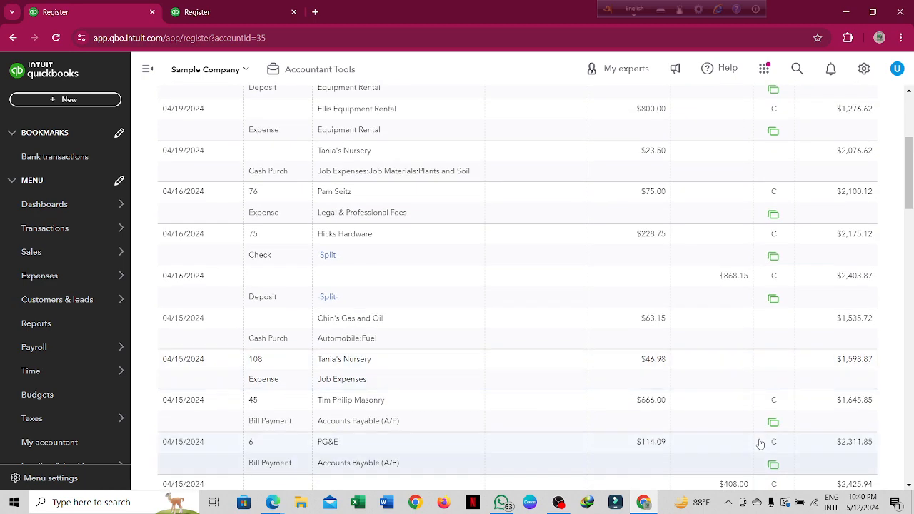
scroll(759, 444, down, 2)
scroll(760, 439, down, 4)
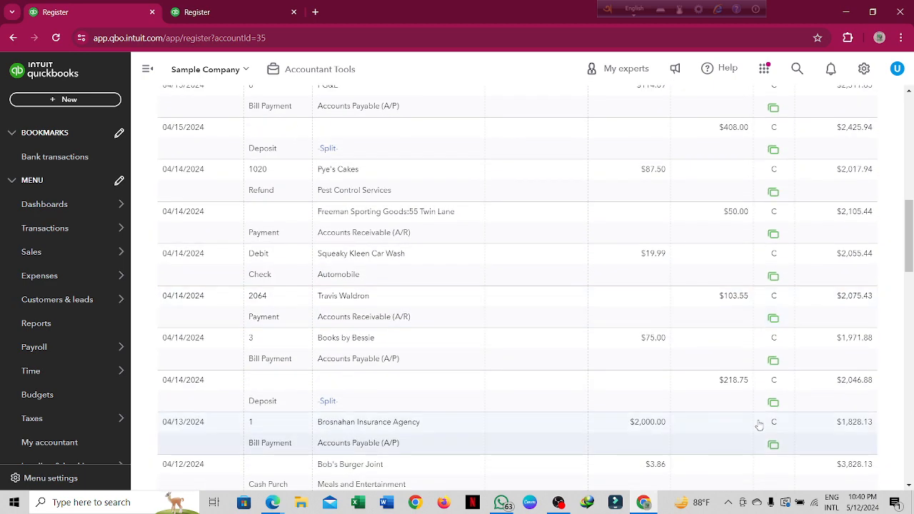
Start a new expense paid from the Checking account with Bob's Burger Joint as the payee.
scroll(759, 428, down, 4)
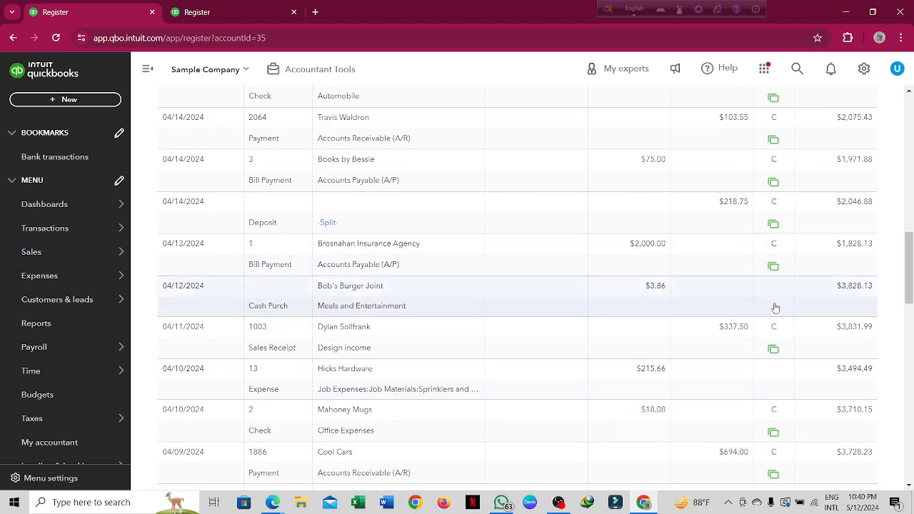
scroll(775, 307, up, 10)
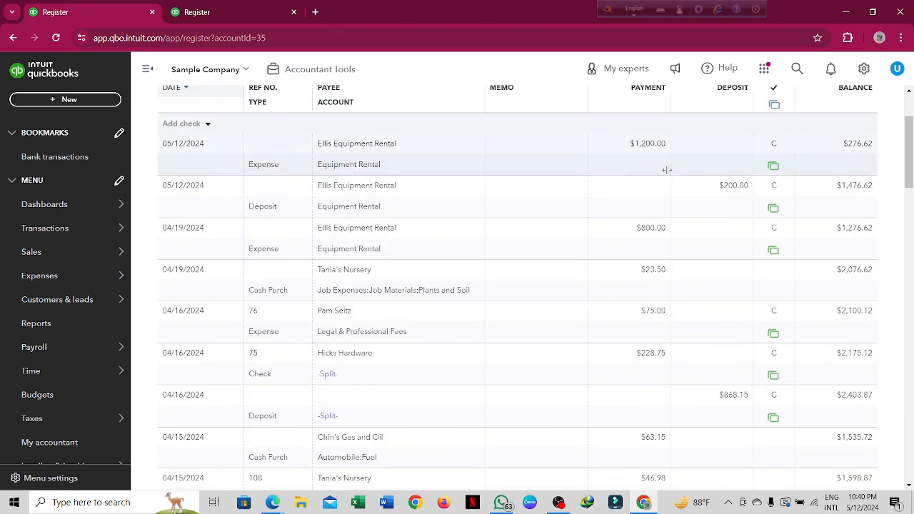
click(92, 101)
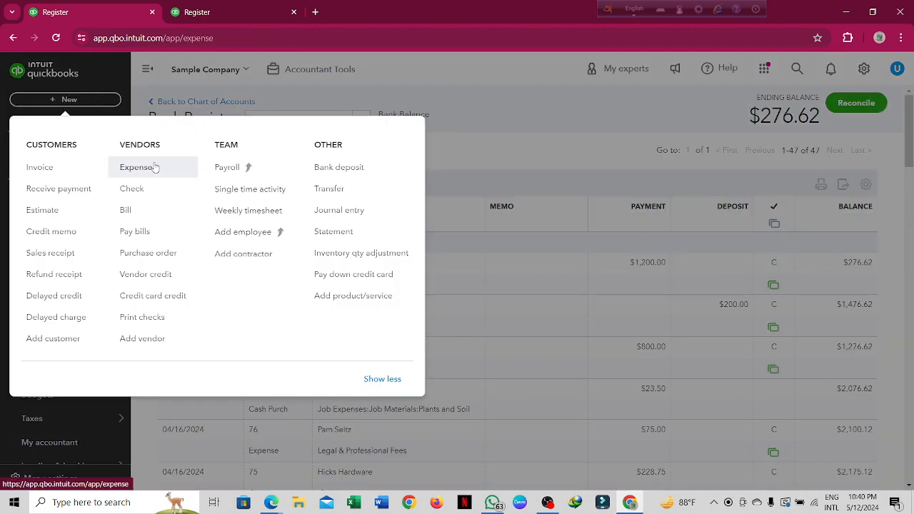
click(154, 165)
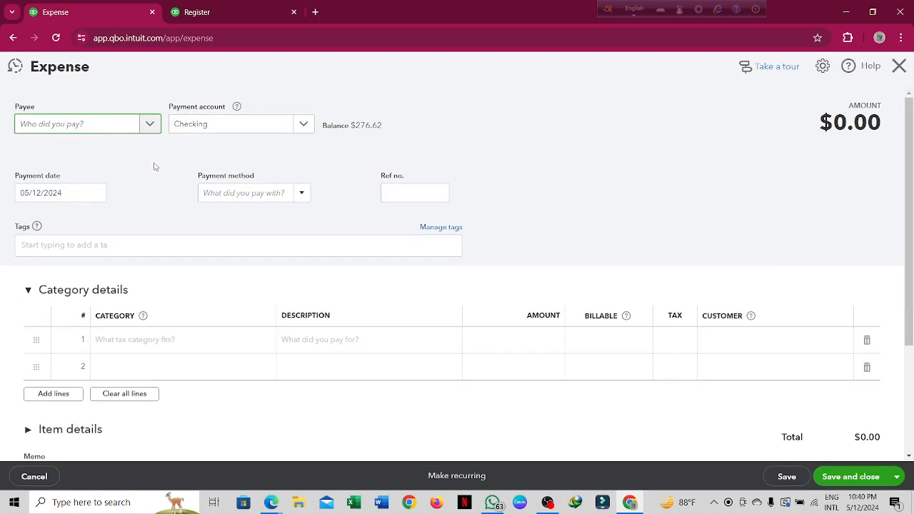
click(147, 124)
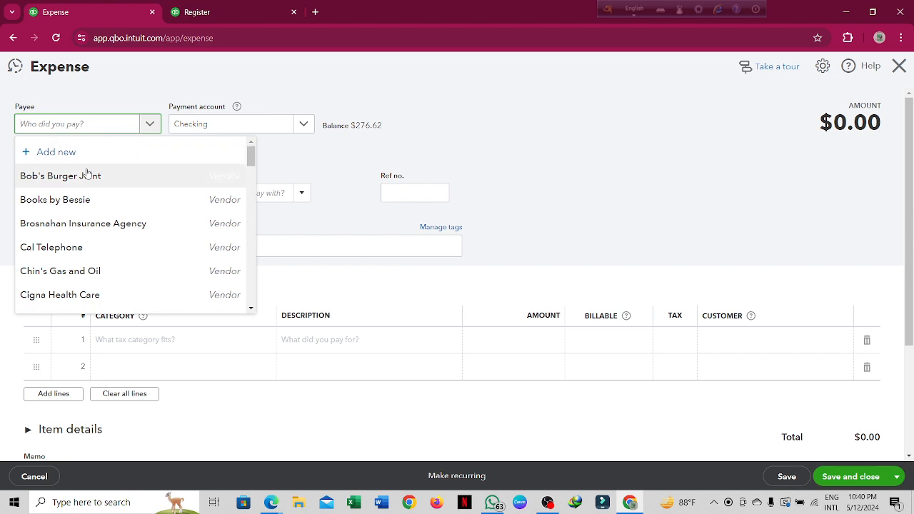
click(130, 177)
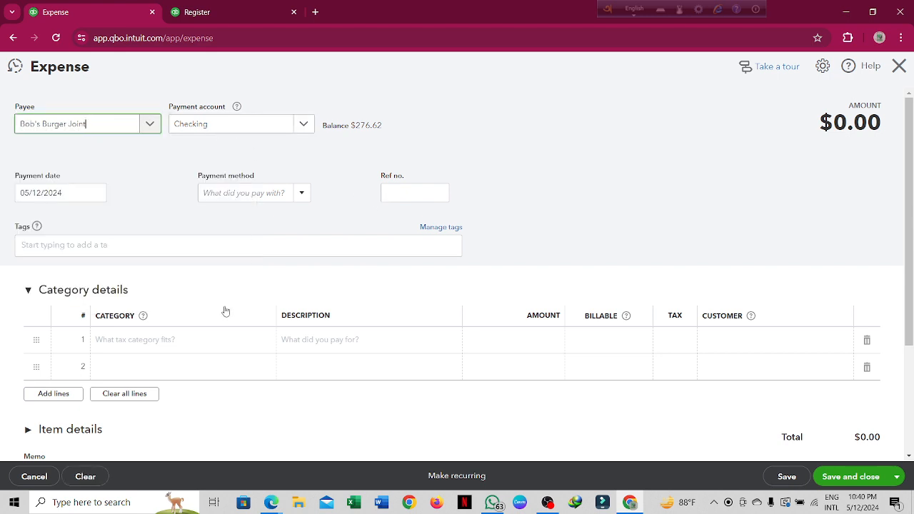
Add an Advertising category line for 650.00 to the expense, and save and close it.
click(155, 346)
click(269, 342)
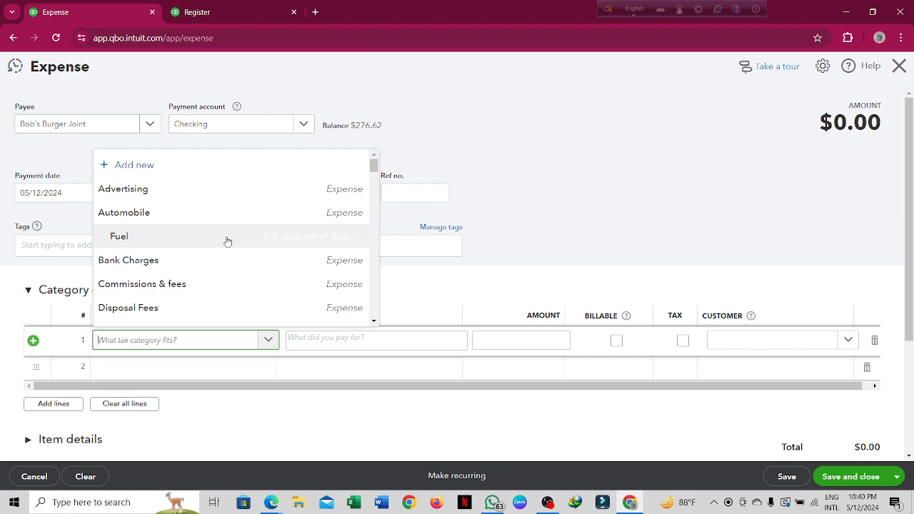
click(216, 188)
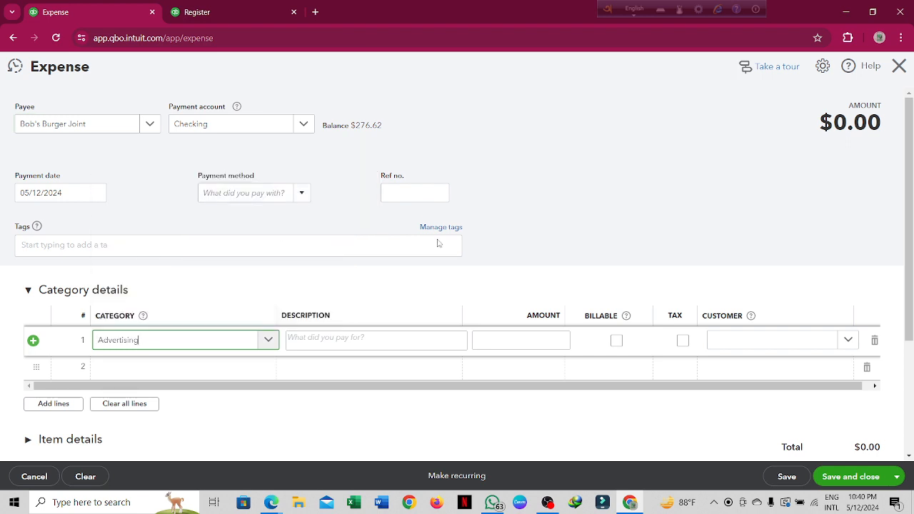
click(537, 340)
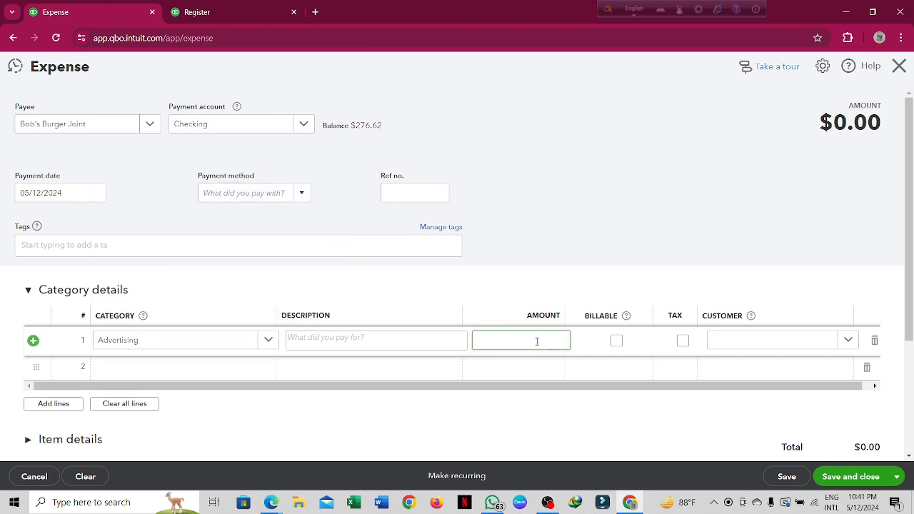
text(650)
click(635, 422)
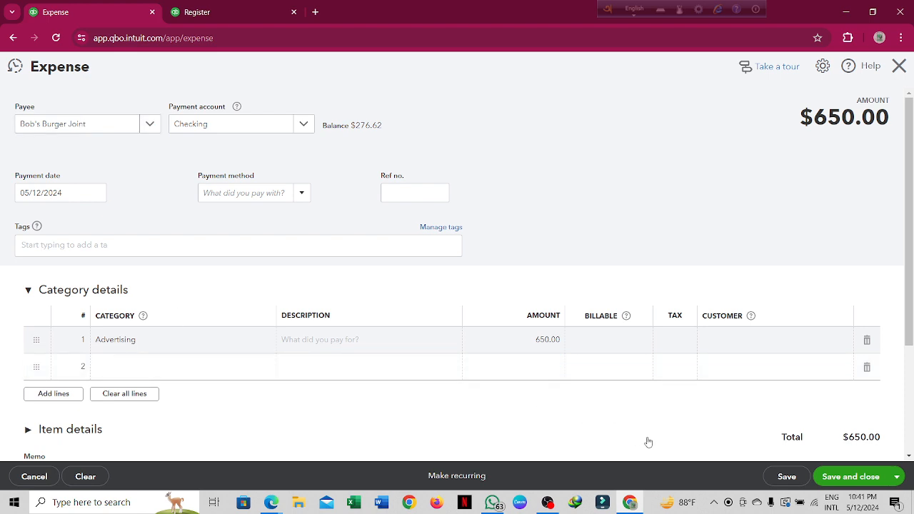
click(871, 477)
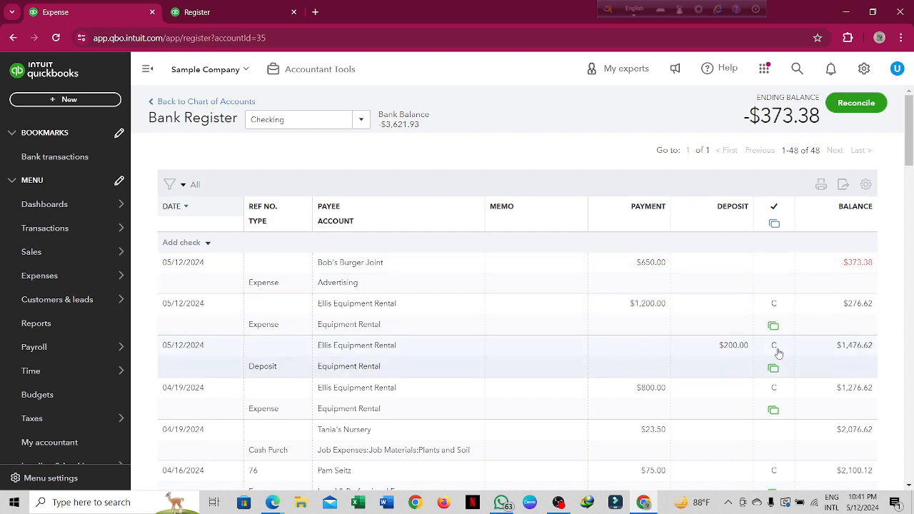
Set the $650.00 Bob's Burger Joint expense to cleared (C) in the Checking register and save the entry.
click(772, 268)
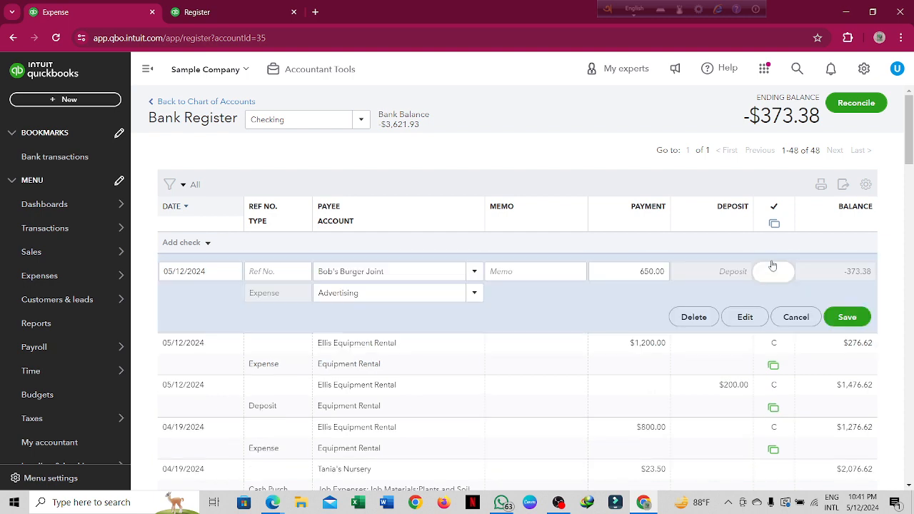
click(854, 321)
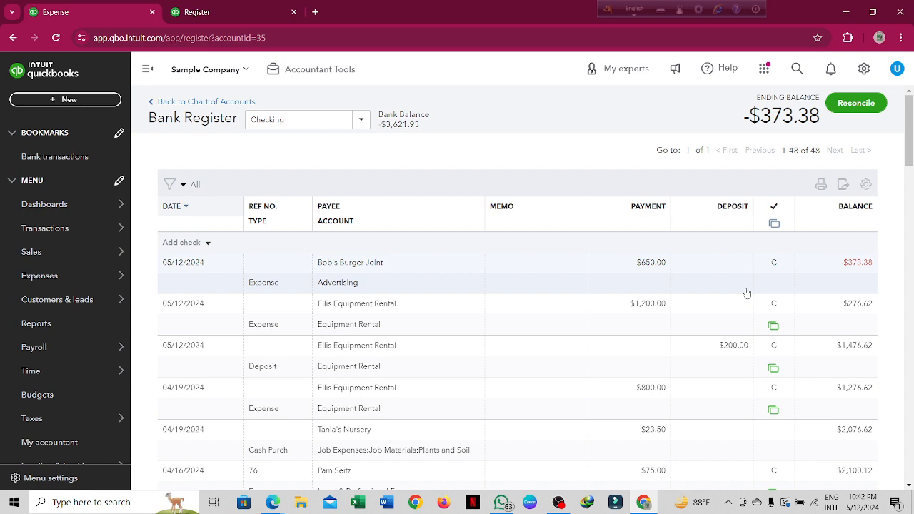
Examine the register, comparing the manually cleared Bob's Burger Joint expense with bank-feed cleared entries and entries without a status.
scroll(728, 300, down, 3)
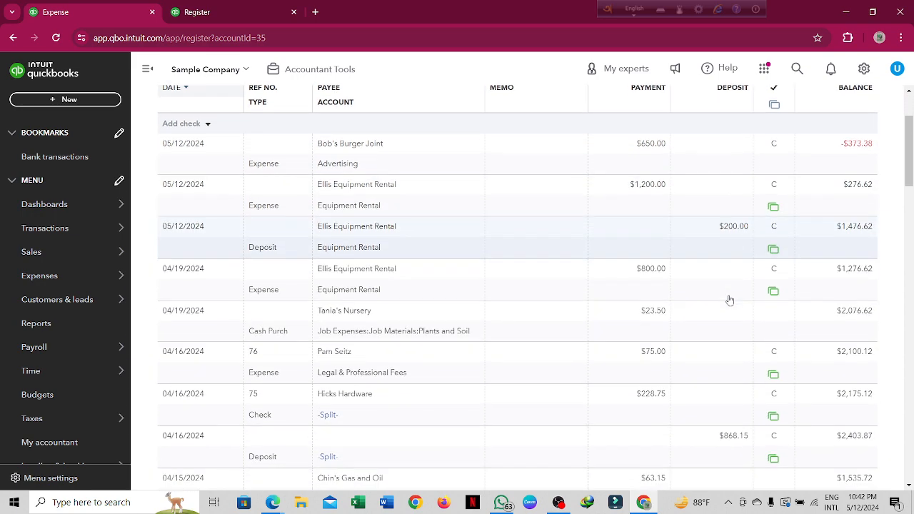
scroll(729, 300, down, 2)
scroll(729, 300, down, 2)
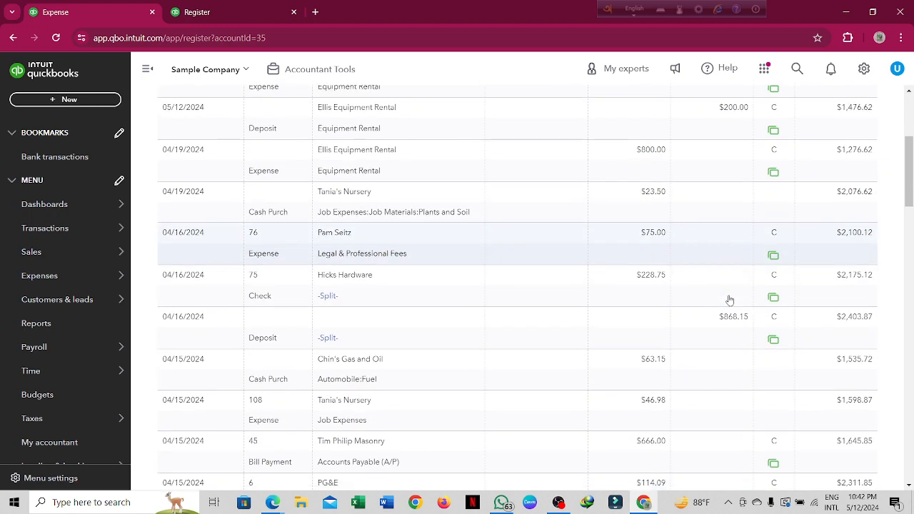
scroll(729, 300, down, 3)
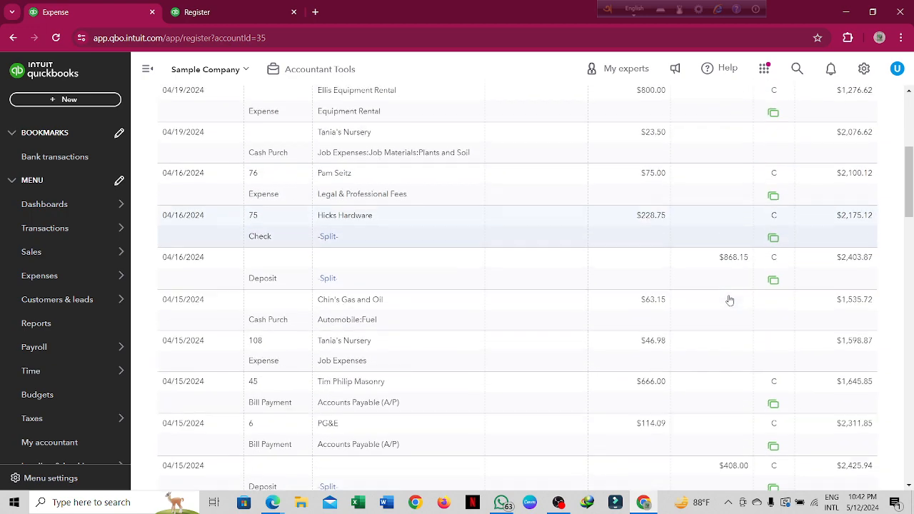
scroll(730, 300, up, 1)
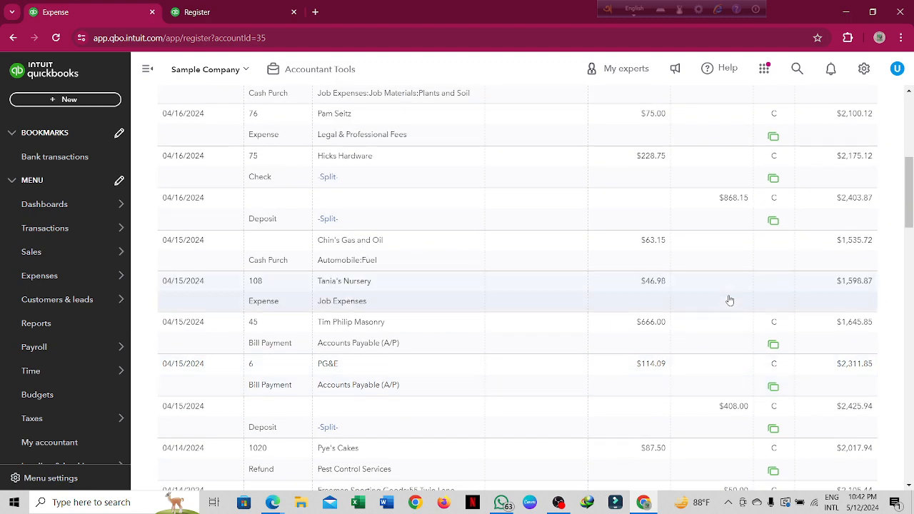
scroll(729, 299, up, 4)
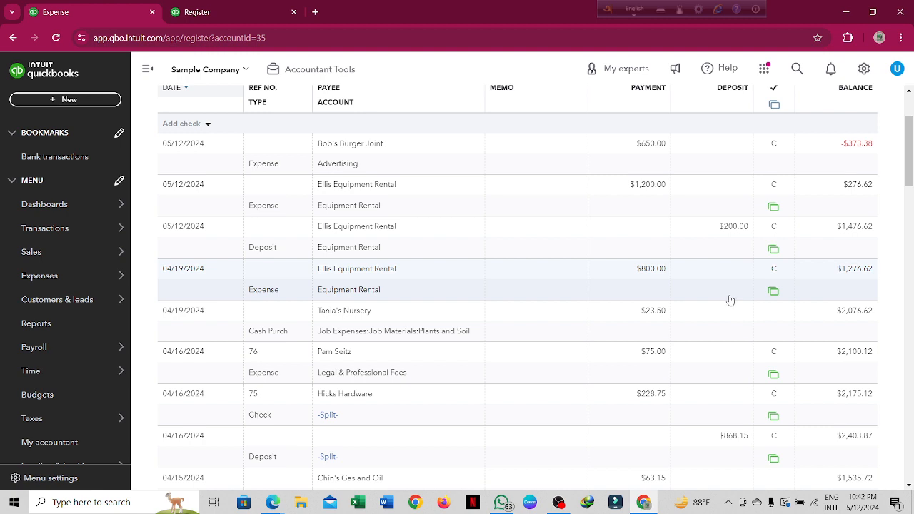
scroll(730, 300, down, 1)
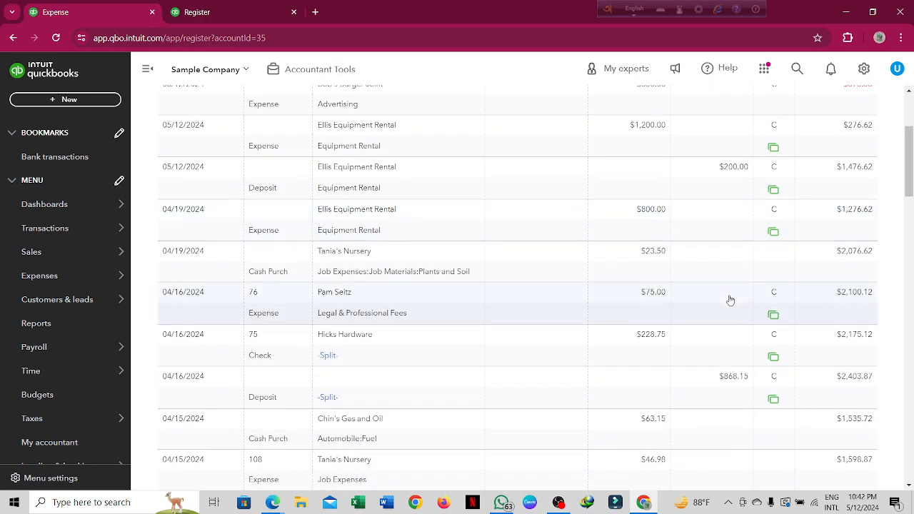
scroll(730, 300, up, 2)
scroll(729, 300, down, 3)
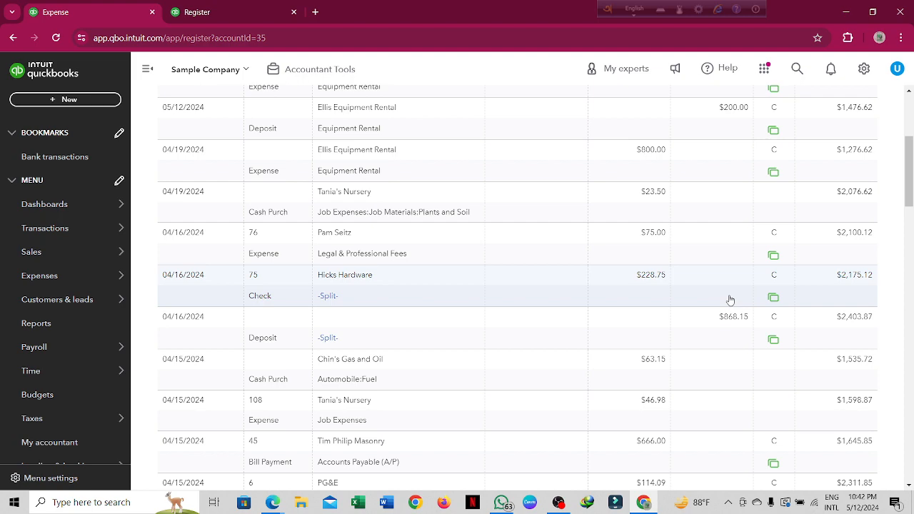
scroll(729, 300, up, 3)
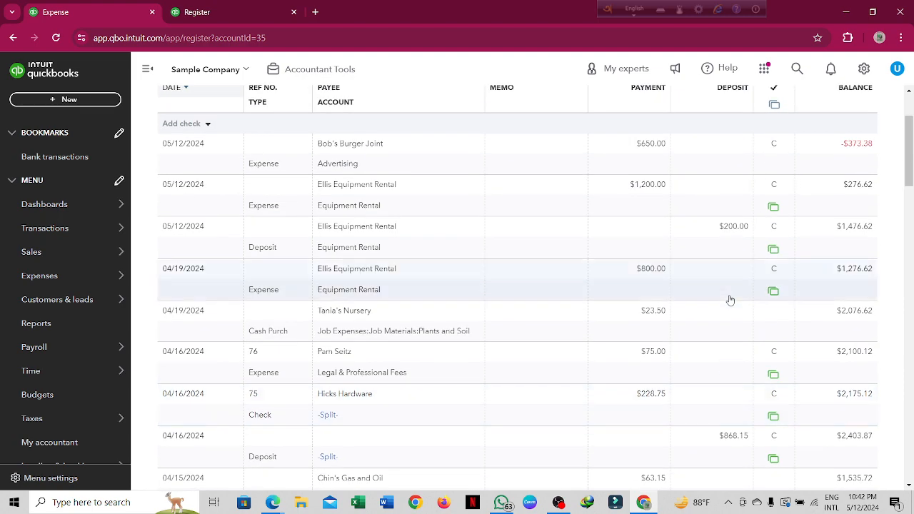
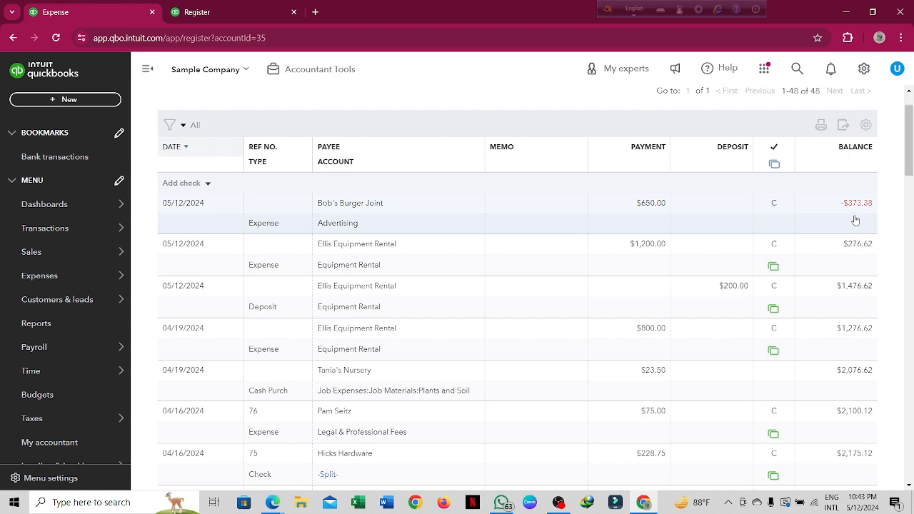
Delete the $650.00 Bob's Burger Joint Advertising expense from the Checking register.
click(726, 222)
click(692, 258)
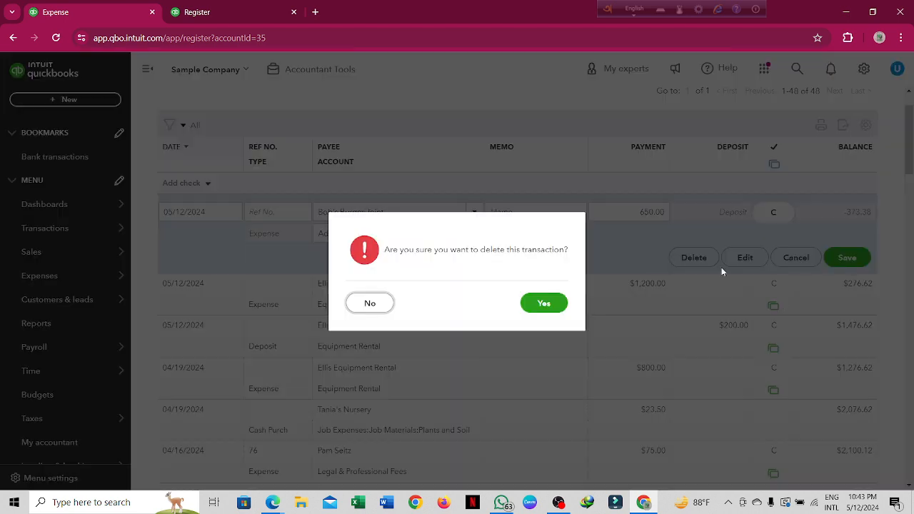
click(538, 302)
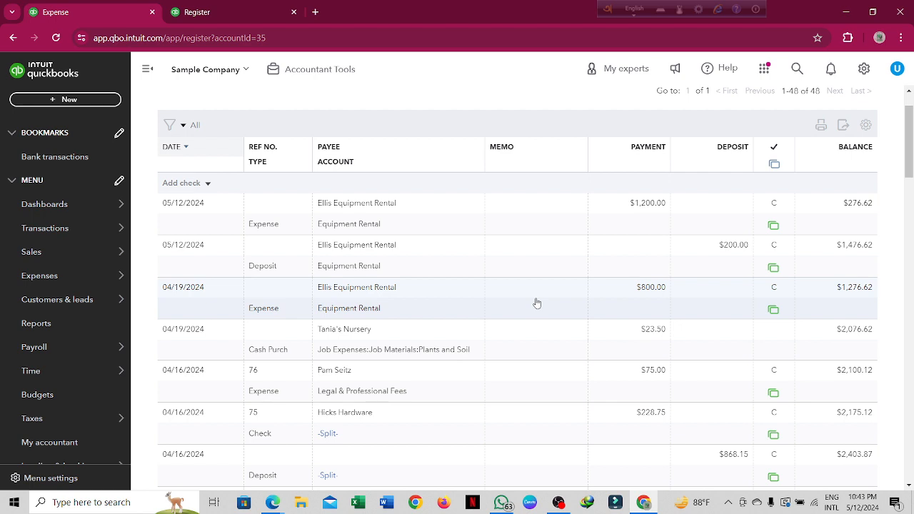
Delete the uncleared $23.50 Tania's Nursery cash purchase dated 04/19/2024 from the register.
mouse_move(74, 277)
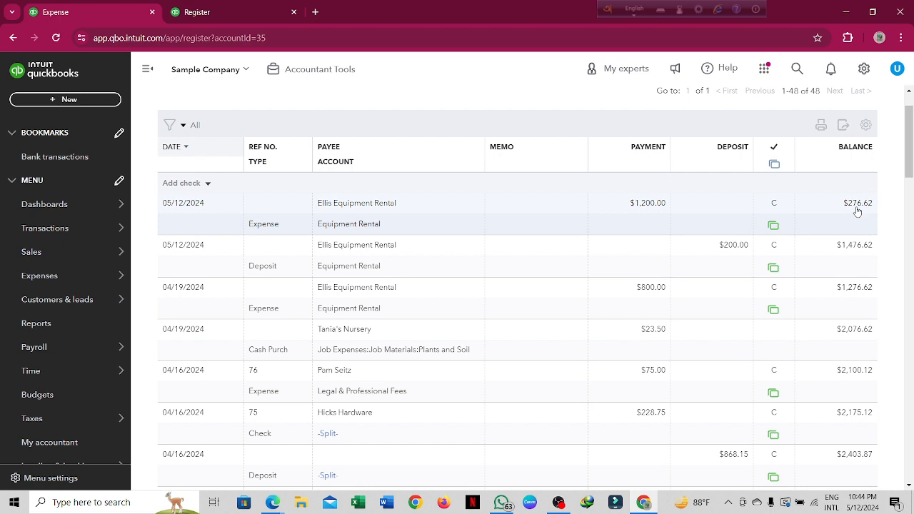
click(780, 340)
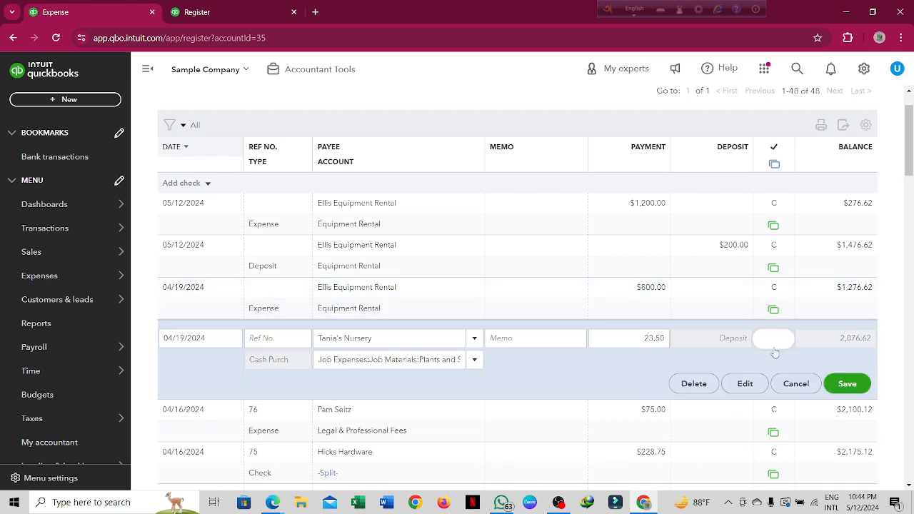
click(691, 385)
click(550, 309)
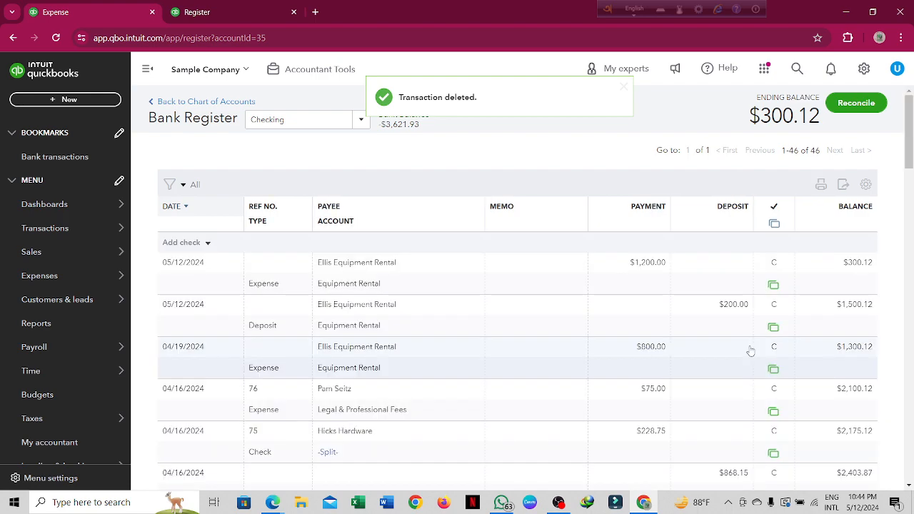
Delete the uncleared $52.14 Chin's Gas and Oil cash purchase dated 04/08/2024 from the register.
scroll(749, 350, down, 10)
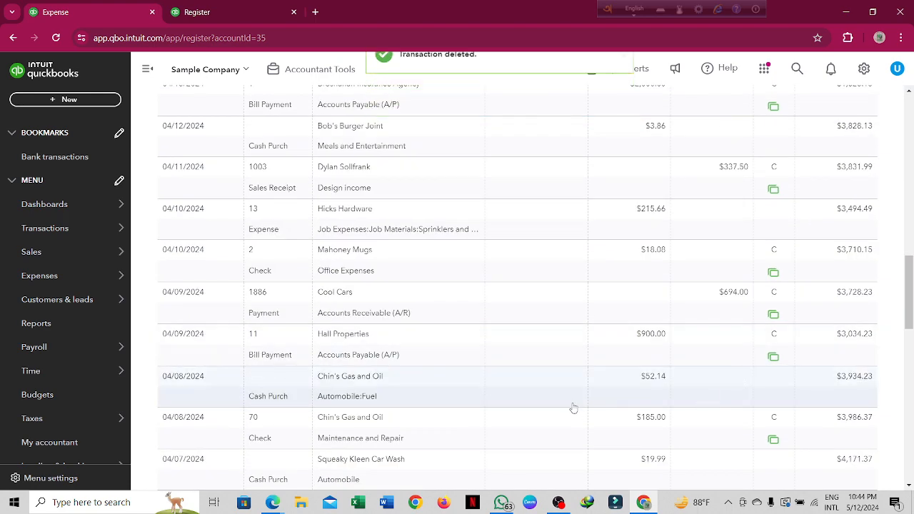
click(696, 389)
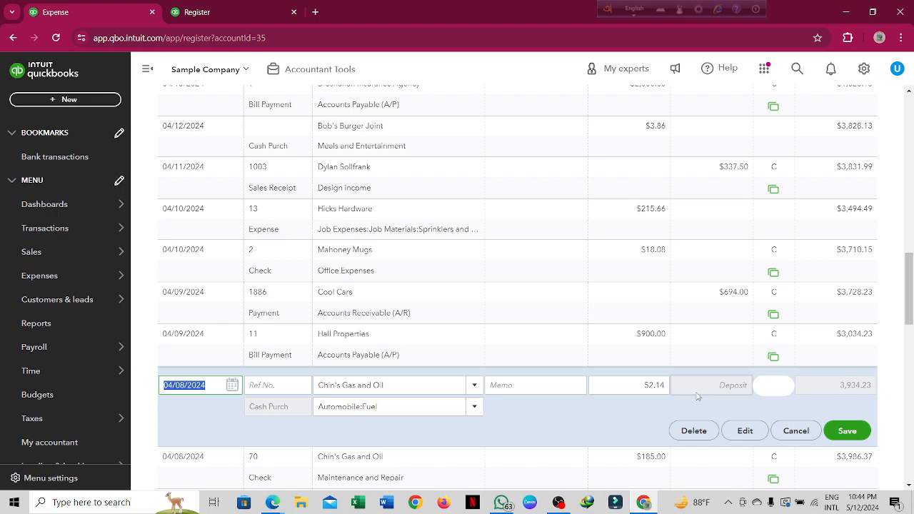
click(693, 430)
click(541, 305)
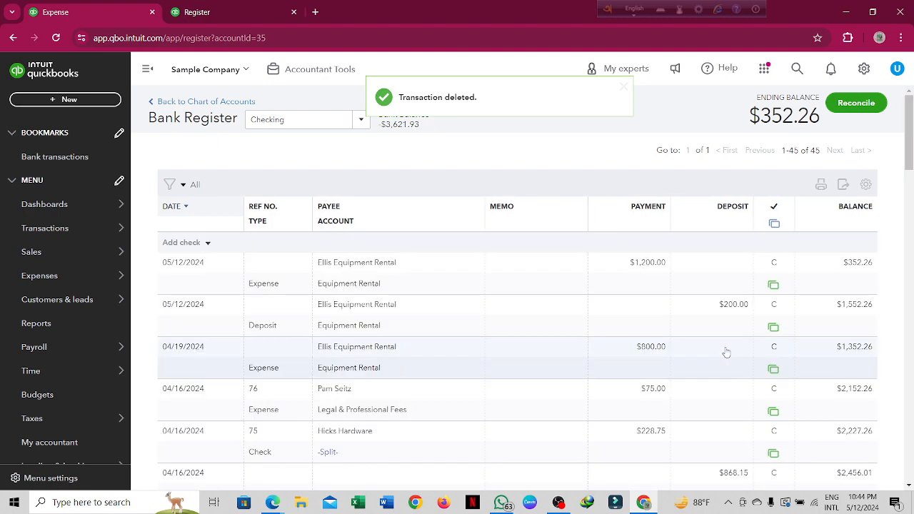
Delete the uncleared $63.15 Chin's Gas and Oil cash purchase dated 04/15/2024 from the register.
scroll(726, 352, down, 2)
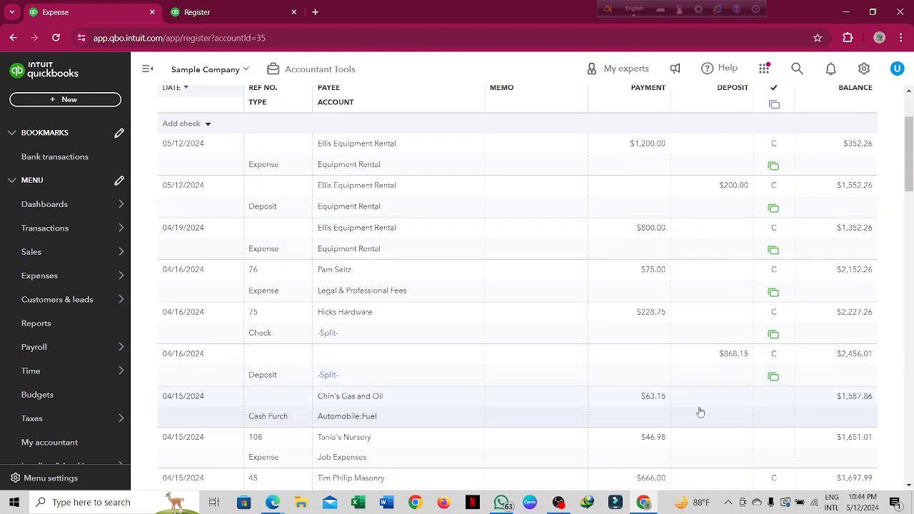
click(707, 420)
click(694, 450)
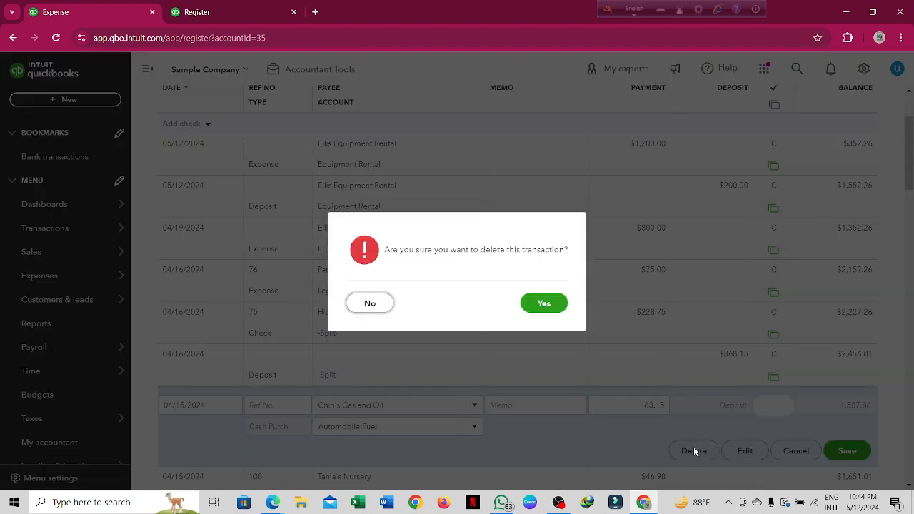
click(544, 304)
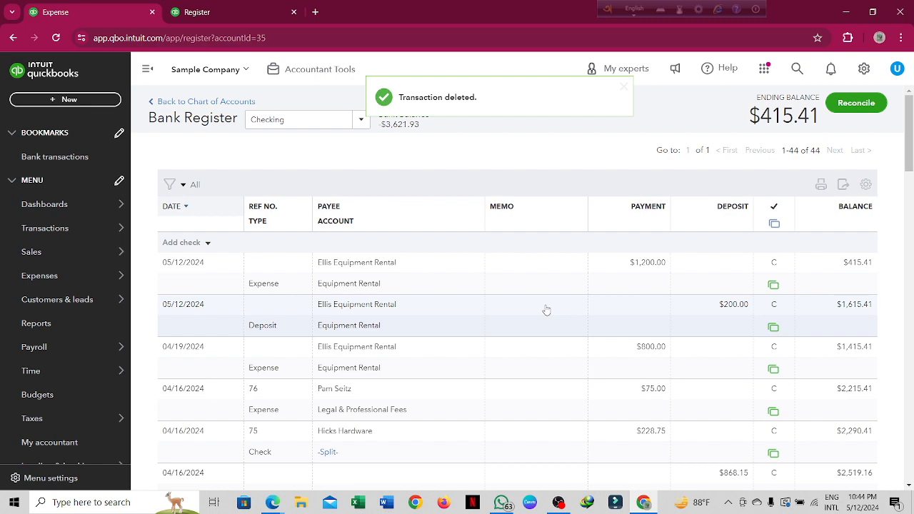
Delete the uncleared $46.98 Tania's Nursery Job Expenses expense dated 04/15/2024 from the register.
scroll(583, 299, down, 2)
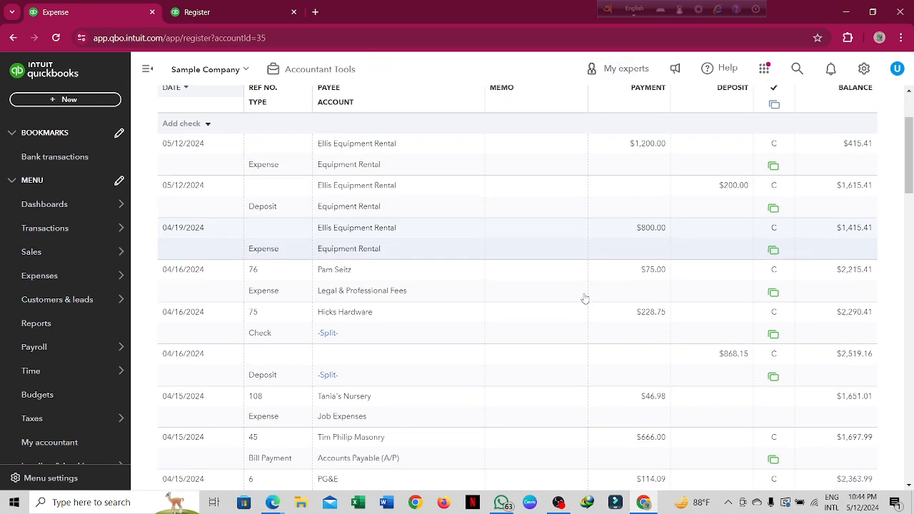
click(730, 412)
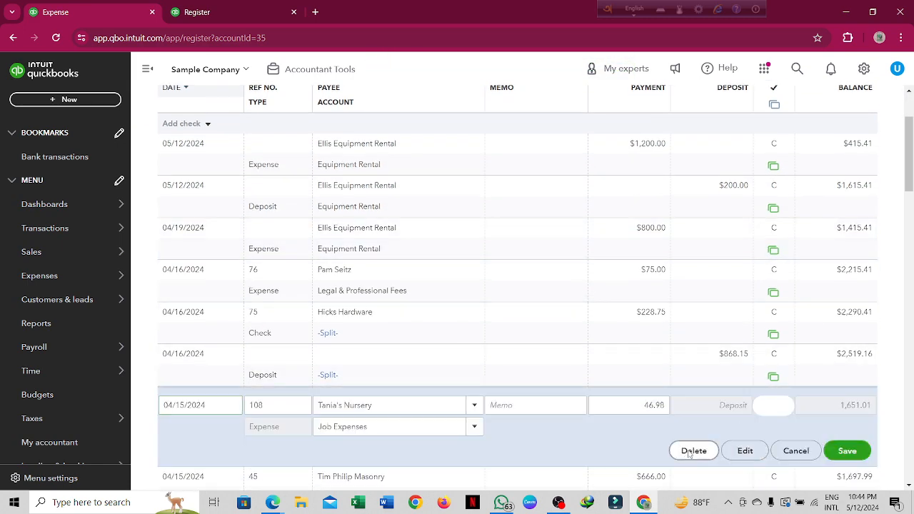
click(689, 452)
click(543, 302)
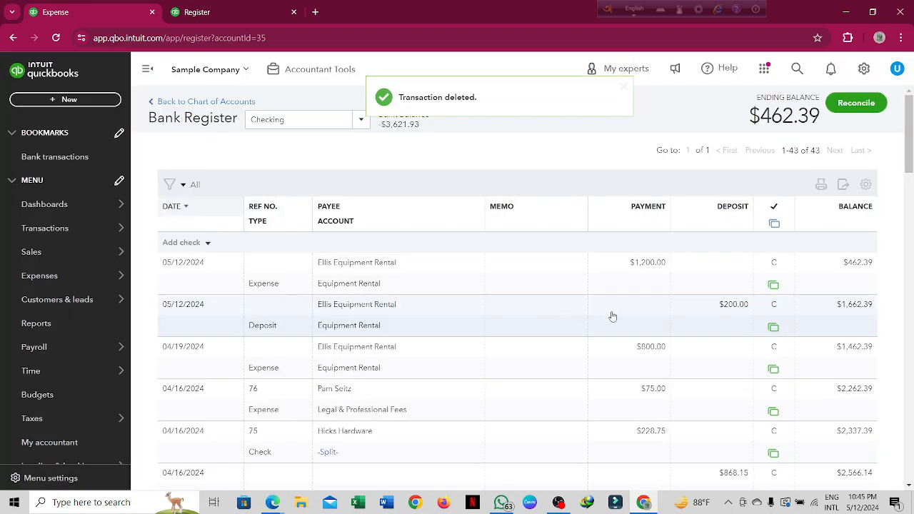
Delete the uncleared $215.66 Hicks Hardware expense dated 04/10/2024 from the register.
scroll(710, 346, down, 1)
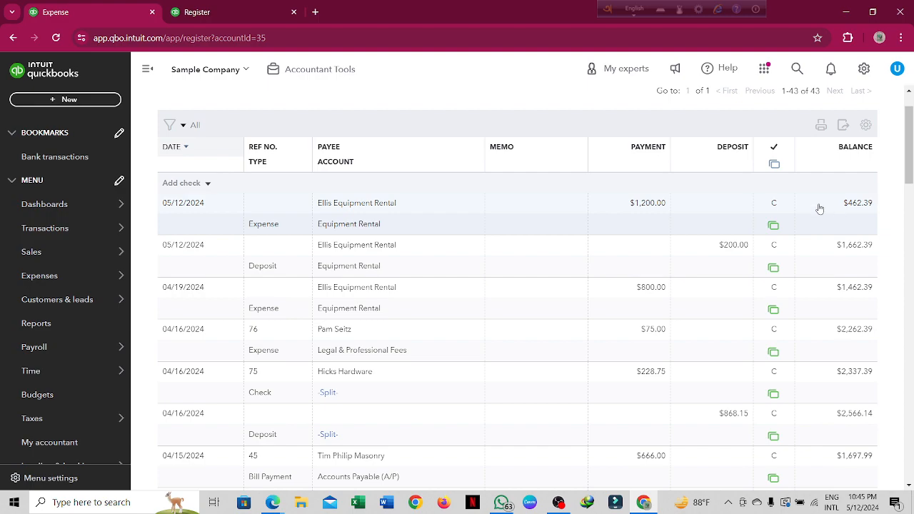
scroll(743, 205, down, 5)
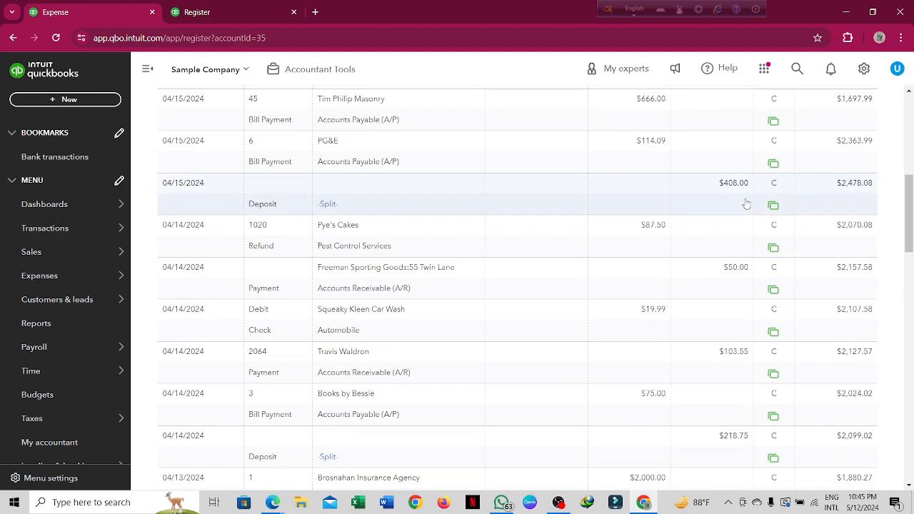
scroll(744, 202, down, 2)
scroll(744, 202, up, 4)
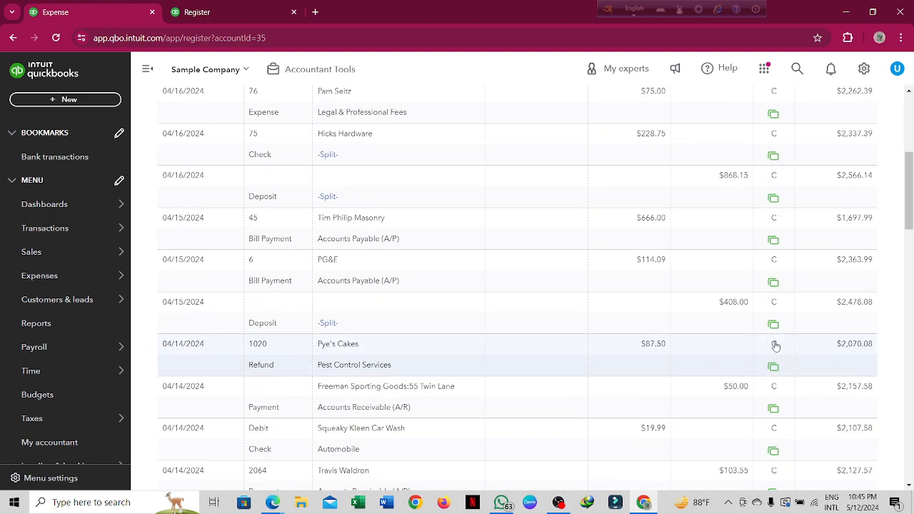
scroll(776, 346, up, 2)
scroll(775, 345, down, 7)
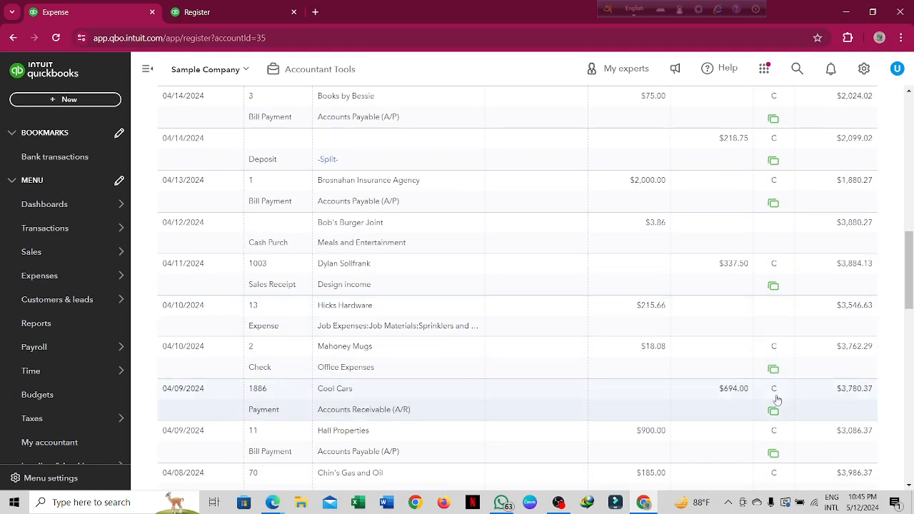
click(750, 314)
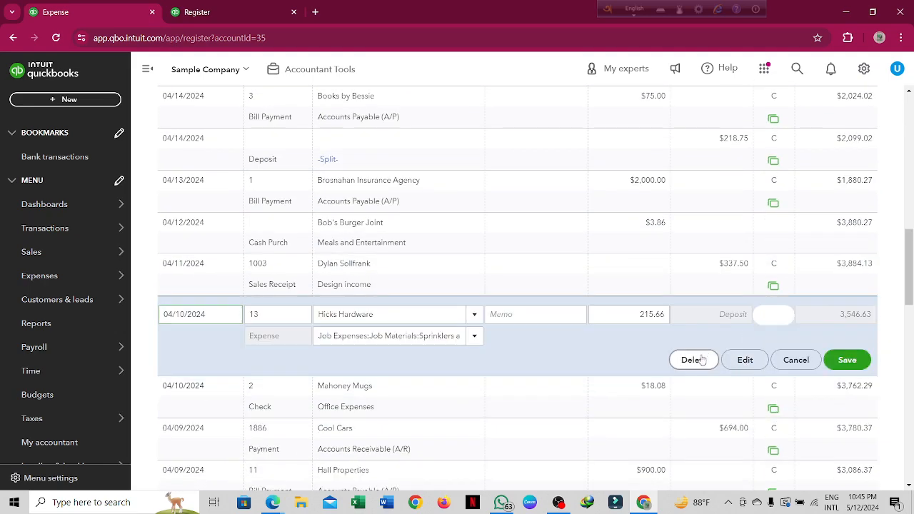
click(693, 360)
click(544, 307)
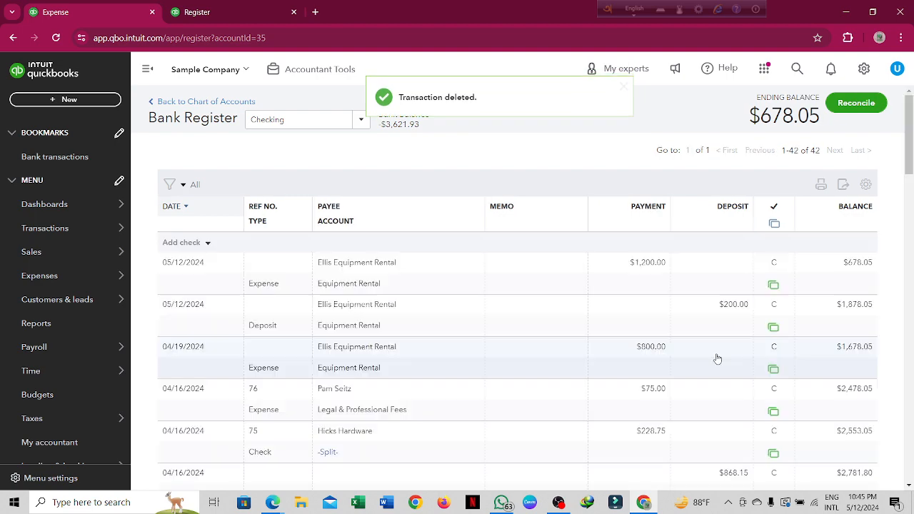
Delete the uncleared $3.86 Bob's Burger Joint cash purchase dated 04/12/2024 from the register.
scroll(717, 359, down, 5)
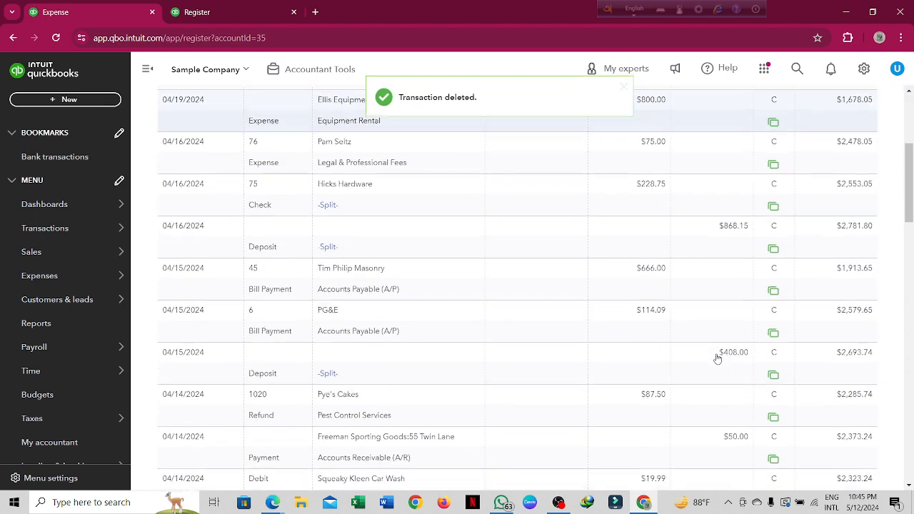
scroll(717, 359, down, 6)
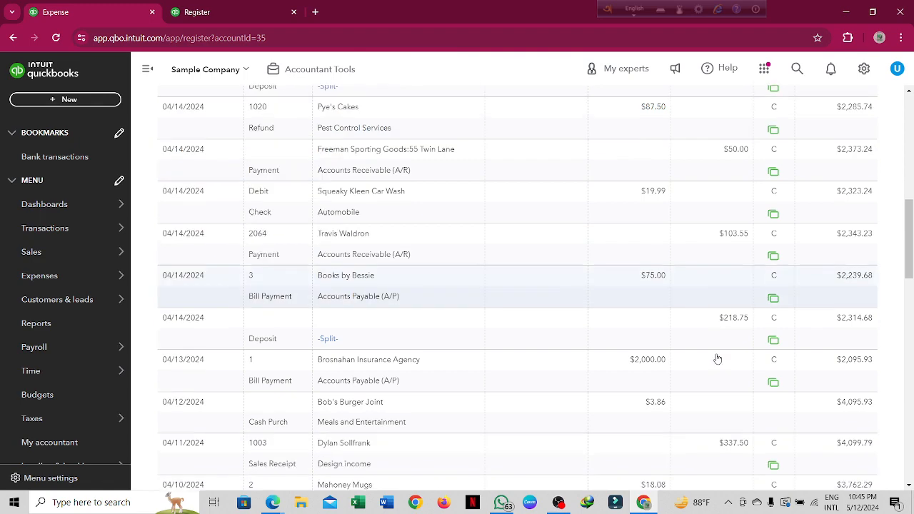
click(759, 293)
click(693, 336)
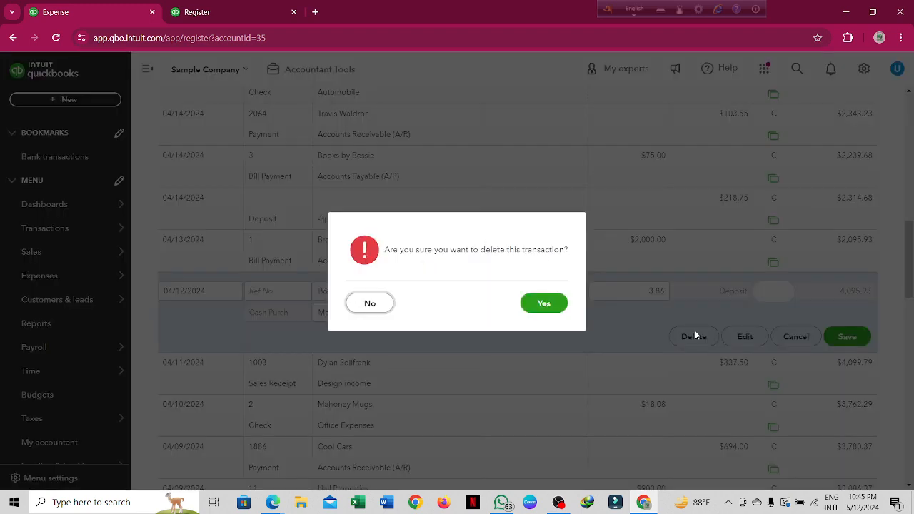
click(555, 301)
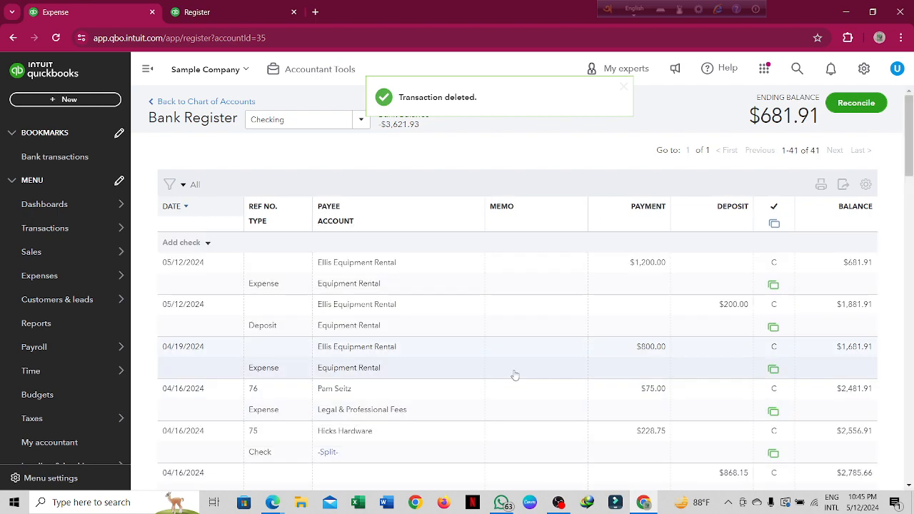
Delete the uncleared $19.99 Squeaky Kleen Car Wash cash purchase dated 04/07/2024 from the register.
scroll(618, 365, down, 4)
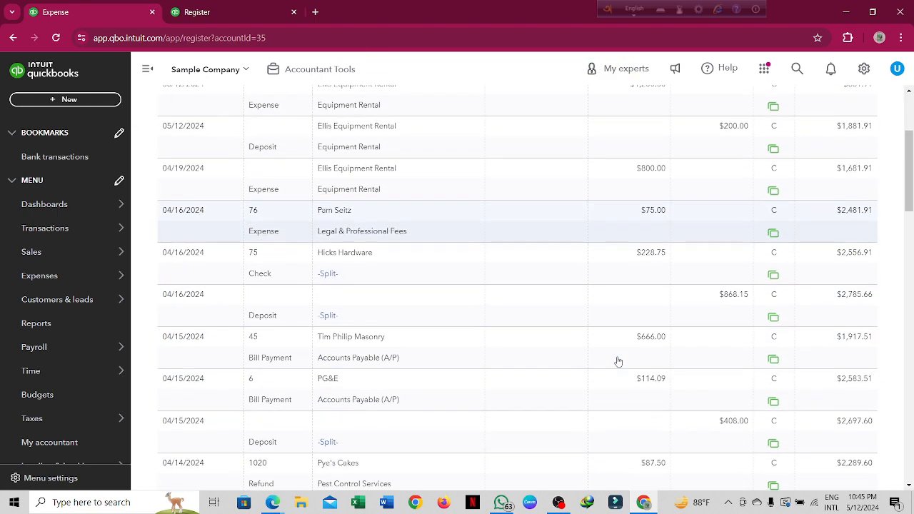
scroll(619, 359, up, 1)
scroll(618, 359, down, 5)
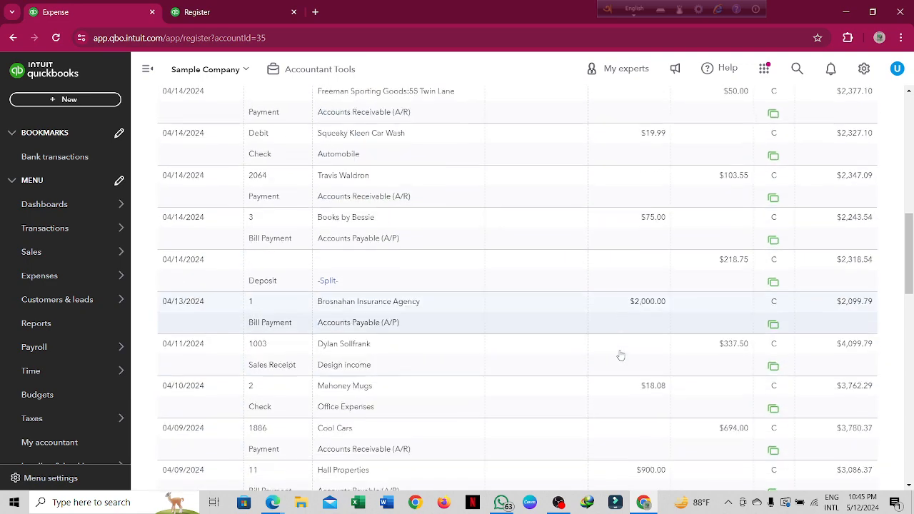
scroll(620, 355, down, 4)
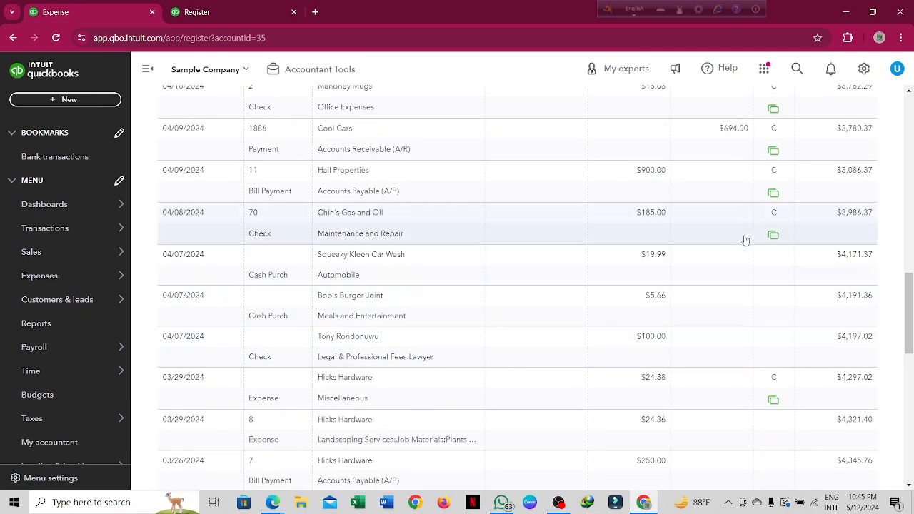
click(723, 265)
click(698, 308)
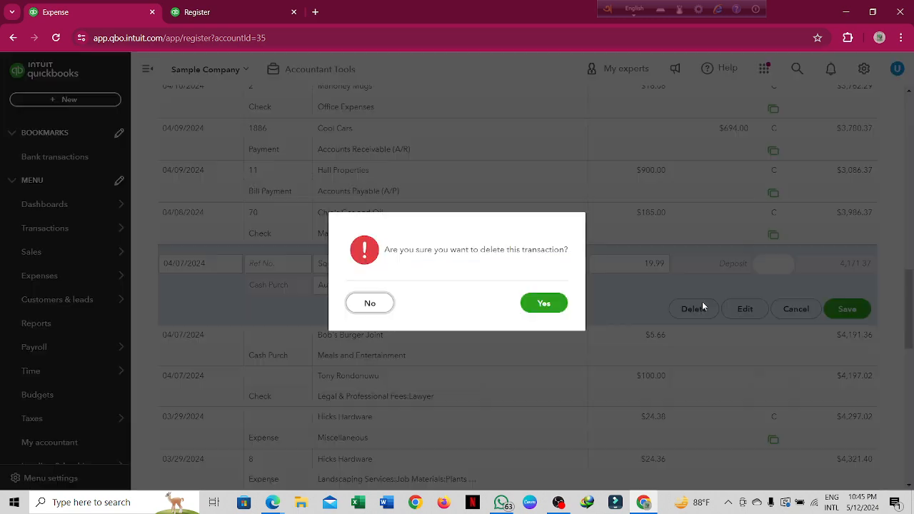
click(544, 304)
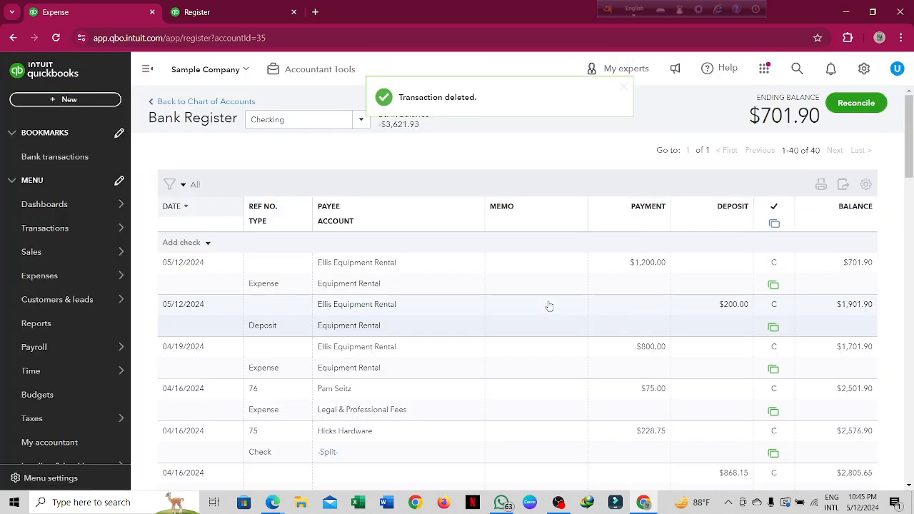
Delete the uncleared $5.66 Bob's Burger Joint cash purchase dated 04/07/2024 from the register.
scroll(696, 349, down, 5)
scroll(697, 347, down, 2)
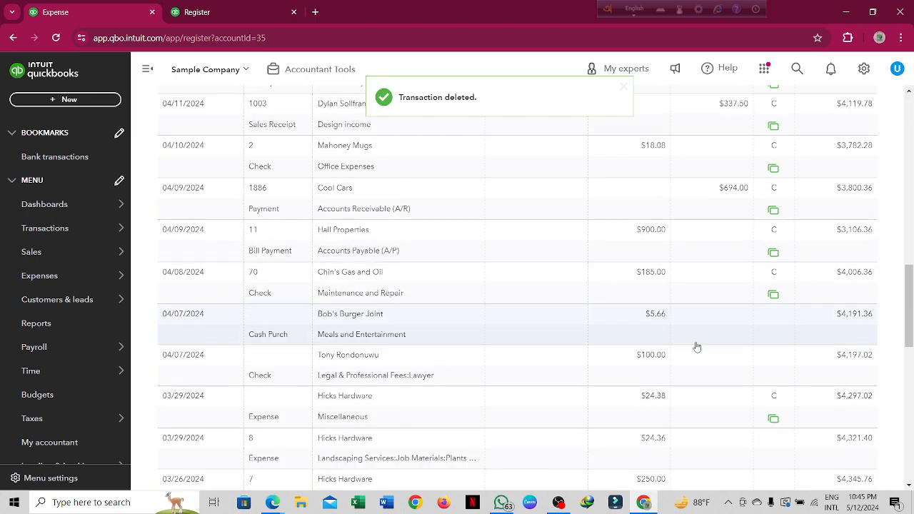
click(750, 322)
click(694, 368)
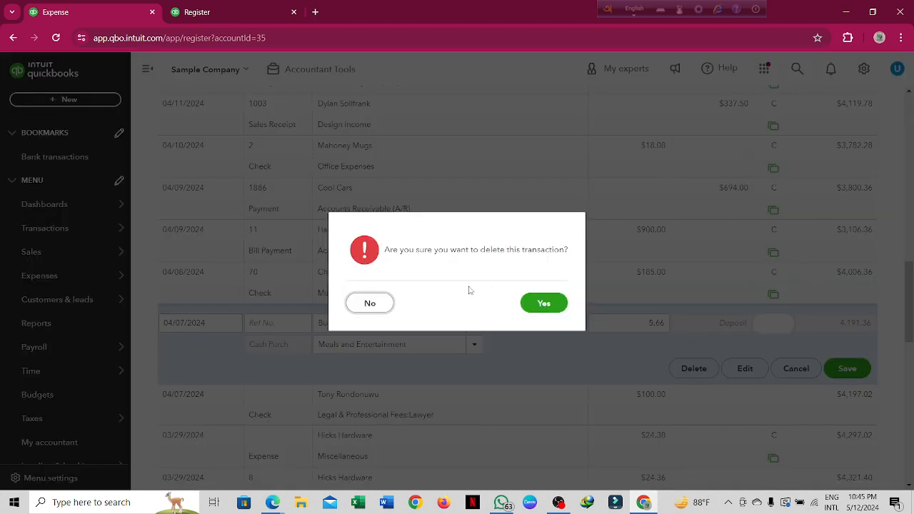
click(543, 304)
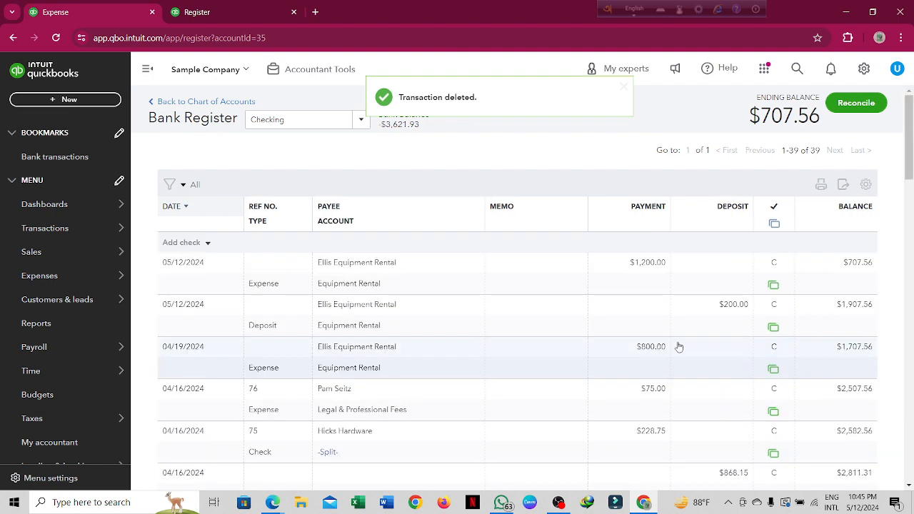
Delete the uncleared $100.00 Legal & Professional Fees:Lawyer check dated 04/07/2024 from the register.
scroll(676, 347, down, 10)
scroll(679, 347, down, 3)
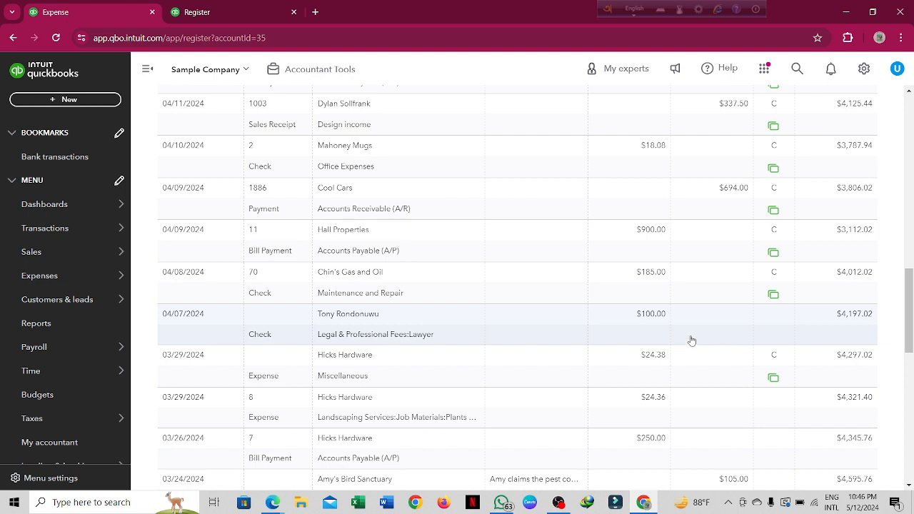
click(686, 327)
click(693, 369)
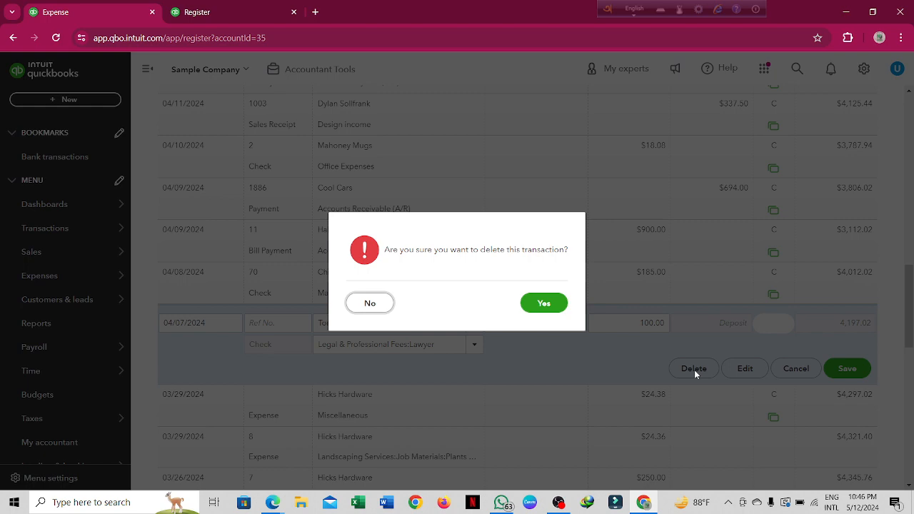
click(542, 303)
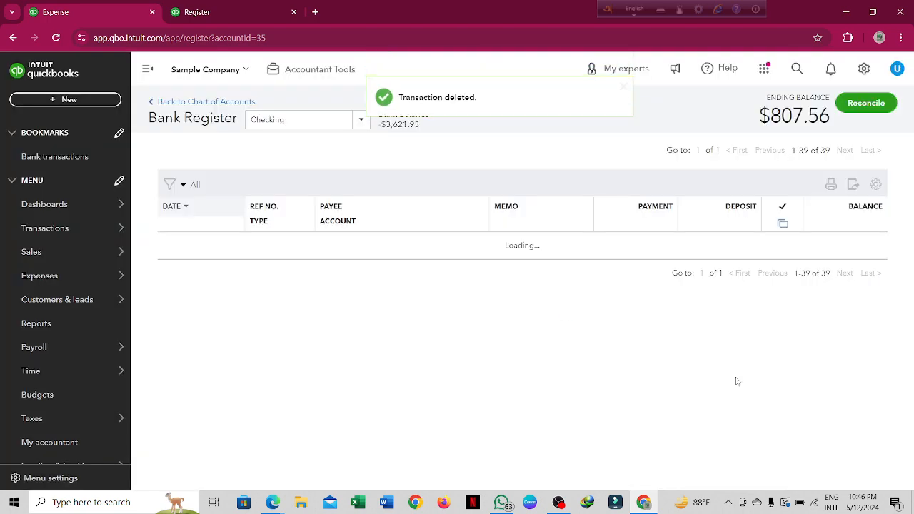
Delete the uncleared $24.36 Hicks Hardware expense dated 03/29/2024 from the register.
scroll(662, 400, down, 1)
scroll(664, 397, down, 7)
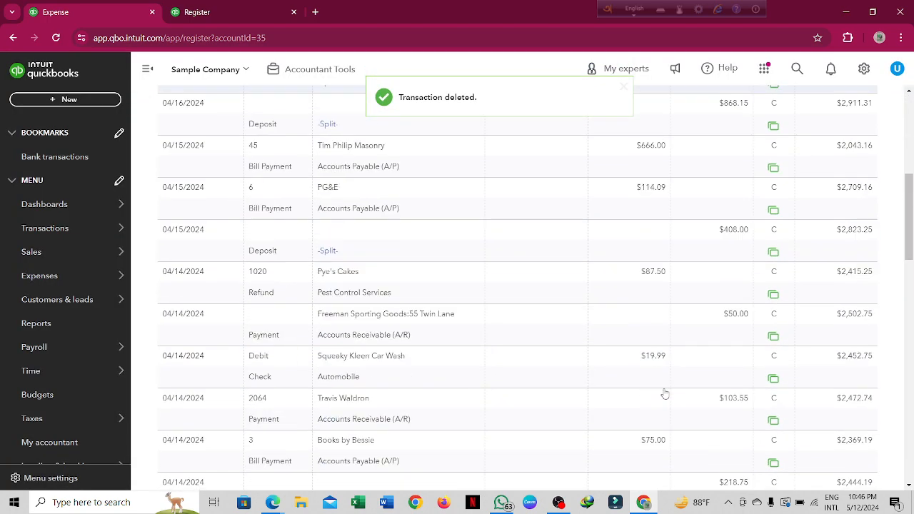
scroll(665, 394, up, 3)
scroll(665, 394, down, 4)
scroll(664, 394, down, 5)
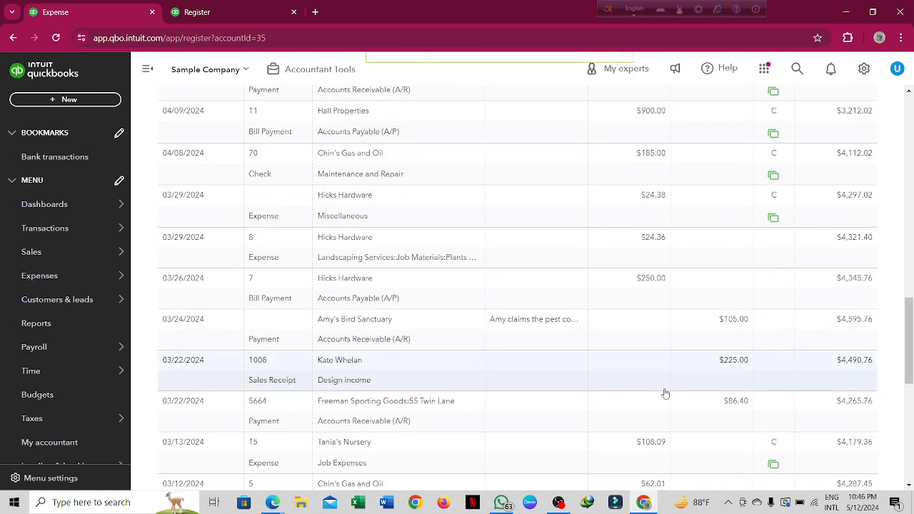
click(688, 243)
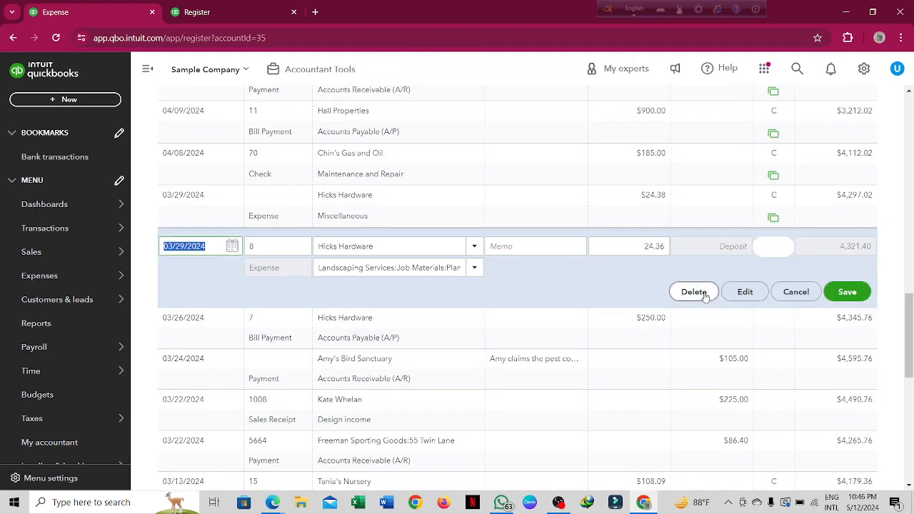
click(694, 292)
click(544, 305)
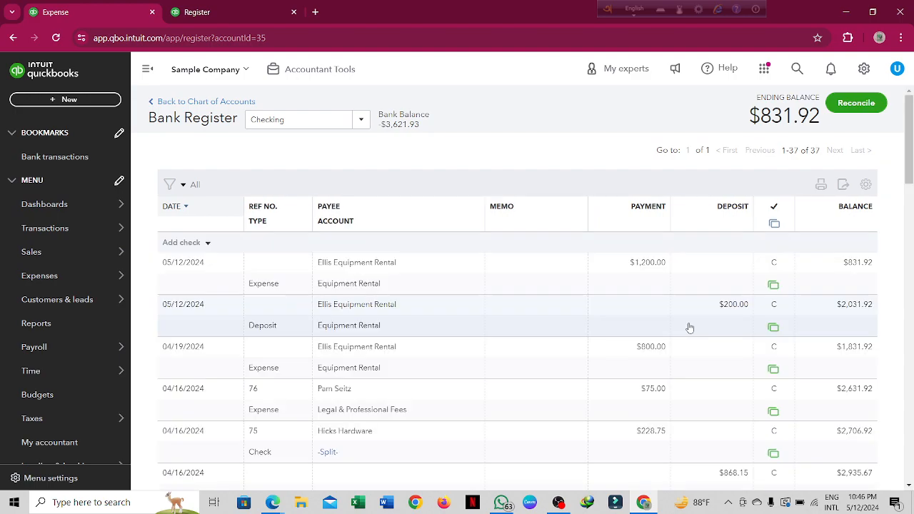
Delete the uncleared $250.00 Hicks Hardware bill payment dated 03/26/2024, including its link to other transactions.
scroll(690, 327, down, 3)
scroll(690, 327, down, 3)
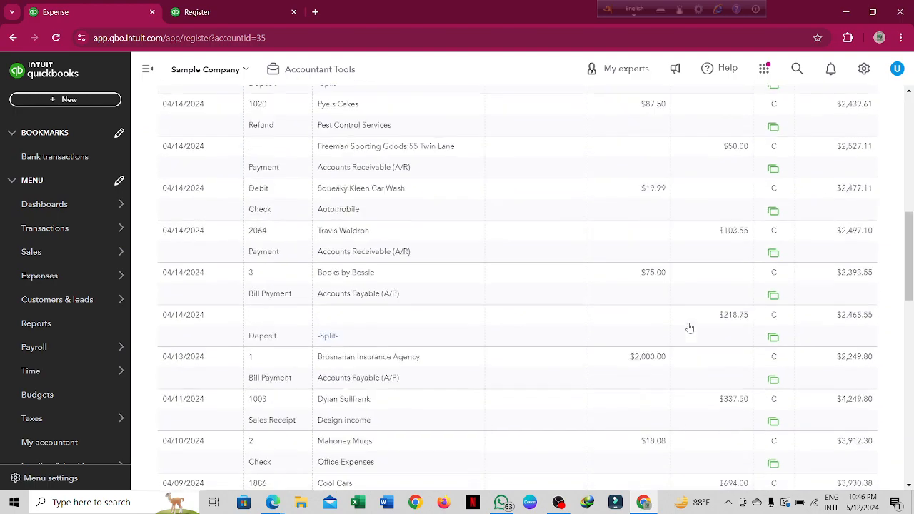
scroll(690, 325, down, 5)
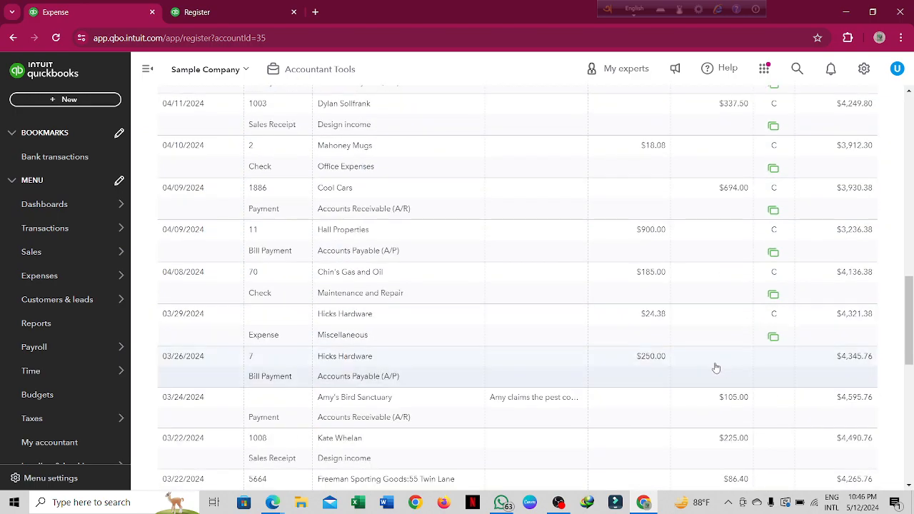
click(722, 371)
click(693, 410)
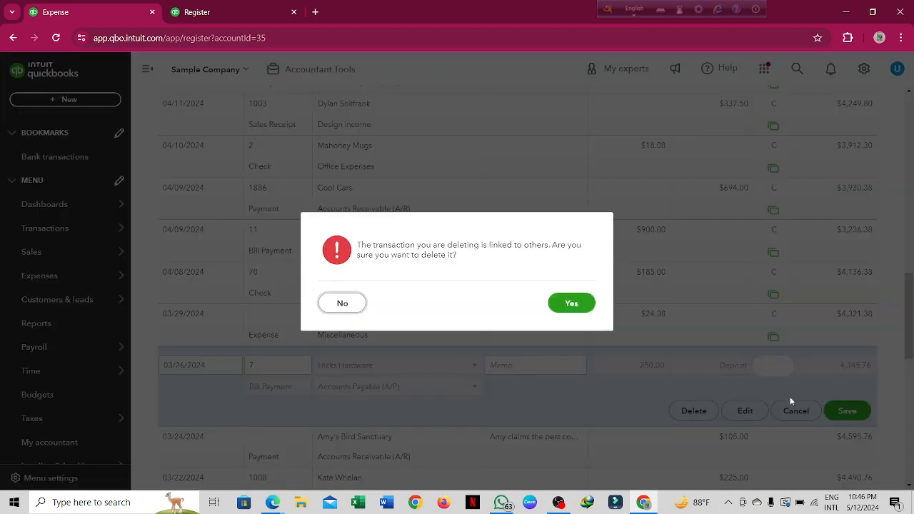
click(572, 306)
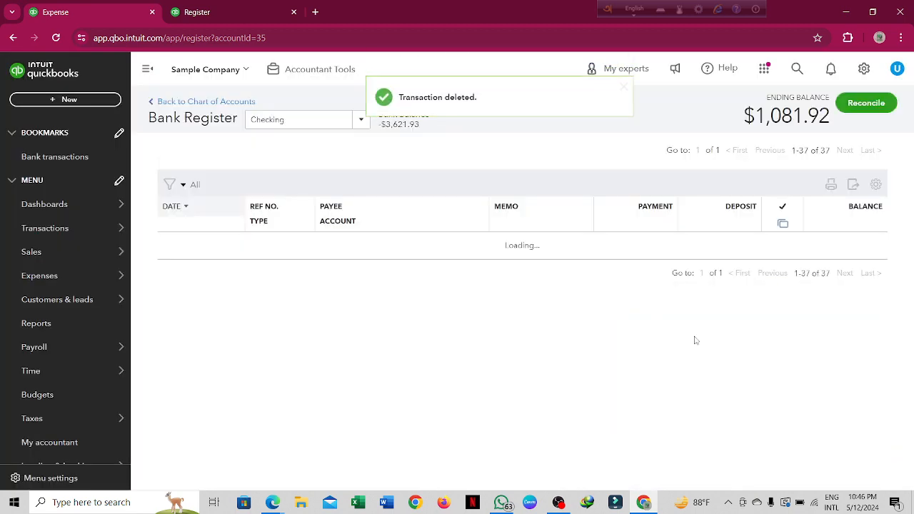
Delete the uncleared $105.00 Amy's Bird Sanctuary payment dated 03/24/2024 from the register.
scroll(694, 333, down, 6)
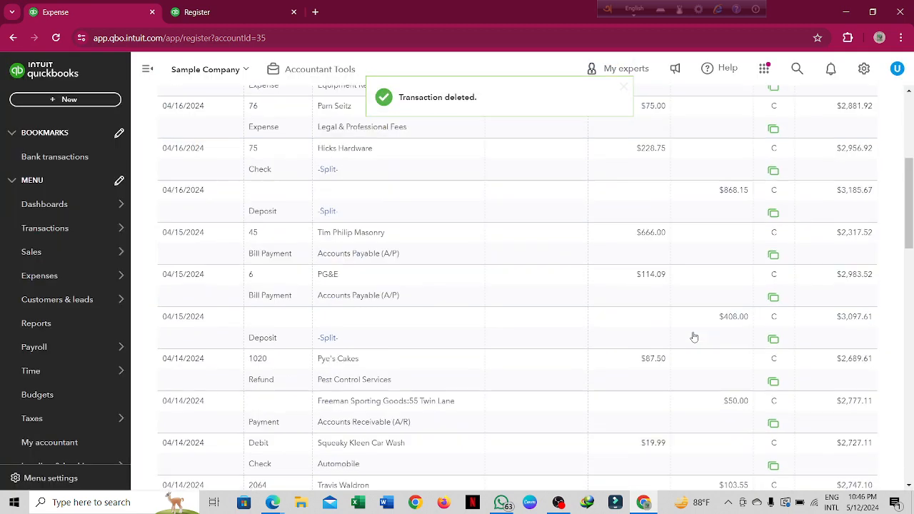
scroll(696, 330, down, 1)
click(705, 373)
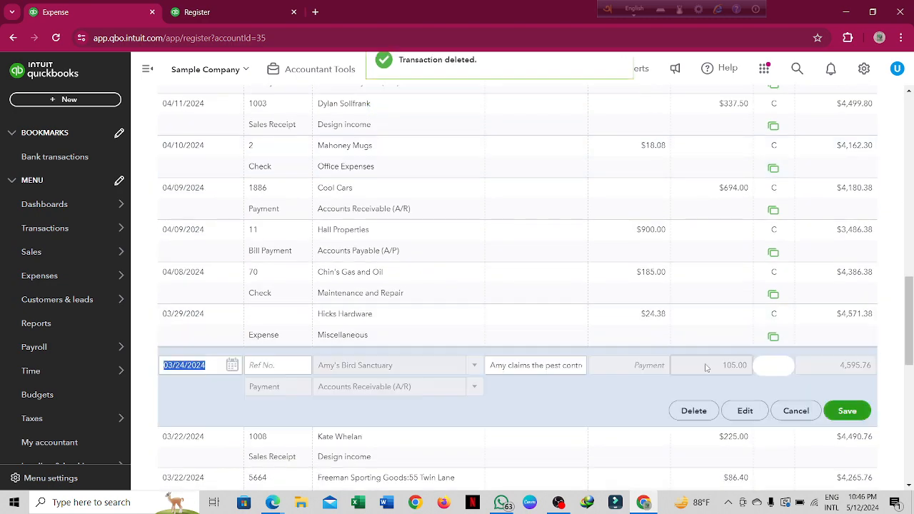
click(693, 410)
click(574, 303)
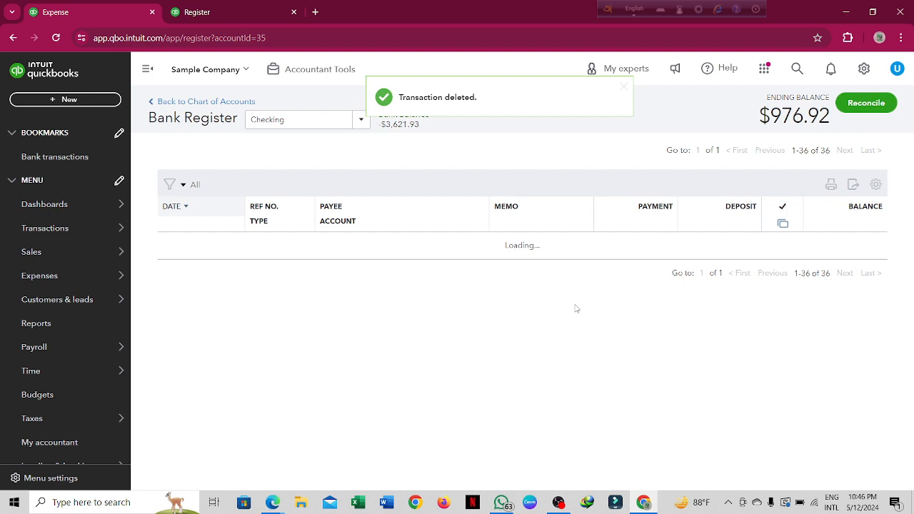
Delete the uncleared $225.00 Design income sales receipt dated 03/22/2024 from the register.
scroll(667, 335, down, 8)
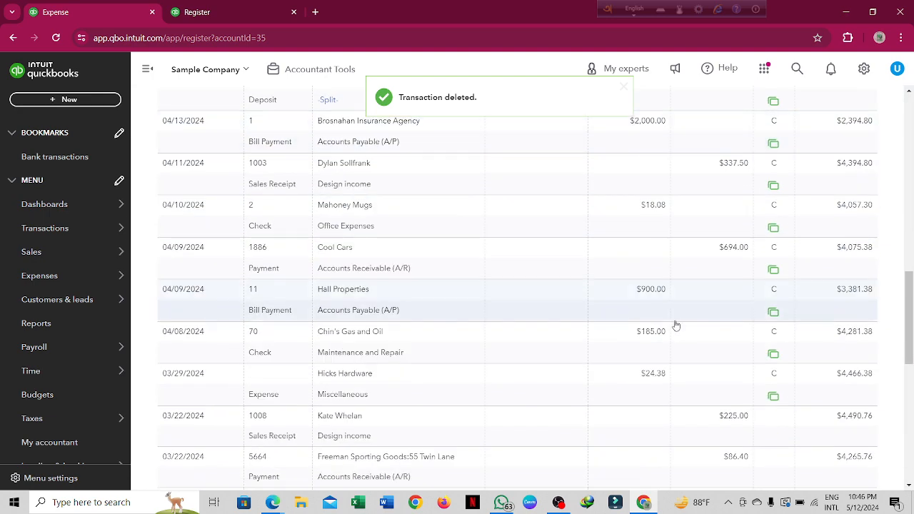
scroll(676, 322, down, 2)
click(656, 307)
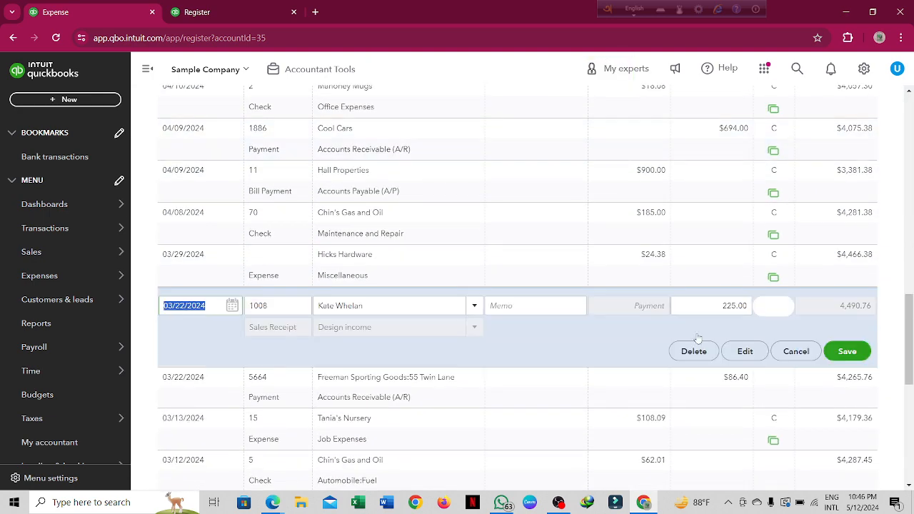
click(694, 350)
click(546, 303)
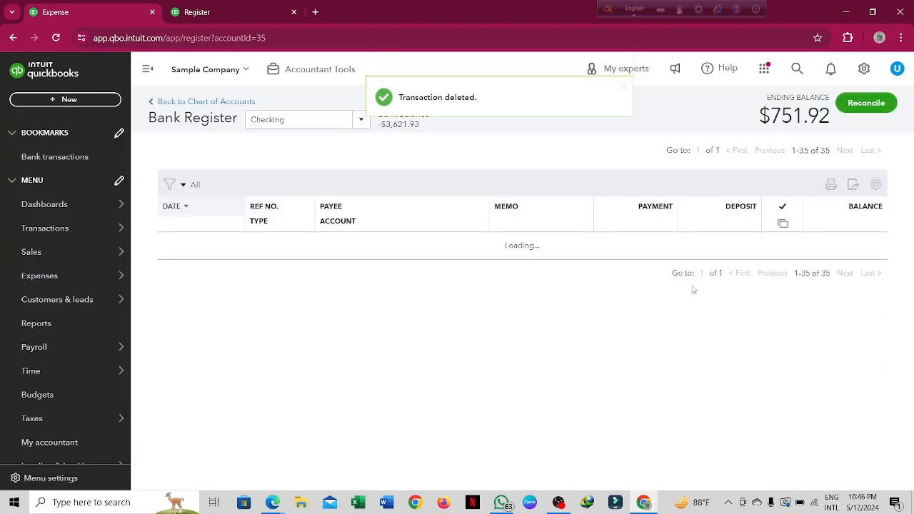
Delete the uncleared $86.40 Freeman Sporting Goods payment dated 03/22/2024 from the register.
scroll(692, 286, down, 8)
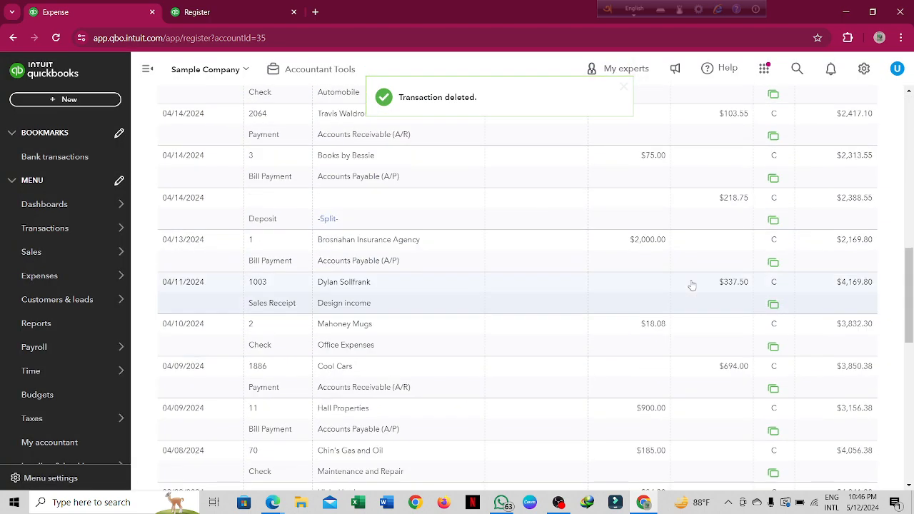
scroll(692, 286, down, 5)
click(688, 304)
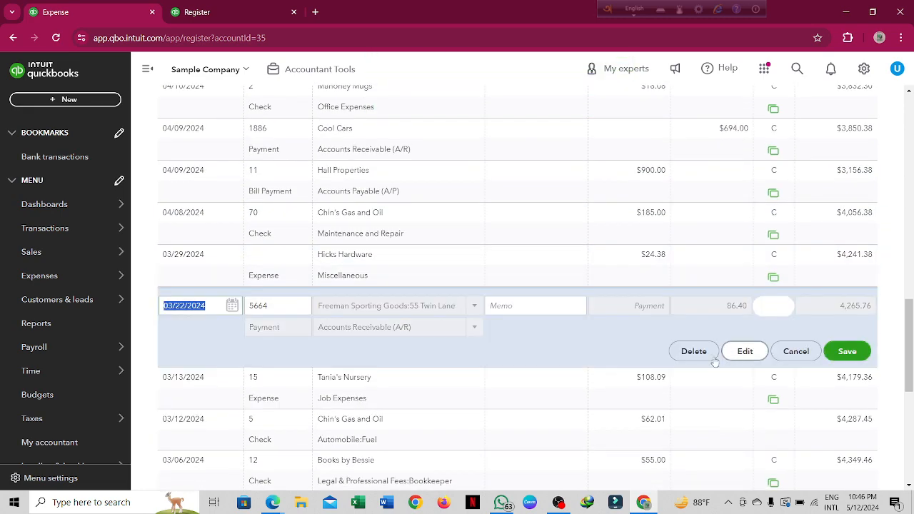
click(713, 354)
click(575, 307)
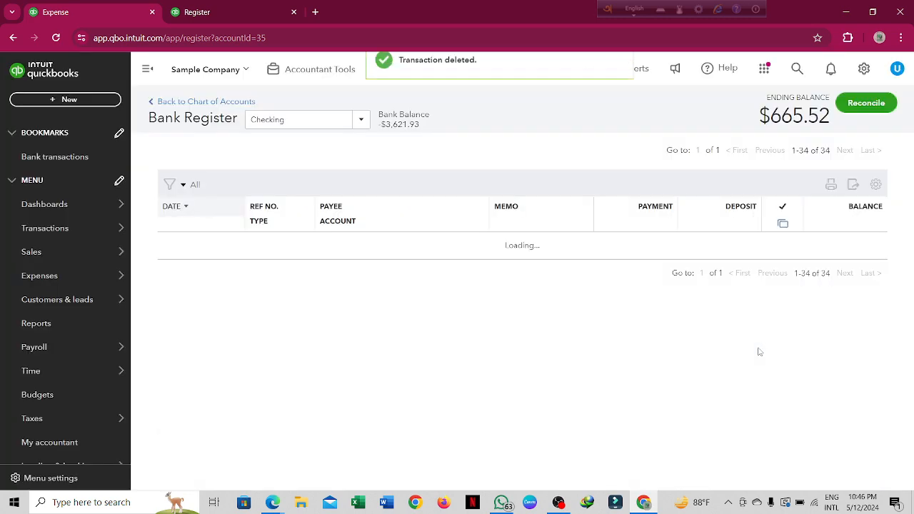
Delete the uncleared $62.01 Chin's Gas and Oil check dated 03/12/2024 from the register.
scroll(701, 328, down, 6)
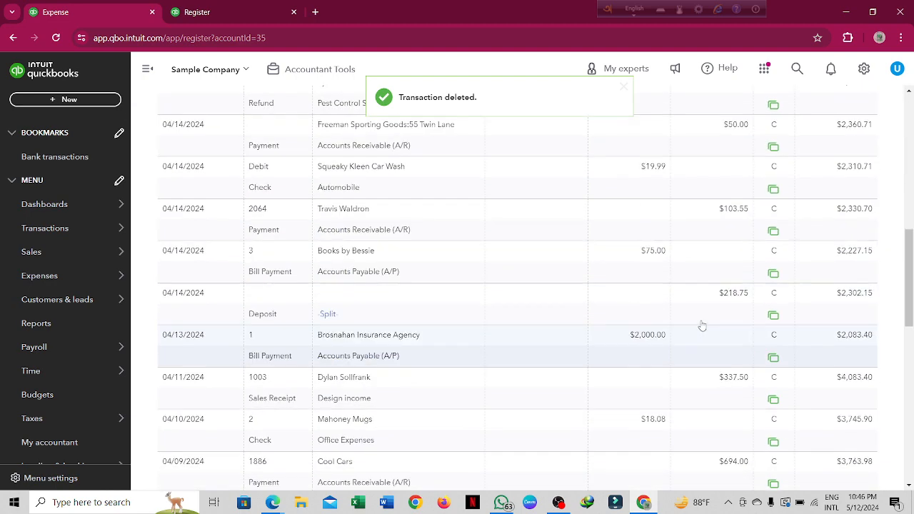
scroll(702, 325, down, 5)
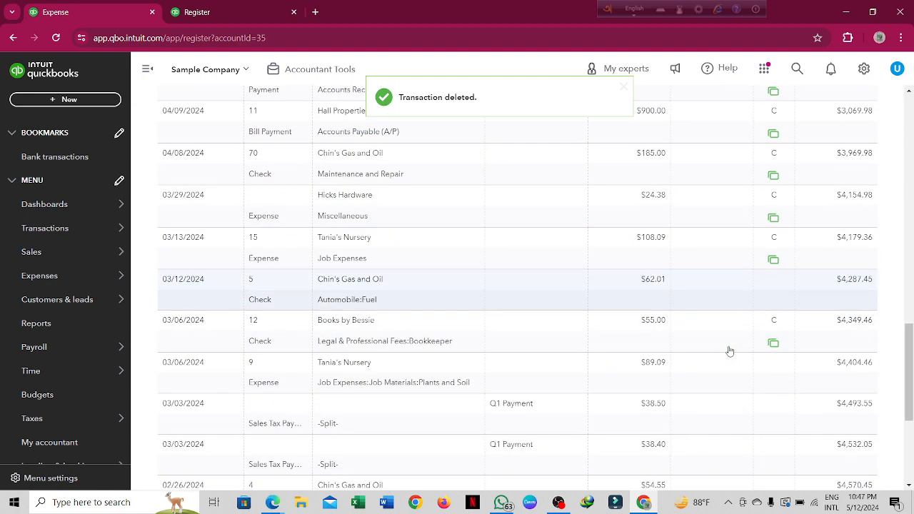
click(716, 288)
click(693, 334)
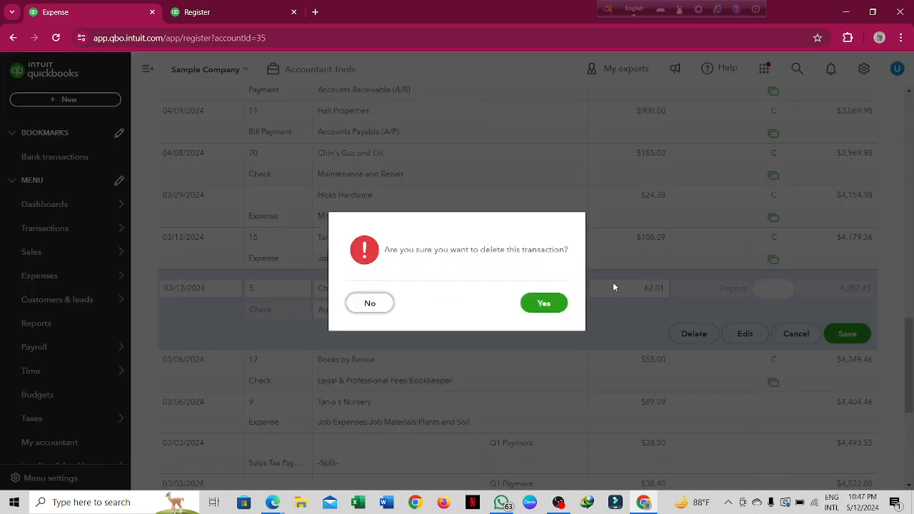
click(544, 303)
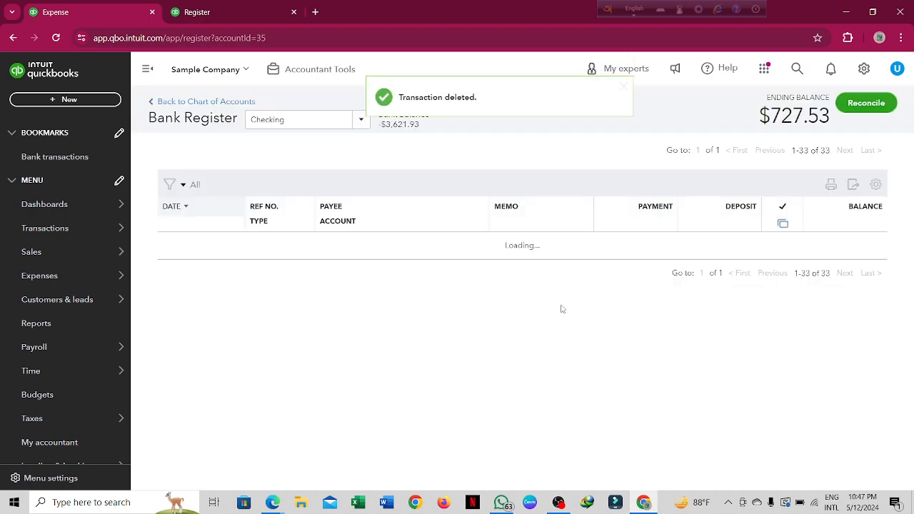
Delete the uncleared $89.09 Tania's Nursery expense dated 03/06/2024 from the register.
scroll(723, 299, down, 10)
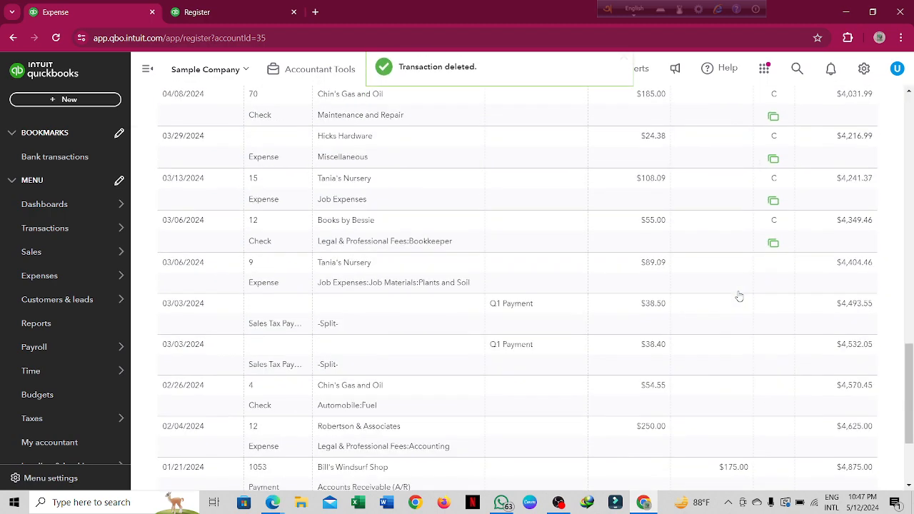
click(740, 276)
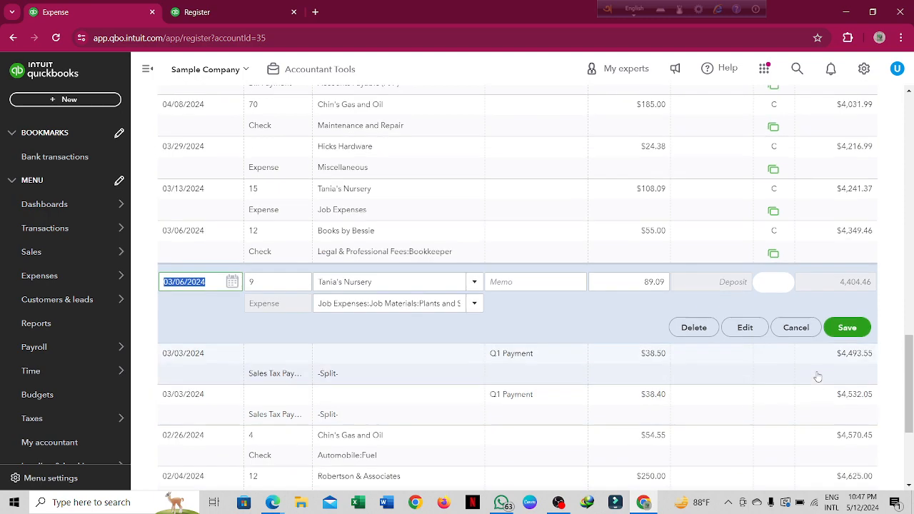
scroll(814, 374, down, 3)
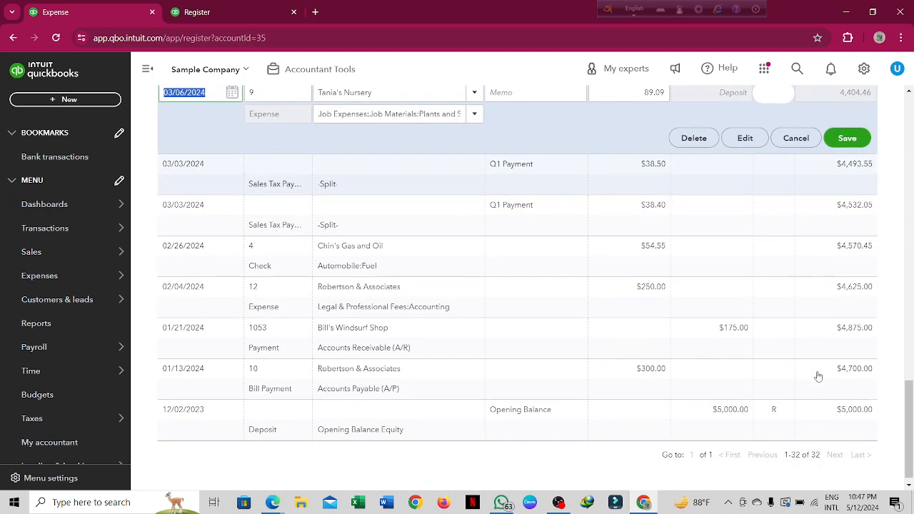
click(691, 139)
click(541, 304)
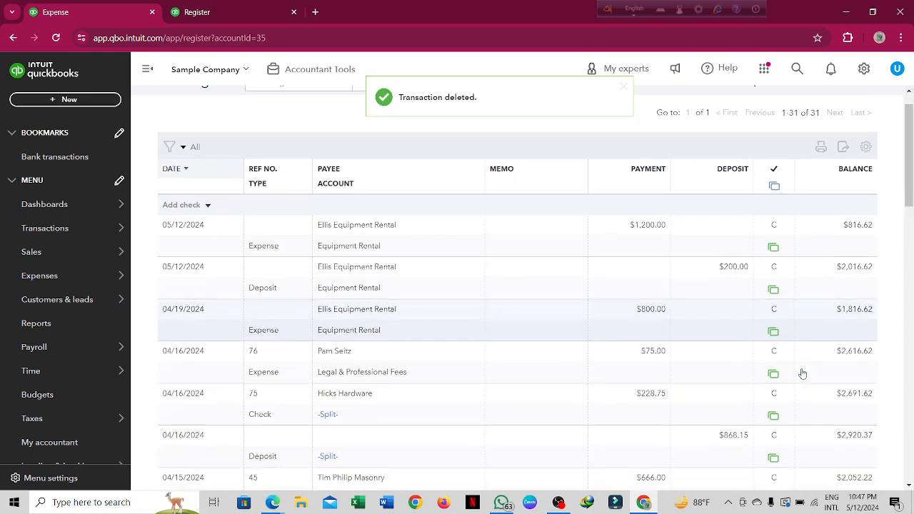
Try to delete the uncleared $38.50 Q1 sales tax payment dated 03/03/2024 from the register.
scroll(801, 373, down, 5)
scroll(801, 369, down, 5)
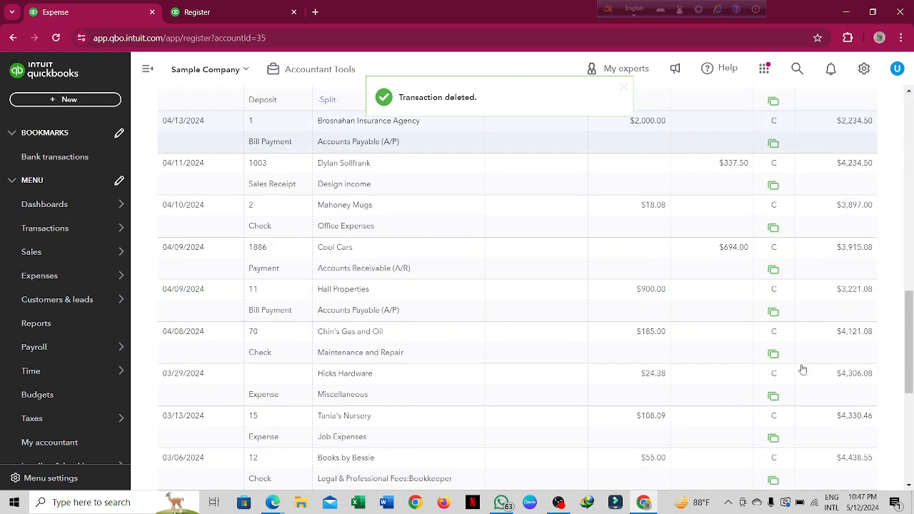
click(786, 325)
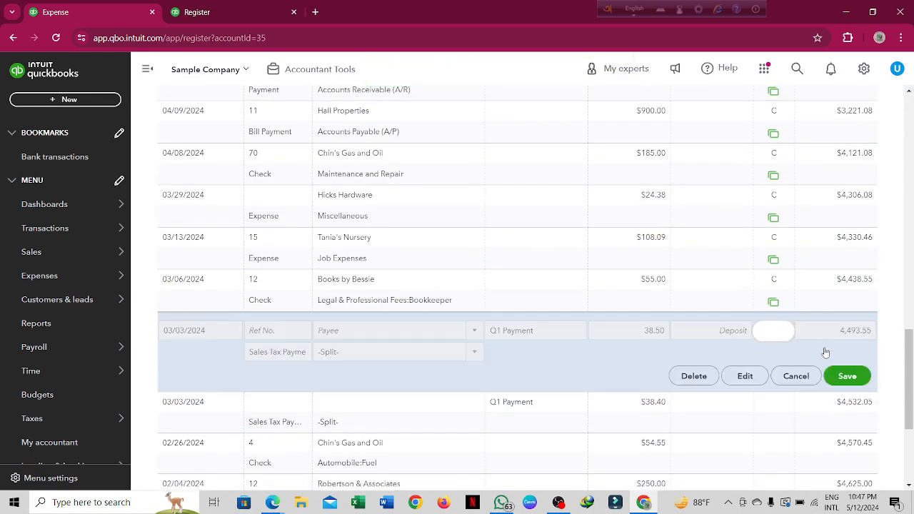
click(693, 376)
click(572, 303)
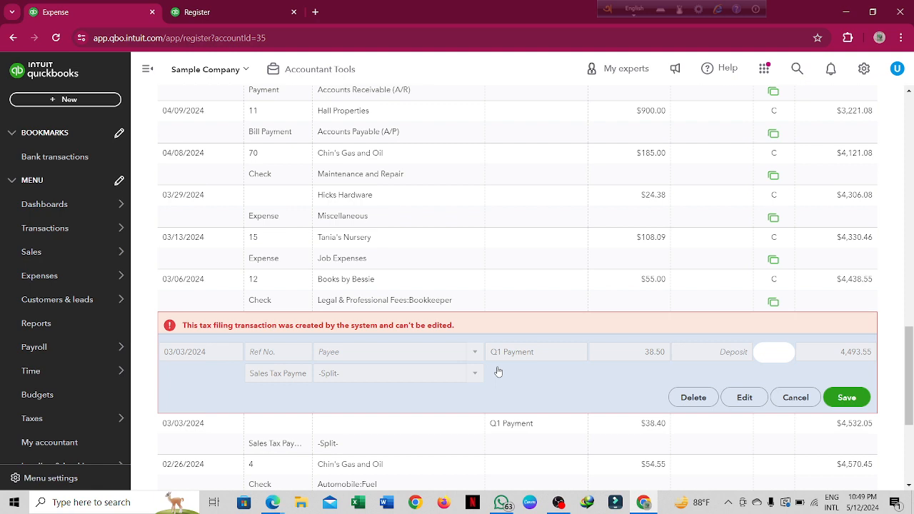
click(627, 451)
click(627, 447)
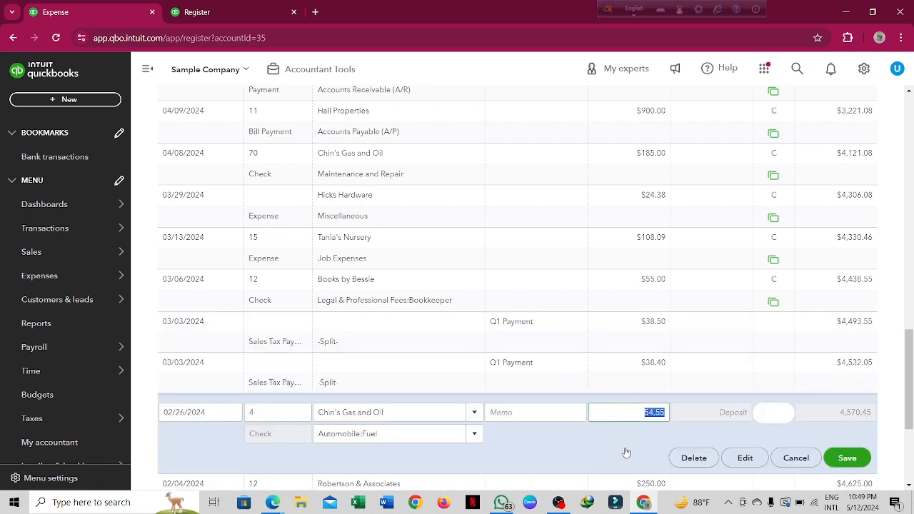
click(693, 459)
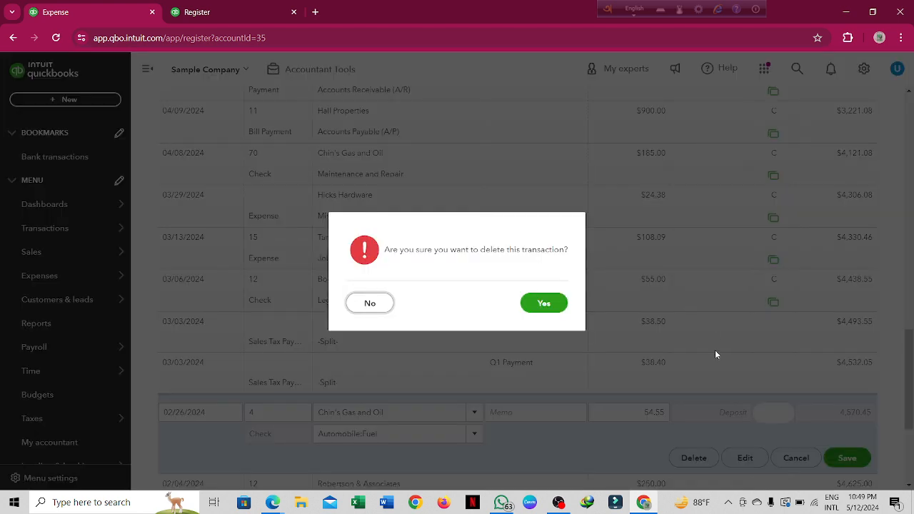
click(371, 303)
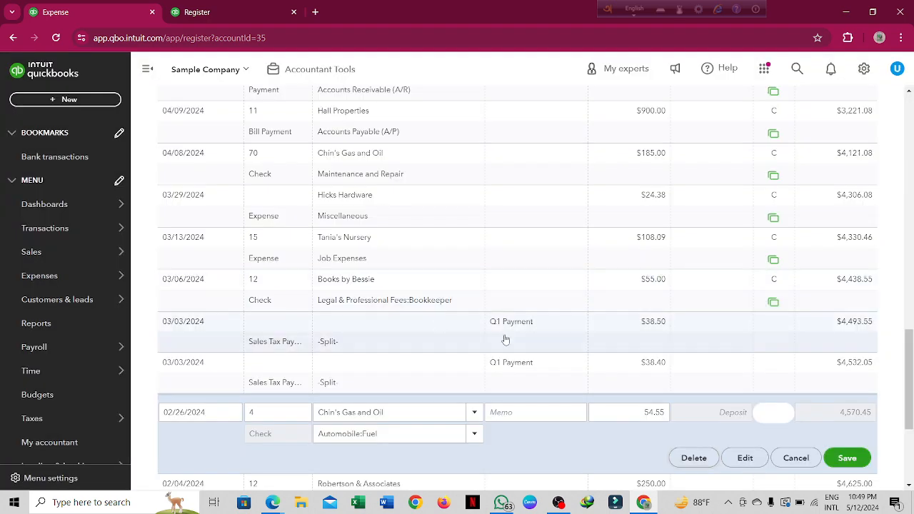
Try to delete the uncleared $38.40 Q1 sales tax payment dated 03/03/2024 from the register.
click(617, 390)
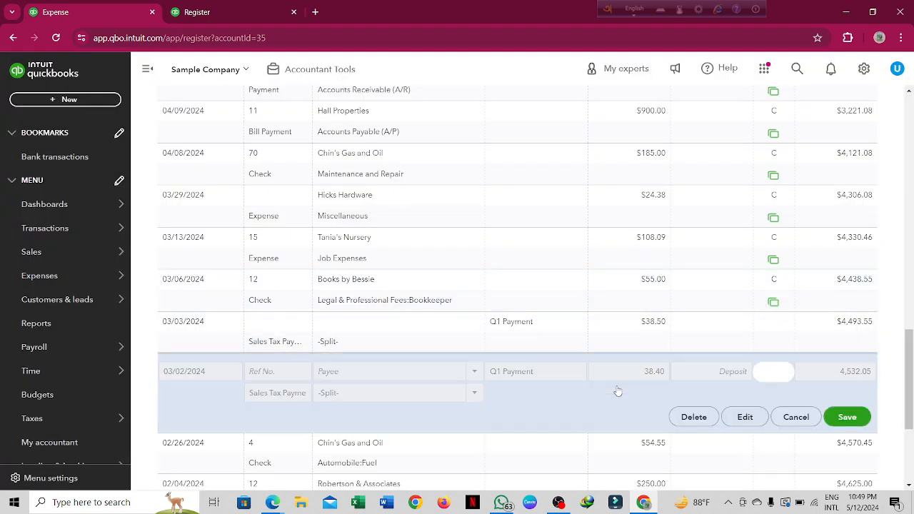
click(683, 414)
click(582, 304)
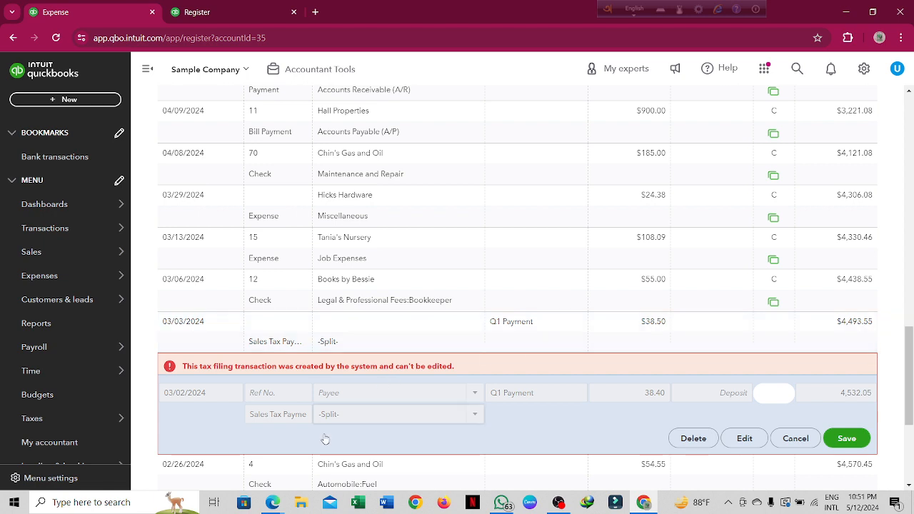
Retry deleting the $38.50 Q1 sales tax payment, including the whole split transaction it belongs to.
mouse_move(277, 506)
click(374, 322)
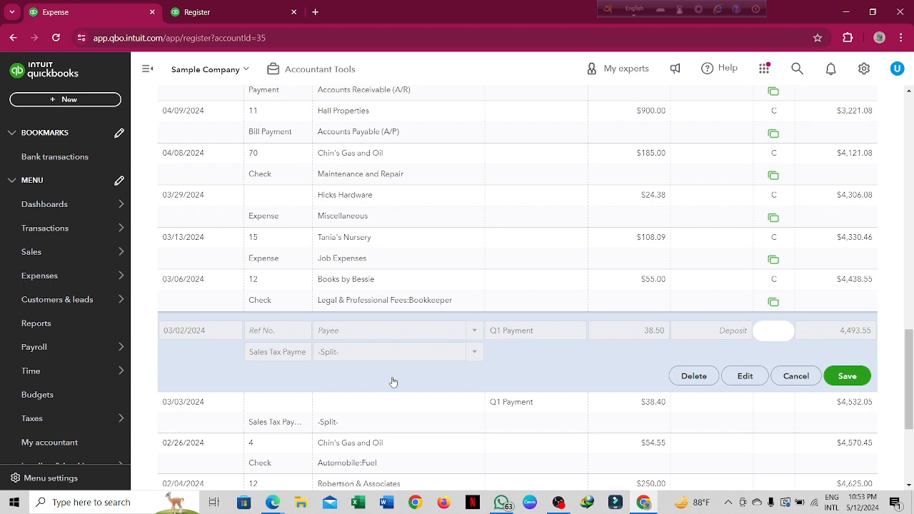
click(691, 375)
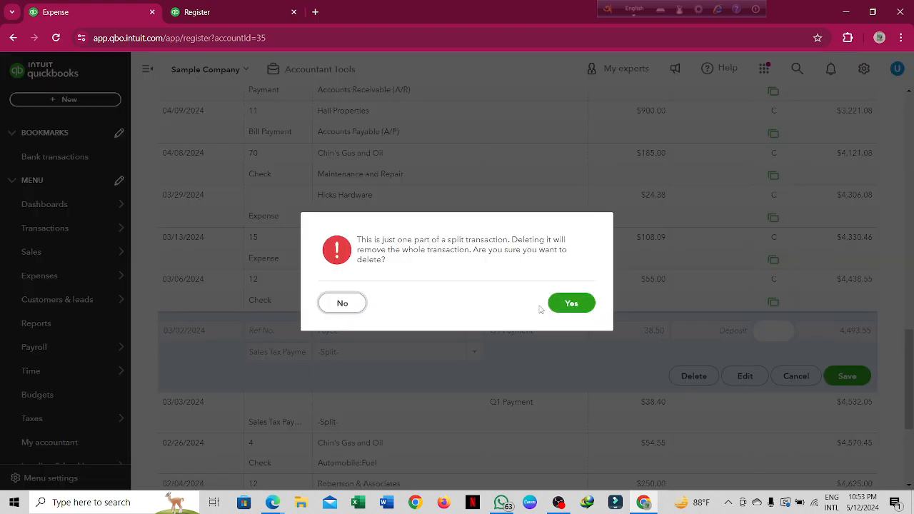
click(564, 307)
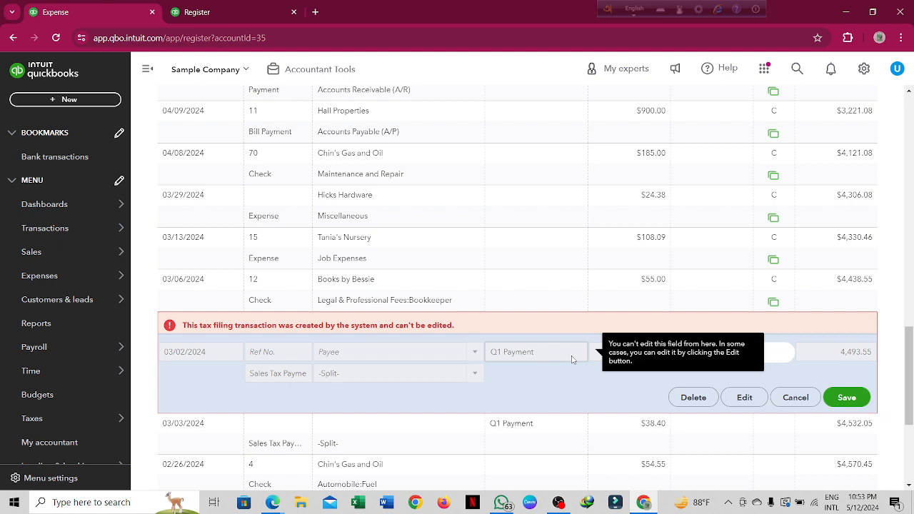
scroll(571, 359, down, 2)
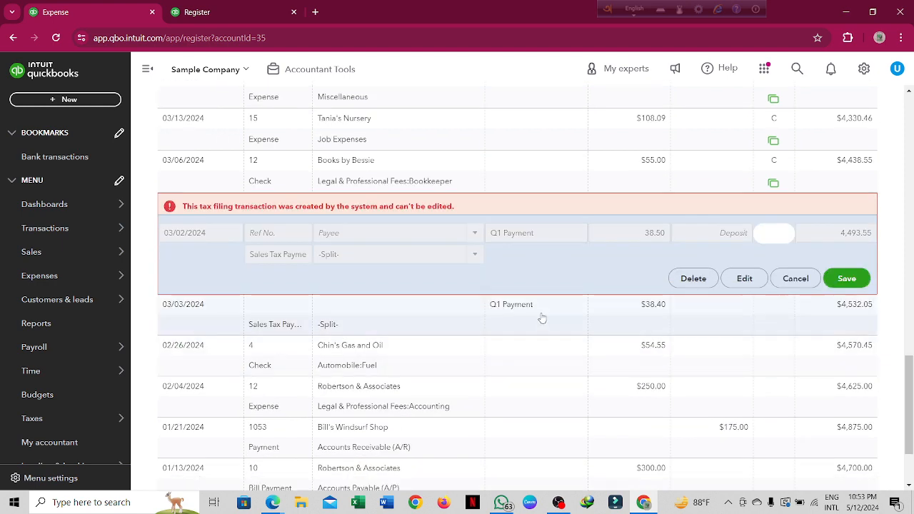
Go to the bank transactions page in the other browser tab and examine Checking's review list, balances and account-linking options.
click(194, 10)
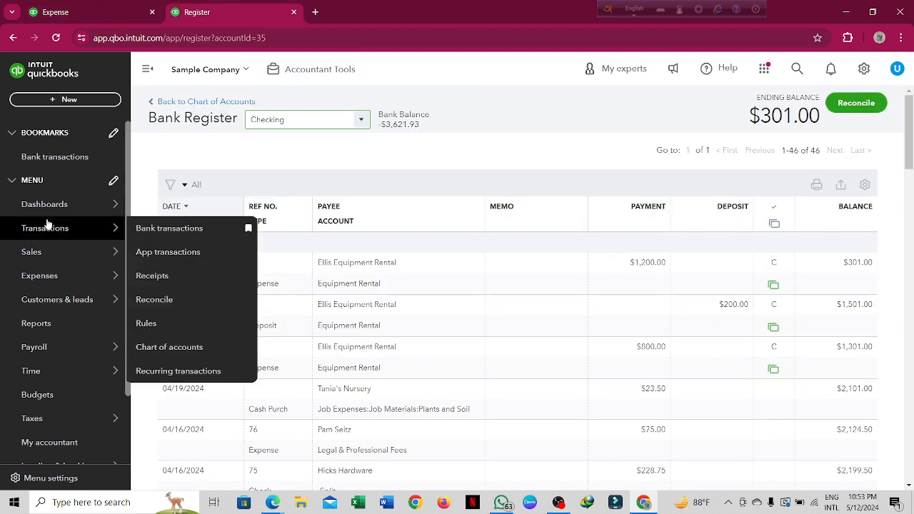
click(74, 227)
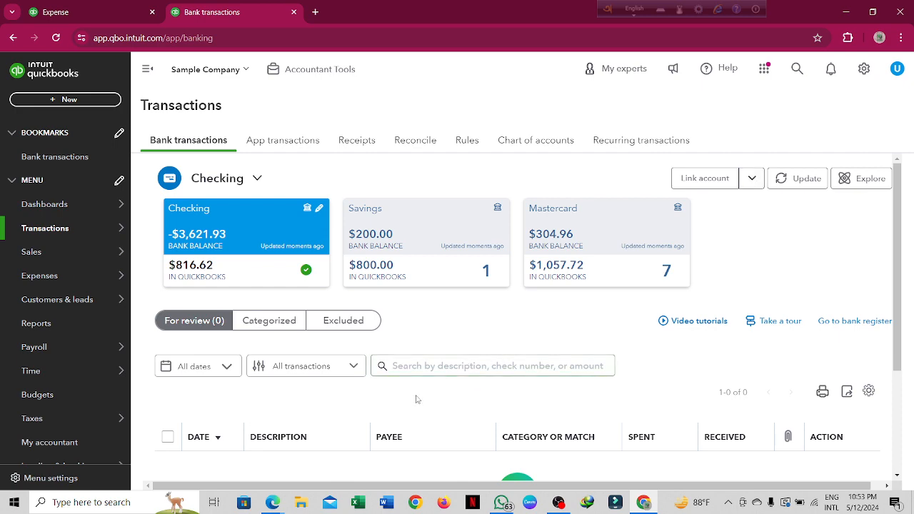
scroll(419, 398, down, 3)
scroll(791, 228, up, 2)
scroll(791, 228, down, 2)
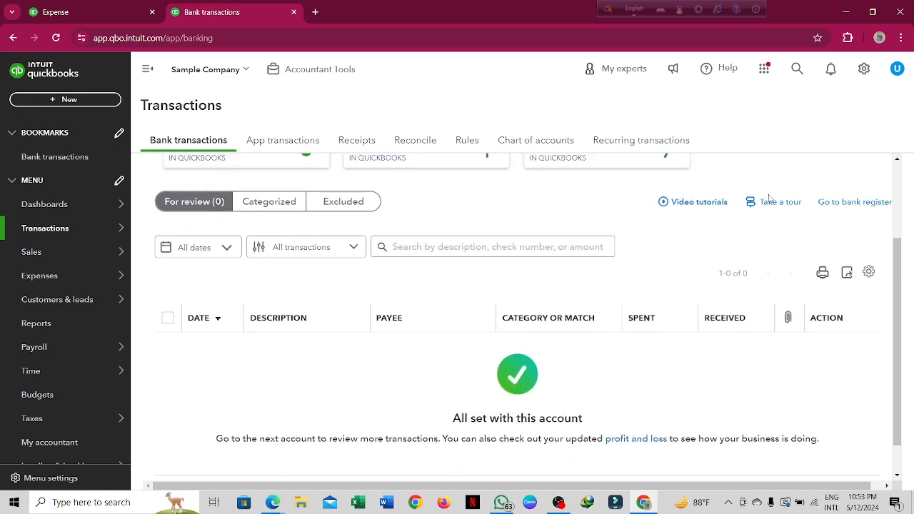
scroll(768, 198, down, 1)
scroll(767, 197, up, 4)
click(752, 183)
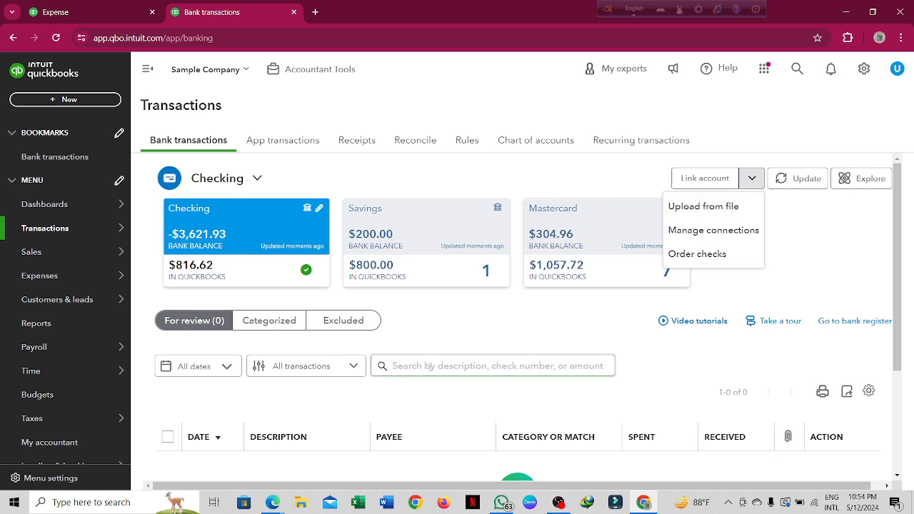
scroll(428, 366, down, 1)
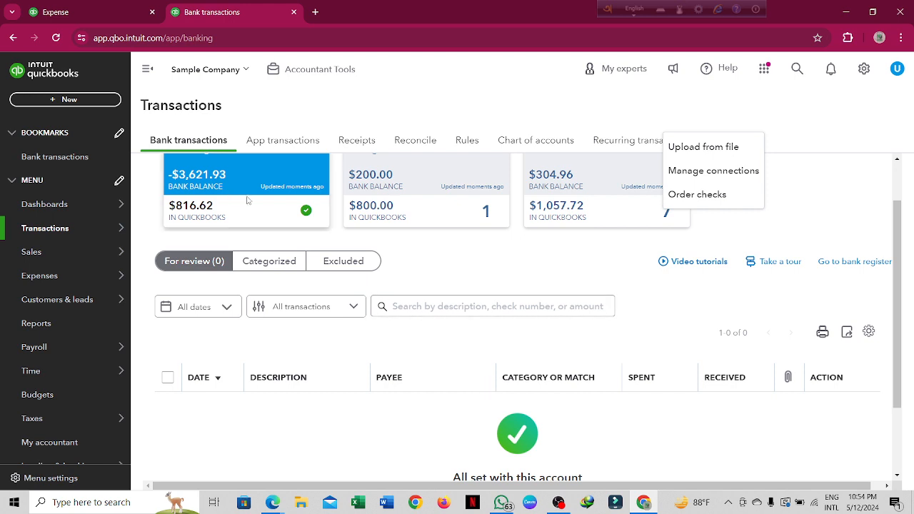
Open the Checking bank register and review its remaining uncleared entries down to the opening balance, expanding the $38.50 Q1 payment.
click(854, 261)
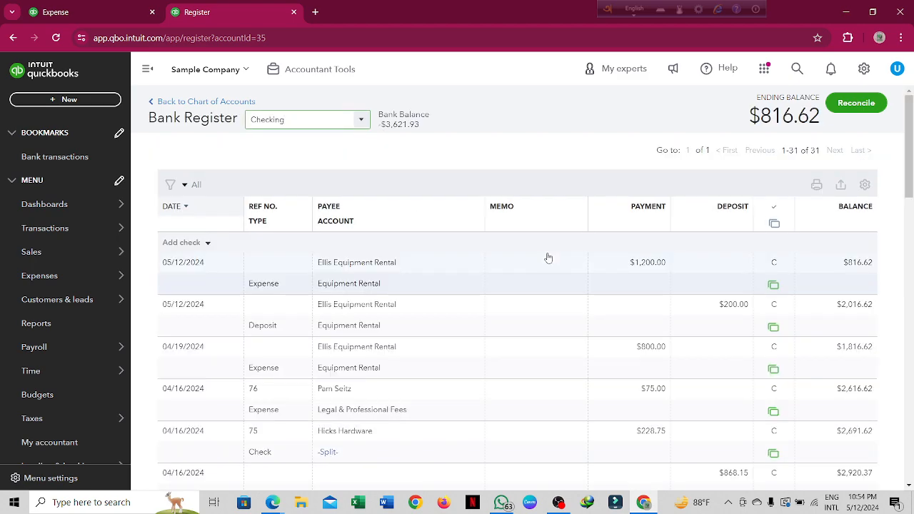
scroll(629, 285, down, 10)
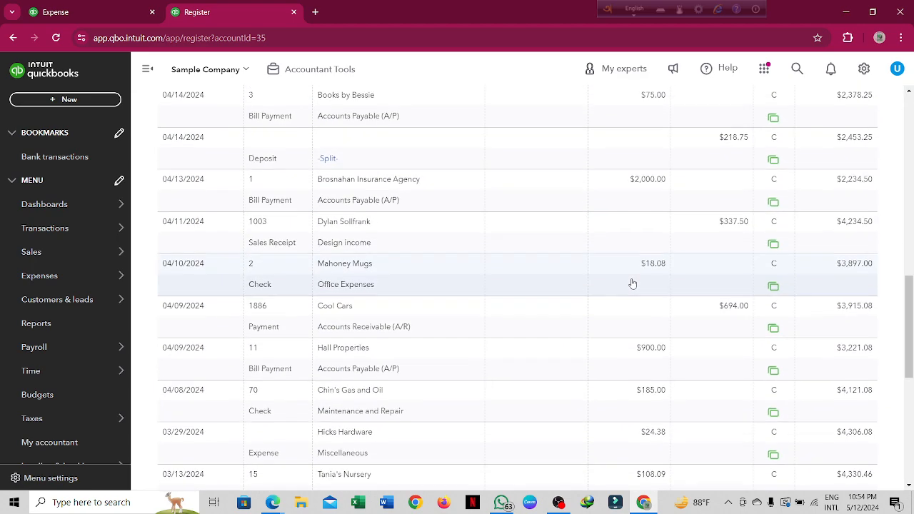
scroll(632, 285, down, 2)
click(727, 284)
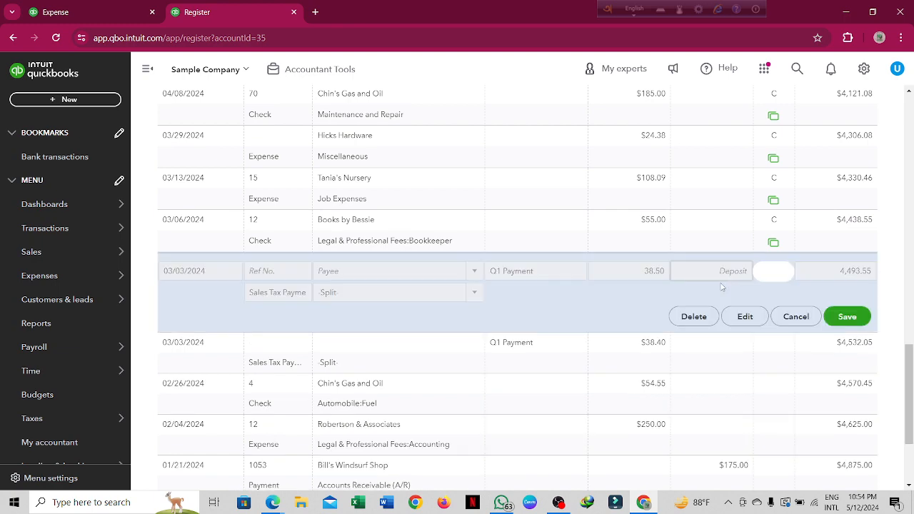
scroll(714, 300, down, 2)
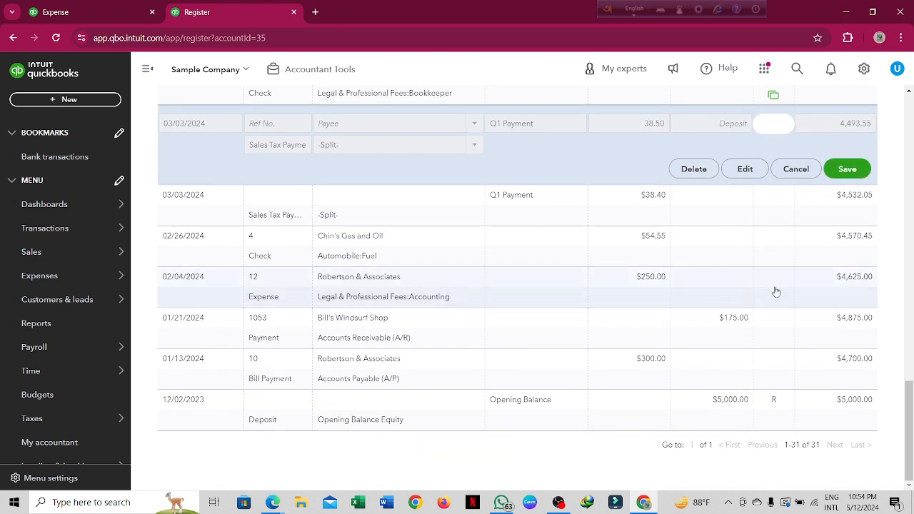
Delete the uncleared $54.55 Chin's Gas and Oil check dated 02/26/2024 from the Checking register.
click(720, 252)
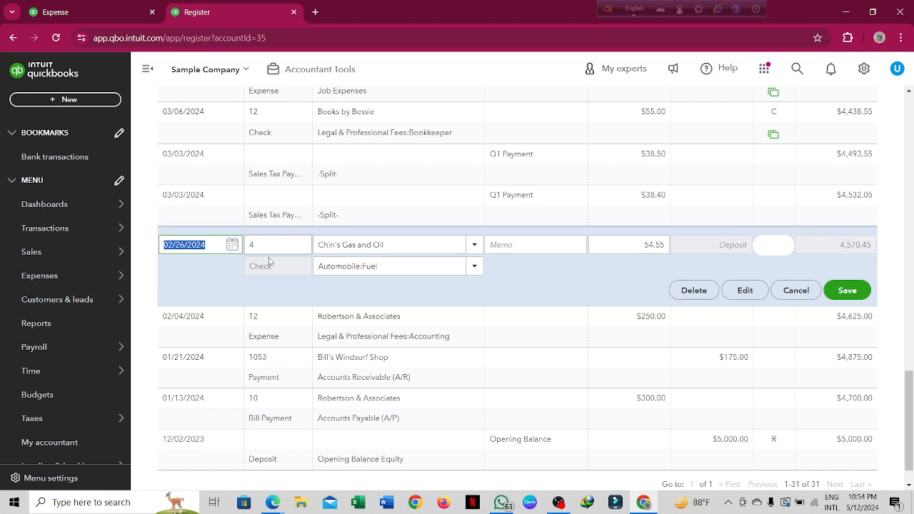
click(693, 291)
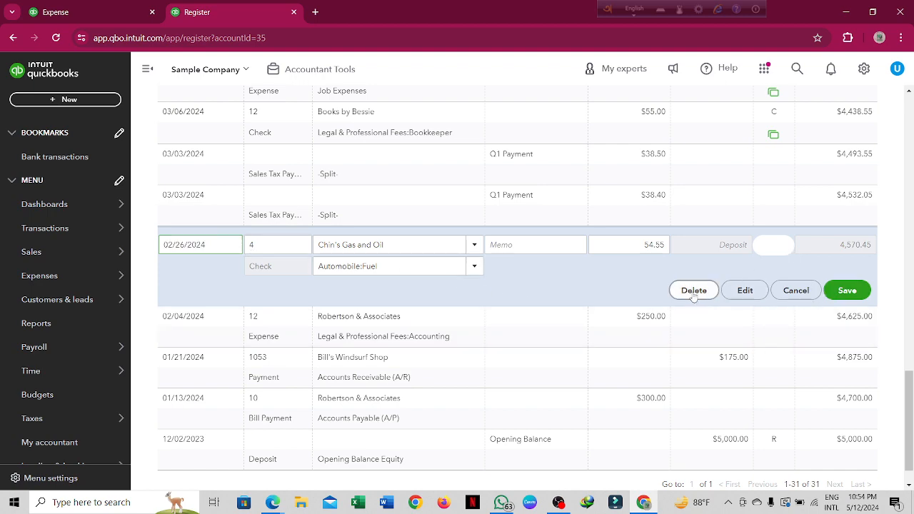
click(539, 303)
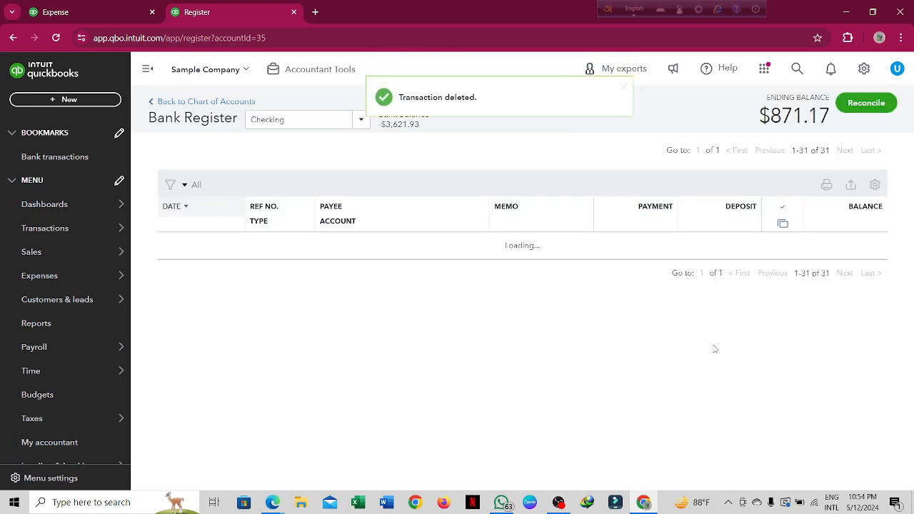
Delete the uncleared $250.00 Robertson & Associates expense dated 02/04/2024 from the register.
scroll(713, 345, down, 5)
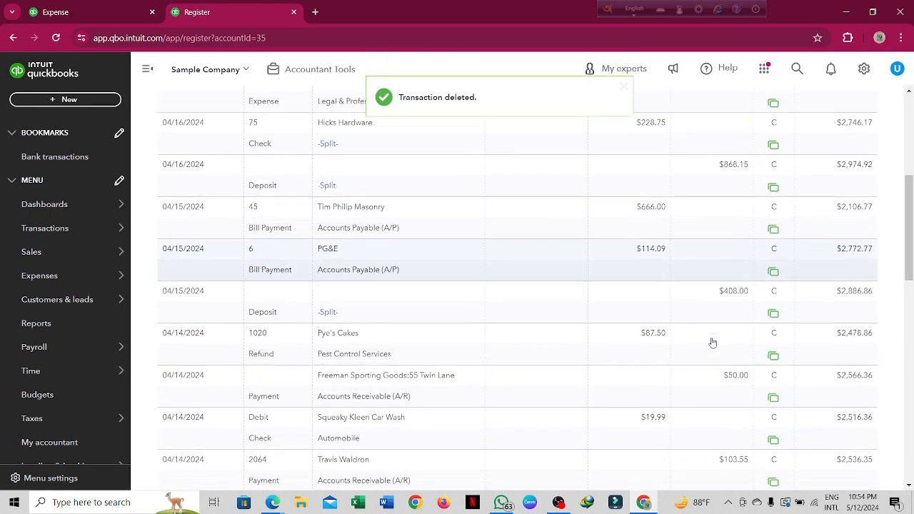
scroll(711, 343, down, 6)
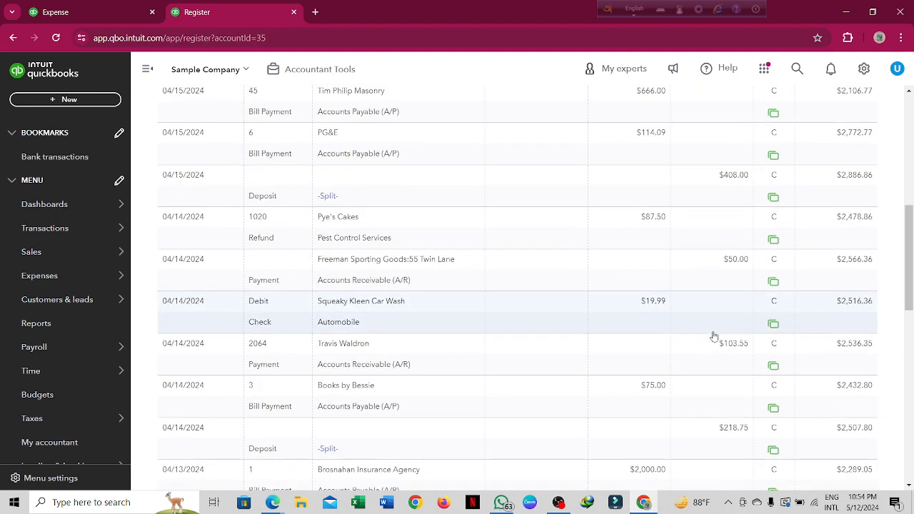
scroll(713, 336, down, 5)
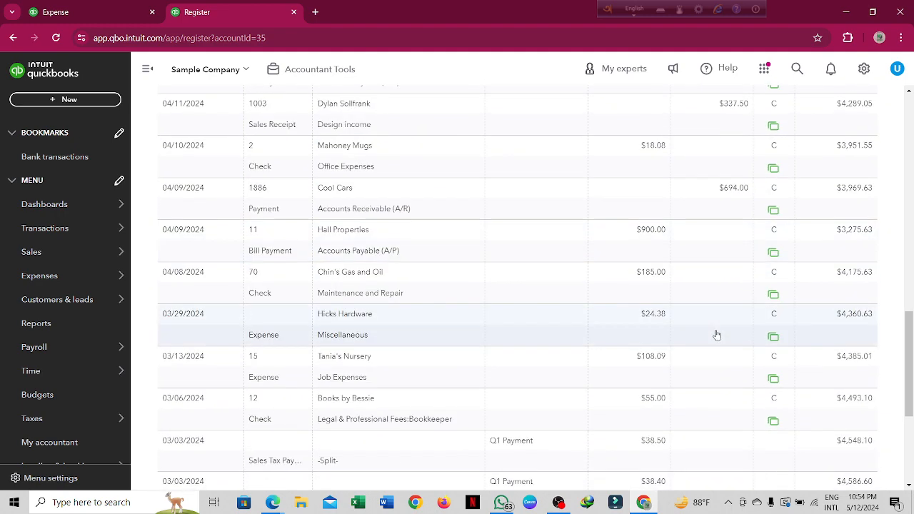
click(728, 429)
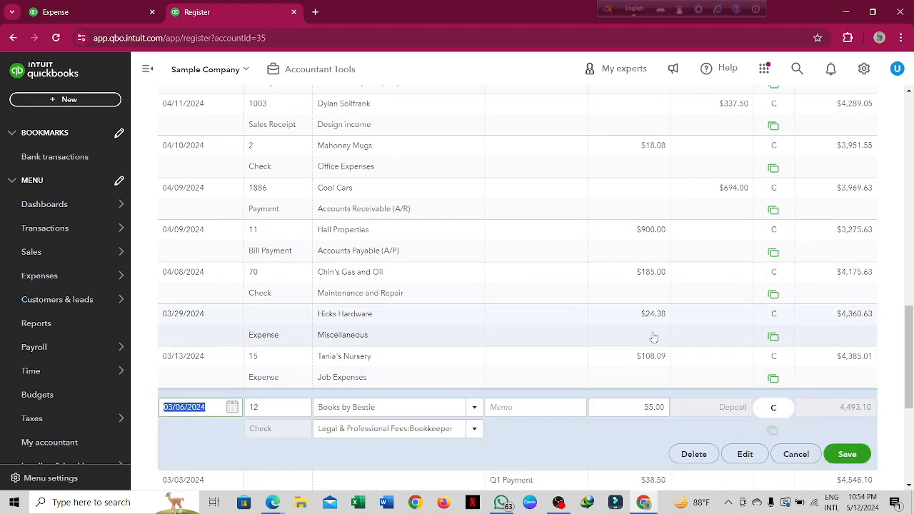
scroll(653, 338, down, 4)
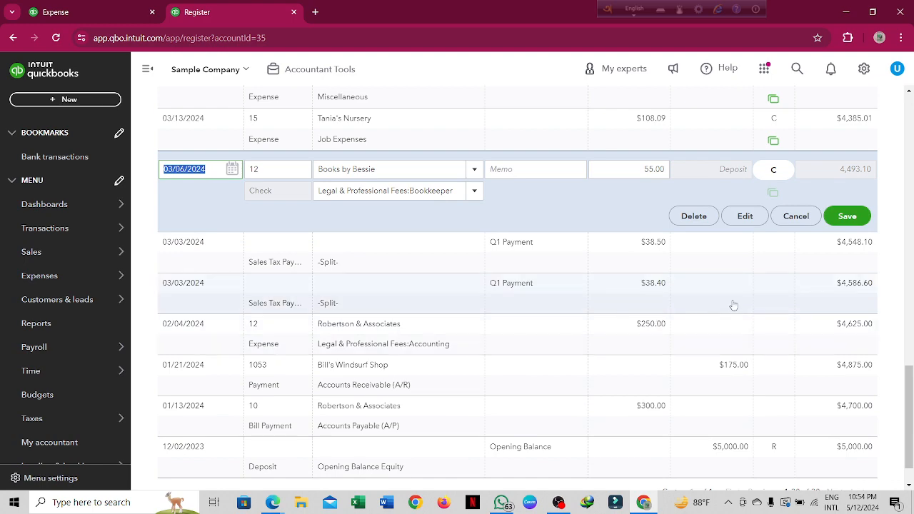
click(728, 339)
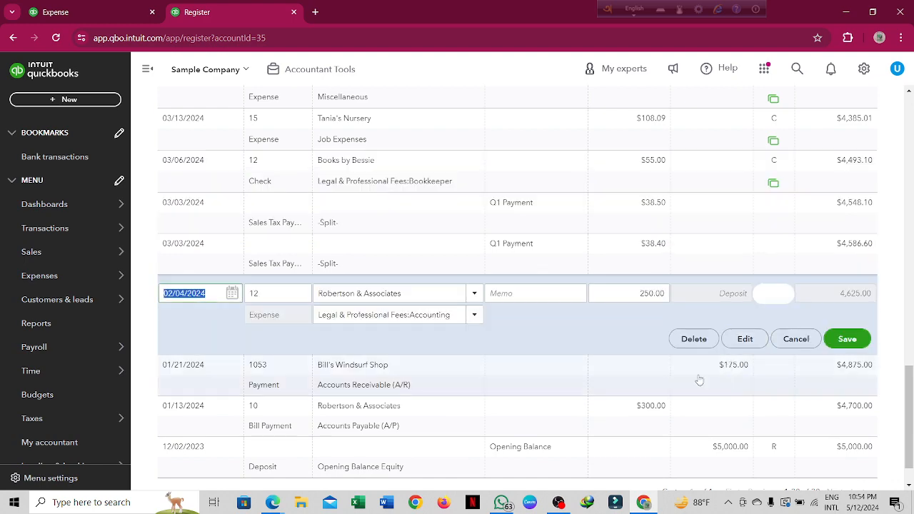
click(693, 338)
click(538, 303)
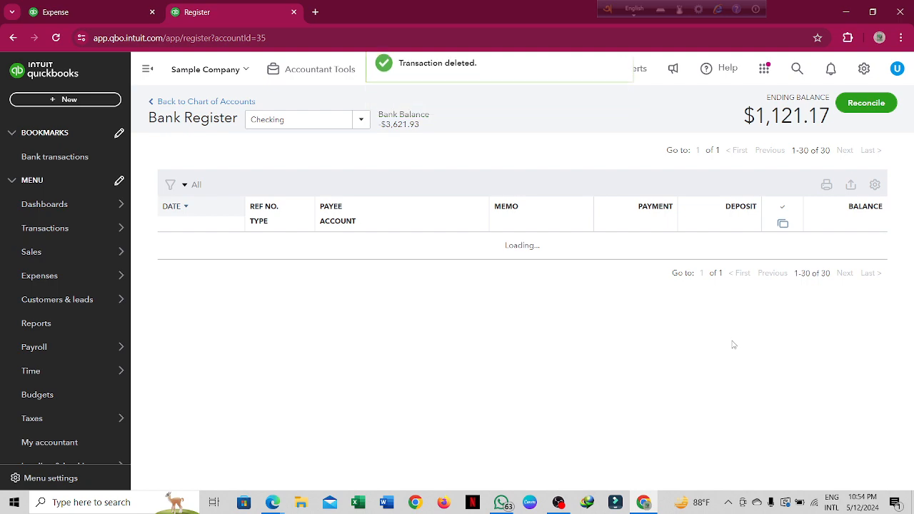
Delete the uncleared $175.00 Bill's Windsurf Shop payment dated 01/21/2024, accepting the deletion despite its linked transactions.
scroll(729, 336, down, 15)
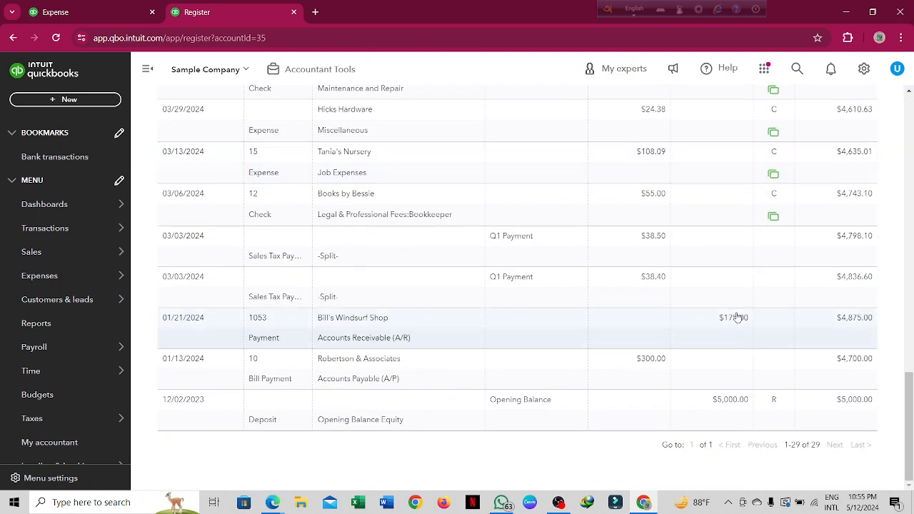
click(731, 252)
scroll(726, 357, down, 1)
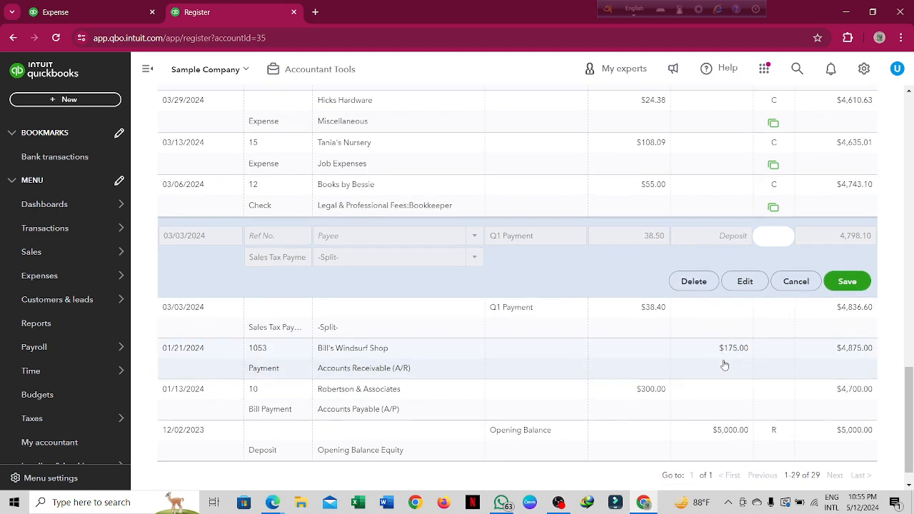
click(707, 337)
click(691, 372)
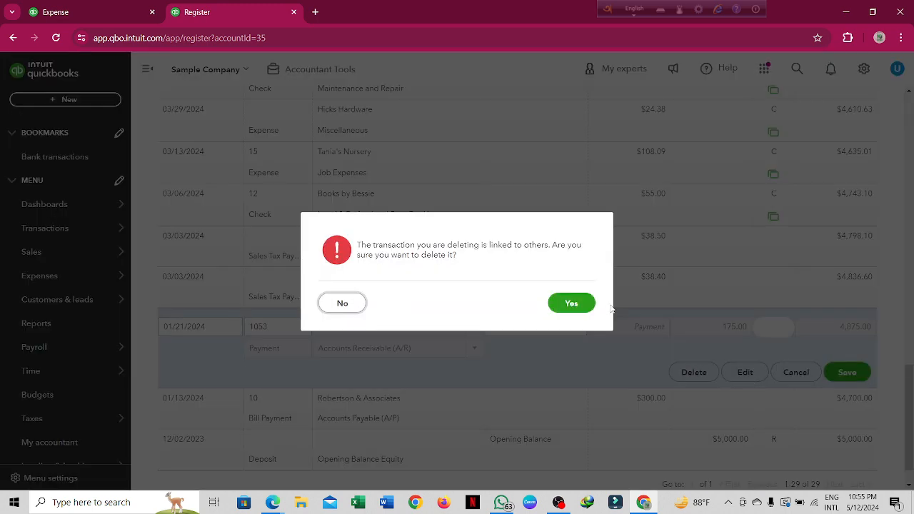
click(574, 304)
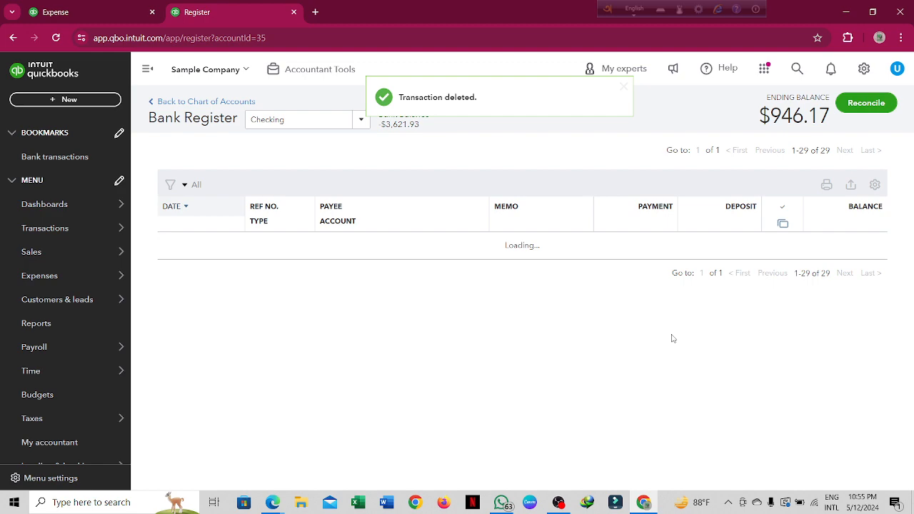
Delete the uncleared $300.00 Robertson & Associates bill payment dated 01/13/2024 from the register.
scroll(752, 307, down, 3)
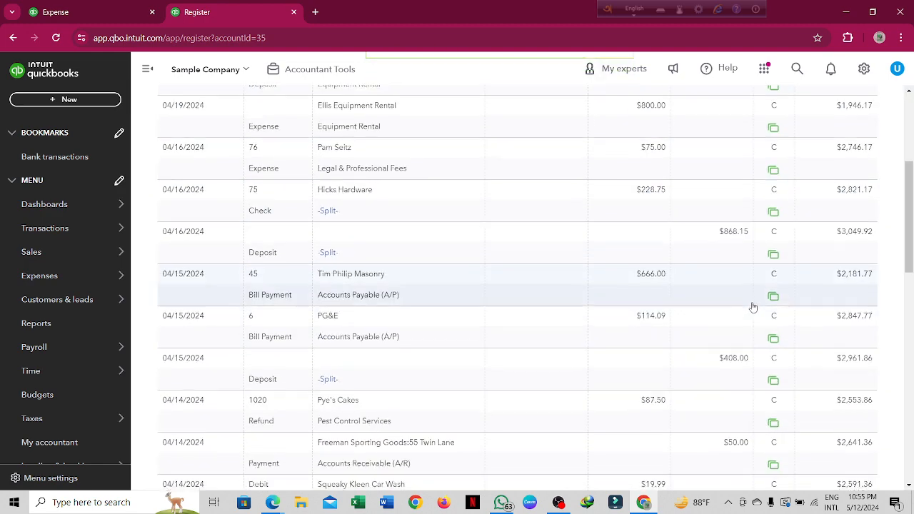
scroll(755, 306, down, 10)
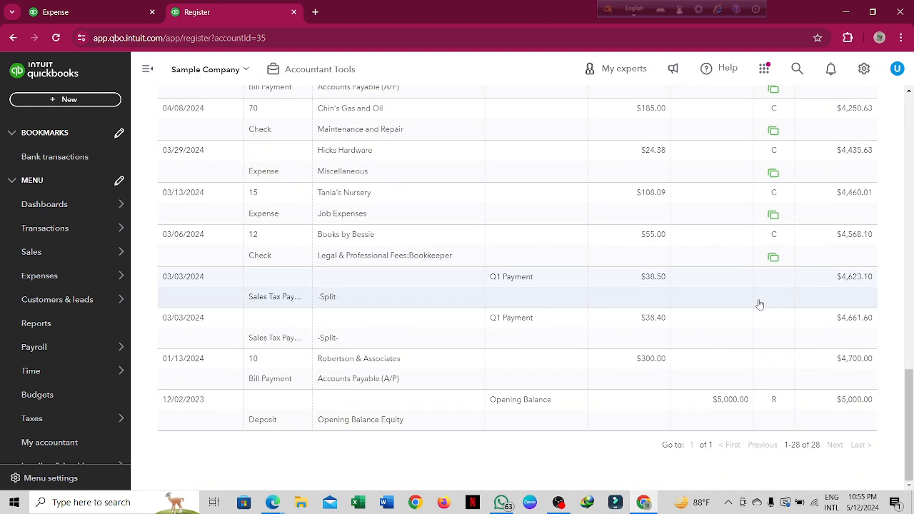
click(716, 373)
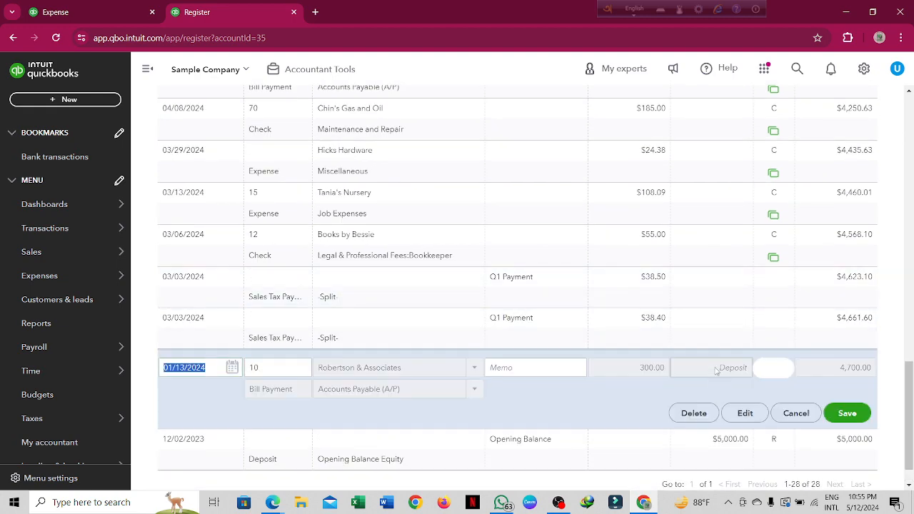
click(693, 413)
click(572, 303)
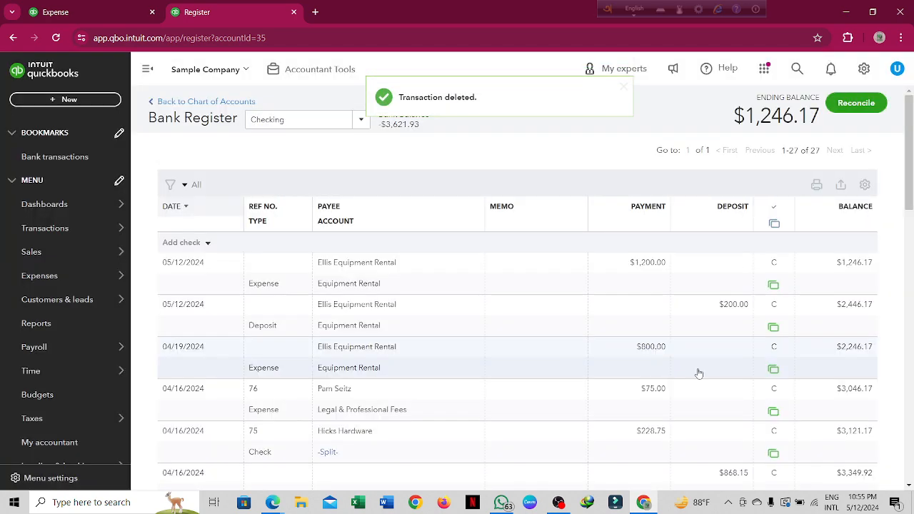
Check the register's remaining entries and ending balance, and open the reconciliation setup for Checking, dismissing the introduction.
scroll(698, 371, down, 10)
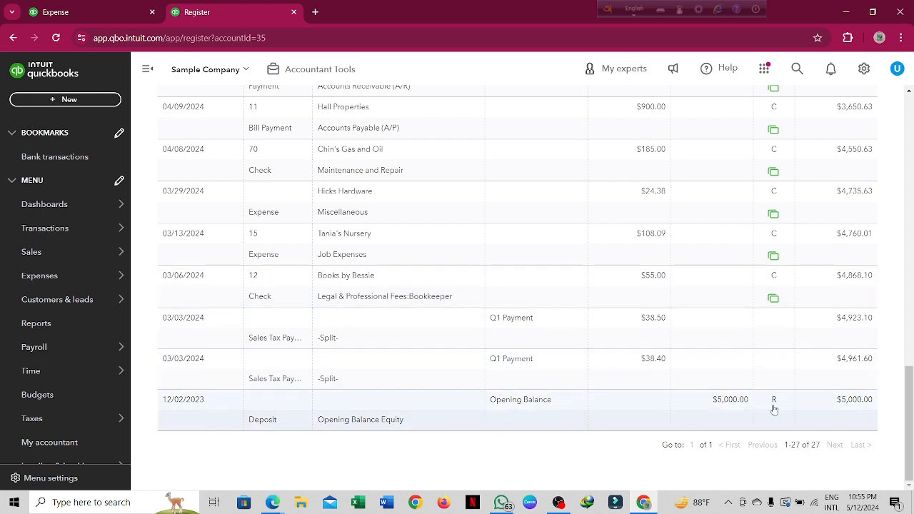
mouse_move(774, 408)
scroll(789, 424, up, 7)
scroll(805, 107, up, 3)
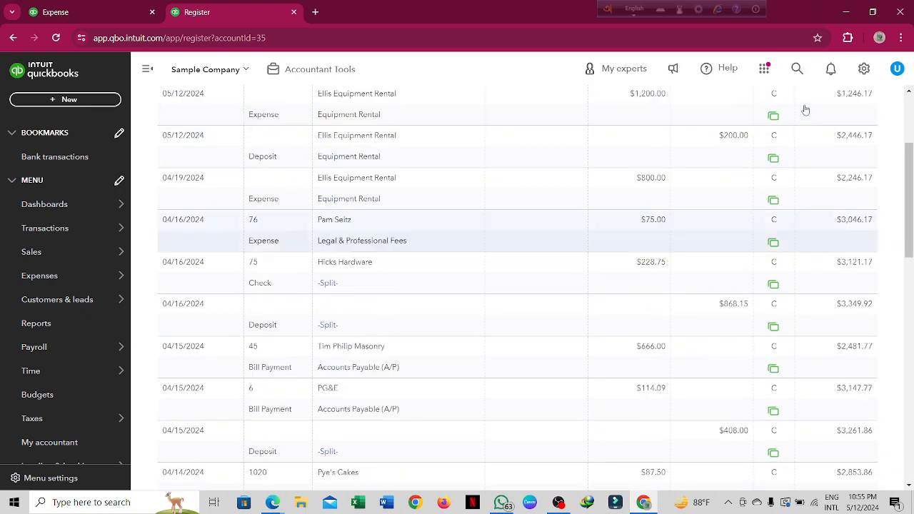
scroll(805, 108, up, 3)
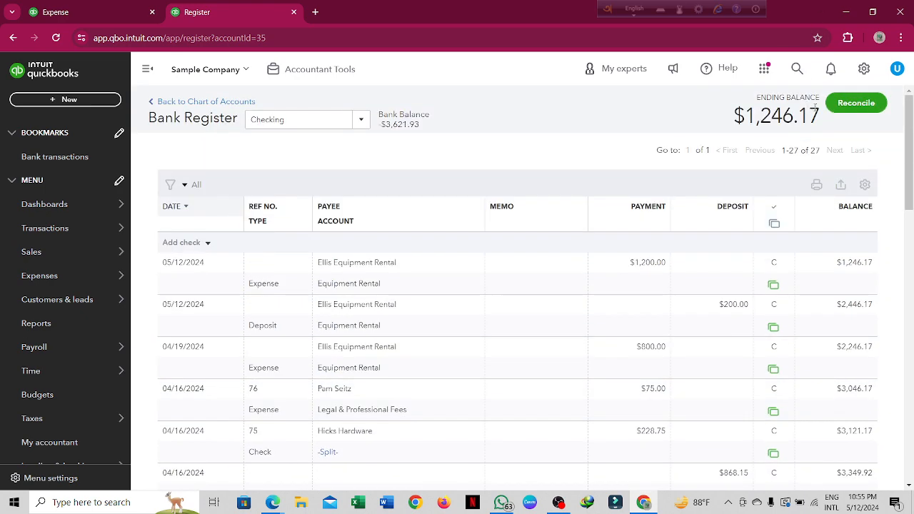
click(857, 103)
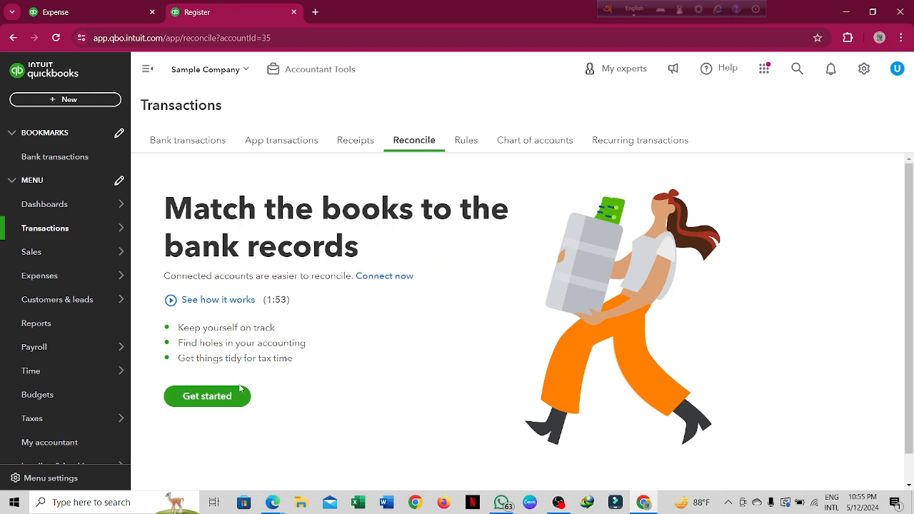
click(207, 400)
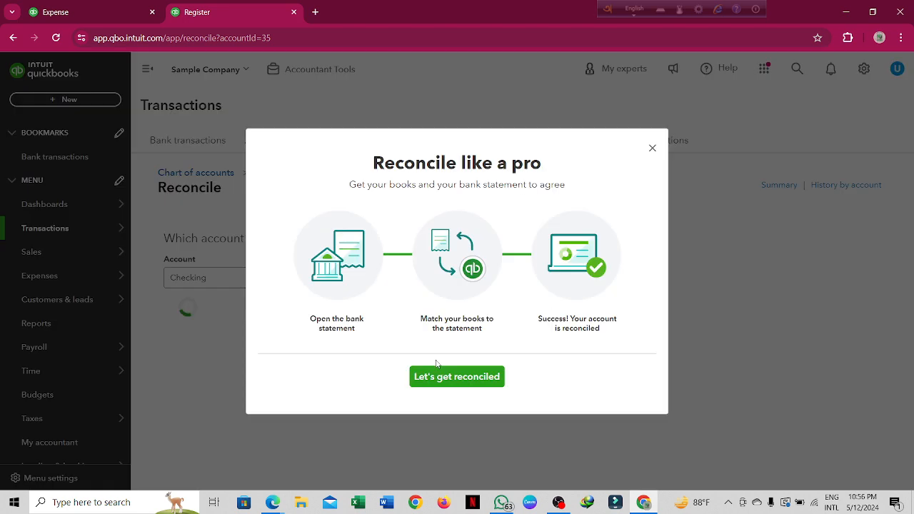
click(652, 148)
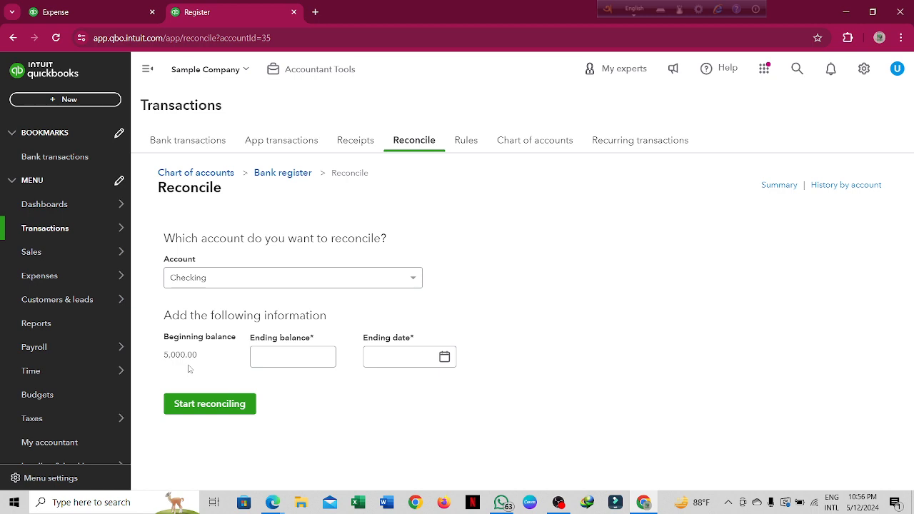
Switch to the other browser tab and open the bank transactions page to compare Checking's bank and QuickBooks balances.
click(91, 8)
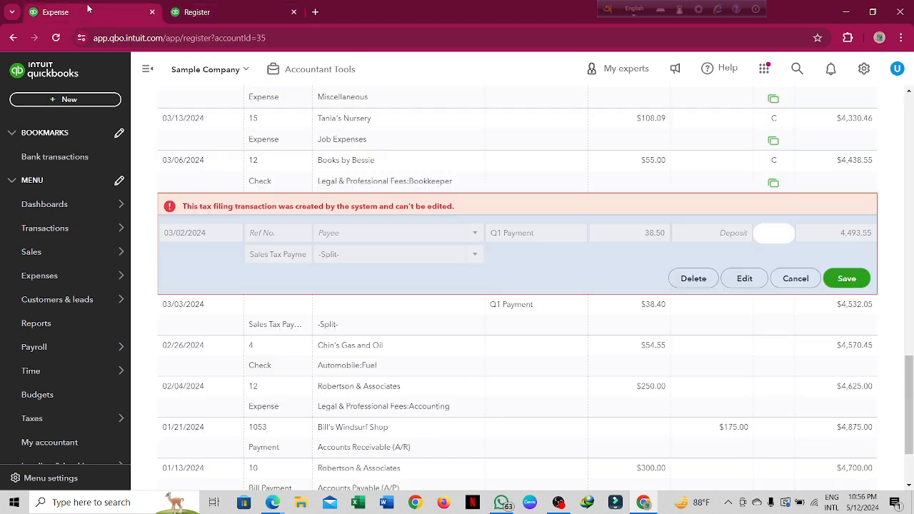
click(57, 234)
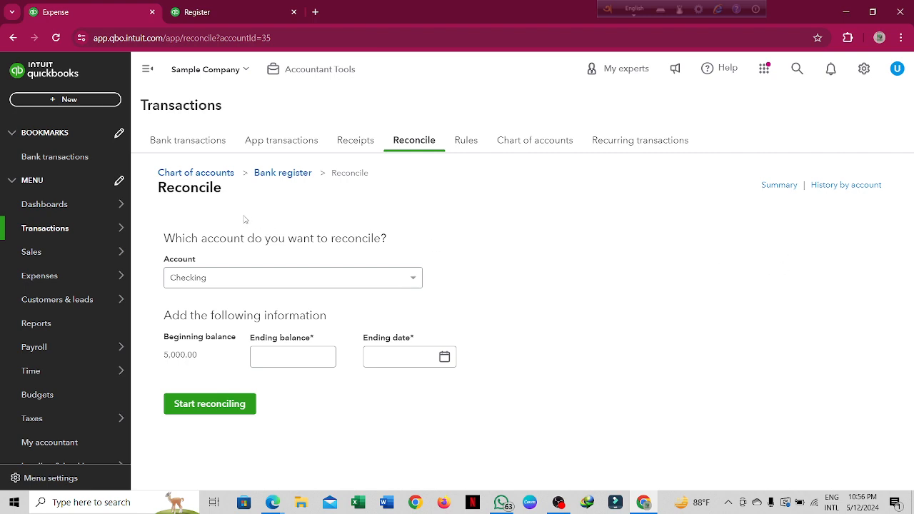
click(195, 138)
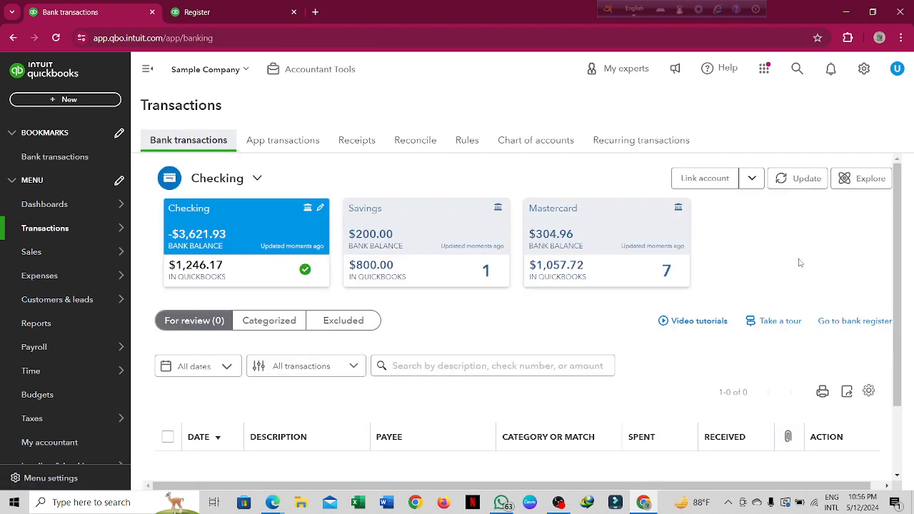
Open the Checking bank register, examine the clearing and bank-feed status of its entries, and return to the reconciliation tab.
click(846, 322)
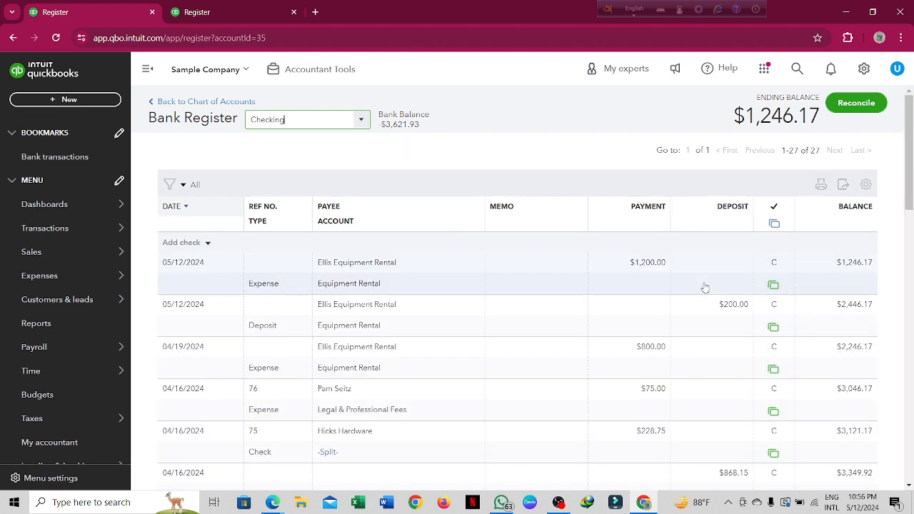
scroll(705, 286, down, 3)
scroll(704, 282, up, 2)
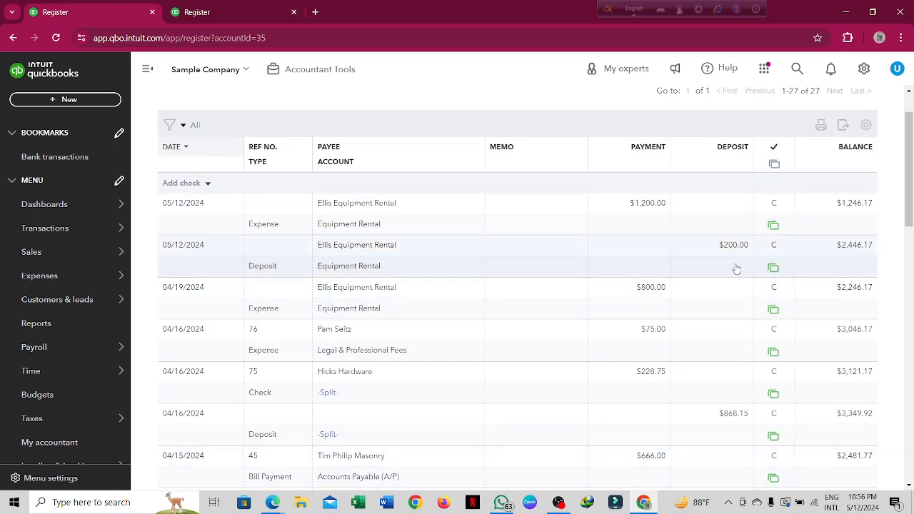
scroll(736, 270, down, 12)
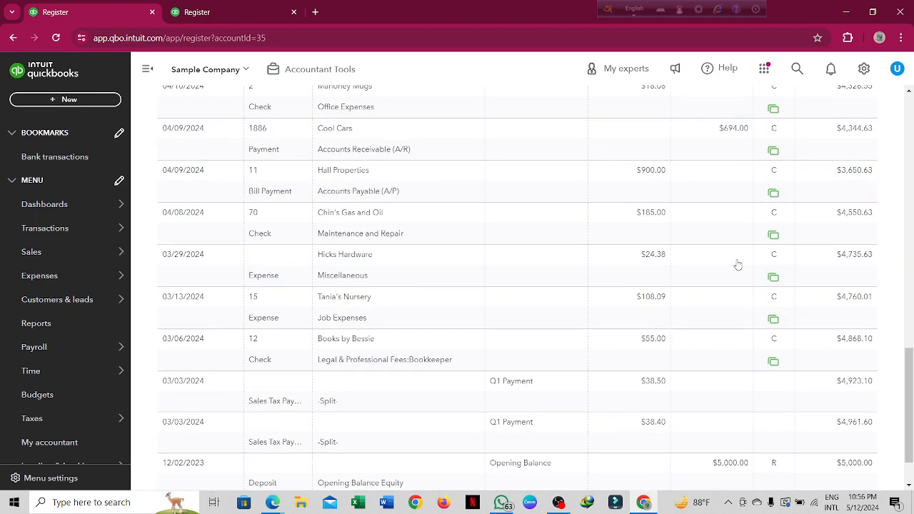
scroll(739, 397, down, 2)
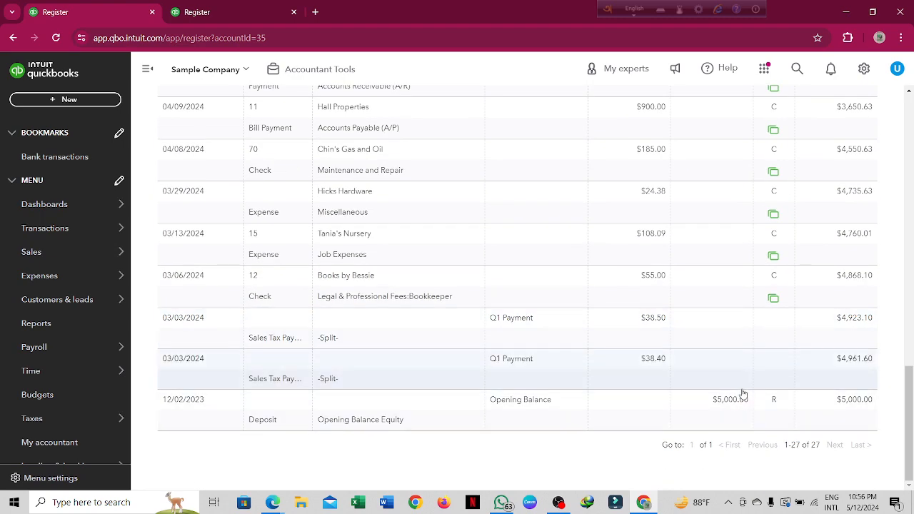
mouse_move(776, 285)
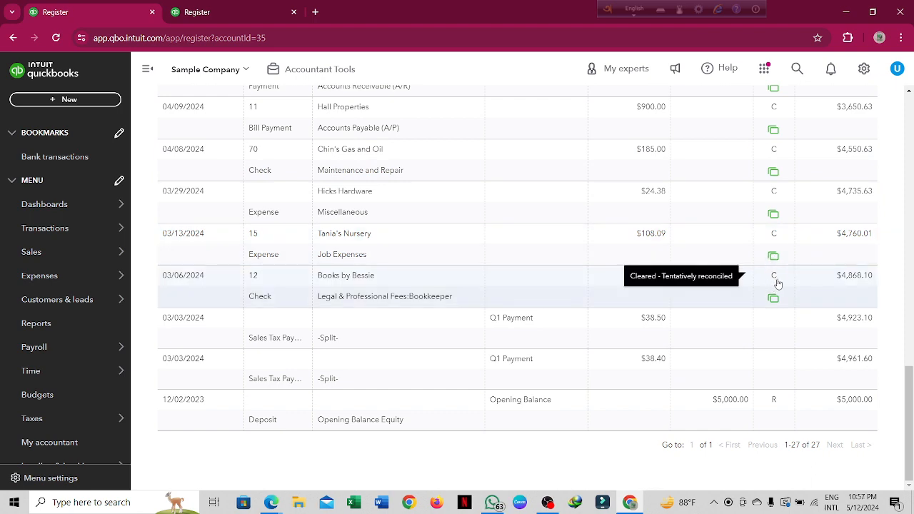
mouse_move(775, 300)
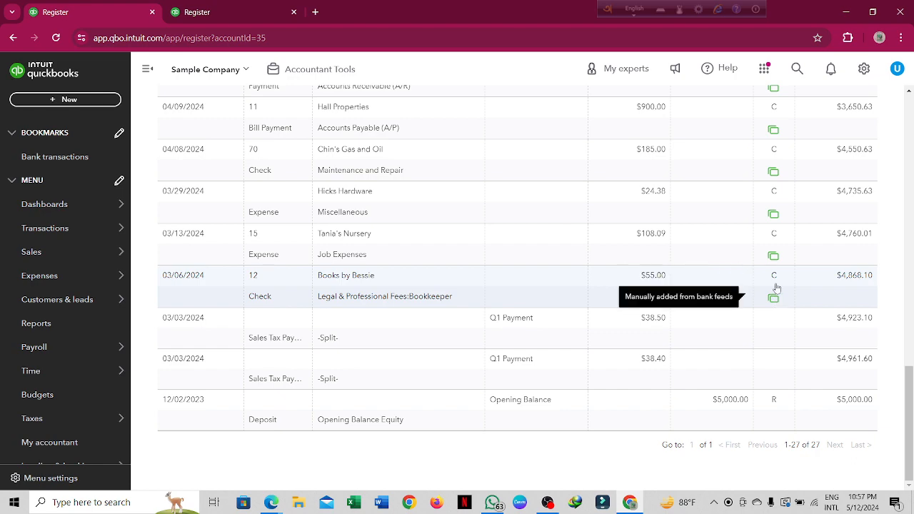
scroll(775, 284, up, 1)
scroll(775, 284, up, 9)
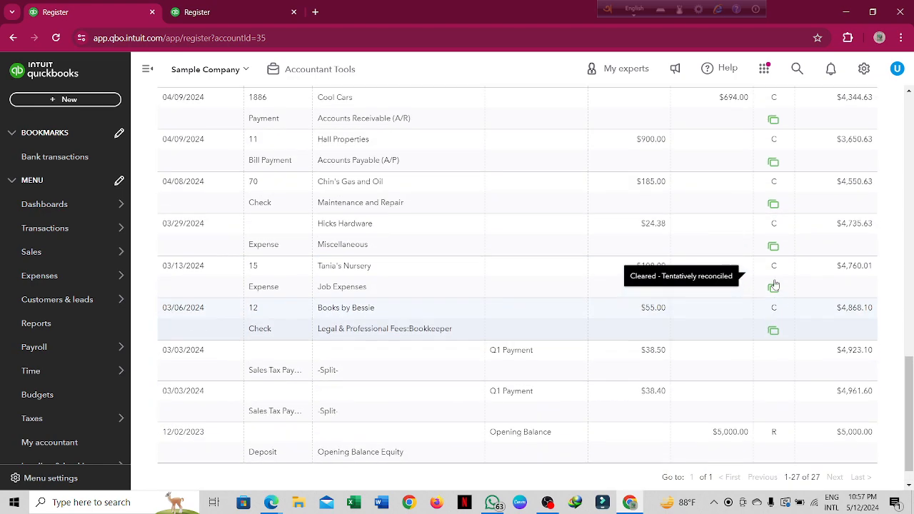
click(227, 12)
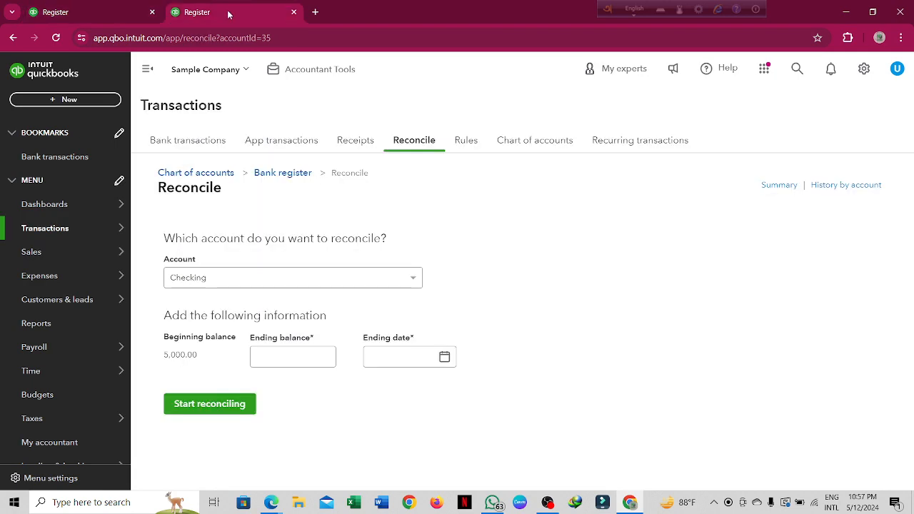
Look up Checking's bank balance in the bank register for use as the reconciliation's ending balance.
click(265, 359)
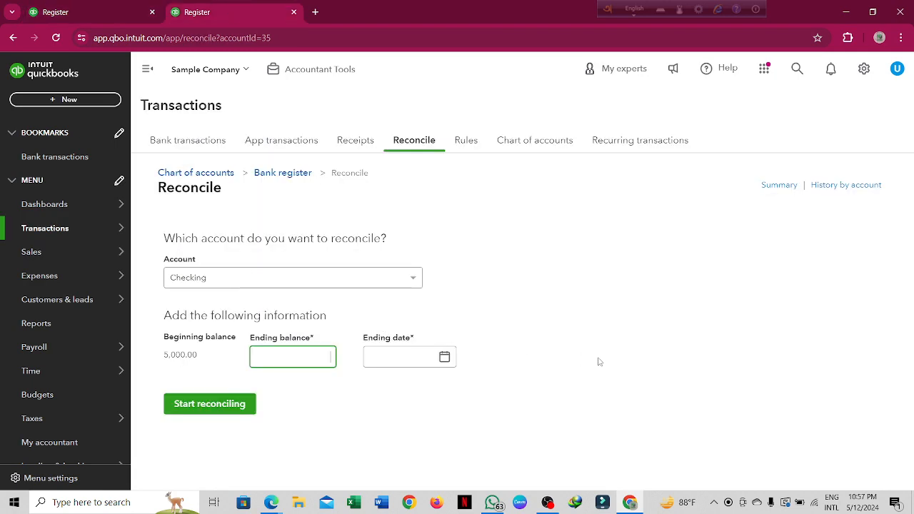
click(97, 7)
scroll(282, 307, up, 1)
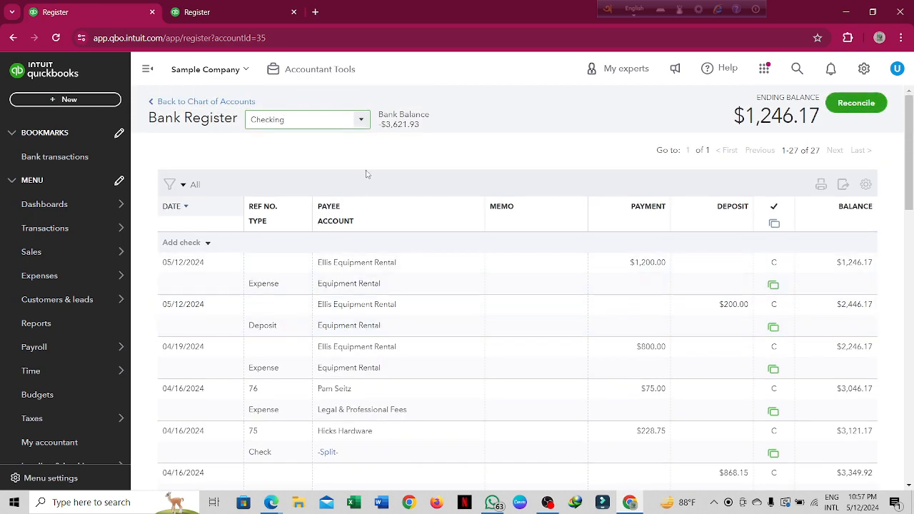
click(264, 15)
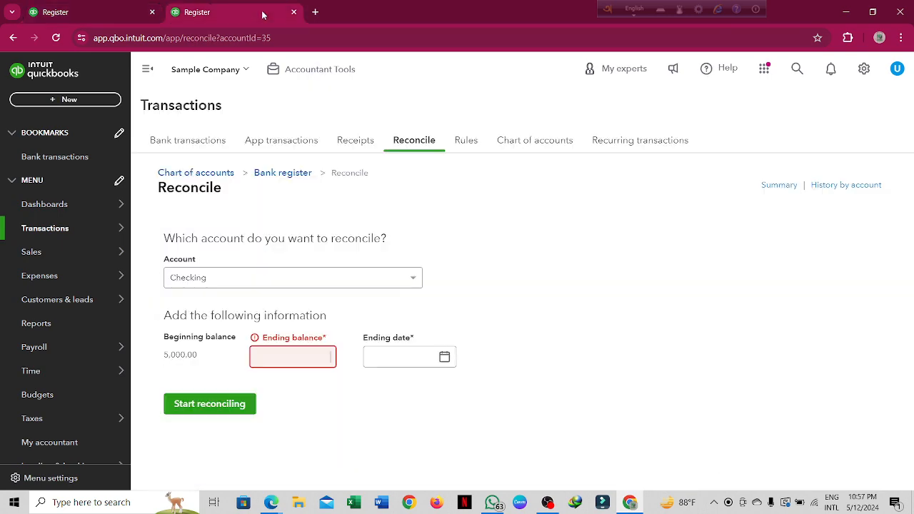
click(84, 10)
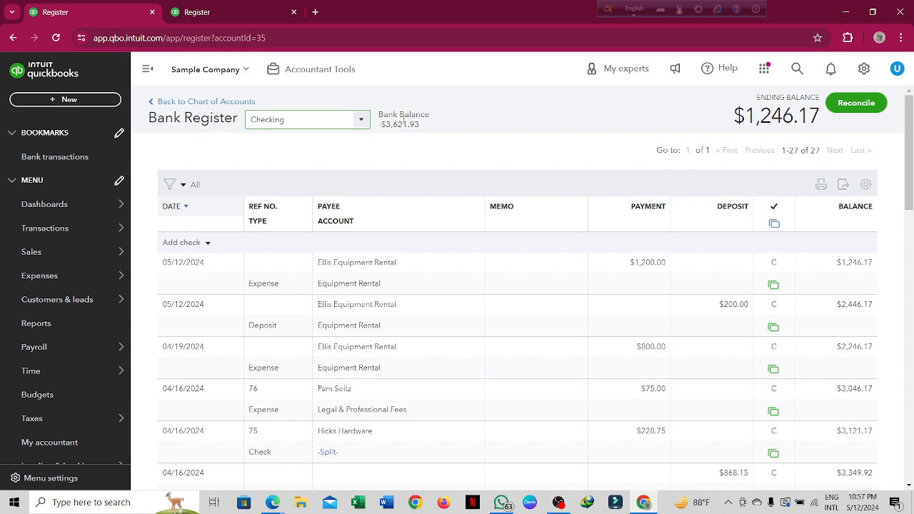
Set the Checking reconciliation's ending balance to -3,621.93, checking the cents against the register's bank balance.
click(243, 7)
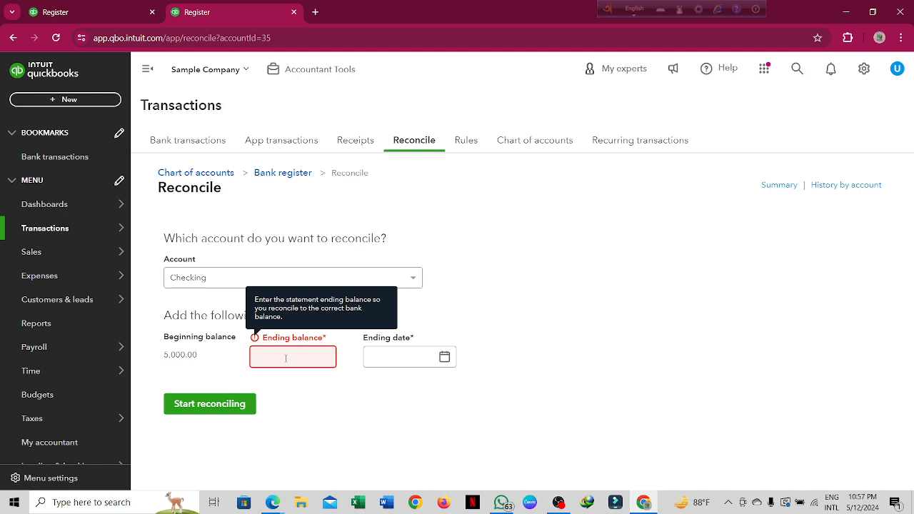
text(-)
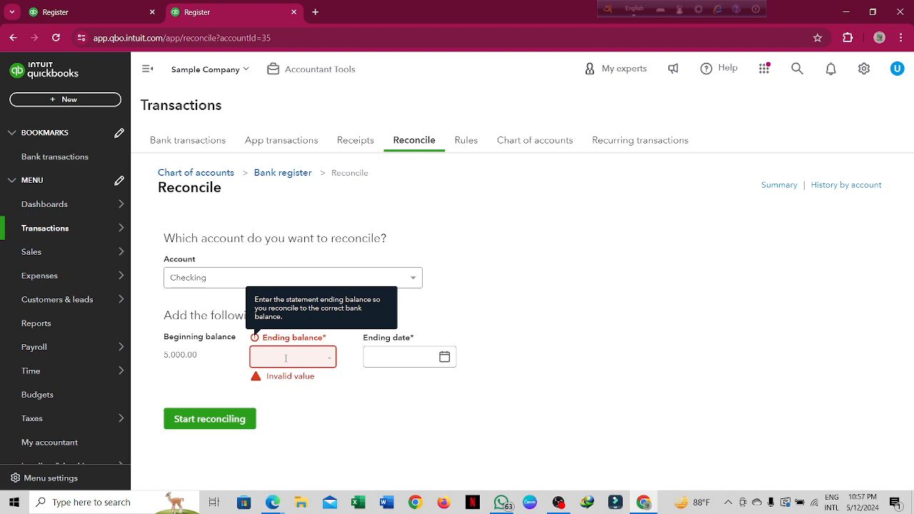
text(36)
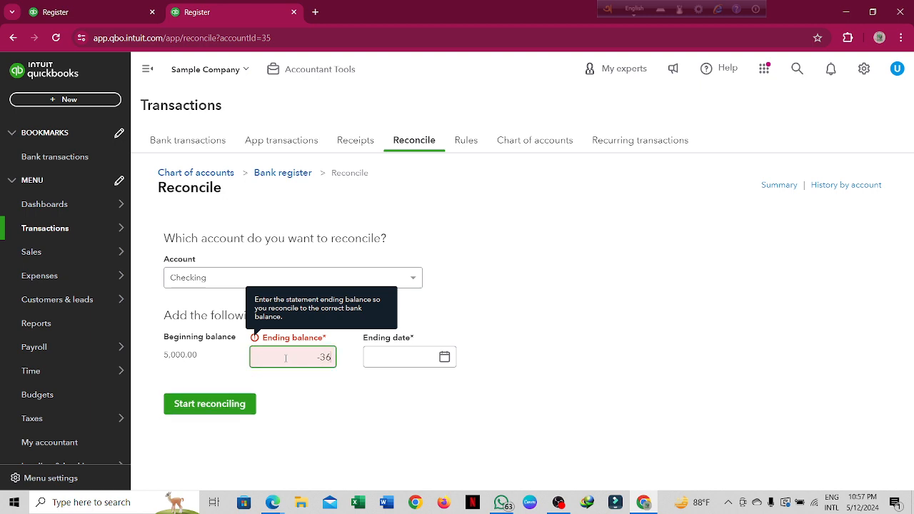
text(21)
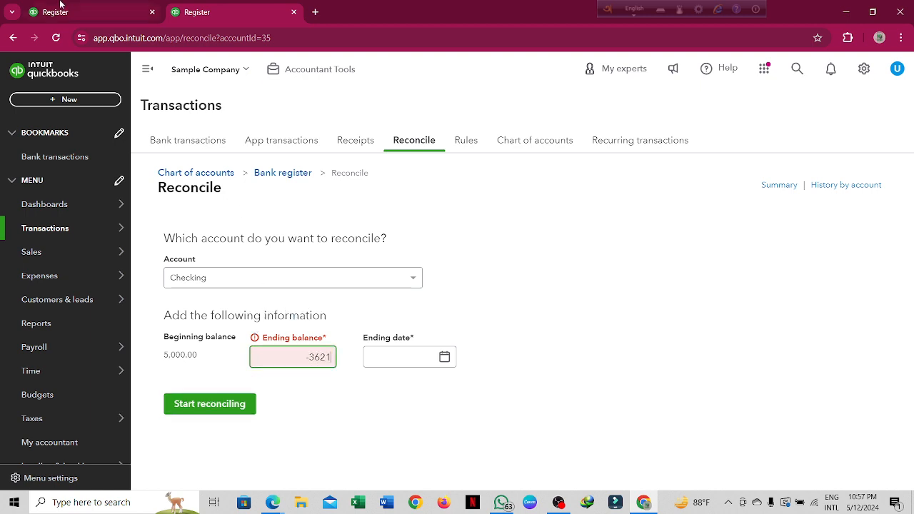
click(62, 5)
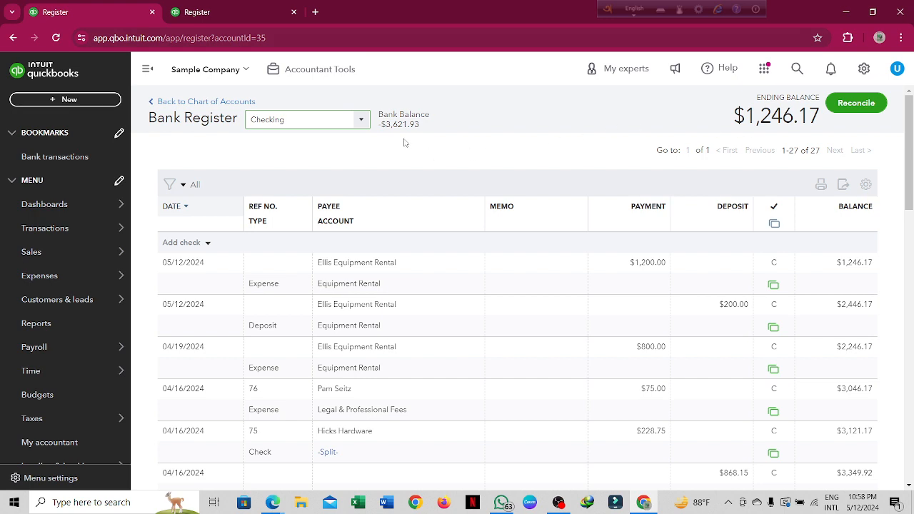
click(230, 5)
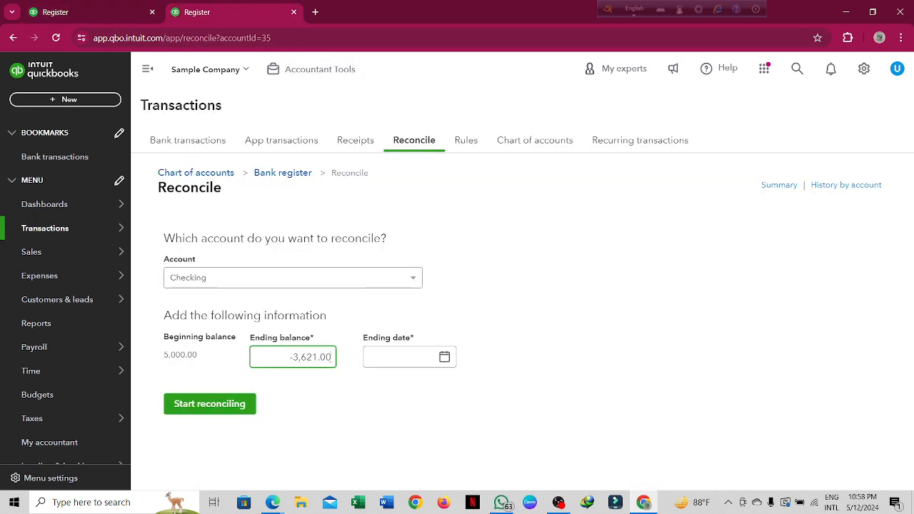
key(BackSpace)
key(BackSpace)
text(93)
Set the ending date to May 12, 2024, start reconciling Checking, and dismiss the tip about hiding the statement info.
click(438, 361)
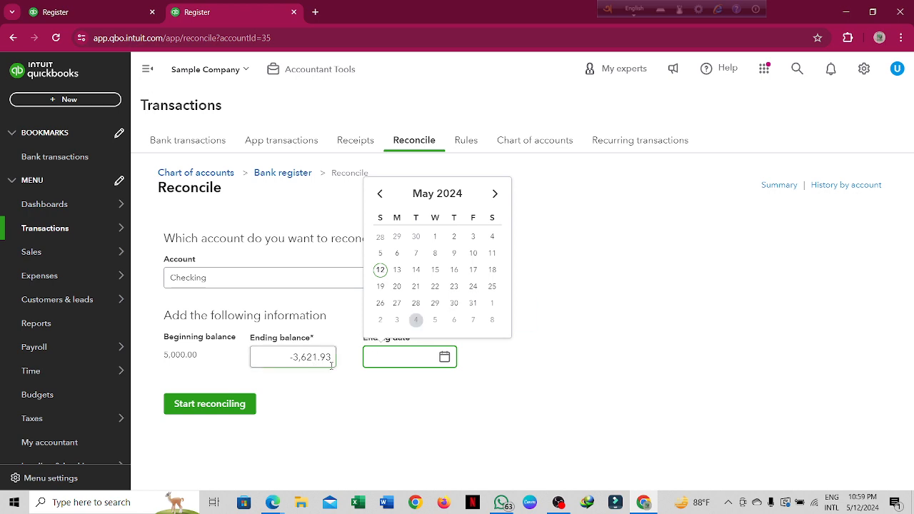
click(380, 270)
click(209, 404)
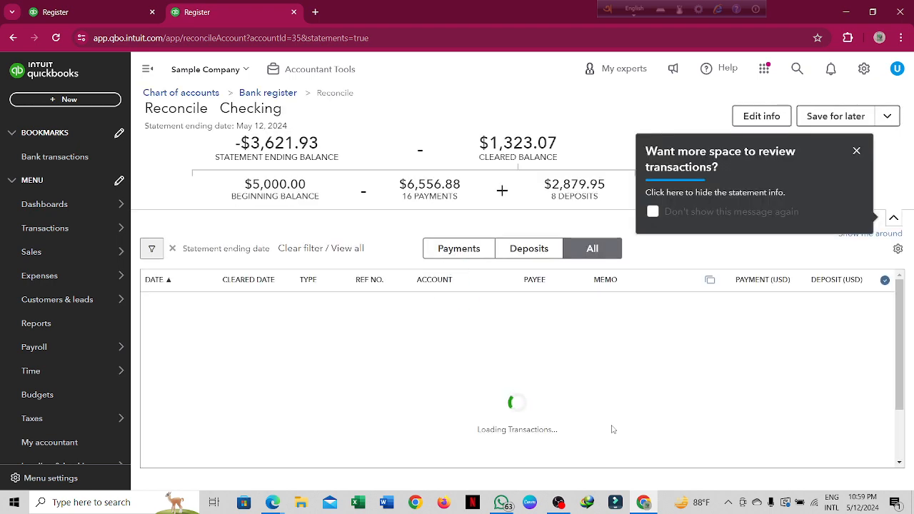
click(856, 151)
click(861, 186)
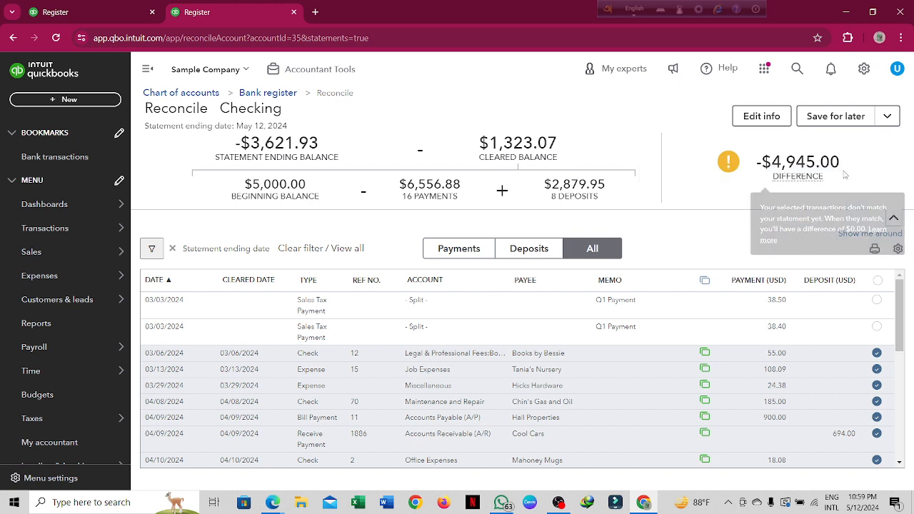
Examine the reconciliation difference and review which listed transactions are selected as cleared.
mouse_move(777, 161)
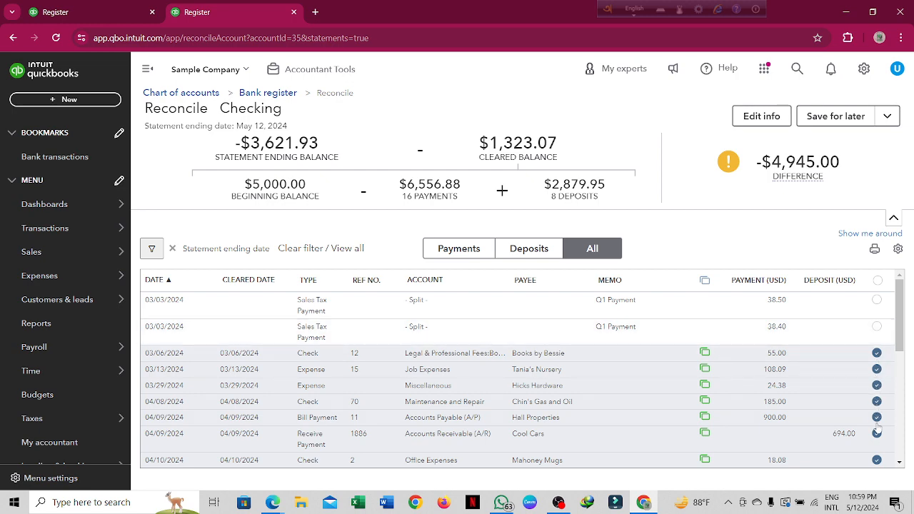
scroll(877, 400, down, 5)
scroll(877, 427, up, 5)
mouse_move(792, 185)
mouse_move(830, 150)
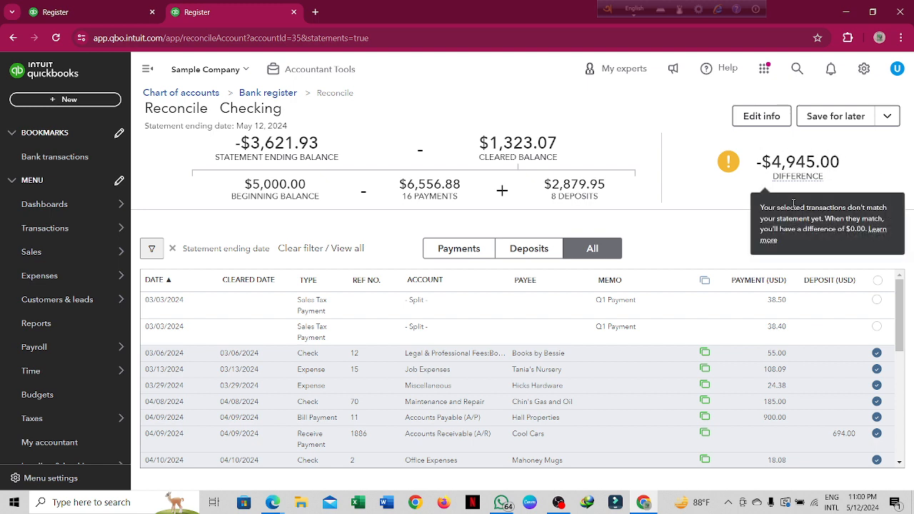
Go back to the bank transactions page in the other browser tab and review Checking's categorized transactions.
click(117, 10)
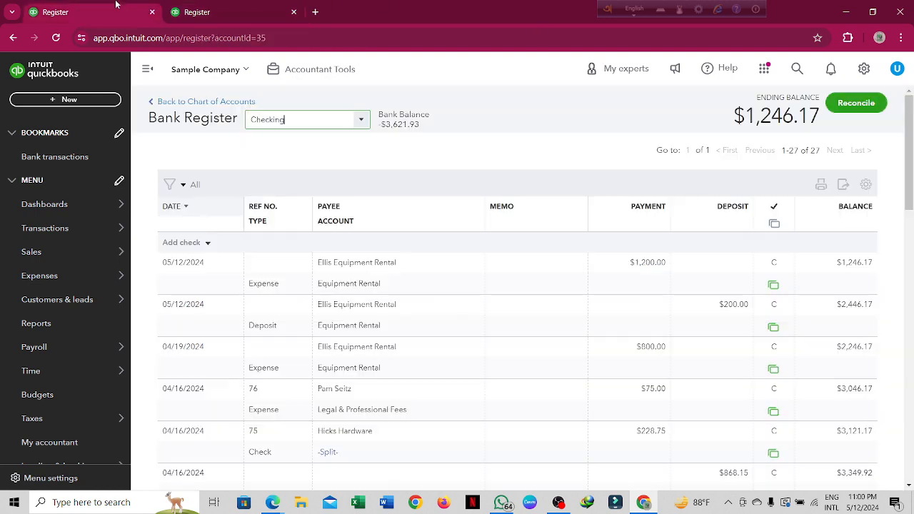
click(12, 38)
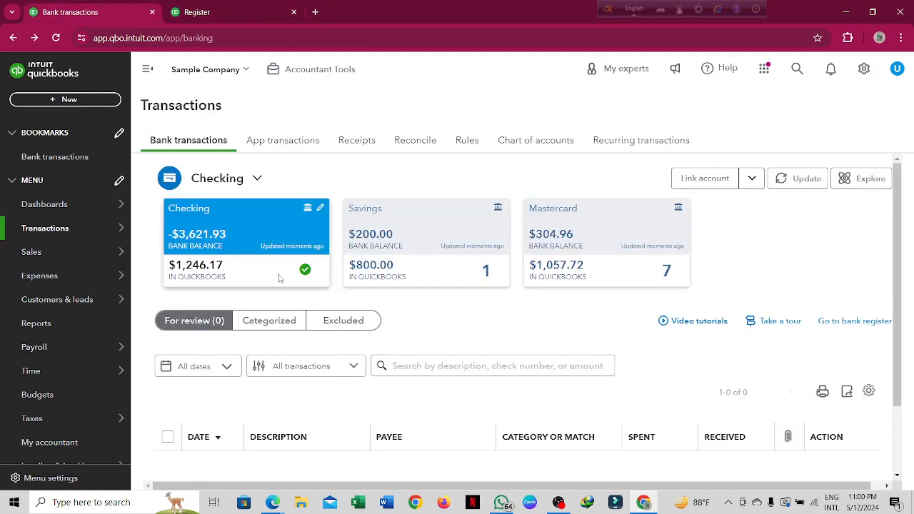
click(277, 321)
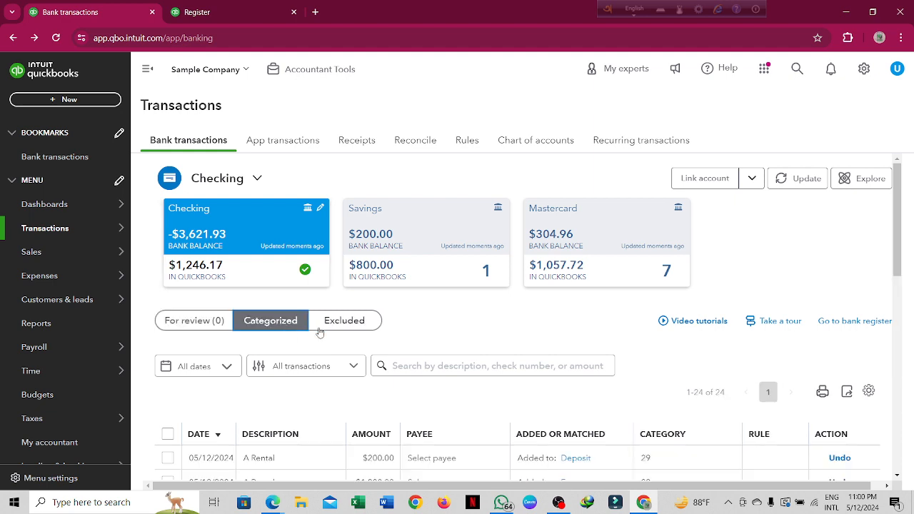
scroll(455, 312, down, 3)
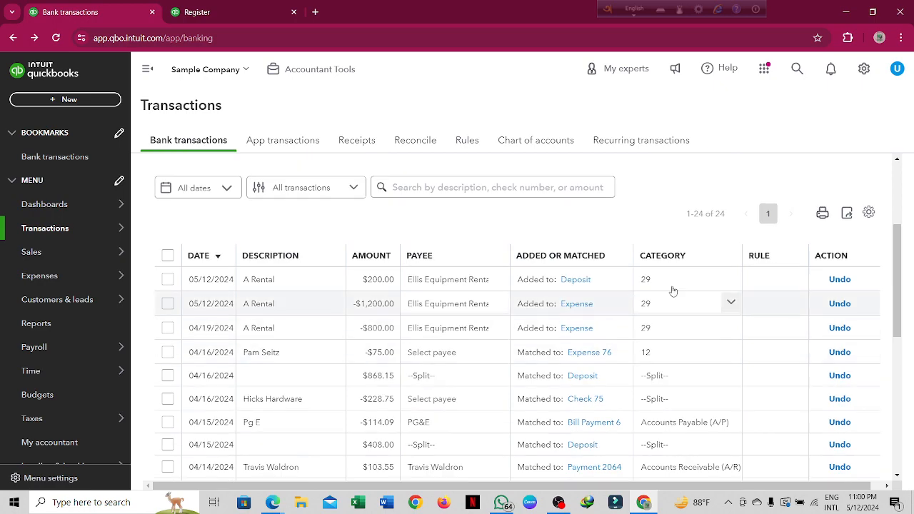
scroll(679, 431, down, 4)
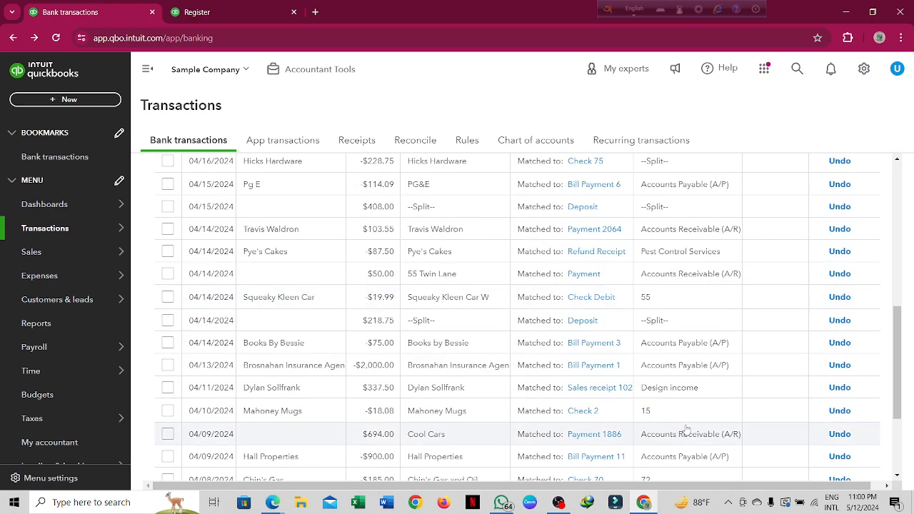
scroll(686, 429, up, 5)
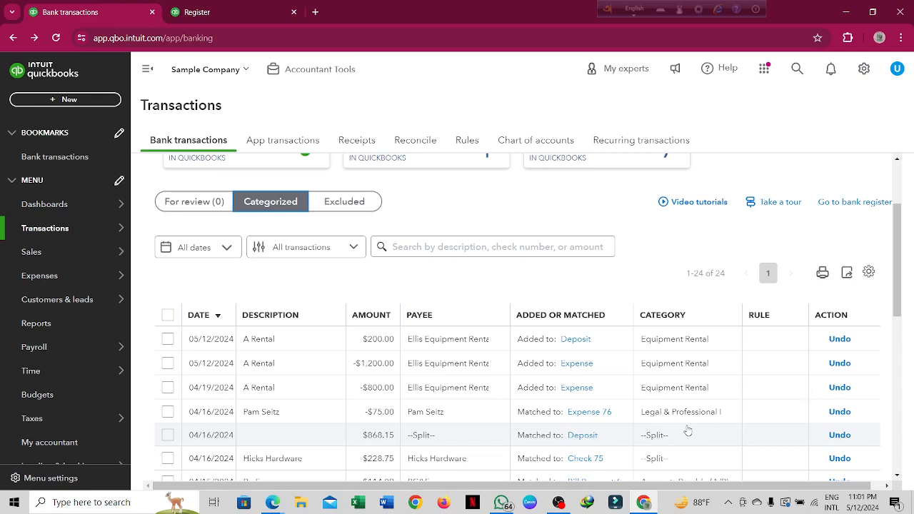
Check Checking's excluded bank transactions and view the additional options for linking an account.
click(357, 207)
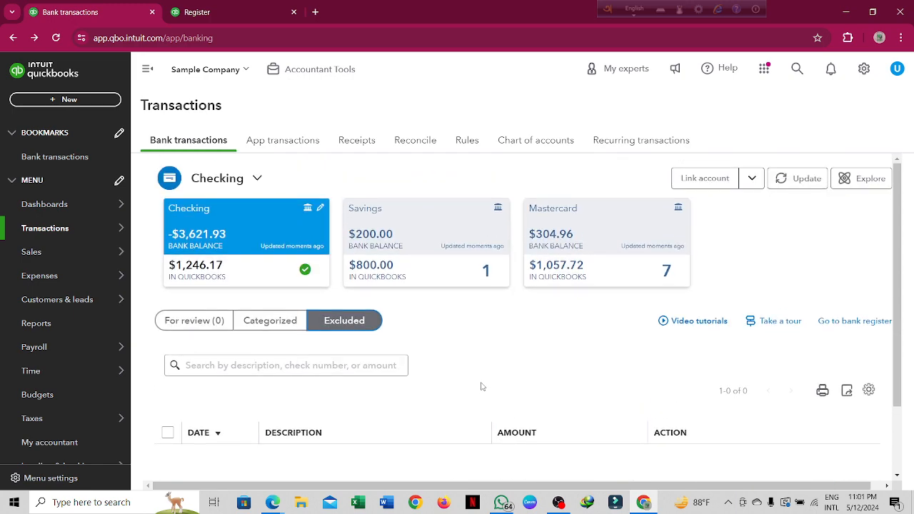
scroll(448, 471, down, 1)
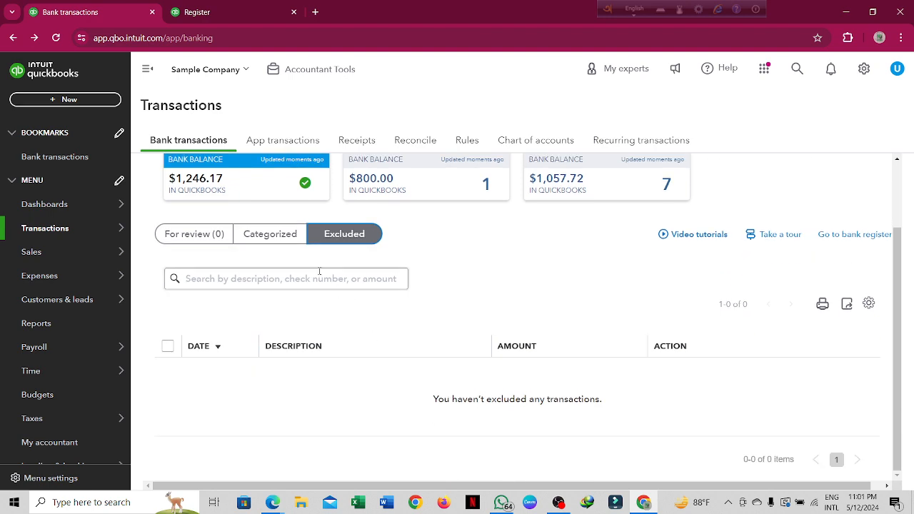
scroll(607, 339, up, 1)
click(752, 181)
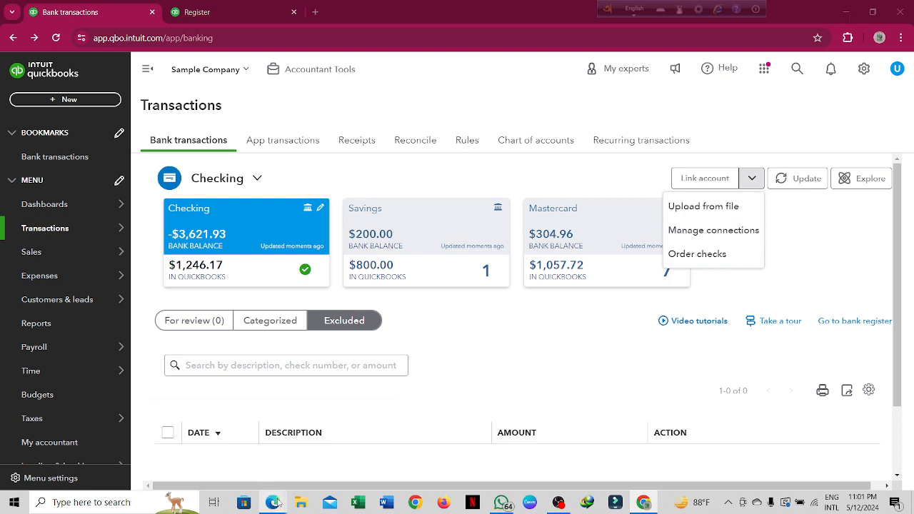
Switch to the Google Meet call in Edge and look through the full participant list.
mouse_move(273, 502)
click(251, 457)
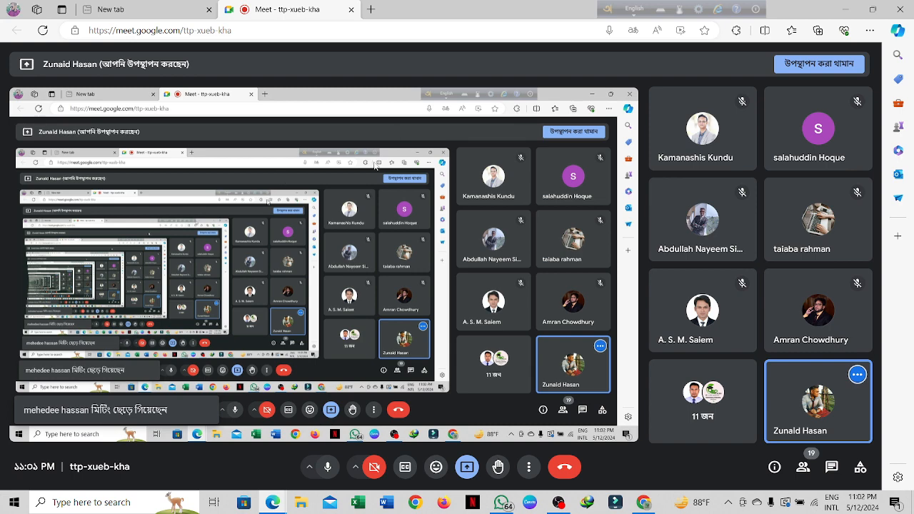
click(803, 467)
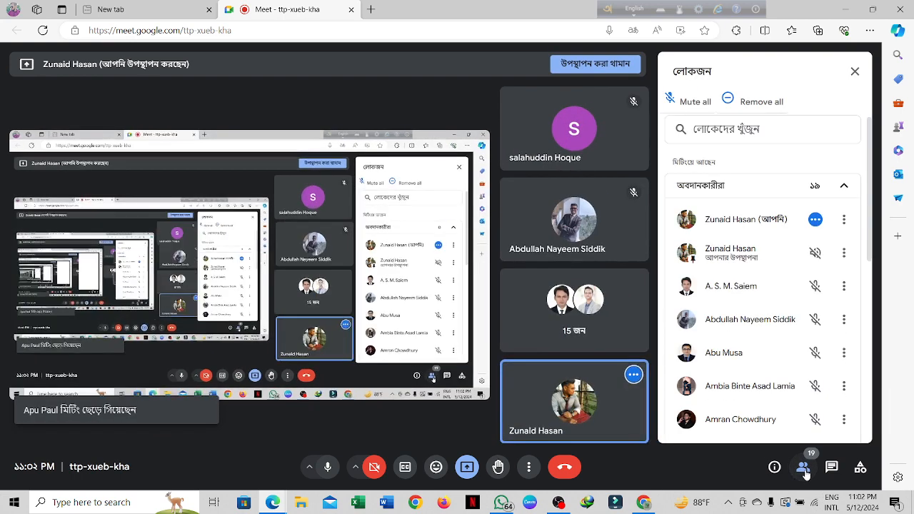
scroll(783, 358, down, 4)
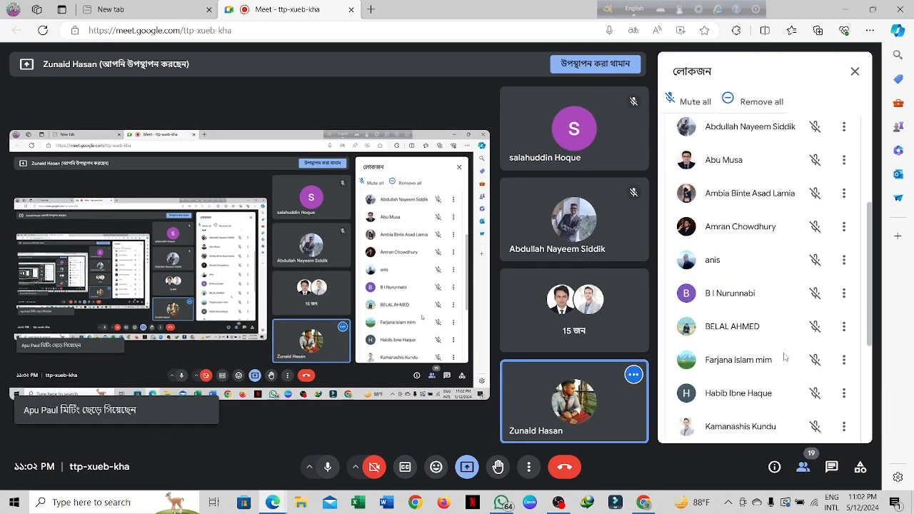
scroll(786, 355, down, 3)
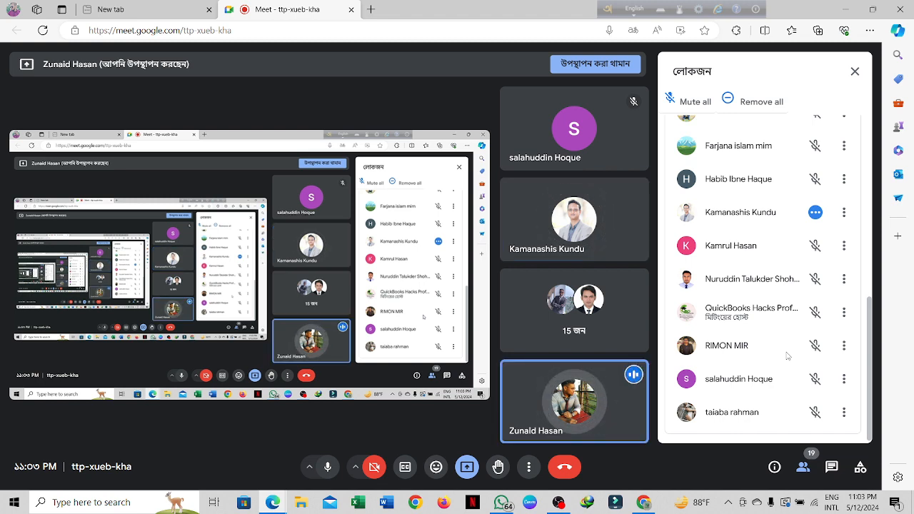
Switch back to QuickBooks in Chrome and review the Checking reconciliation's transactions down to the most recent entries.
click(644, 502)
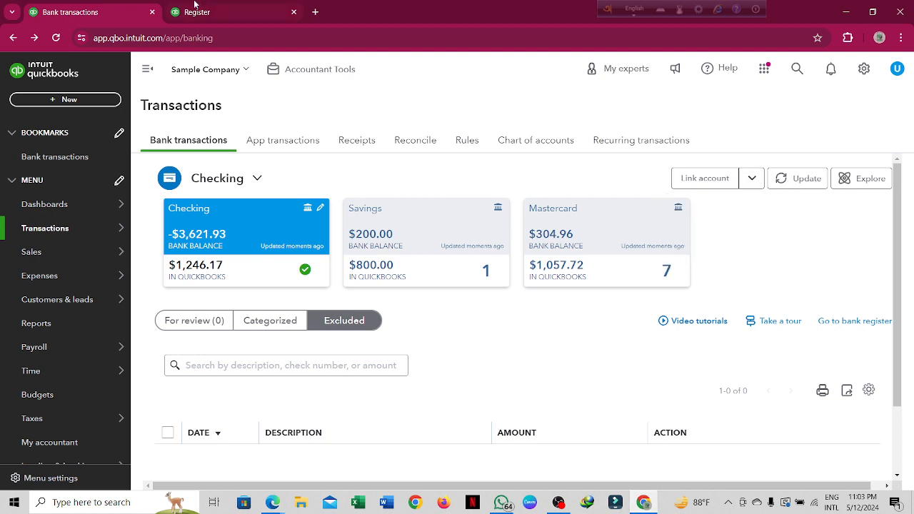
click(200, 12)
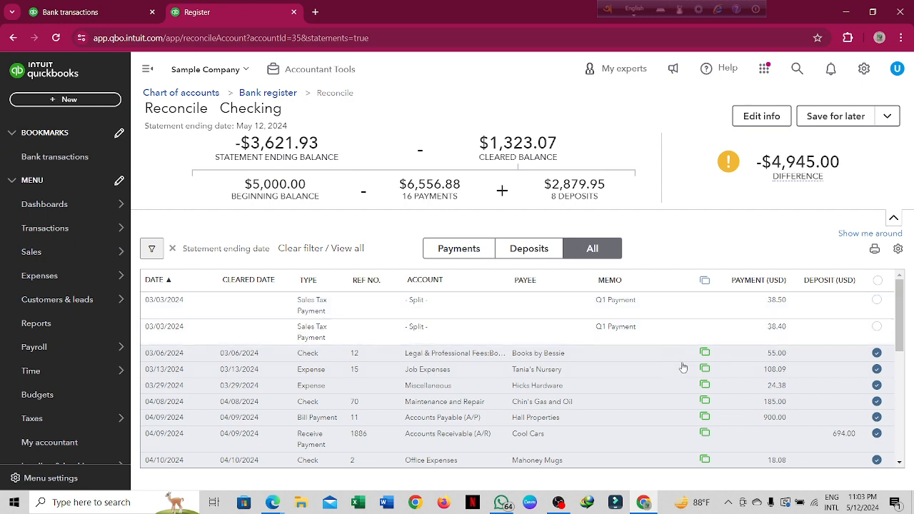
scroll(683, 367, down, 3)
scroll(683, 367, down, 5)
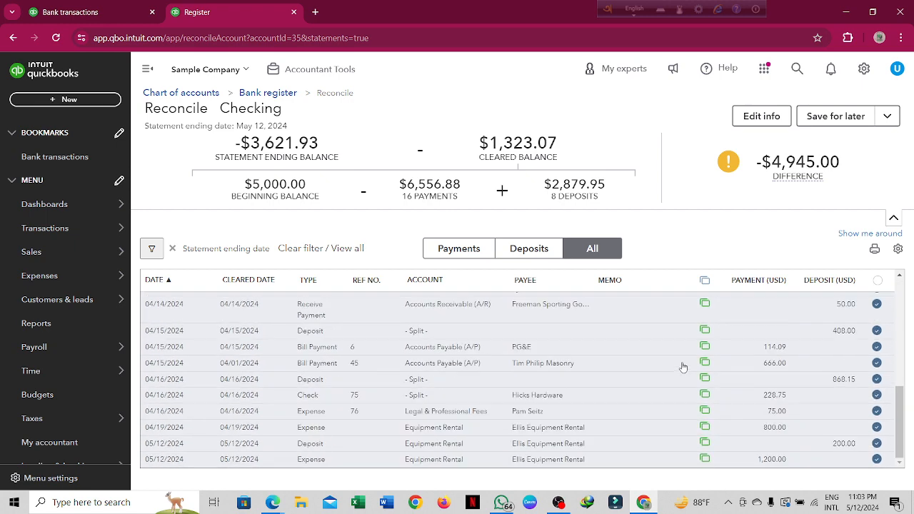
Deselect the 05/12/2024 Ellis Equipment Rental expense of 1,200.00 to check its effect on the difference, and reselect it.
click(877, 459)
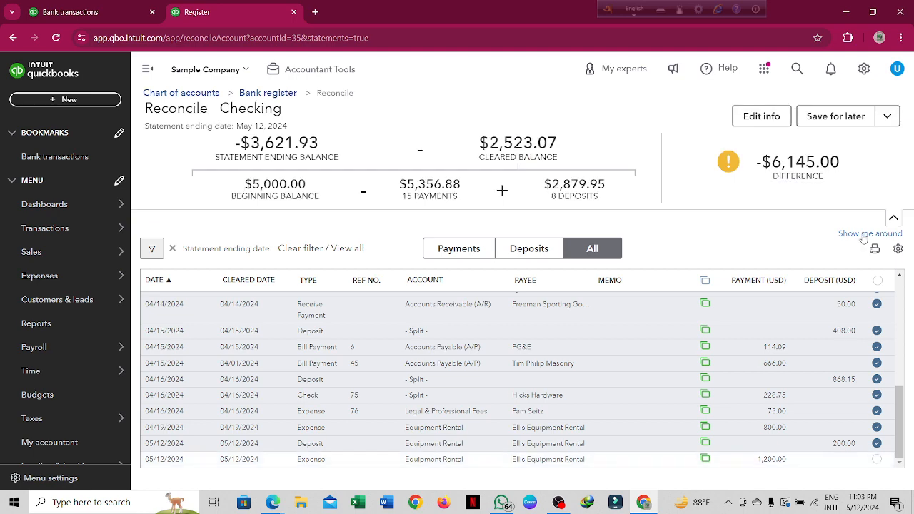
mouse_move(821, 174)
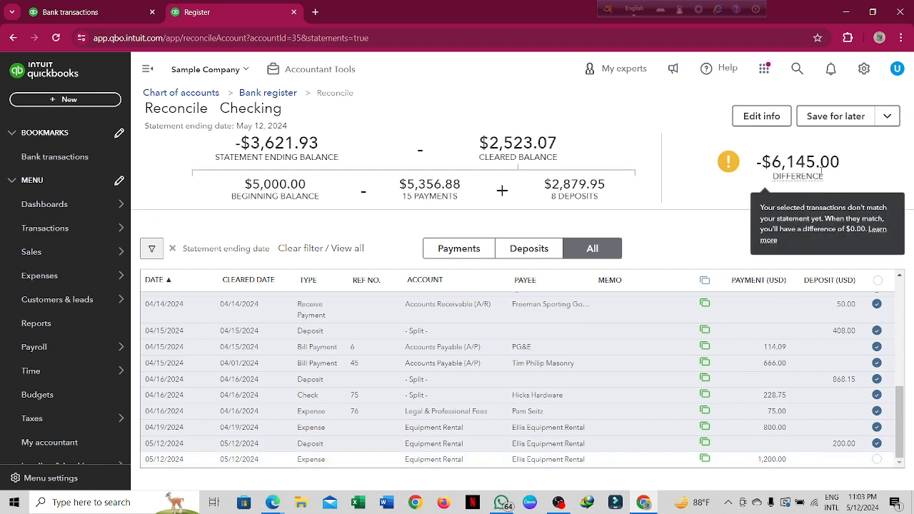
click(877, 459)
scroll(878, 386, up, 2)
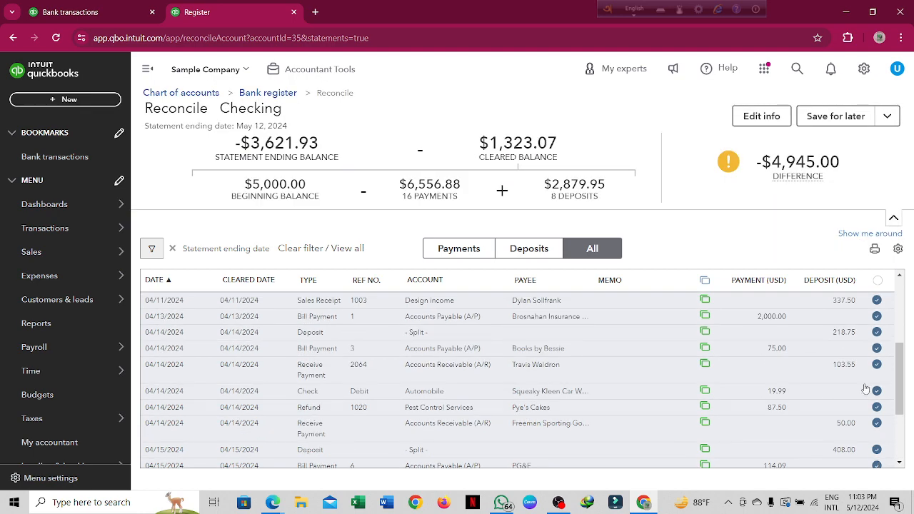
scroll(878, 364, up, 5)
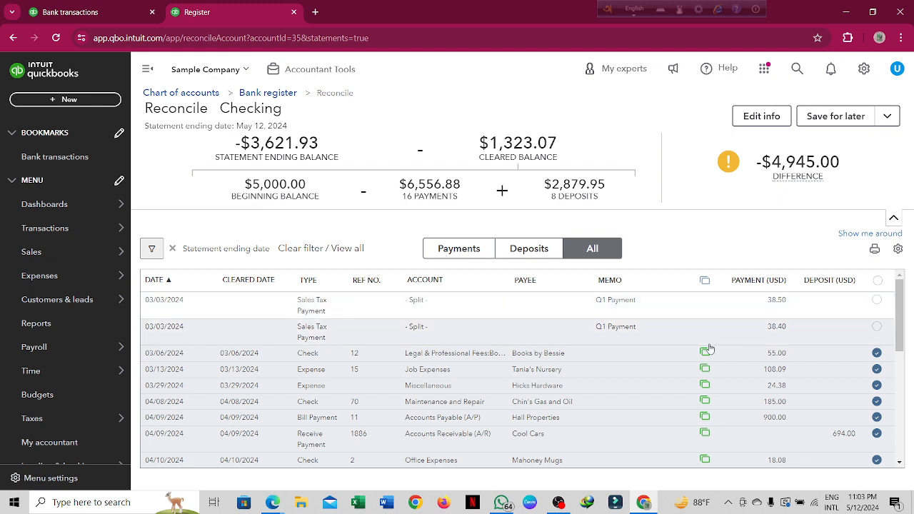
Select the two 03/03/2024 Sales Tax Payments of 38.50 and 38.40 to check their effect on the difference, and deselect them.
mouse_move(705, 355)
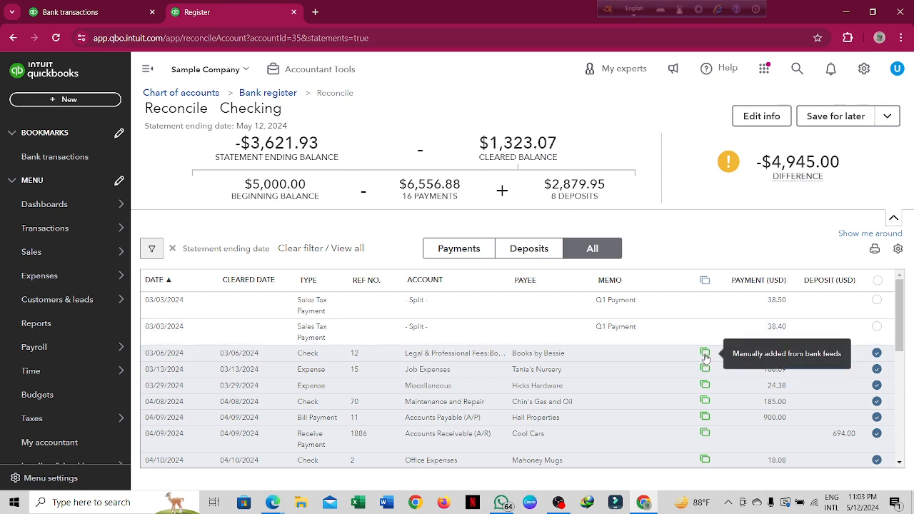
click(880, 305)
click(877, 327)
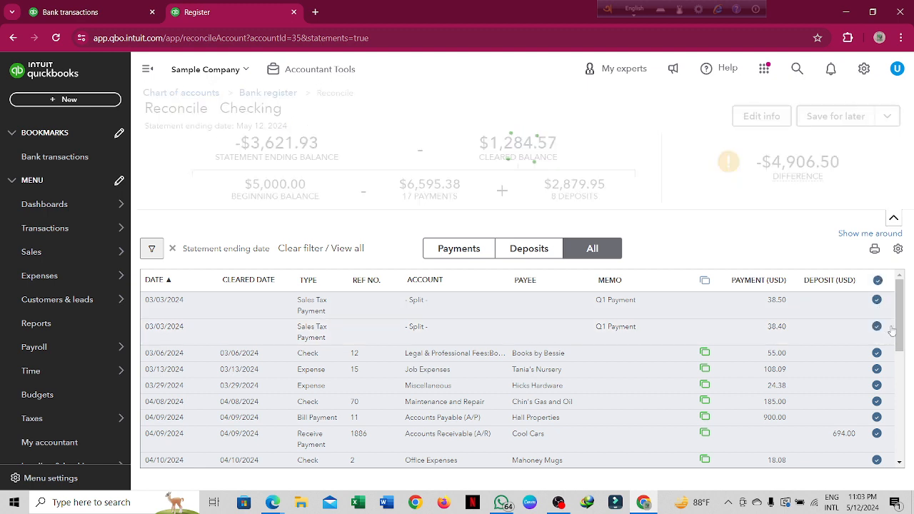
mouse_move(792, 174)
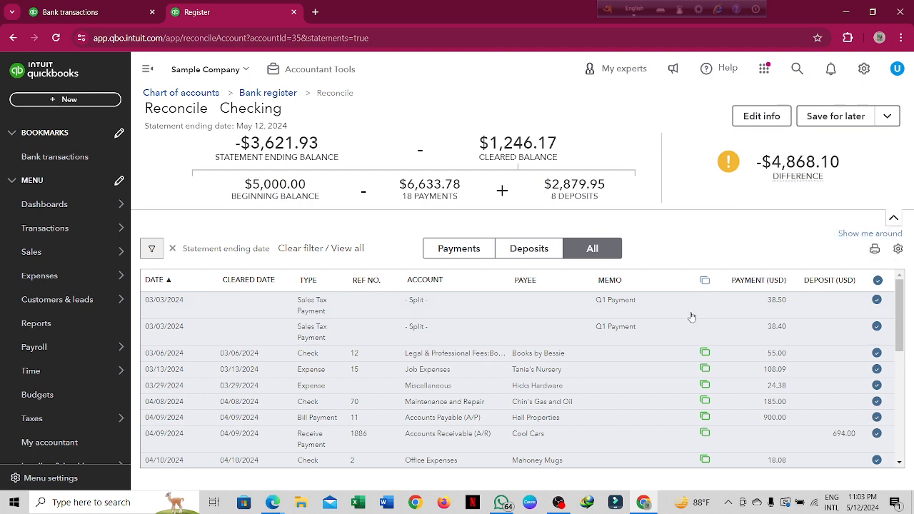
scroll(644, 334, down, 8)
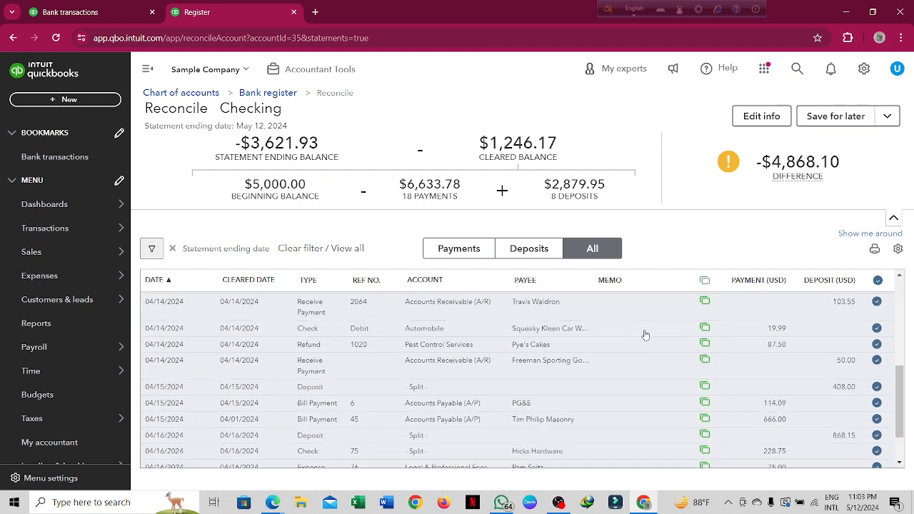
scroll(645, 335, up, 3)
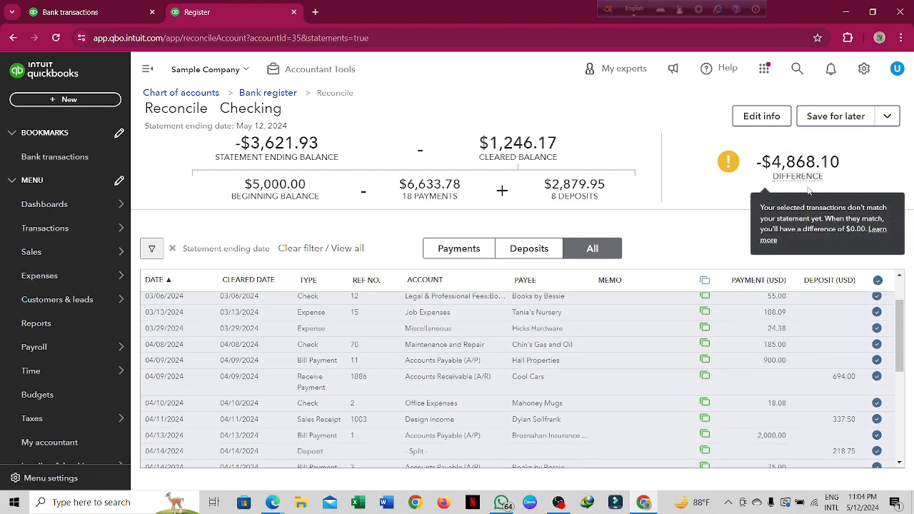
scroll(681, 341, up, 2)
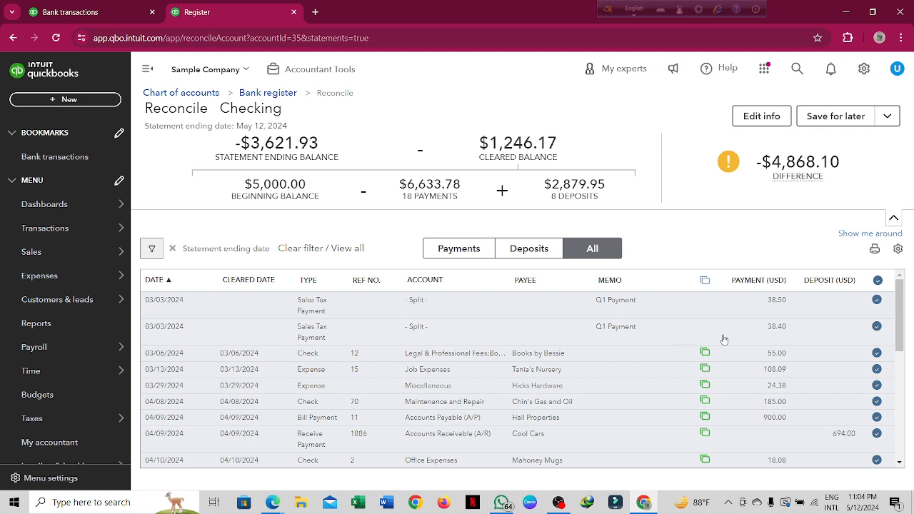
click(877, 299)
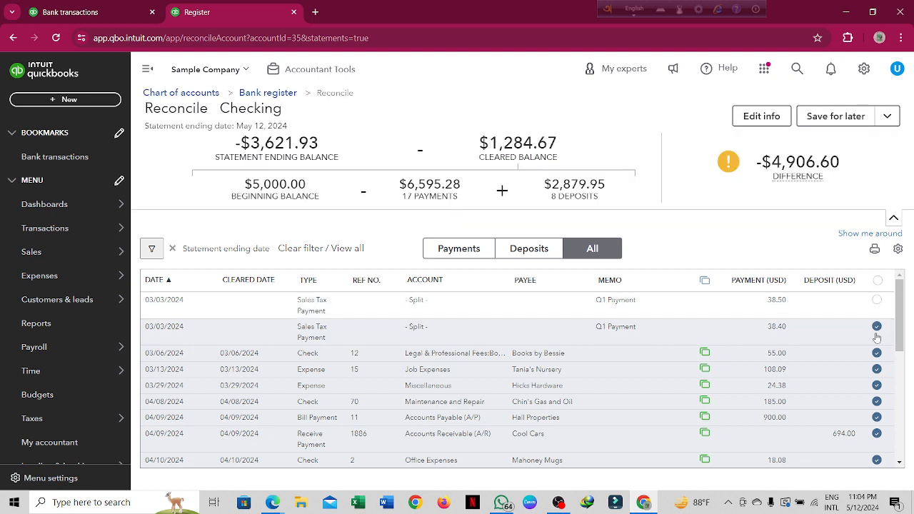
click(877, 327)
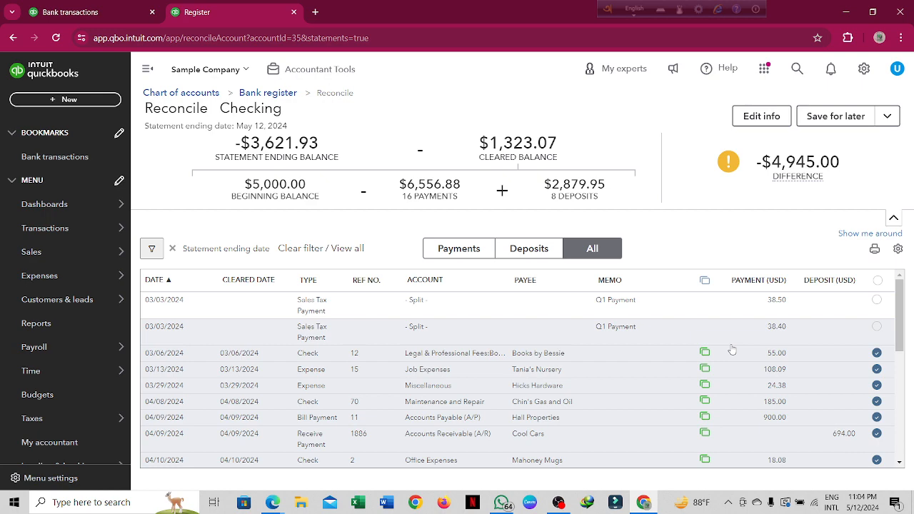
Review the Checking reconciliation's payments and deposits from the uncleared Q1 sales tax payments to the 05/12/2024 entries.
scroll(731, 349, down, 10)
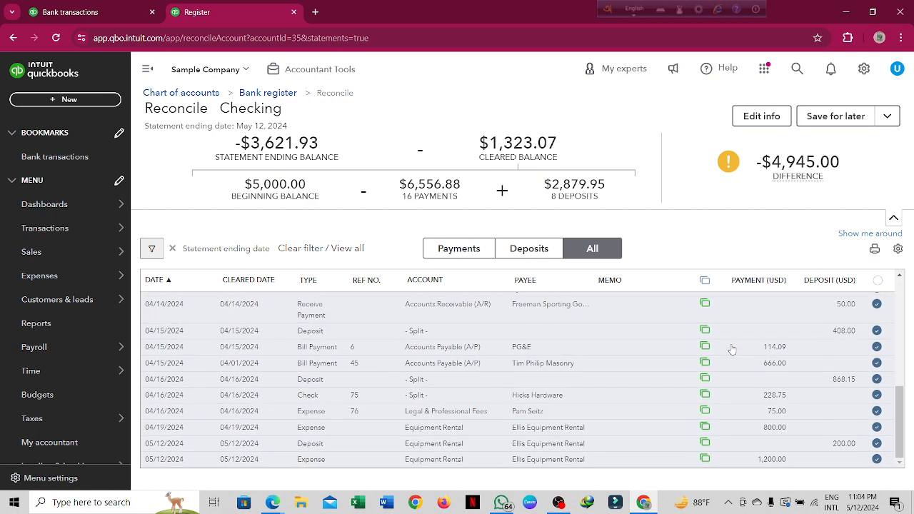
scroll(732, 349, up, 4)
scroll(733, 349, up, 3)
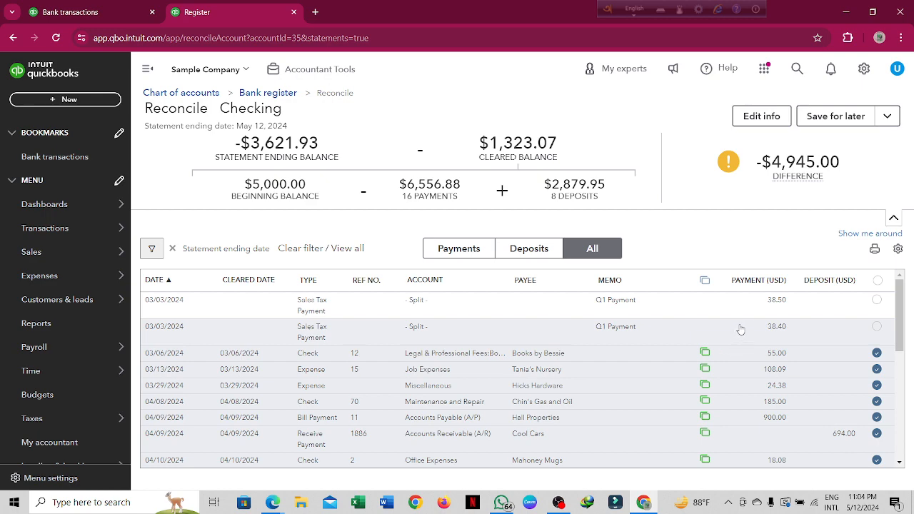
scroll(742, 332, down, 1)
scroll(749, 339, up, 3)
scroll(757, 343, down, 5)
scroll(760, 341, down, 3)
scroll(760, 341, up, 5)
scroll(761, 340, down, 3)
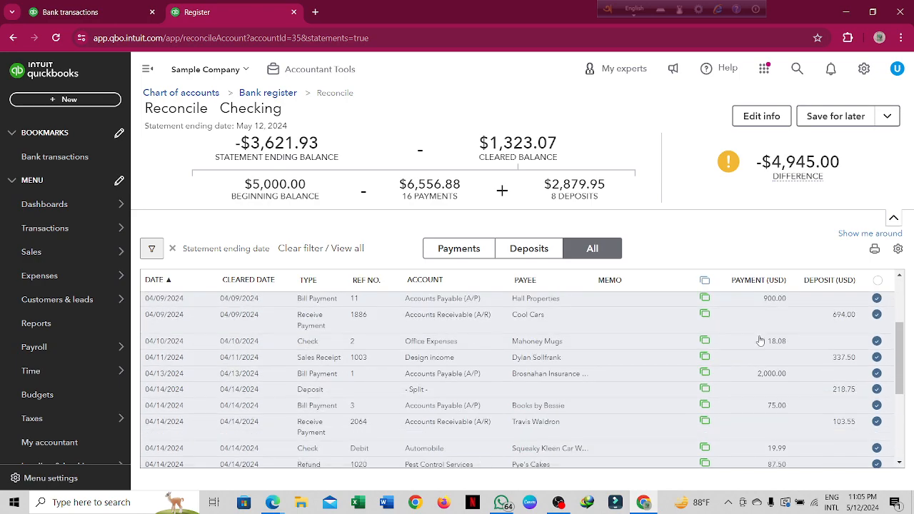
scroll(763, 341, down, 3)
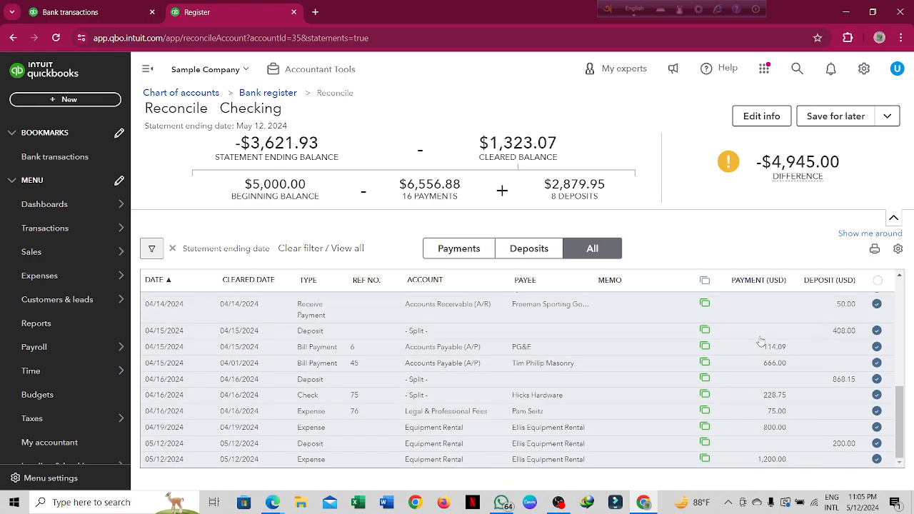
scroll(760, 340, up, 3)
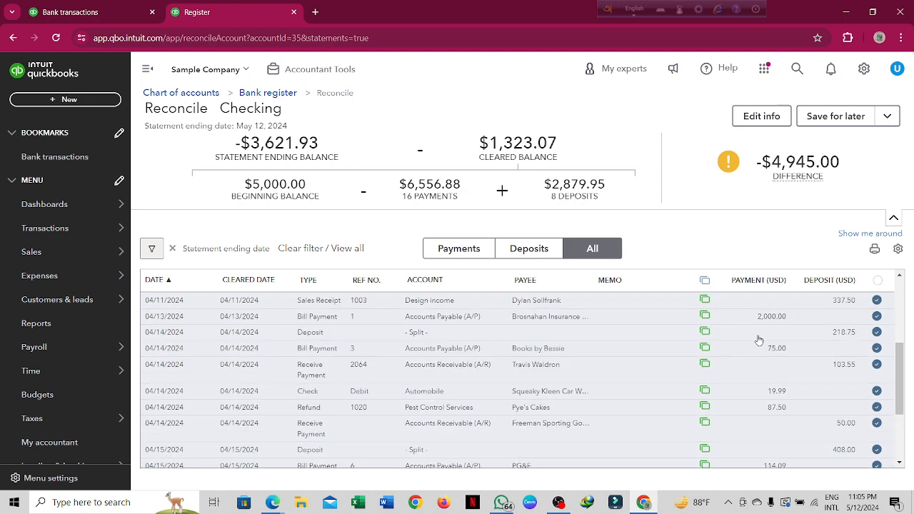
scroll(759, 338, down, 3)
scroll(757, 337, up, 5)
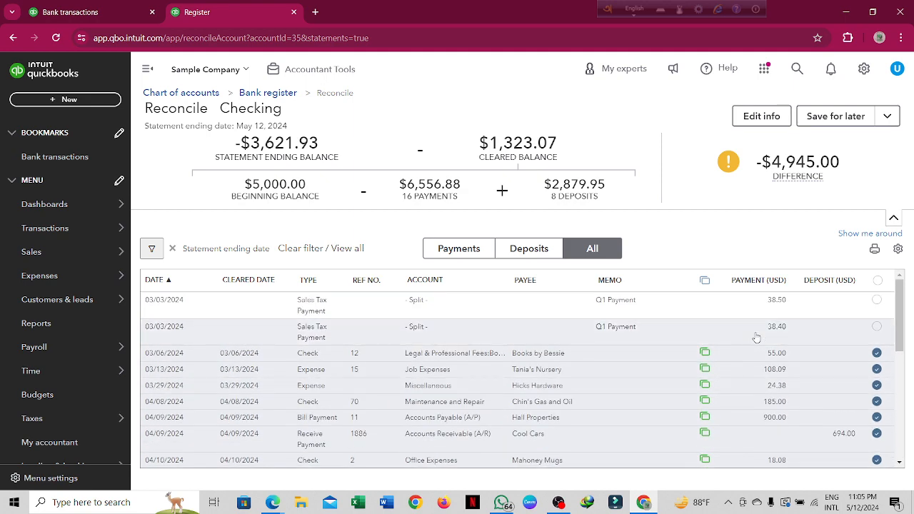
scroll(756, 337, down, 2)
scroll(754, 333, up, 3)
Switch to the Google Meet call in Edge, return to QuickBooks in Chrome, and read the explanation of the reconciliation difference.
mouse_move(272, 502)
click(243, 380)
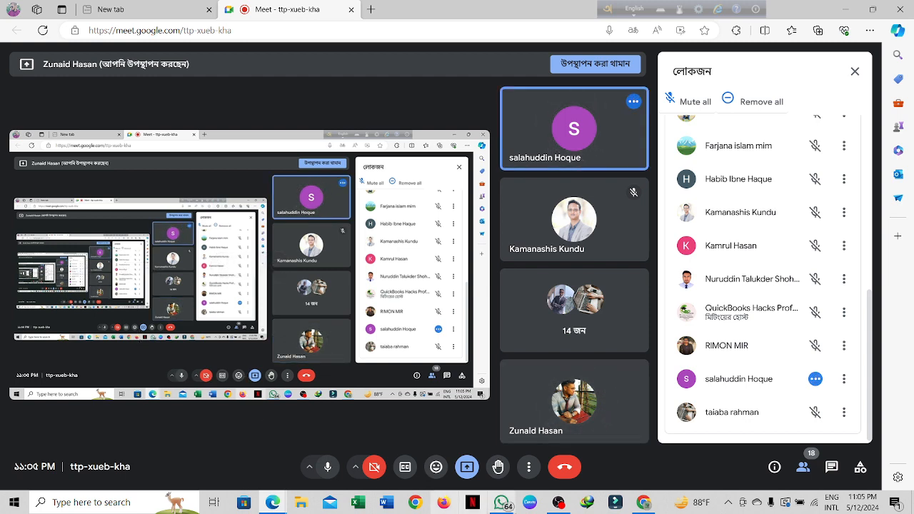
click(633, 506)
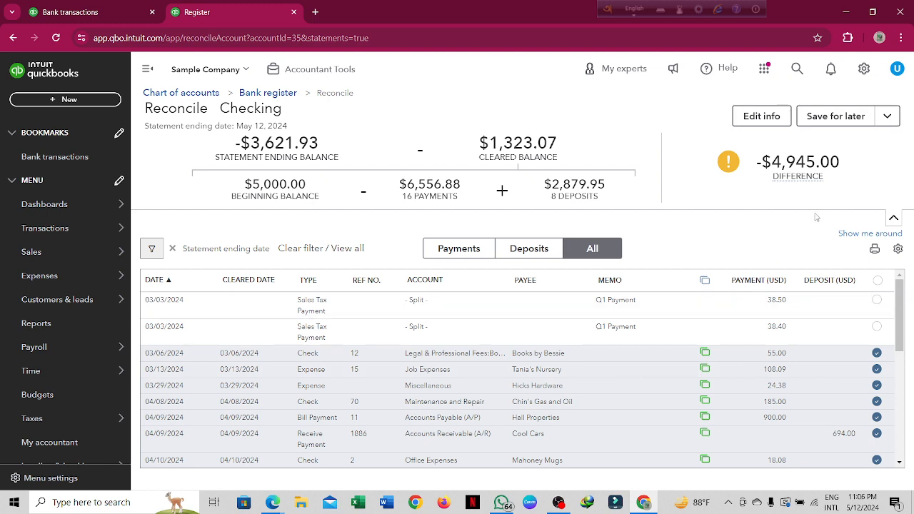
mouse_move(802, 165)
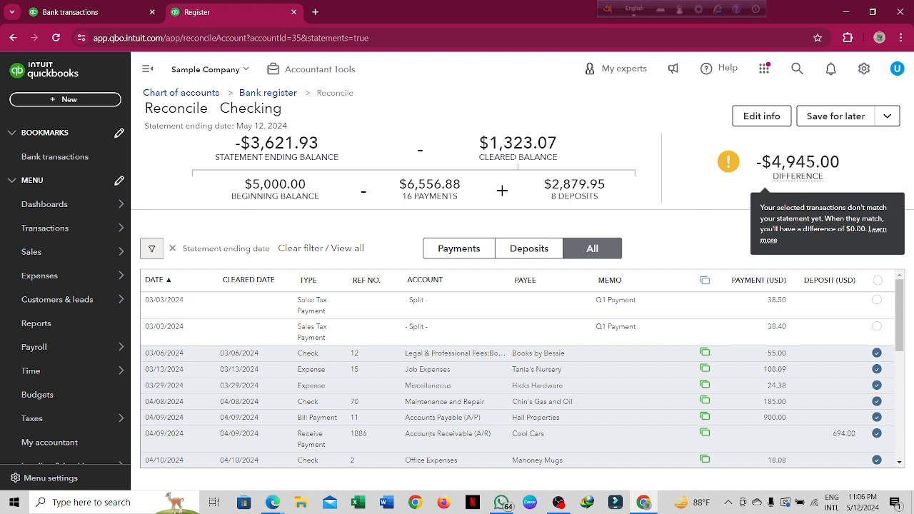
Open the Checking bank register and inspect the reconciliation statuses of its oldest entries, including the 12/02/2023 Opening Balance deposit.
click(75, 11)
click(835, 321)
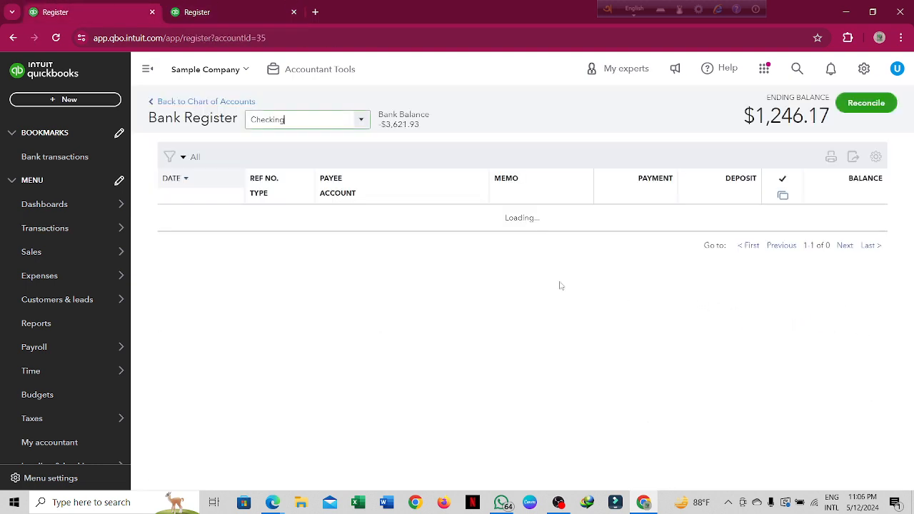
scroll(562, 285, down, 1)
scroll(564, 284, down, 4)
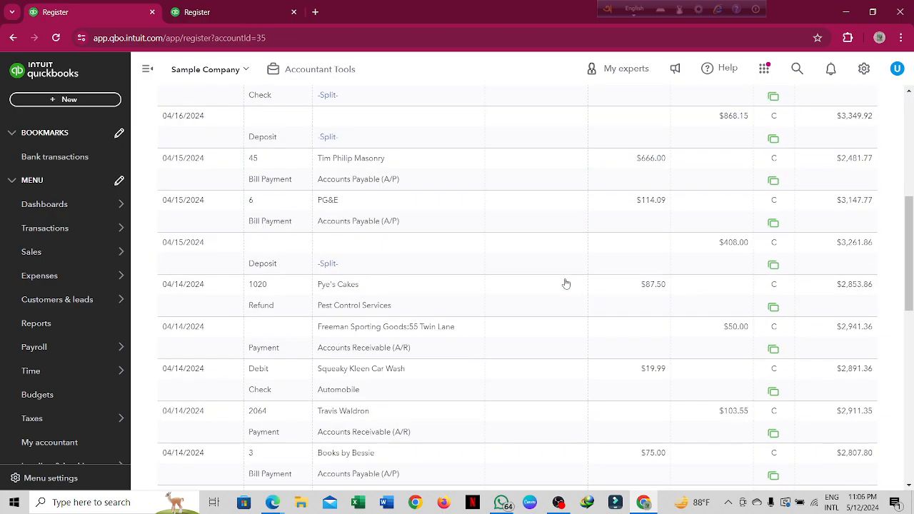
scroll(567, 283, up, 3)
scroll(567, 283, down, 3)
scroll(567, 284, down, 8)
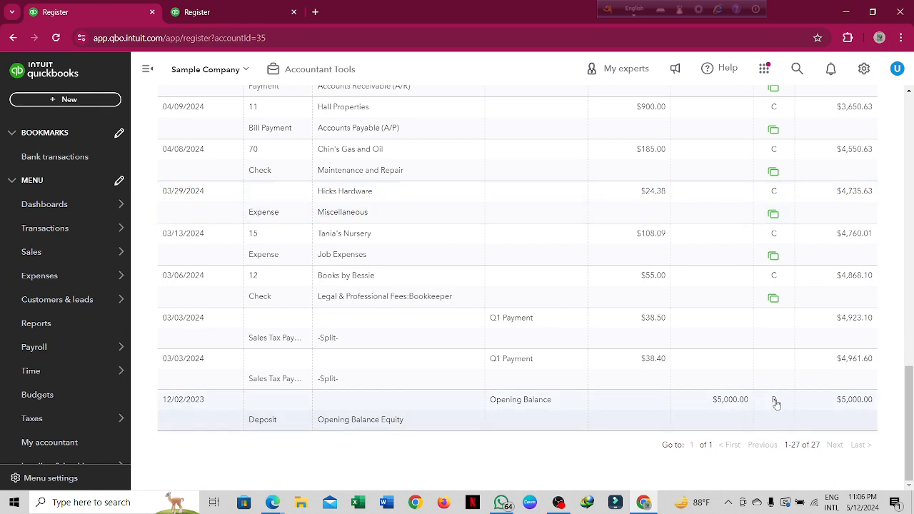
mouse_move(775, 403)
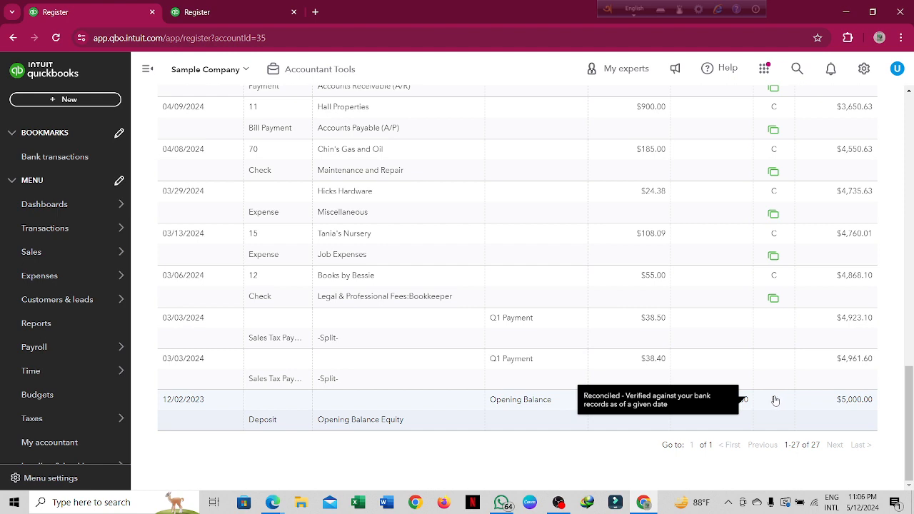
mouse_move(770, 276)
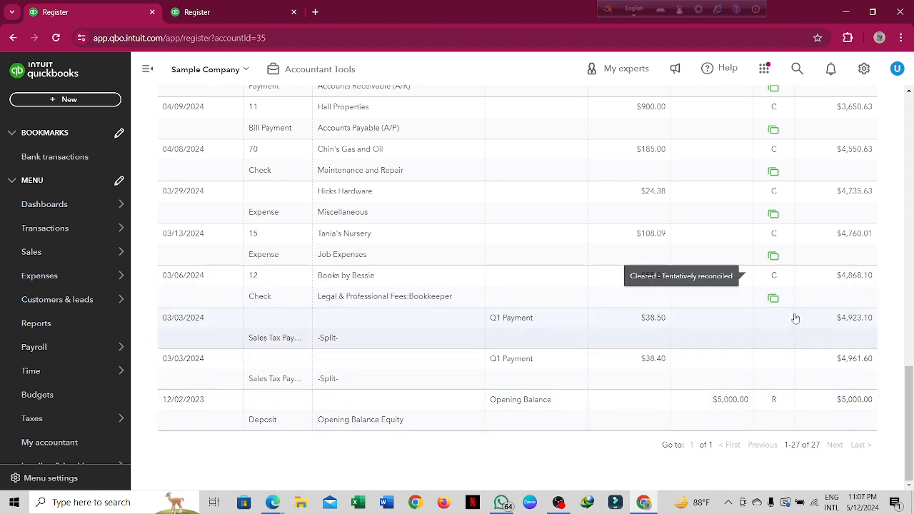
Clear the reconciled status of the 12/02/2023 Opening Balance deposit and save the modified transaction.
click(777, 402)
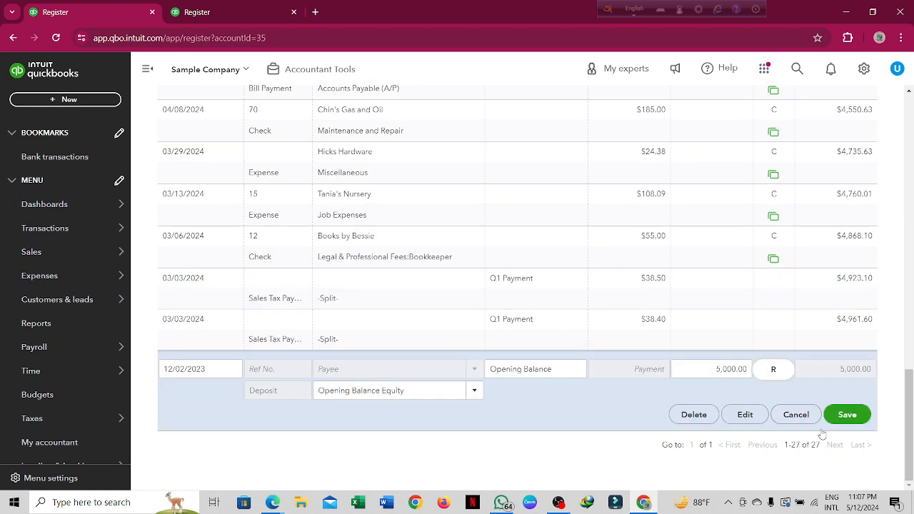
click(776, 369)
click(849, 417)
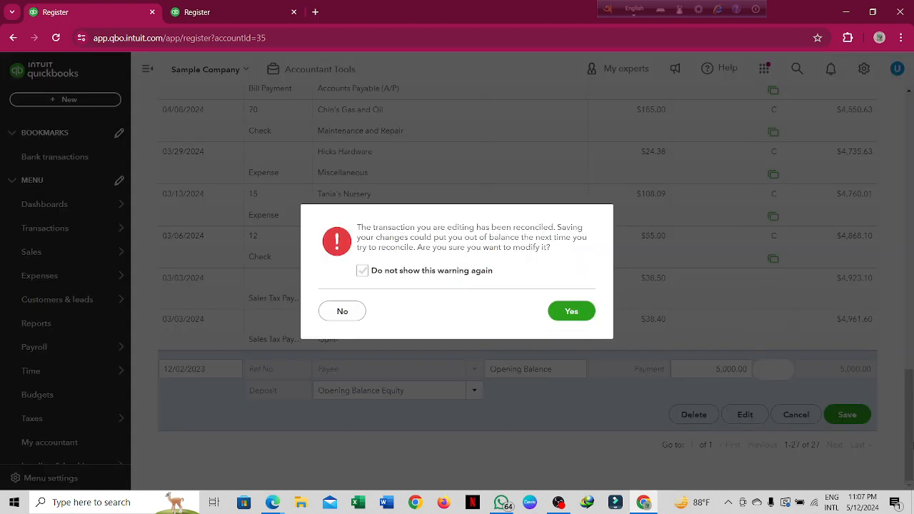
click(571, 310)
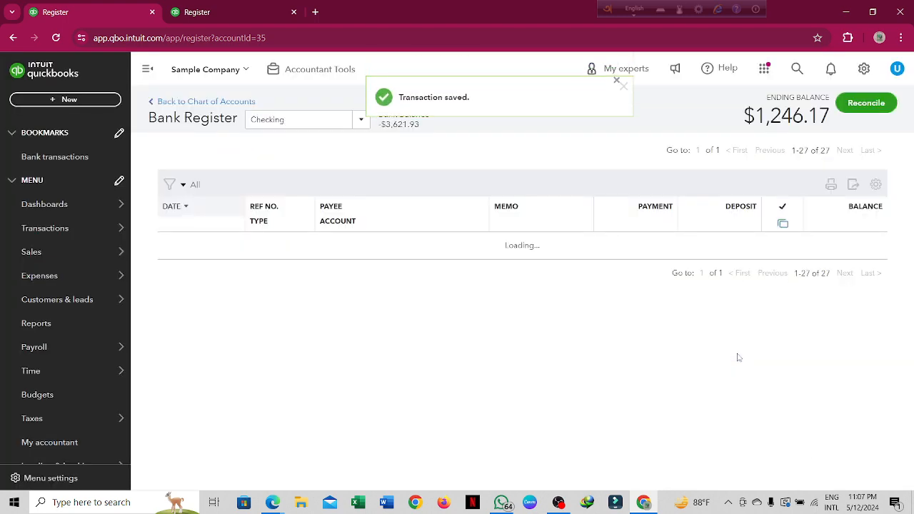
Resume the Checking reconciliation from the bank register and dismiss the display tips.
click(856, 108)
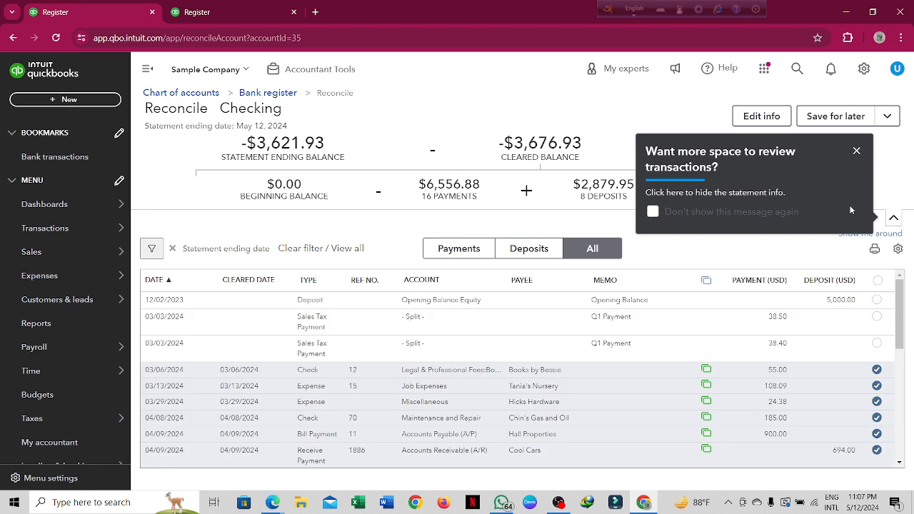
click(857, 153)
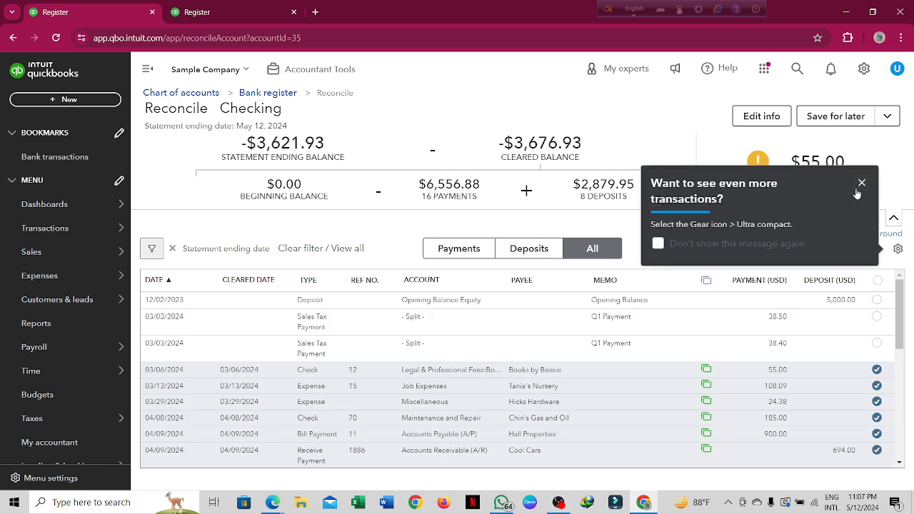
click(858, 181)
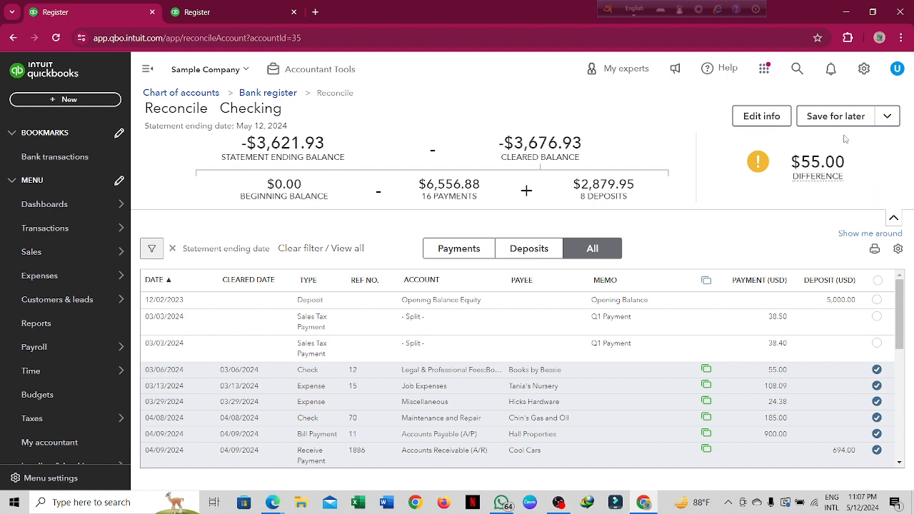
Examine the Checking reconciliation's difference and its cleared and uncleared transactions to find the cause of the remaining amount.
mouse_move(844, 159)
scroll(324, 367, down, 6)
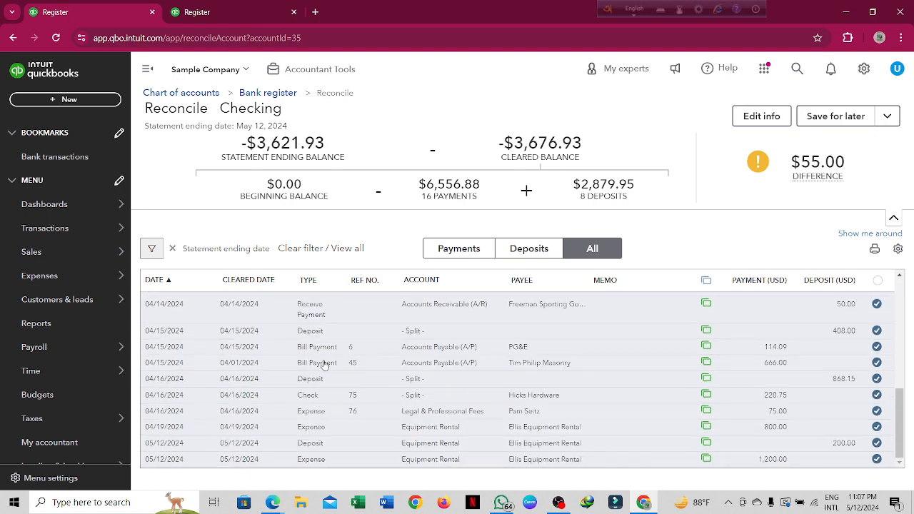
scroll(324, 364, up, 1)
scroll(323, 364, down, 1)
scroll(325, 364, up, 4)
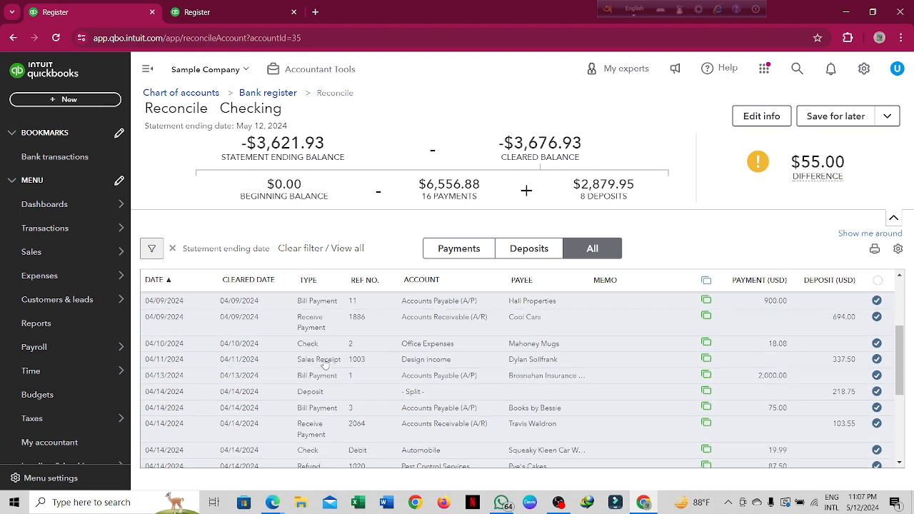
scroll(324, 366, up, 1)
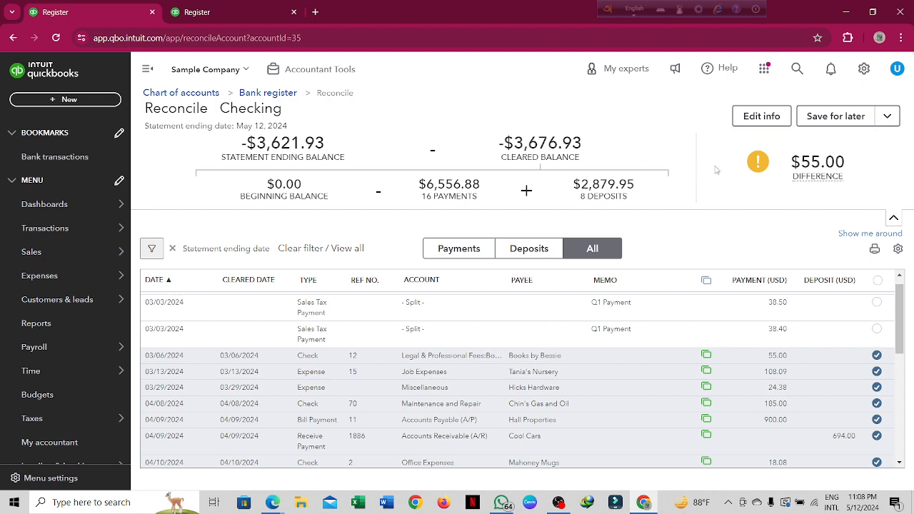
mouse_move(808, 165)
scroll(526, 367, down, 6)
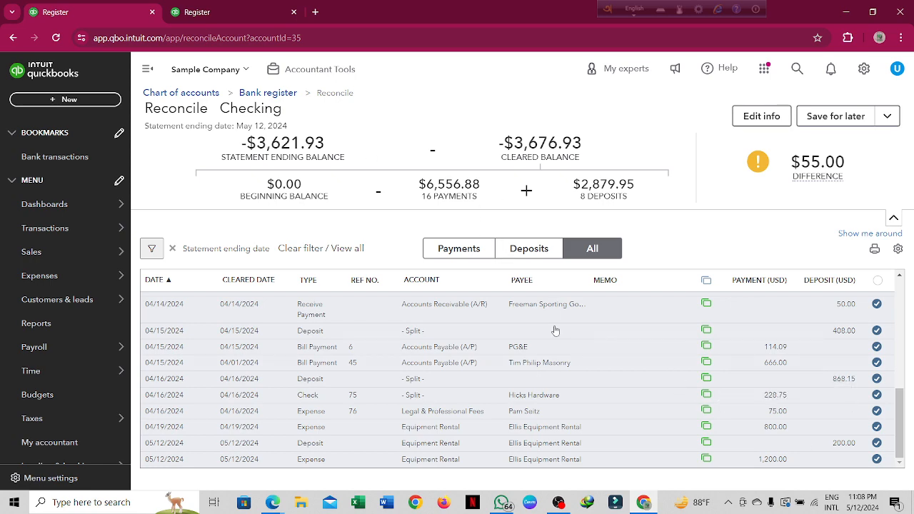
scroll(555, 331, up, 5)
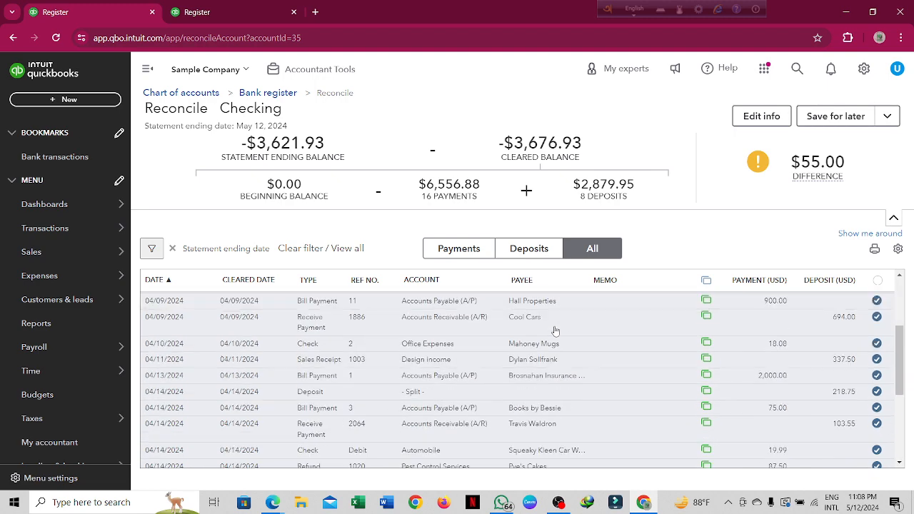
scroll(555, 331, down, 5)
scroll(556, 330, up, 3)
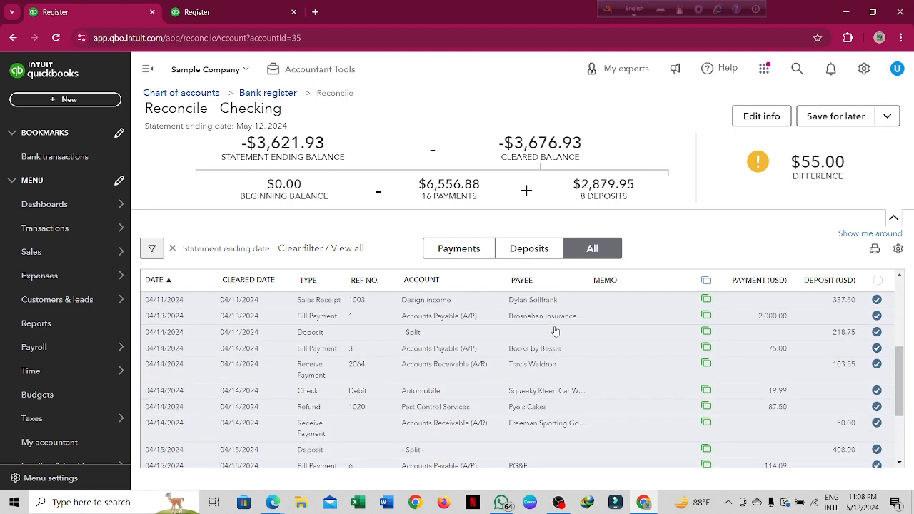
scroll(555, 331, up, 3)
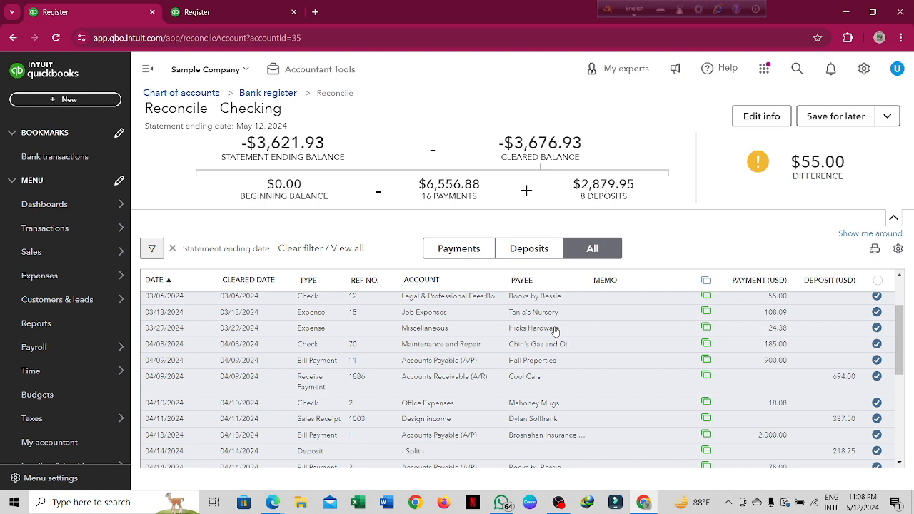
scroll(556, 330, up, 3)
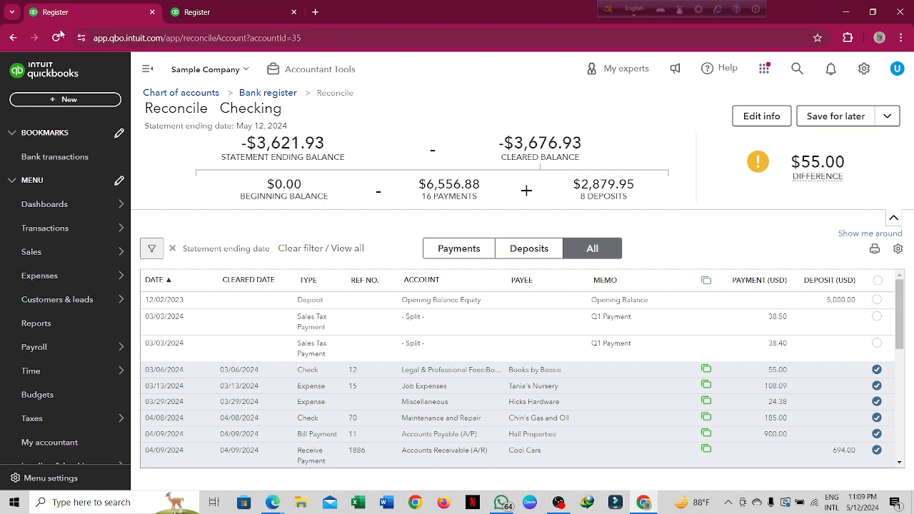
mouse_move(270, 502)
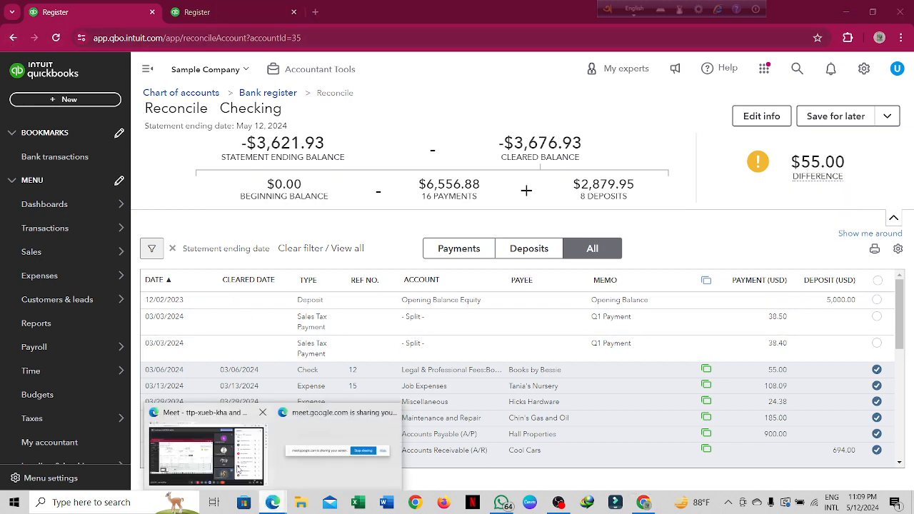
click(204, 444)
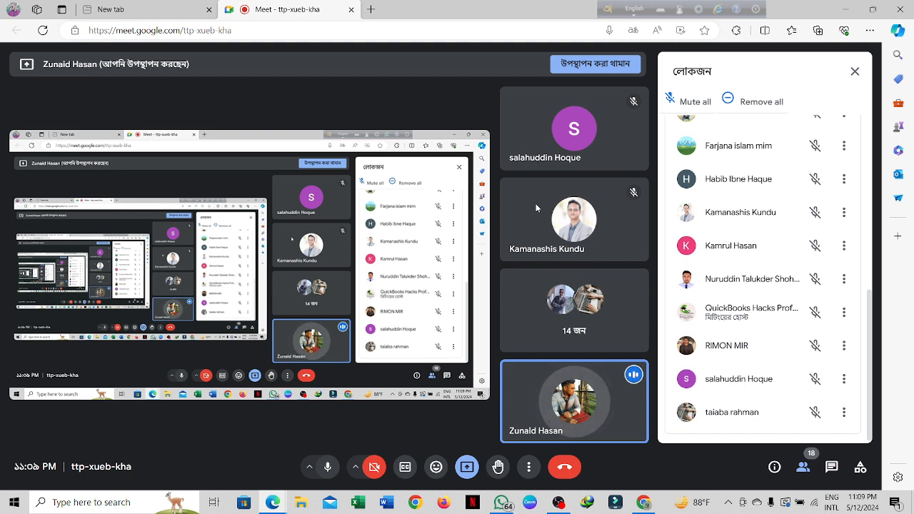
Return to QuickBooks Online and save the unfinished Checking reconciliation for later.
click(650, 505)
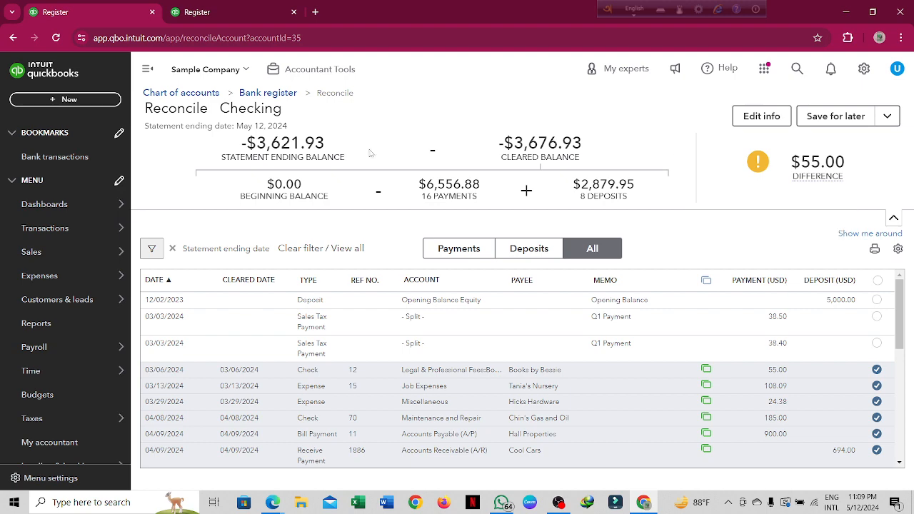
click(803, 114)
Switch to the Google Meet window and leave the ongoing meeting.
mouse_move(273, 502)
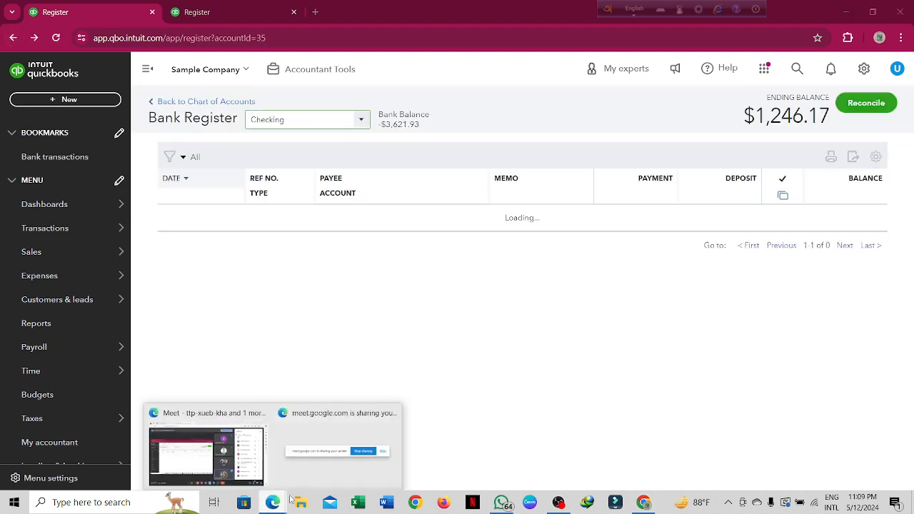
click(207, 446)
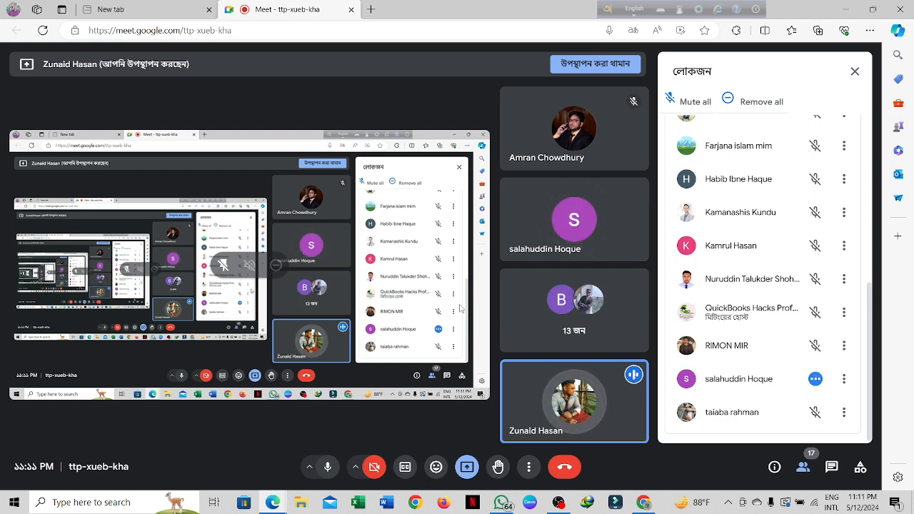
click(565, 468)
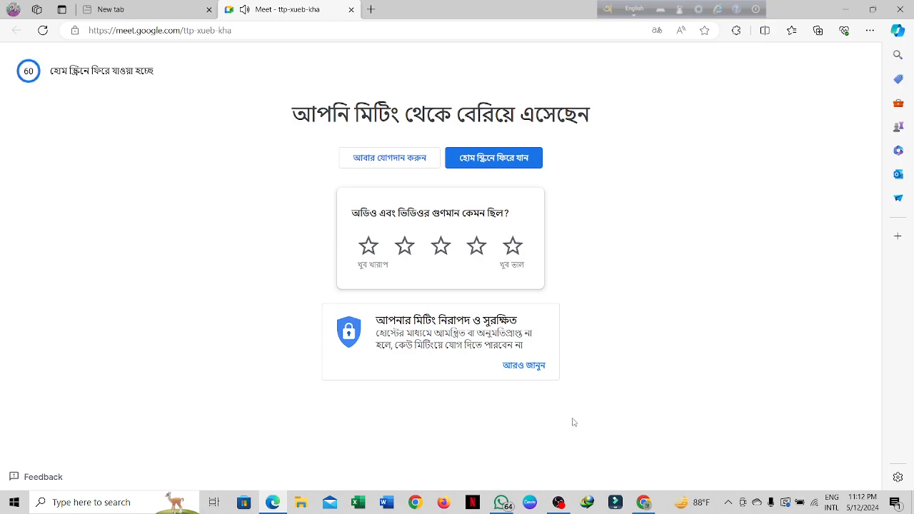